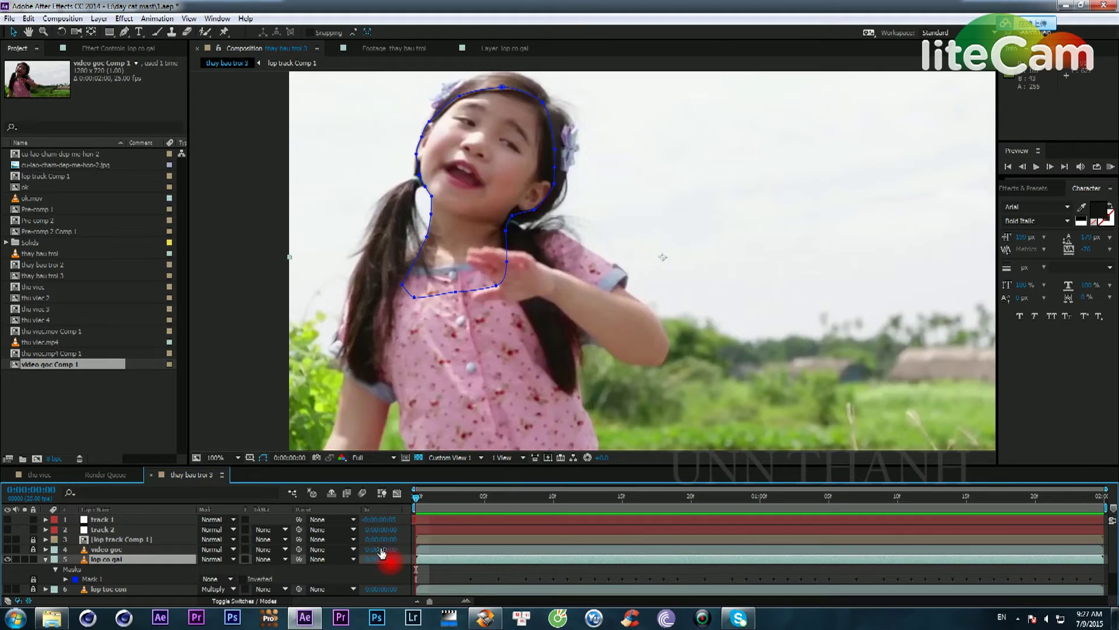
Step: Scrub through the opening frames to examine how Mask 1 follows the girl's head, finishing at the first frame
left_click_drag(411, 503, 413, 553)
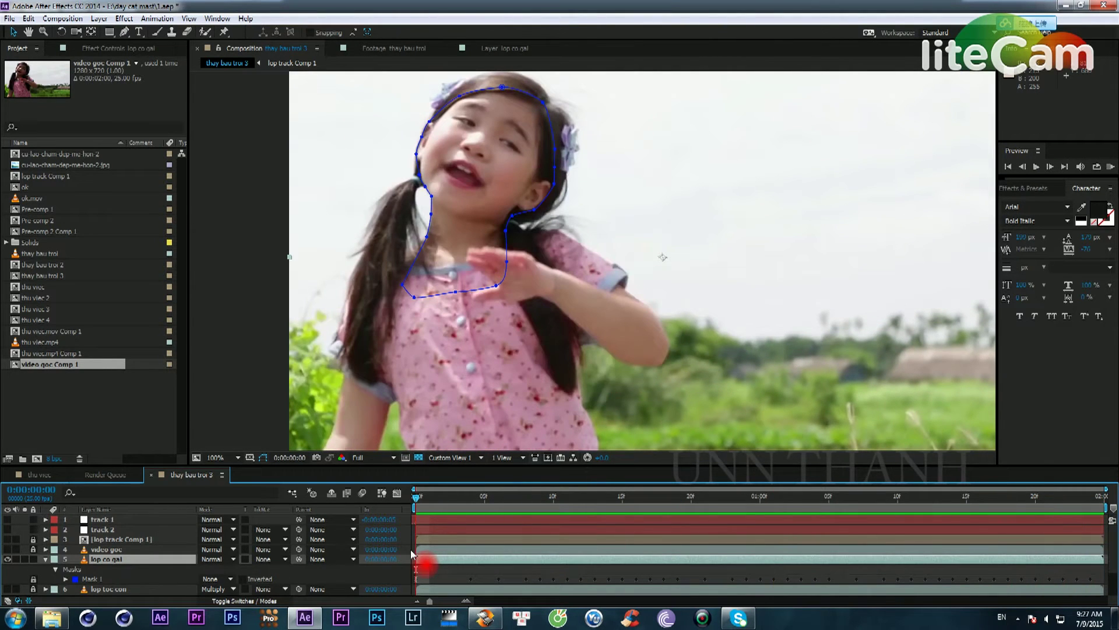
left_click_drag(418, 502, 507, 505)
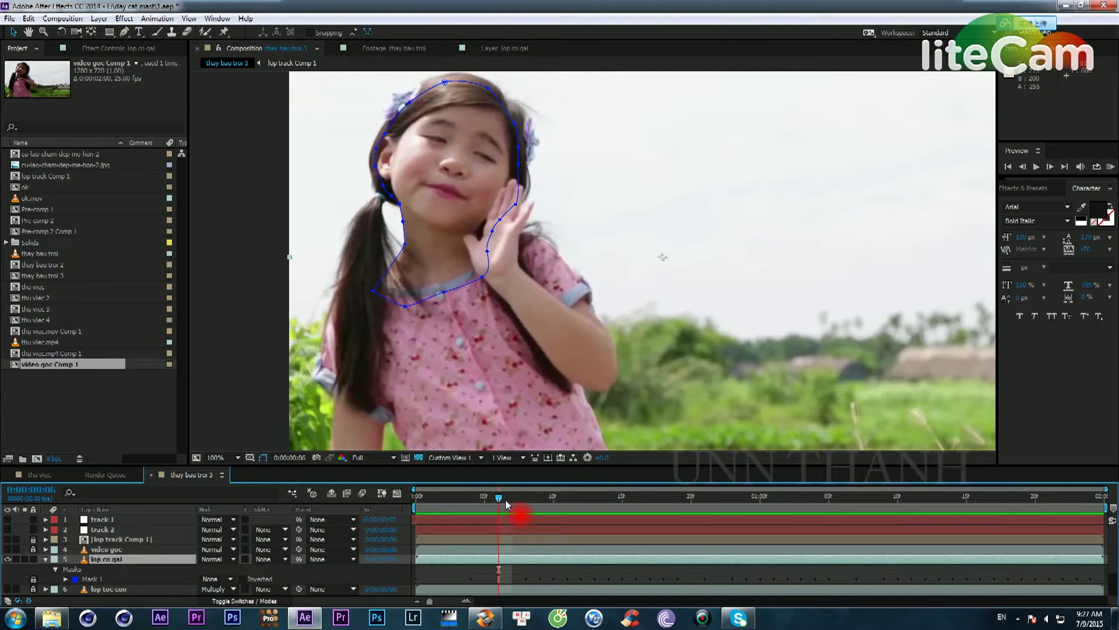
left_click(78, 5)
left_click(493, 512)
left_click_drag(500, 501, 435, 523)
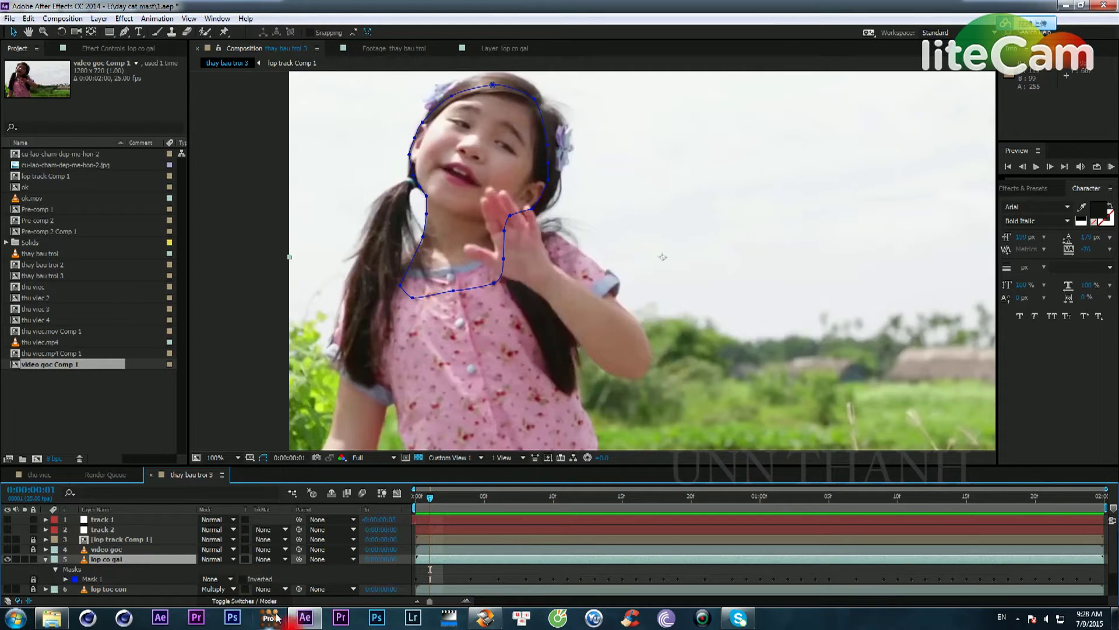
left_click_drag(425, 504, 419, 589)
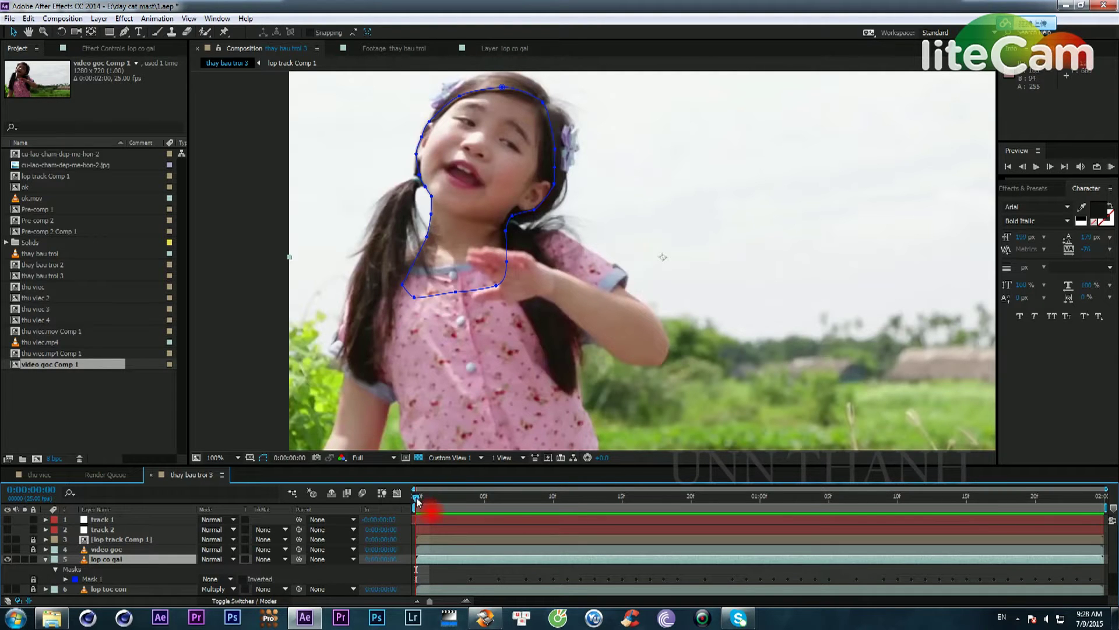
left_click_drag(416, 500, 414, 554)
right_click(413, 557)
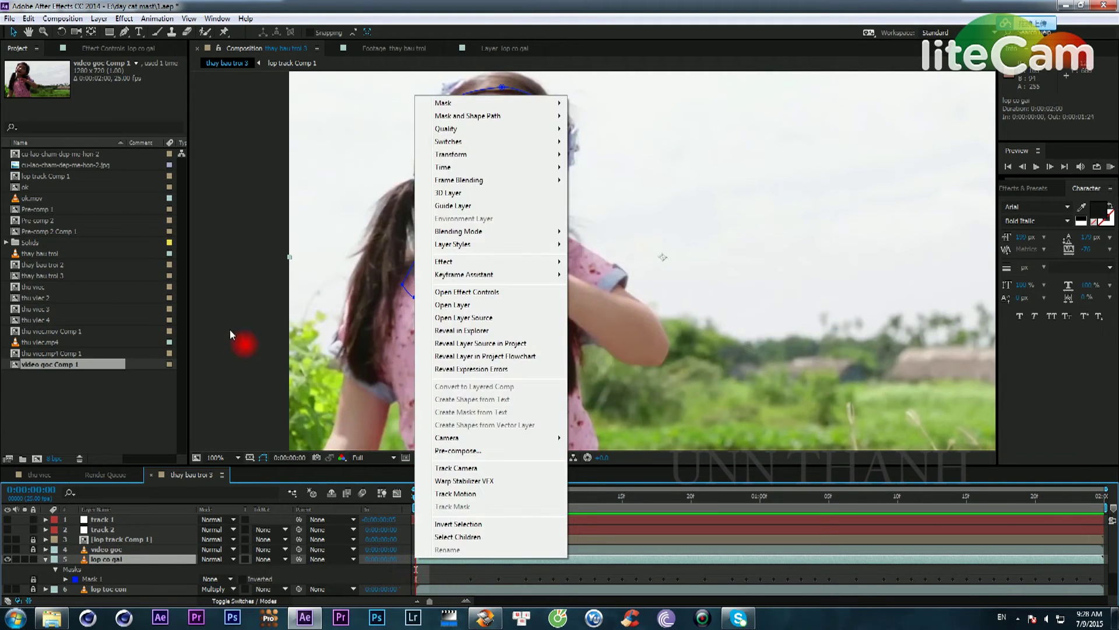
left_click(232, 328)
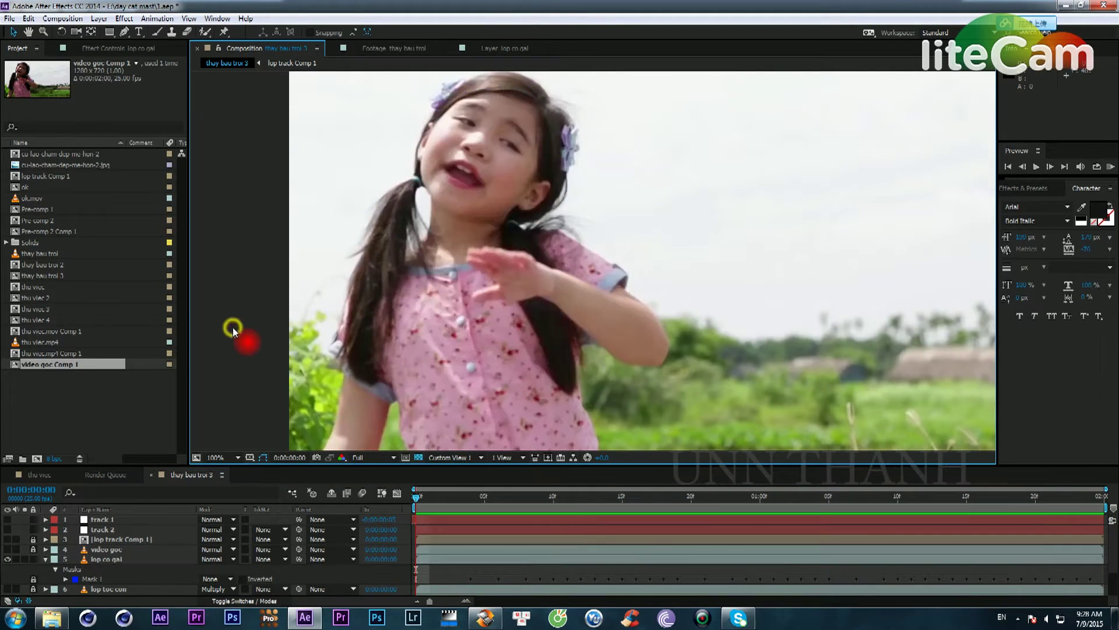
Step: Select the lop co gai layer, play the composition to review its mask animation, and return to the first frame
left_click(104, 558)
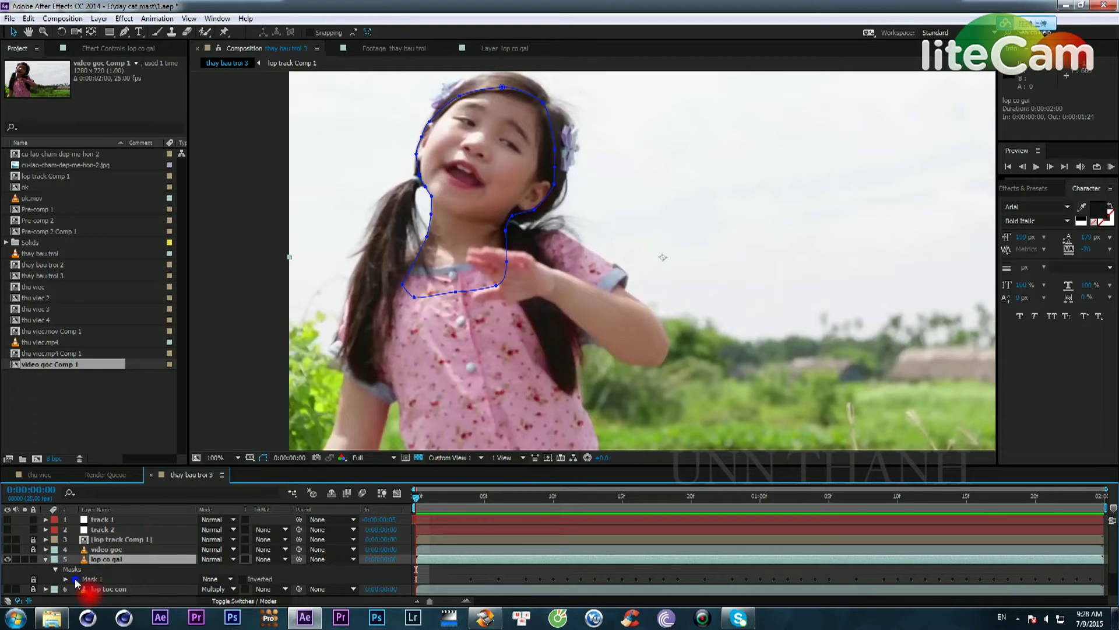
left_click(347, 489)
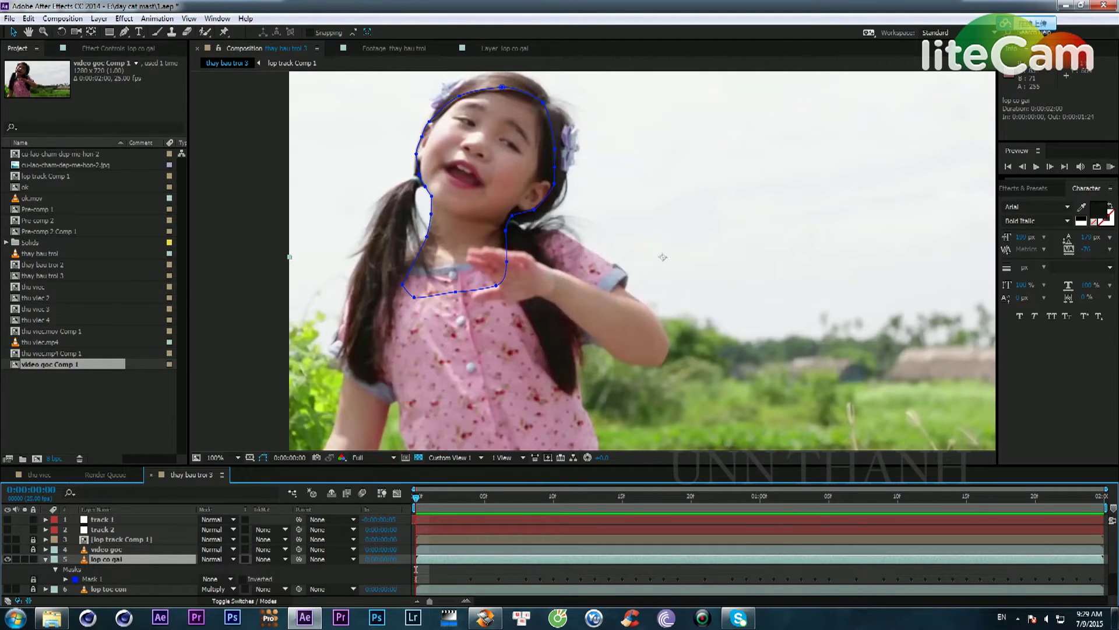
key("space")
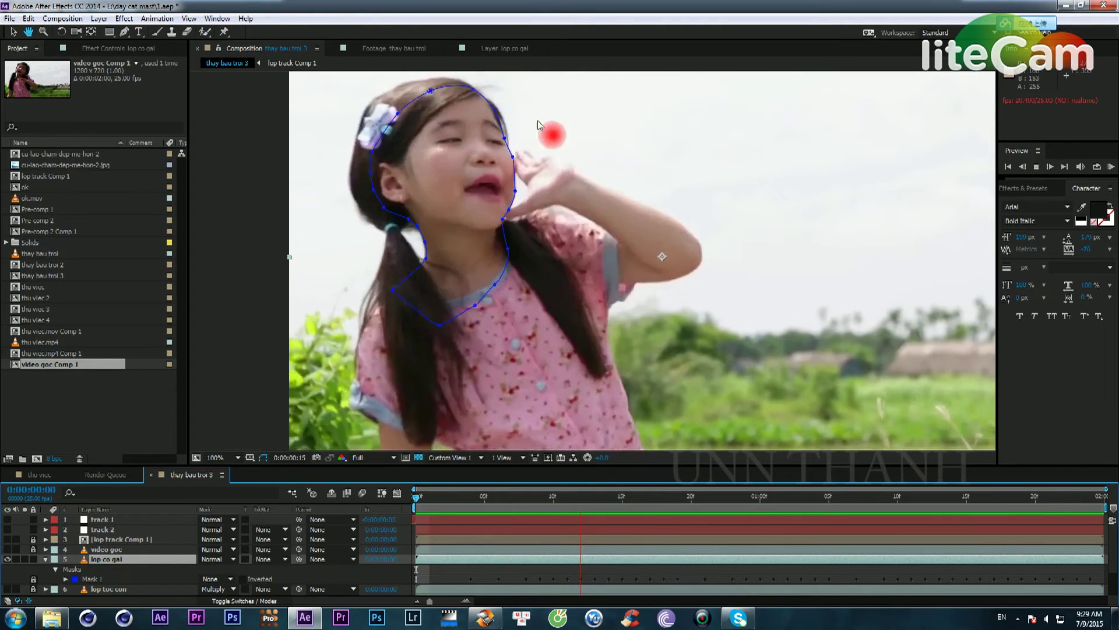
left_click(442, 492)
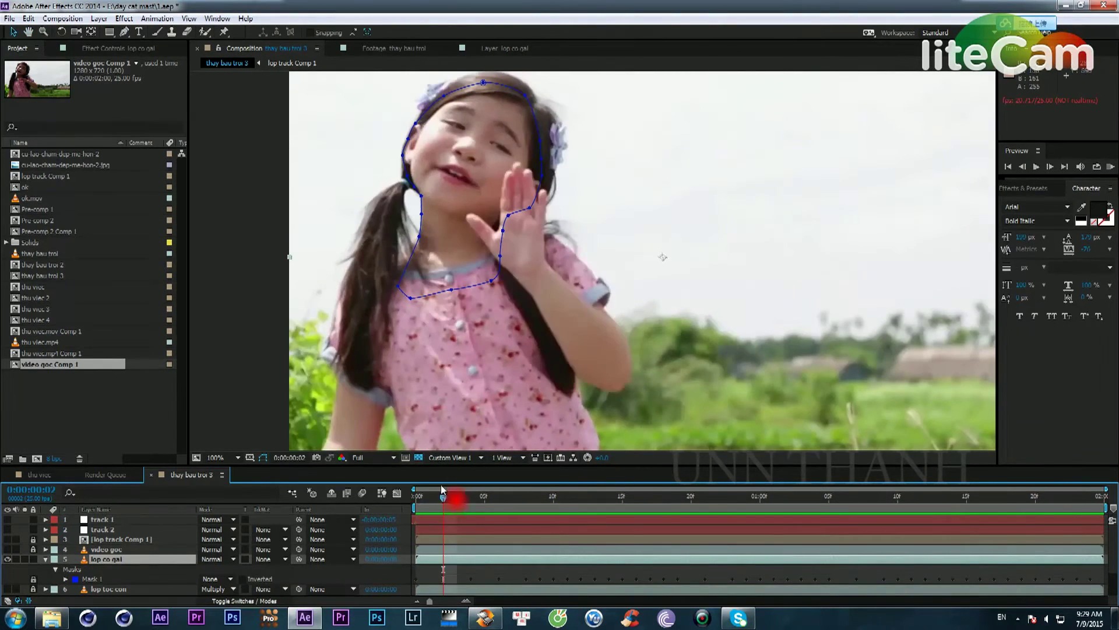
left_click_drag(443, 499, 285, 510)
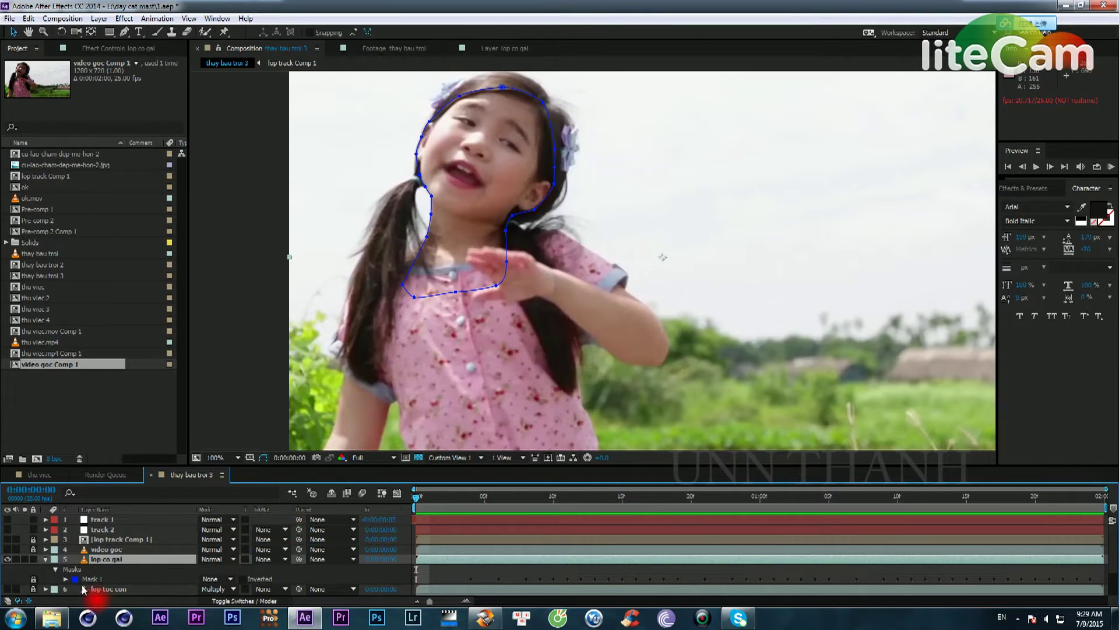
left_click(264, 458)
left_click(263, 458)
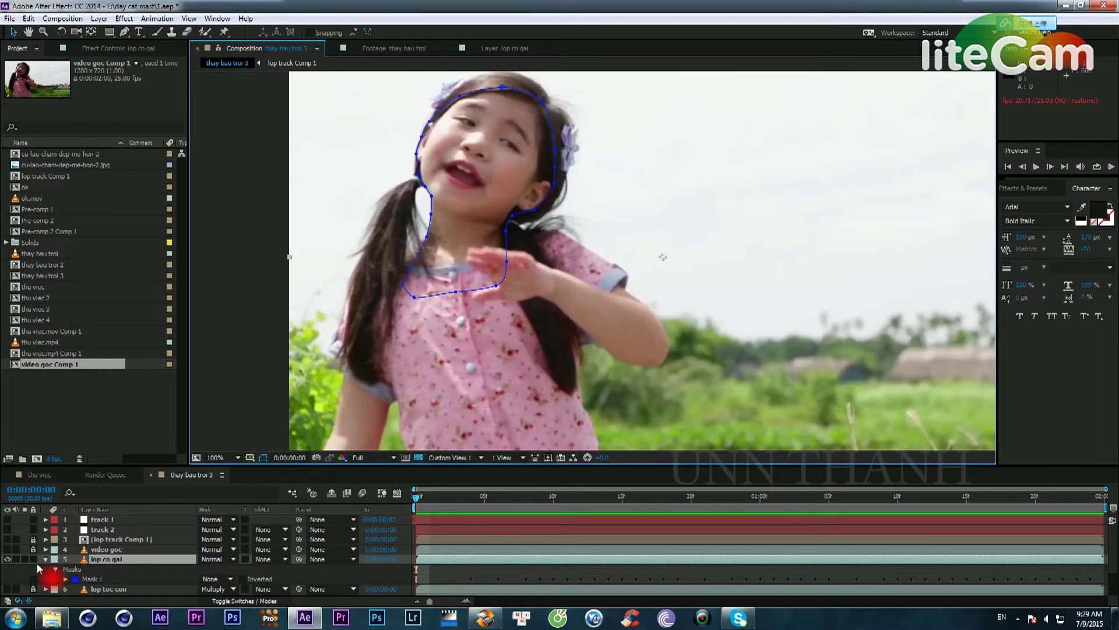
left_click(33, 580)
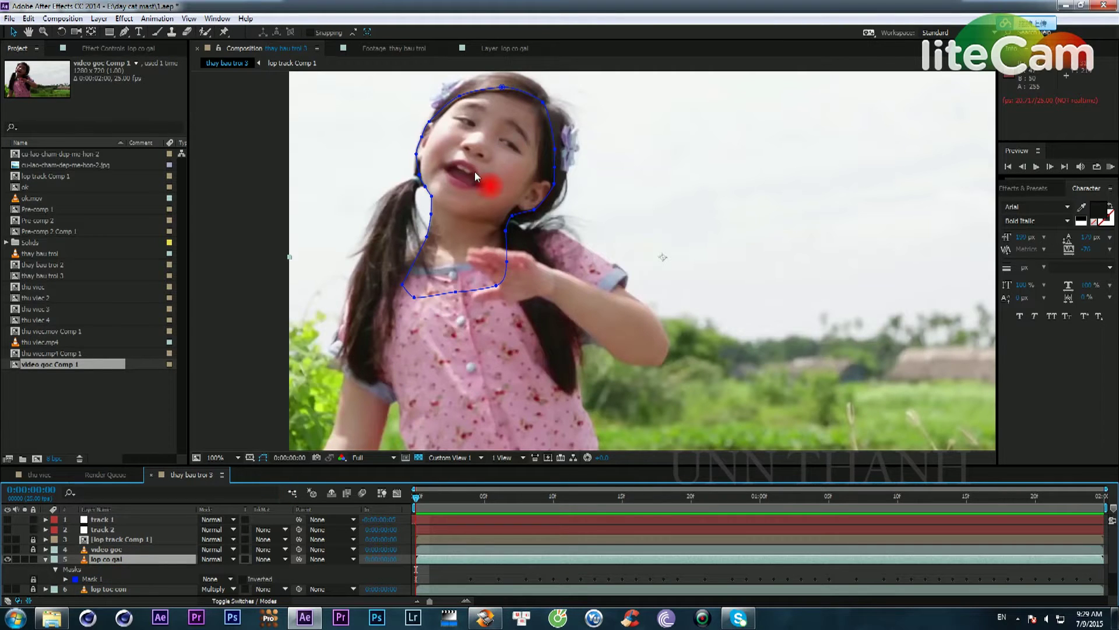
Step: Start a new Pen mask on the lop co gai layer, placing curved points from the jaw beside the hair tie up the cheek
key("h")
left_click_drag(474, 171, 538, 250)
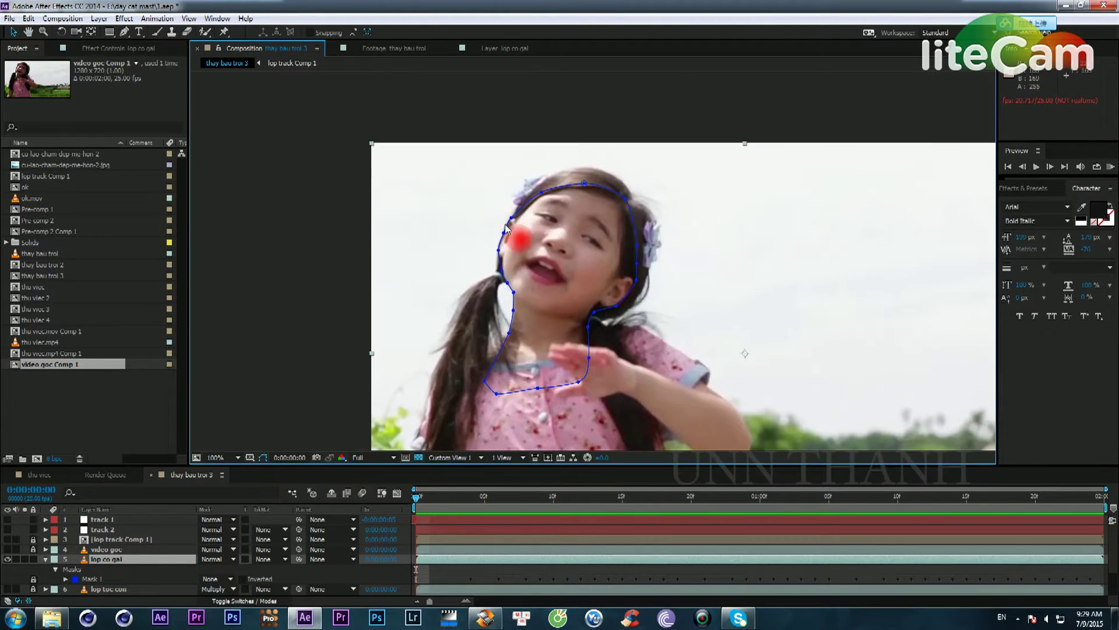
scroll(509, 246, "up", 4)
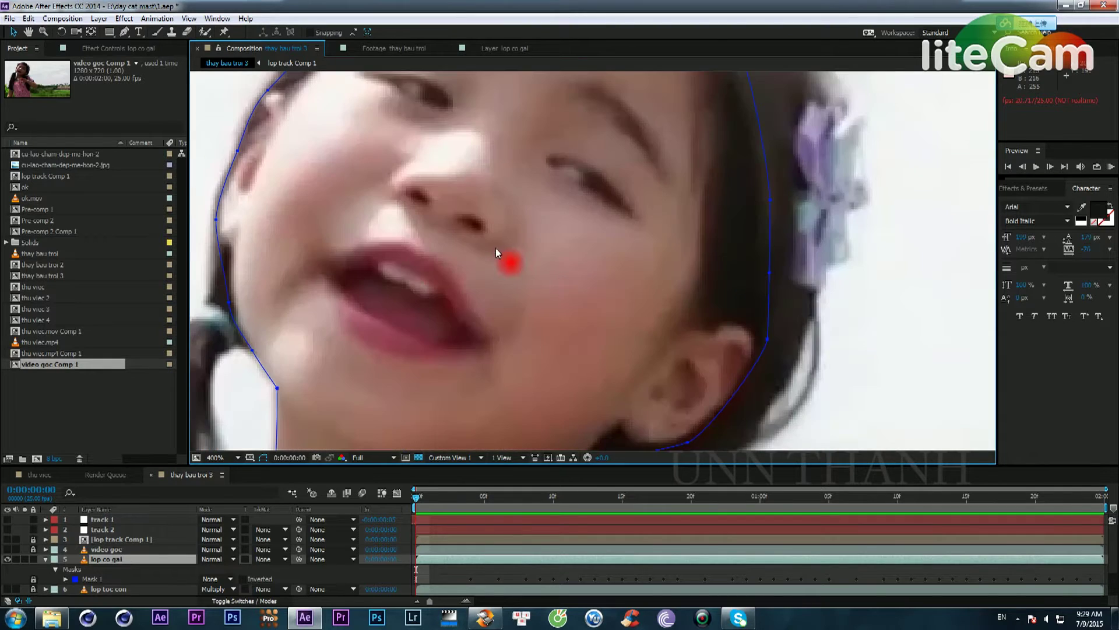
key("space")
left_click_drag(377, 260, 617, 210)
left_click_drag(518, 246, 517, 282)
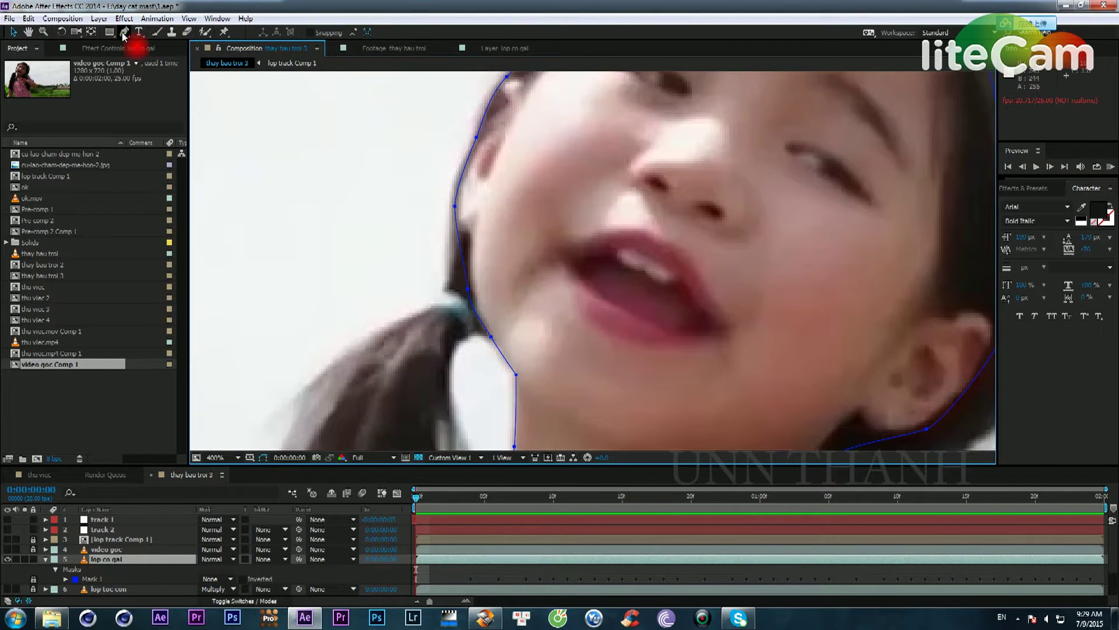
left_click(124, 36)
left_click_drag(496, 333, 508, 336)
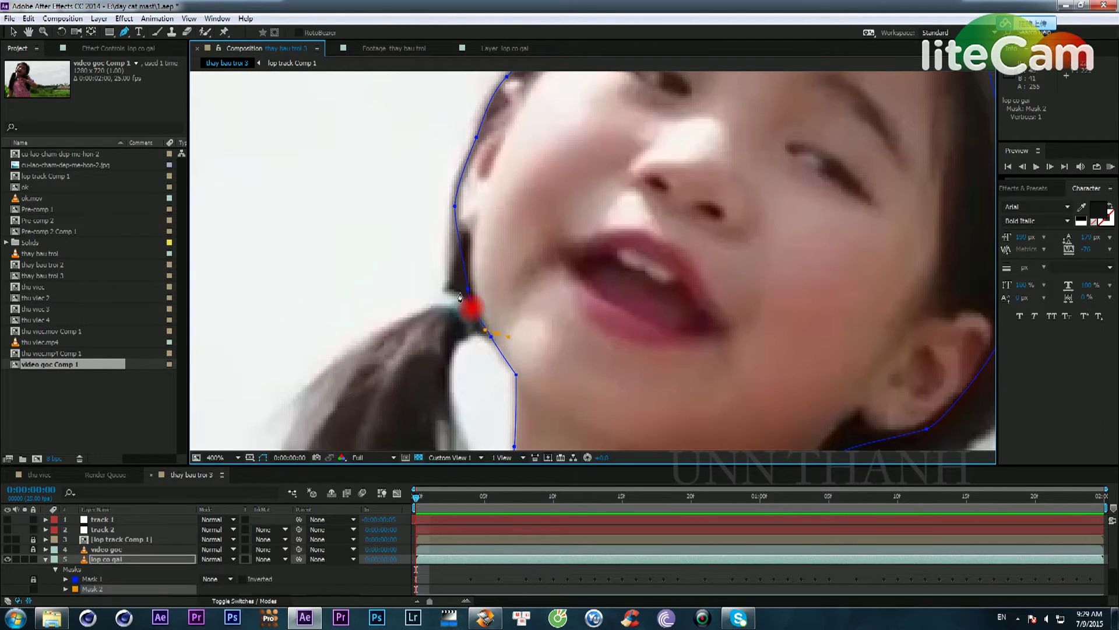
left_click_drag(459, 292, 455, 282)
left_click_drag(453, 238, 453, 220)
Step: Continue the new mask outline up past the ear and temple to the hair flower
key("space")
left_click_drag(461, 177, 450, 278)
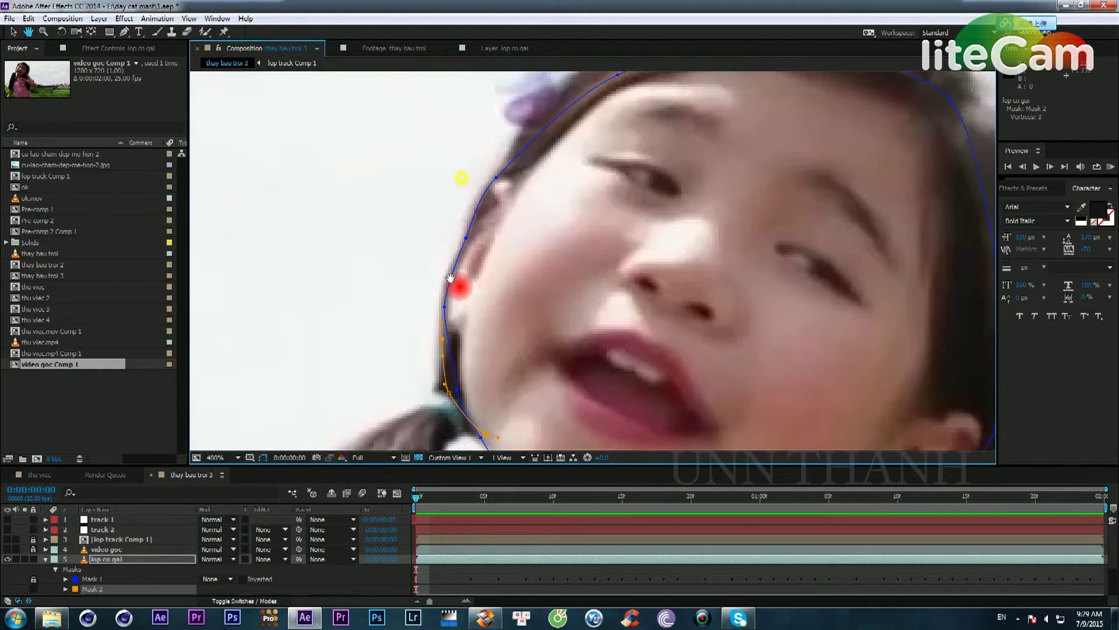
left_click(495, 174)
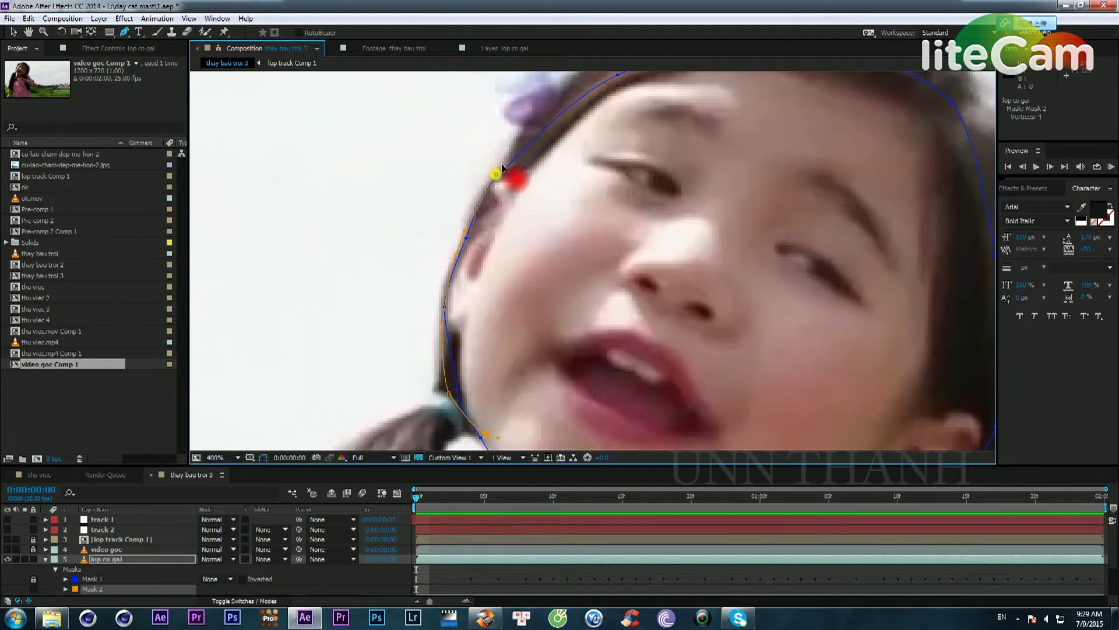
left_click_drag(502, 168, 439, 301)
key("space")
left_click_drag(468, 251, 496, 222)
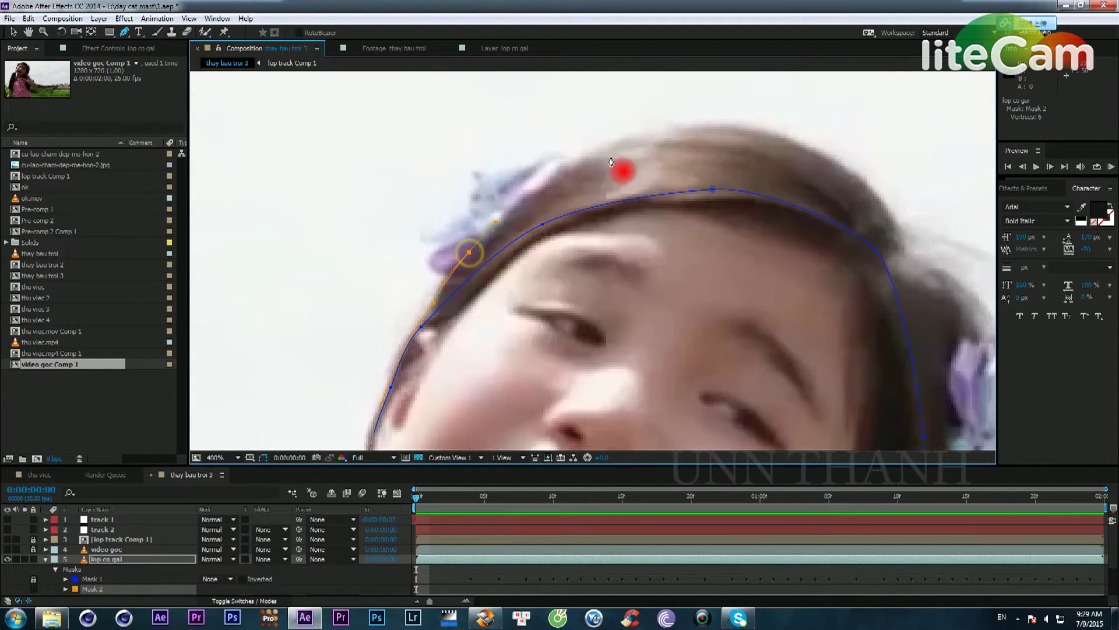
Step: Carry the mask outline over the top of the girl's hair with curved points, undoing and redrawing the misplaced curve
left_click(713, 129)
left_click_drag(713, 129, 508, 132)
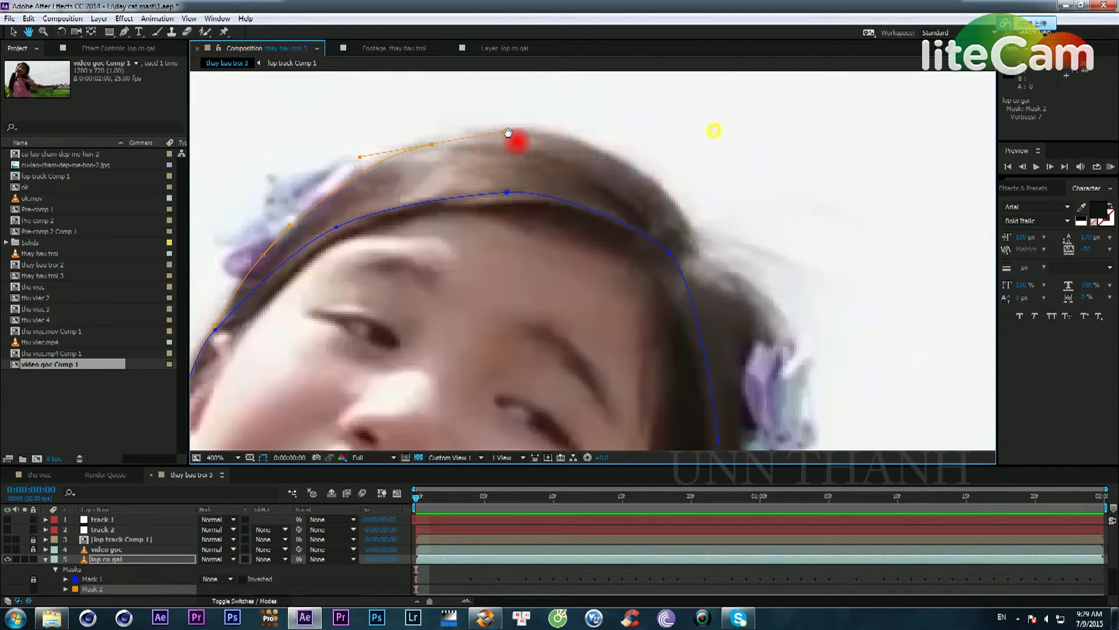
key("ctrl+z")
left_click_drag(400, 161, 491, 138)
key("ctrl+z")
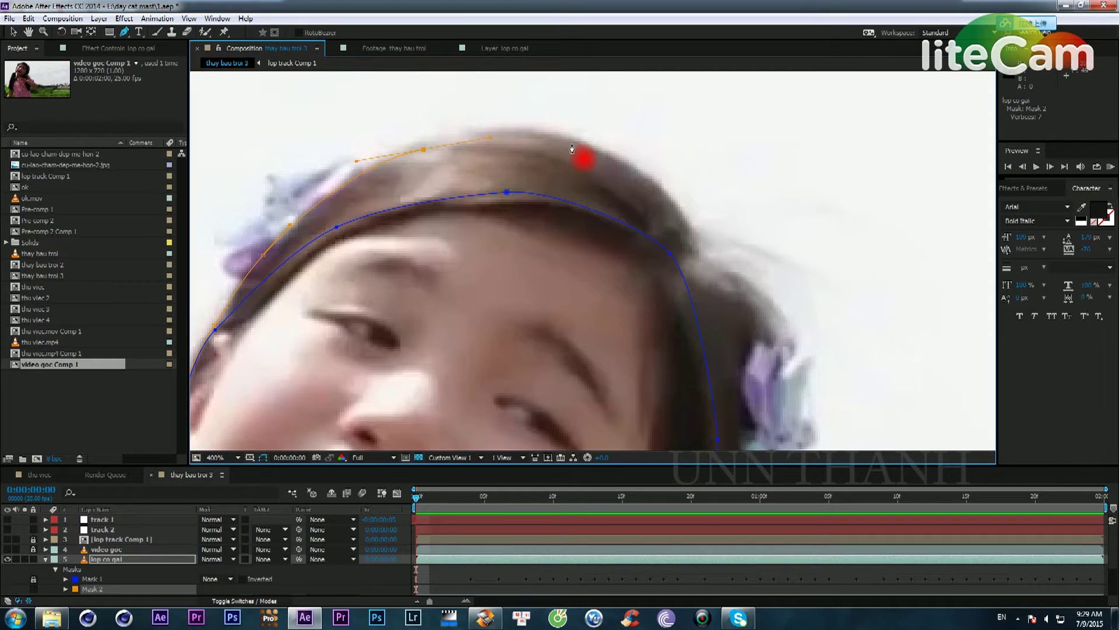
mouse_move(584, 151)
left_mouse_down()
mouse_move(623, 168)
mouse_move(558, 156)
mouse_move(654, 243)
mouse_move(585, 139)
left_mouse_up()
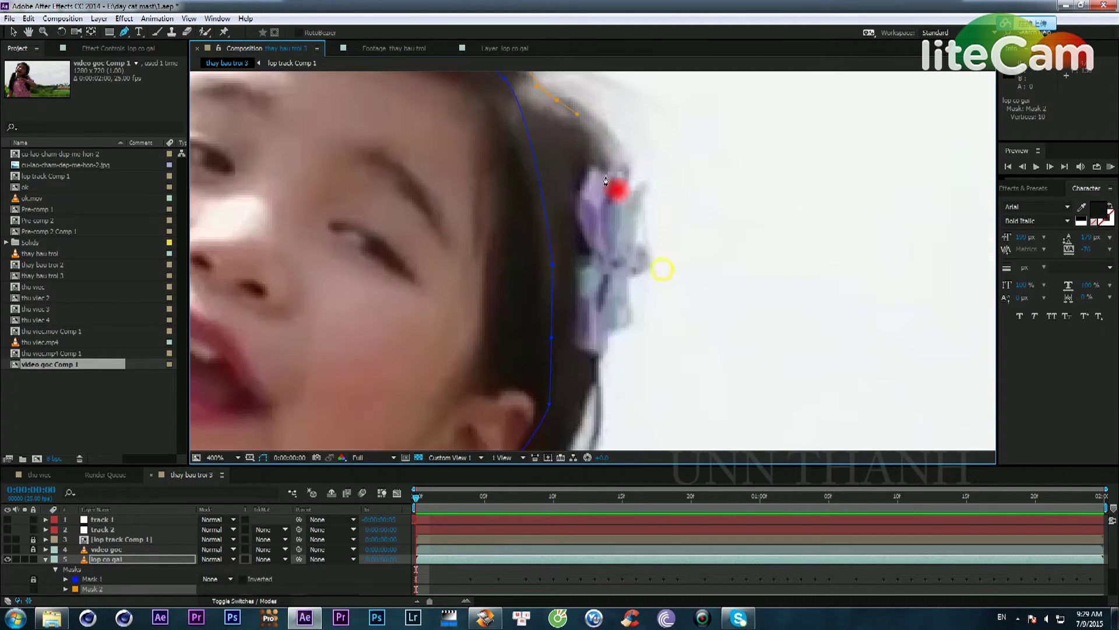
Step: Trace the mask down along the second hair flower and the hair behind the ear, redoing the misplaced point
left_click_drag(618, 202, 619, 237)
left_click_drag(607, 297, 594, 212)
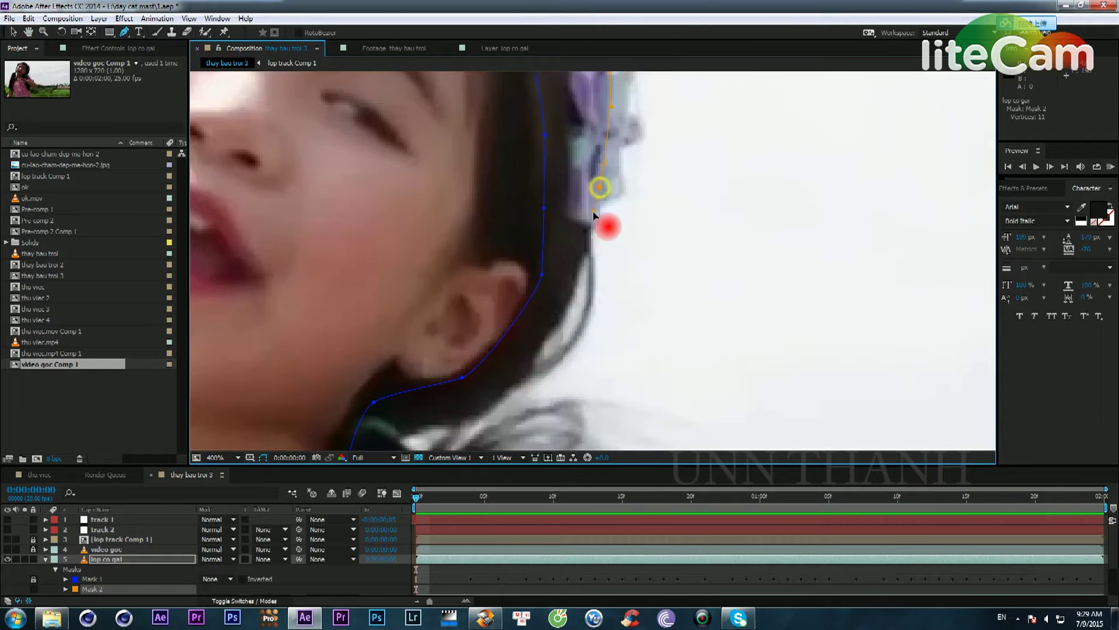
left_click_drag(566, 295, 610, 240)
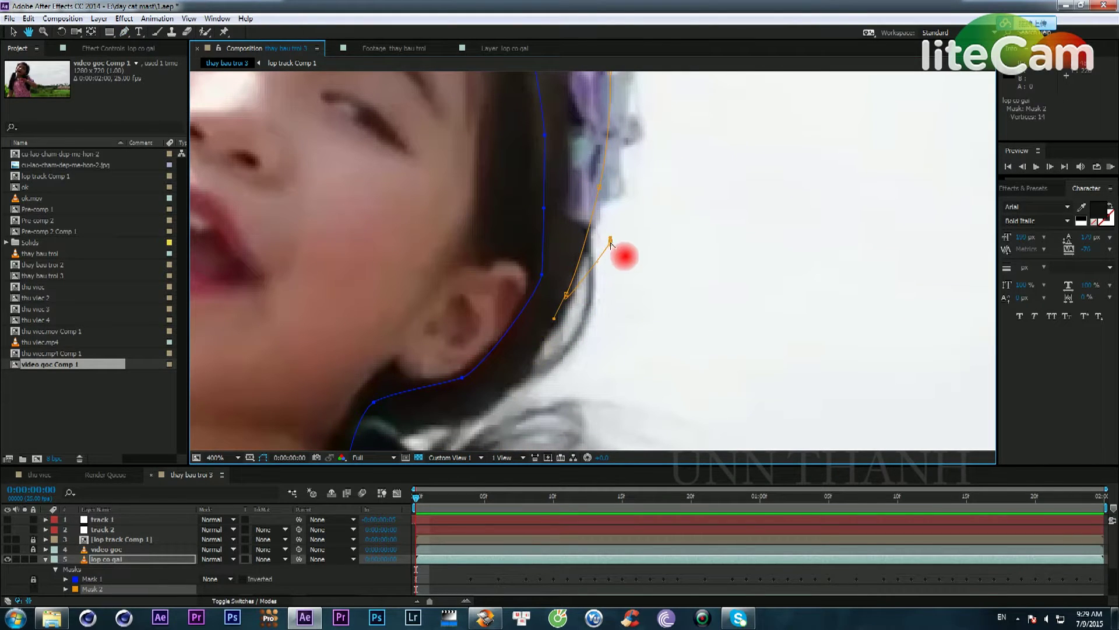
key("ctrl+z")
left_click_drag(542, 320, 601, 225)
left_click_drag(574, 274, 558, 292)
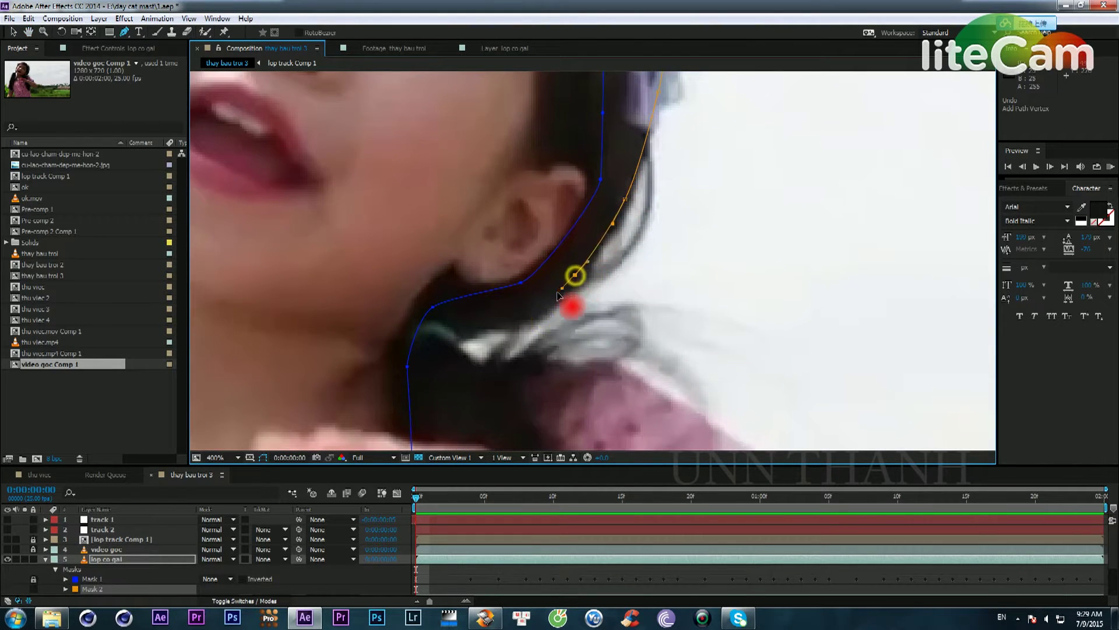
Step: Extend the mask outline from behind the ear around the dark hair beside the neck and down across the raised hand
left_click(518, 315)
left_click(465, 338)
left_click_drag(462, 349, 593, 208)
left_click_drag(638, 294, 639, 309)
left_click_drag(559, 383, 532, 388)
Step: Run the mask along the collar and up the neck, closing it at its starting point on the jaw
left_click_drag(340, 309, 591, 346)
left_click(571, 369)
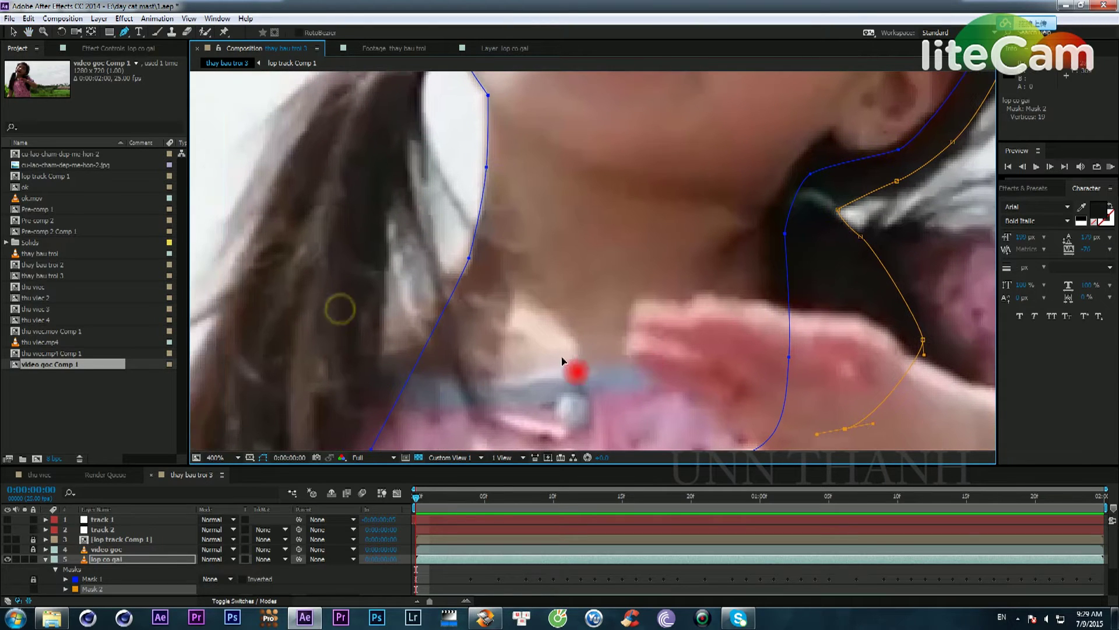
left_click(524, 257)
left_click_drag(530, 178, 551, 240)
left_click(538, 178)
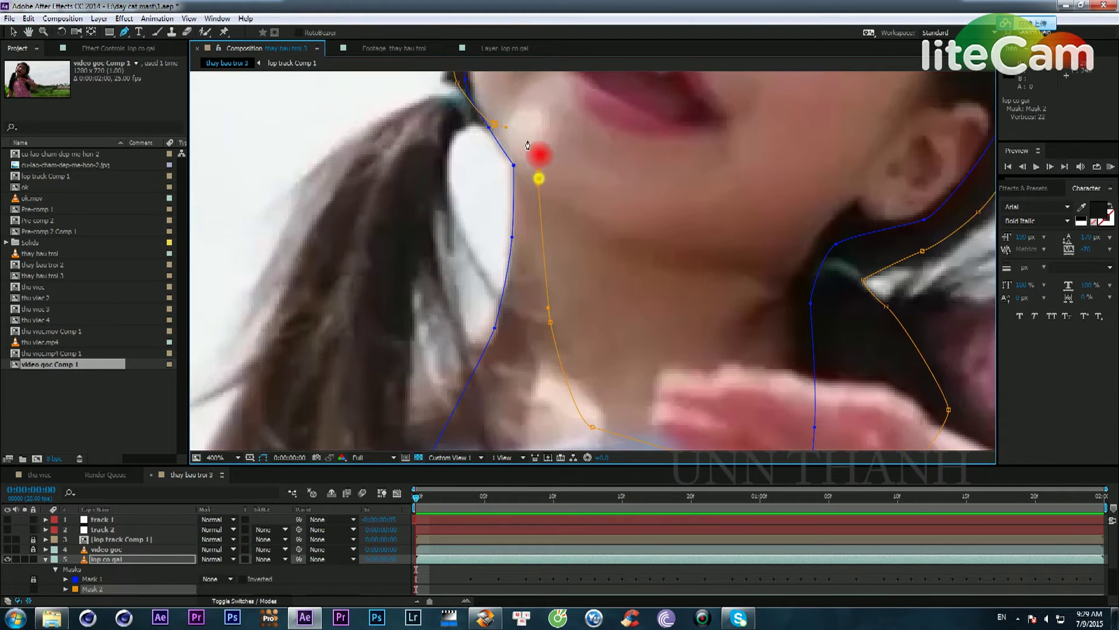
left_click(494, 124)
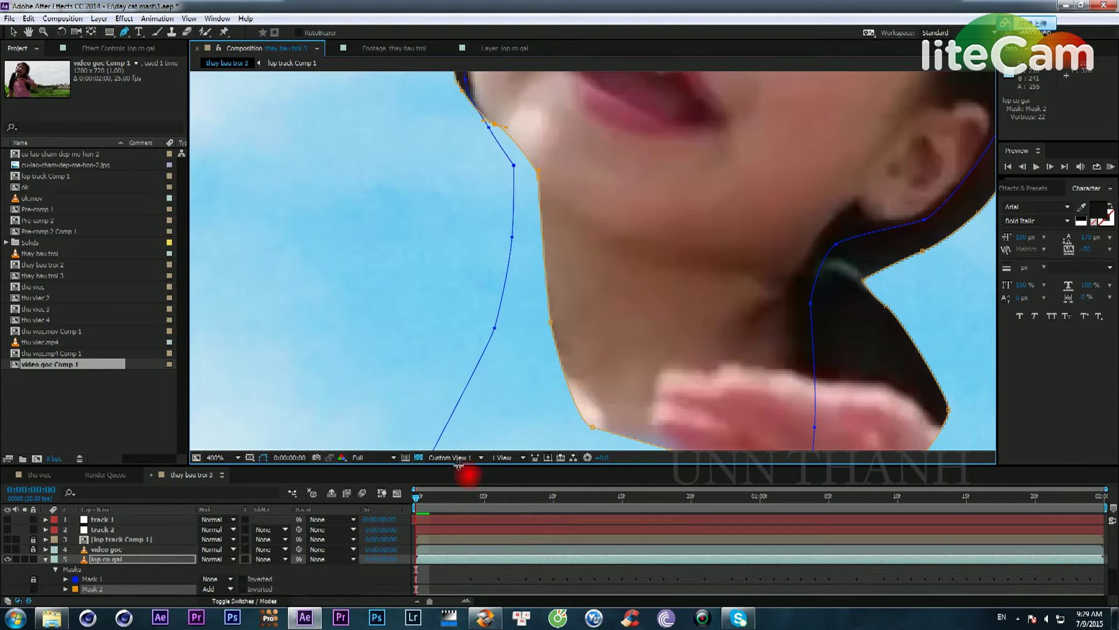
Step: Enlarge the timeline area and show only the keyframed properties of the lop co gai layer
left_click_drag(471, 465, 457, 377)
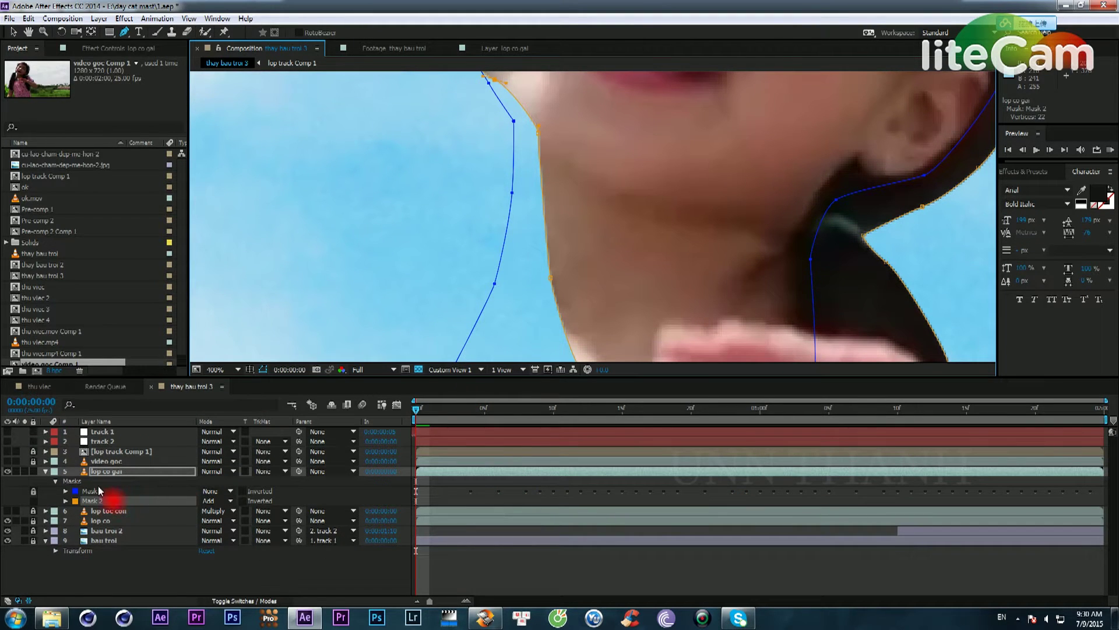
key("u")
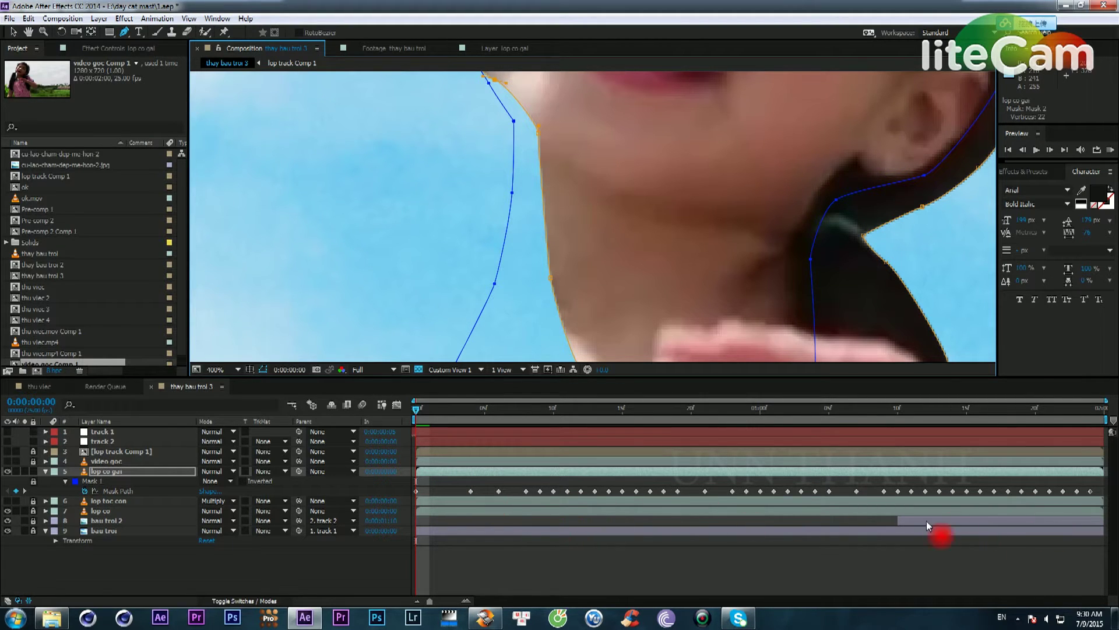
left_click_drag(460, 415, 417, 494)
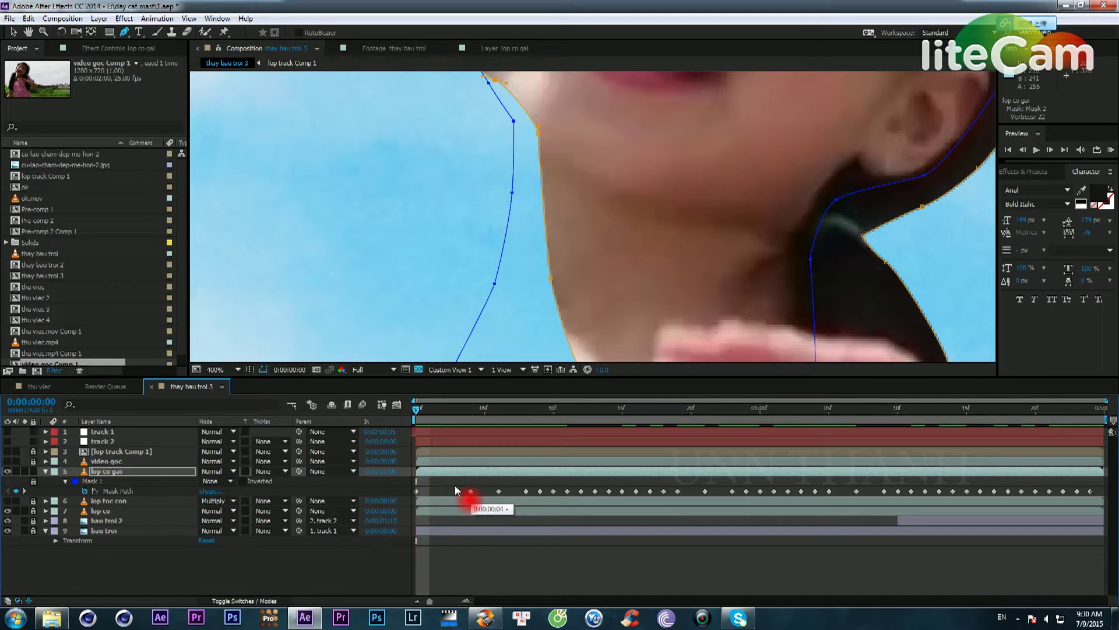
Step: Expand Mask 1 on the lop co gai layer to list its path, feather, opacity and expansion properties
scroll(538, 132, "down", 1)
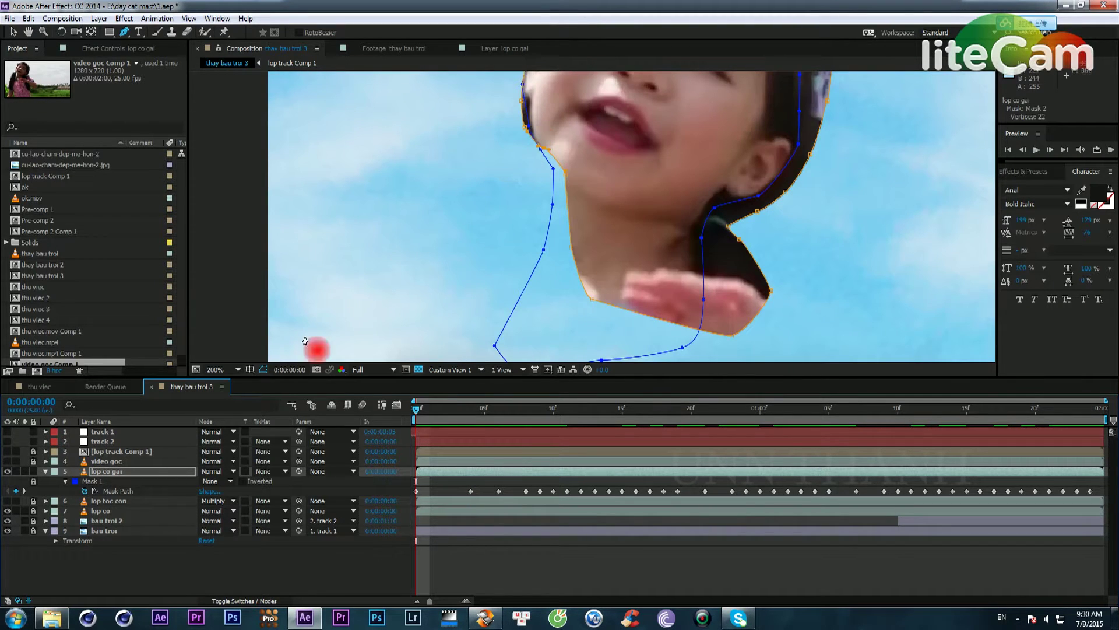
scroll(562, 250, "down", 3)
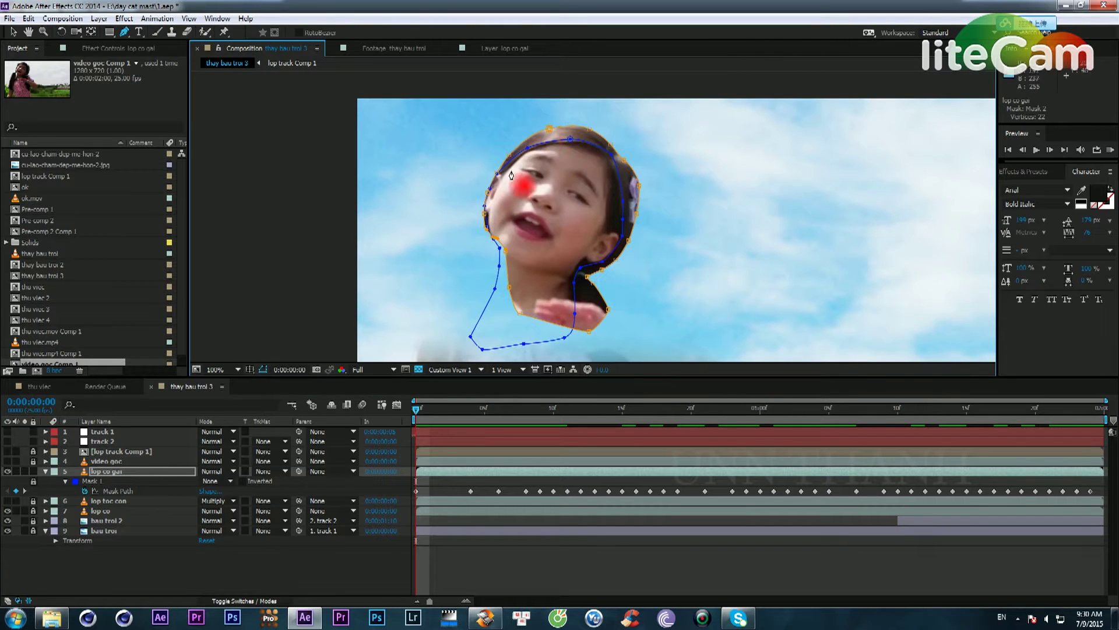
left_click(64, 481)
left_click(64, 481)
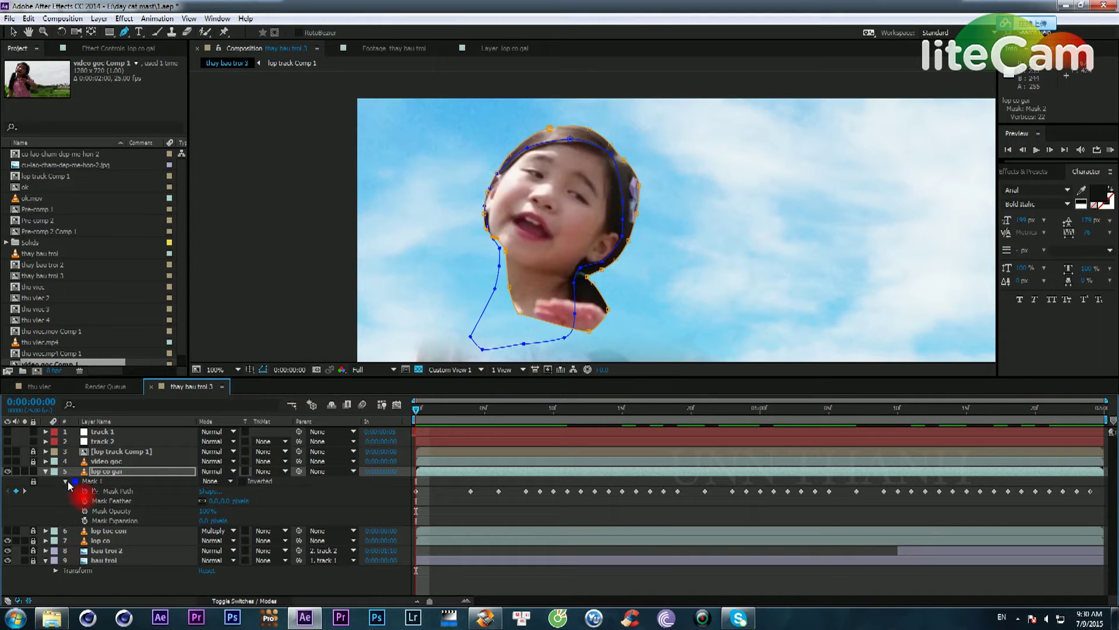
Step: List the mask paths on the lop co gai layer and set Mask 2's mode to None
left_click(65, 482)
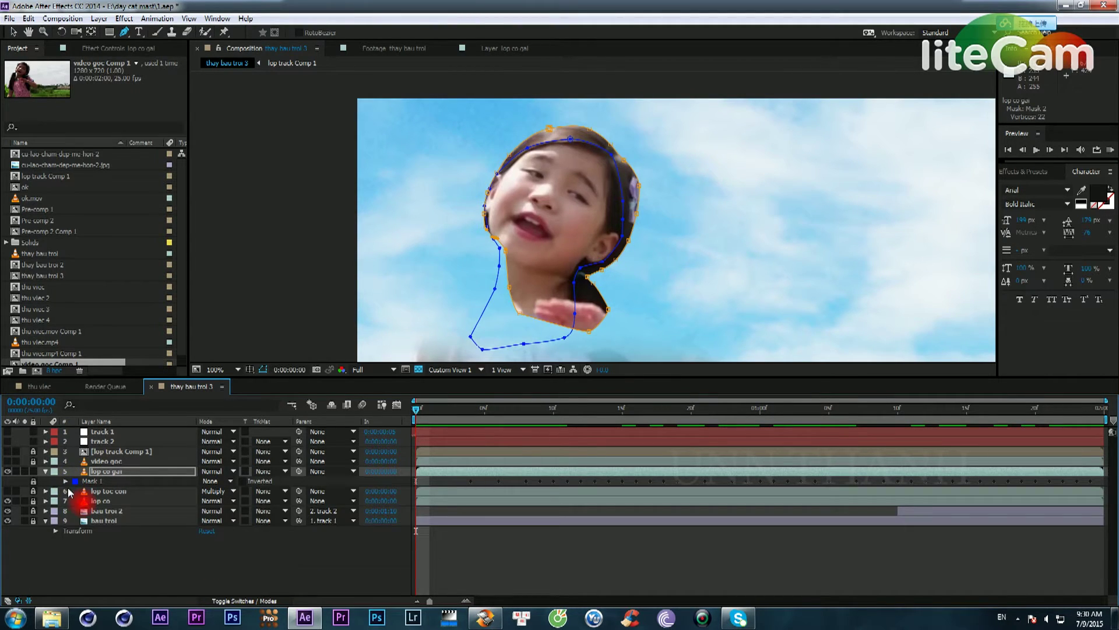
key("m")
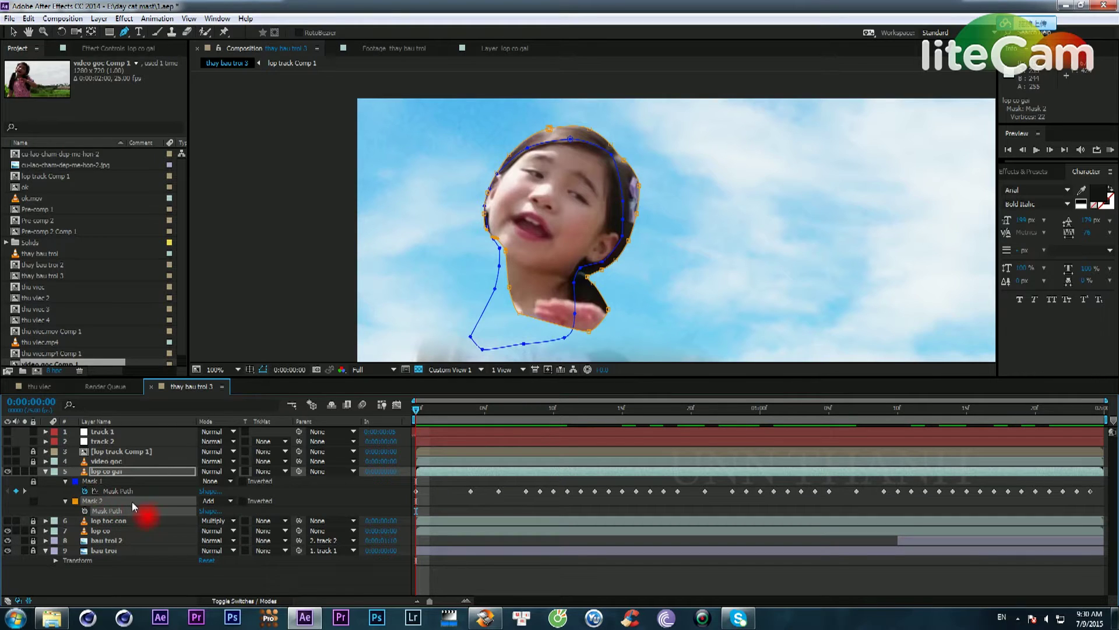
left_click(217, 501)
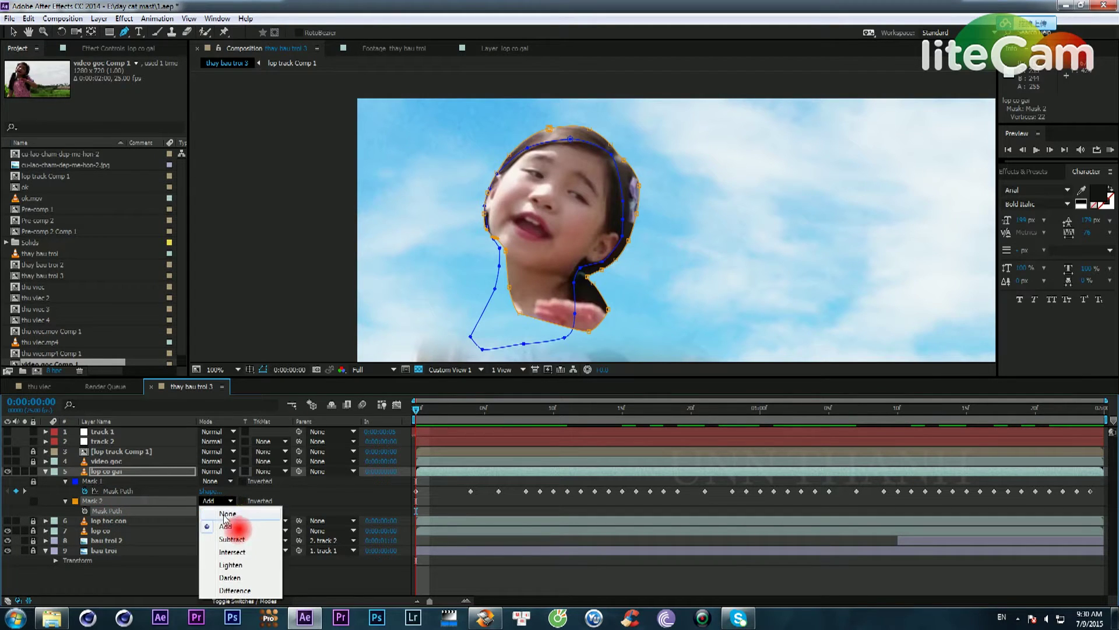
left_click(226, 513)
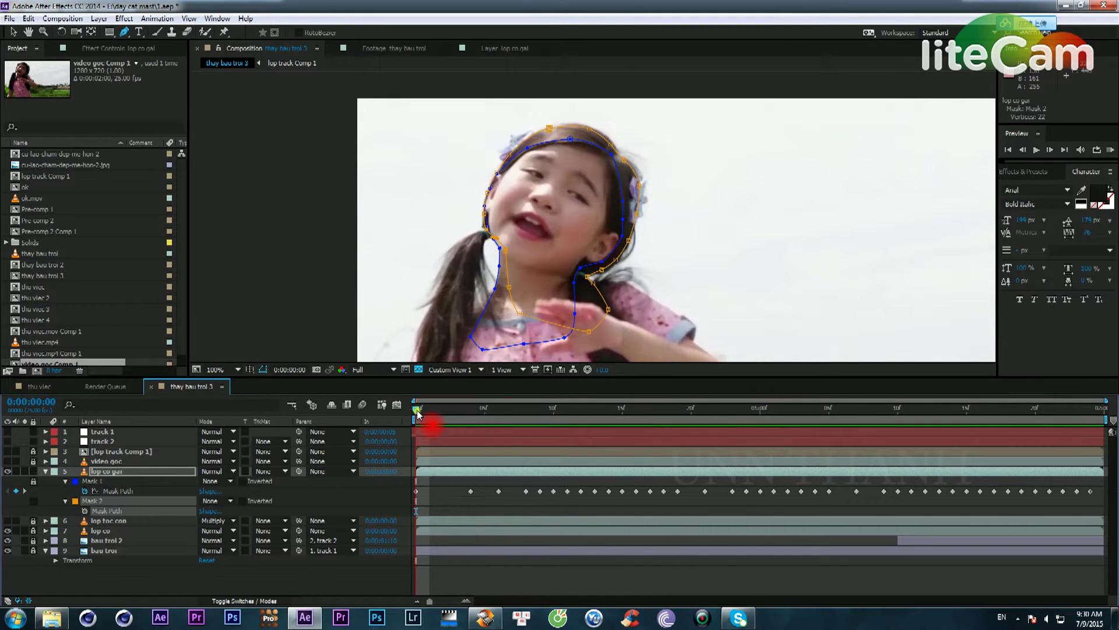
Step: Go to frame 0:00:00:04 and shift the whole of Mask 2 over the girl's head in its new position
mouse_move(417, 409)
left_mouse_down()
mouse_move(474, 413)
mouse_move(418, 427)
left_mouse_up()
key("space")
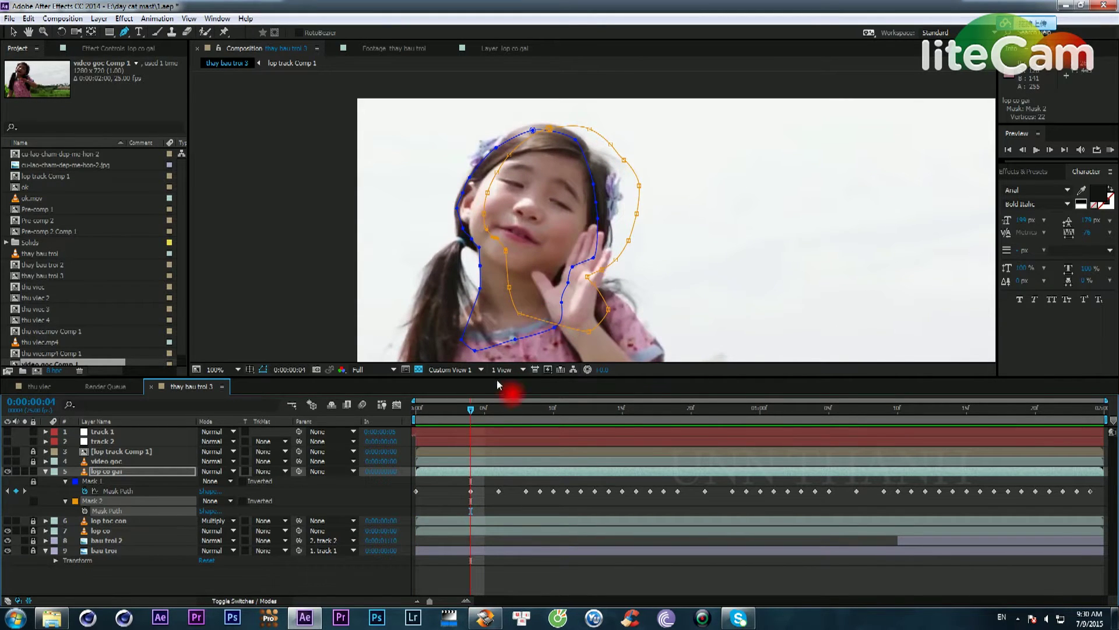
mouse_move(471, 410)
left_mouse_down()
mouse_move(430, 412)
mouse_move(471, 411)
left_mouse_up()
scroll(527, 242, "up", 2)
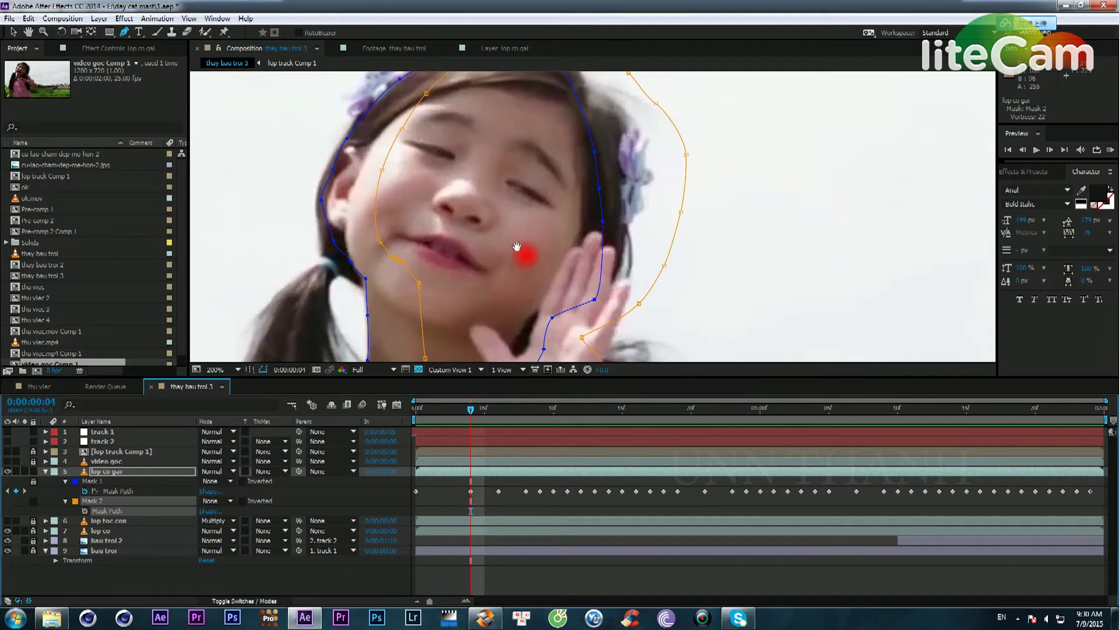
left_click_drag(480, 235, 570, 191)
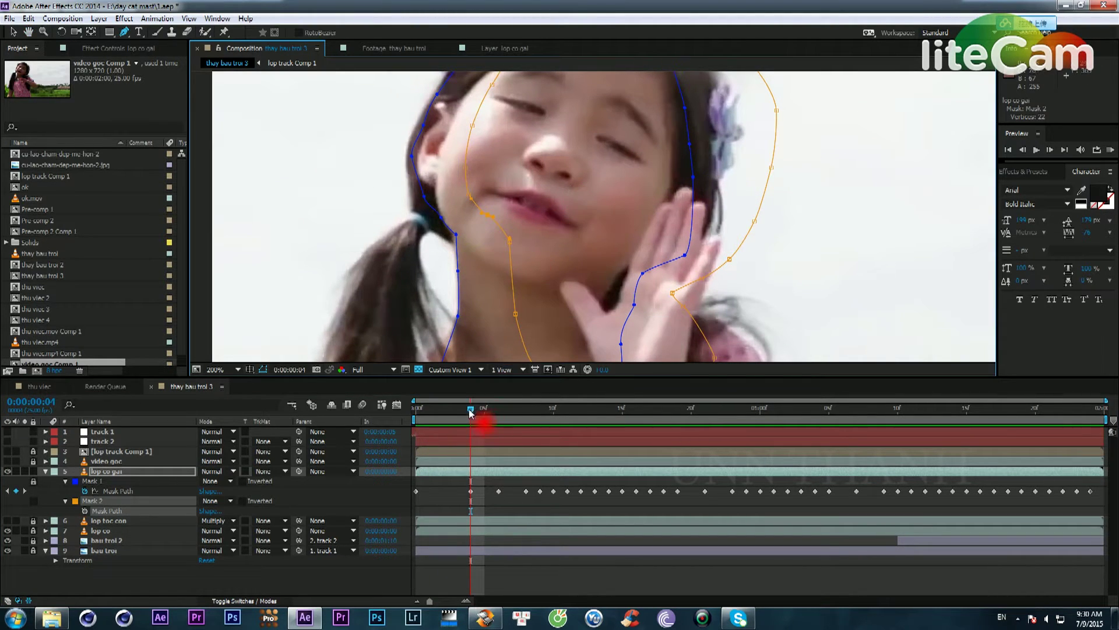
mouse_move(471, 408)
left_mouse_down()
mouse_move(394, 417)
mouse_move(473, 410)
left_mouse_up()
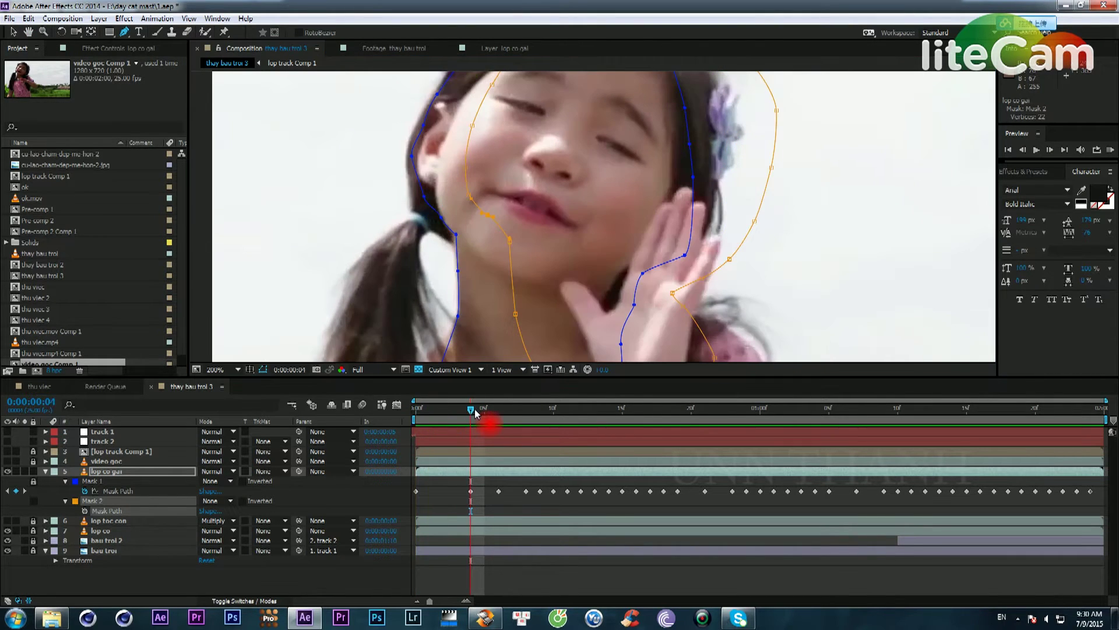
left_click(515, 247)
mouse_move(521, 199)
left_mouse_down()
mouse_move(583, 214)
mouse_move(554, 208)
mouse_move(525, 222)
left_mouse_up()
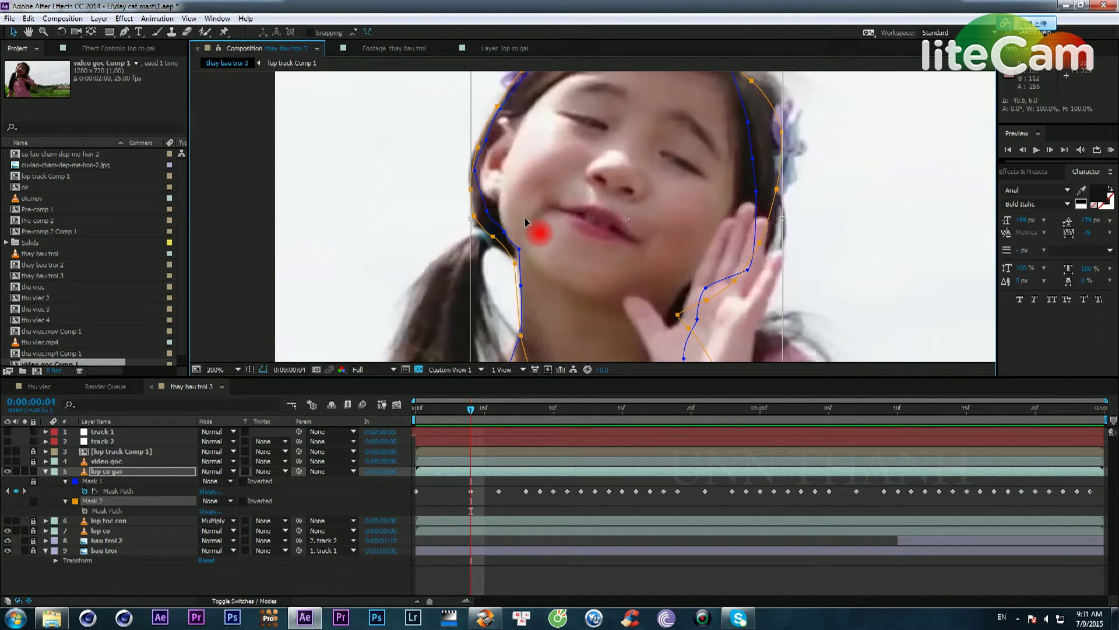
double_click(525, 222)
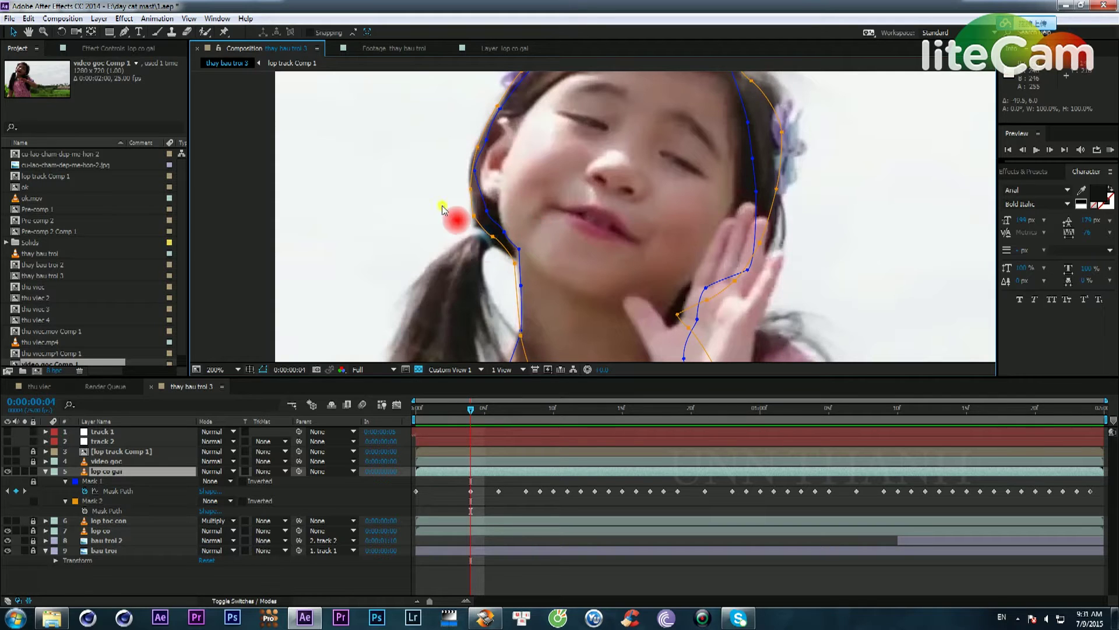
Step: Pull Mask 2's jaw and neck vertices inward onto the neck on the ponytail side
key("period")
left_click_drag(476, 202, 402, 160)
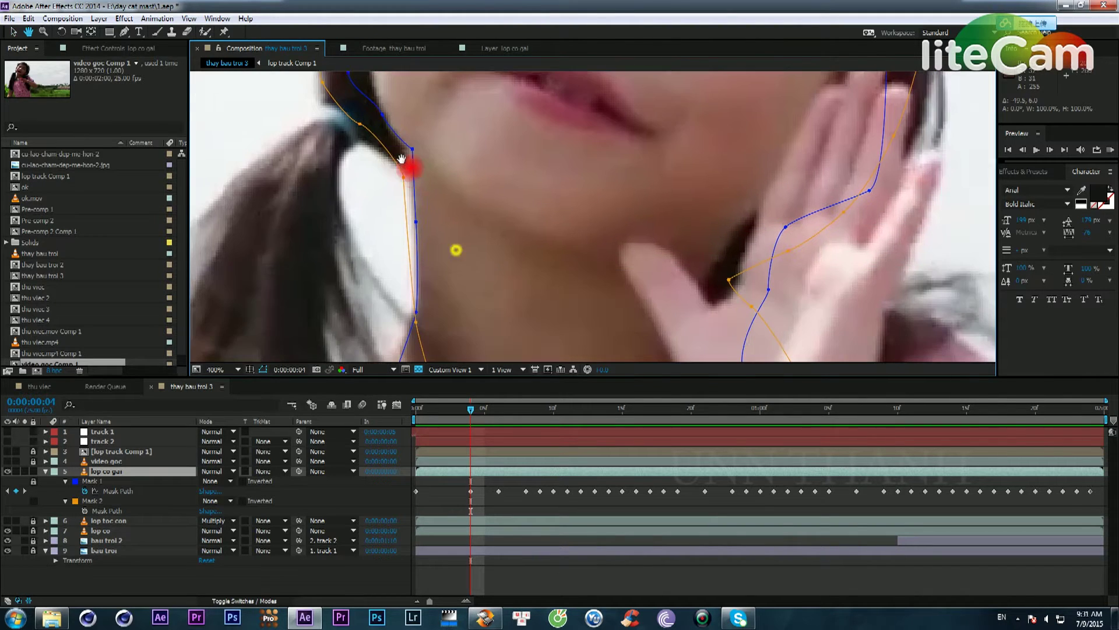
left_click(454, 182)
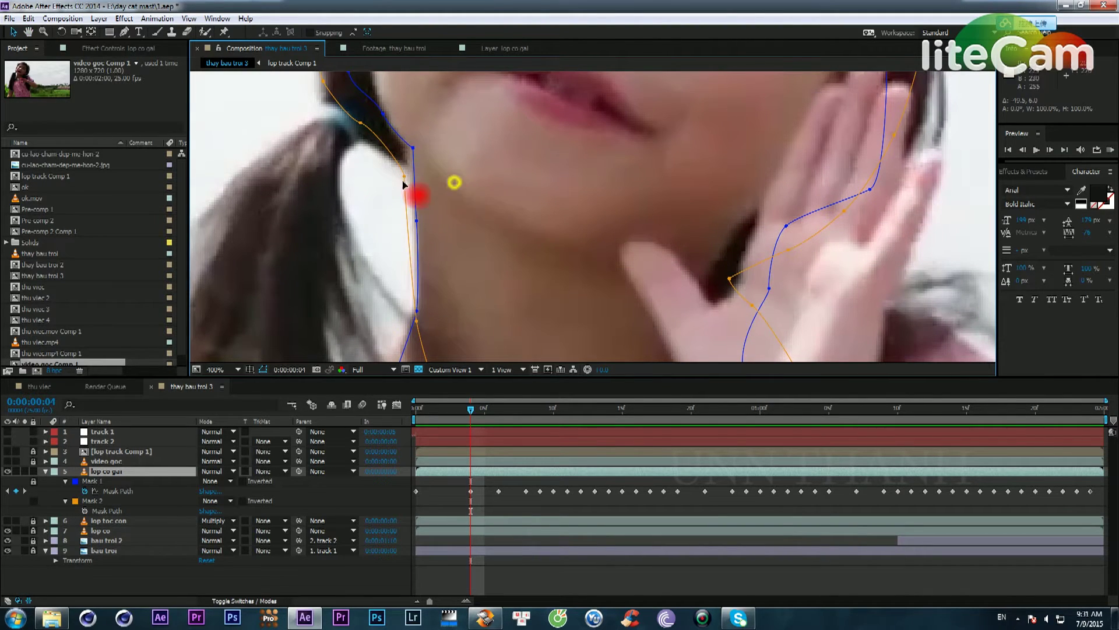
left_click_drag(406, 178, 425, 176)
left_click(411, 357)
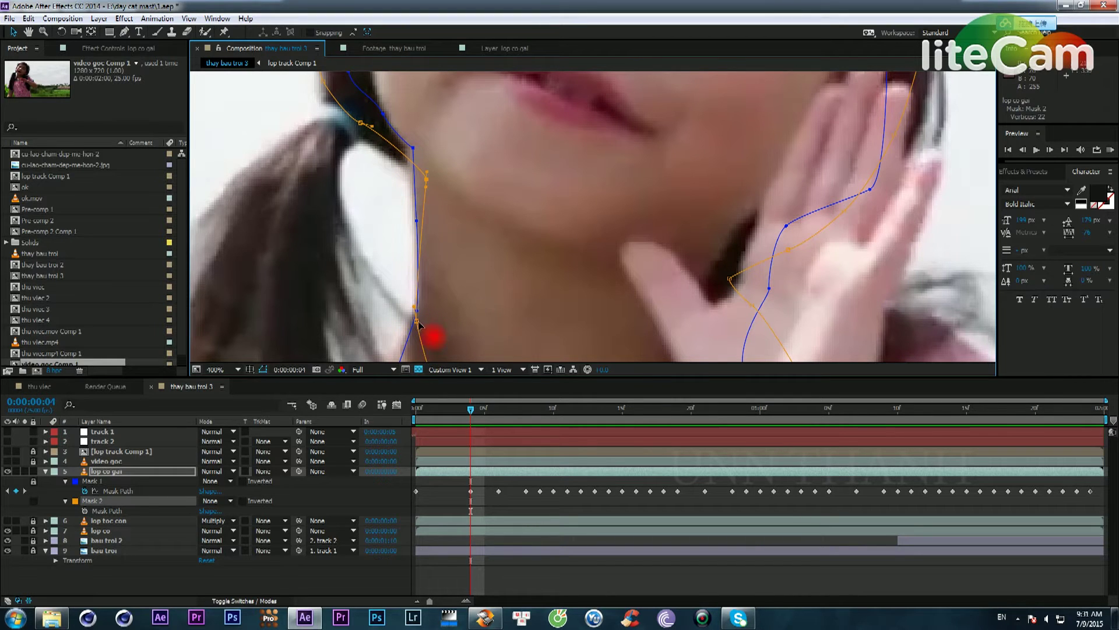
left_click_drag(417, 322, 470, 324)
Step: Adjust Mask 2's vertices along the ear and temple to follow the edge of the hair
left_click_drag(447, 127, 666, 300)
left_click_drag(630, 170, 587, 245)
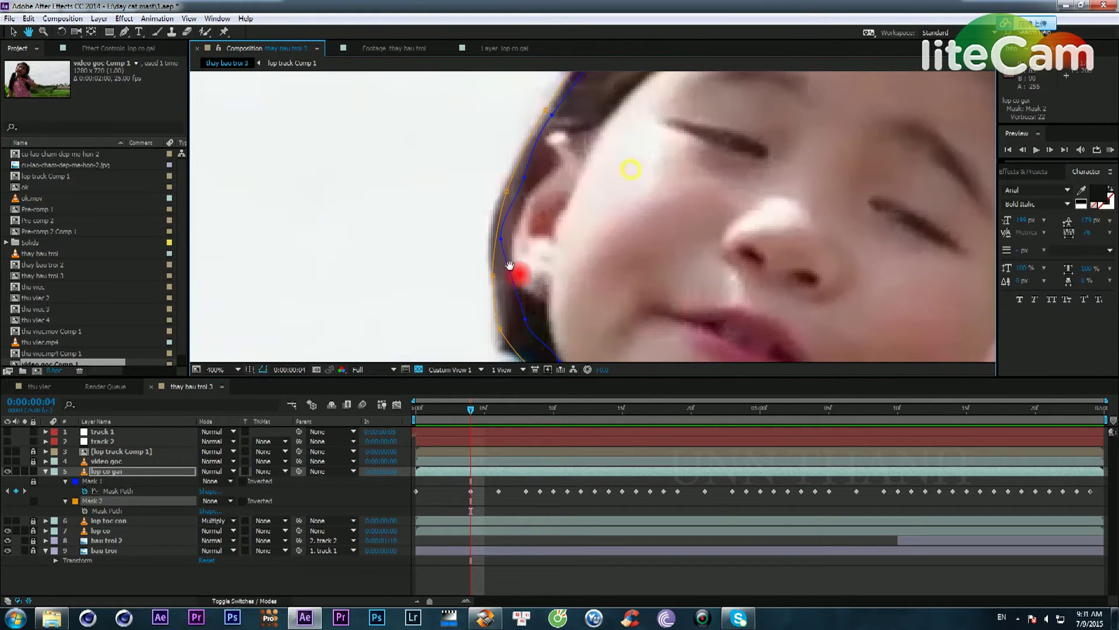
left_click_drag(522, 279, 431, 245)
left_click_drag(463, 150, 398, 283)
left_click_drag(464, 188, 422, 284)
left_click_drag(421, 200, 428, 200)
left_click_drag(371, 271, 376, 274)
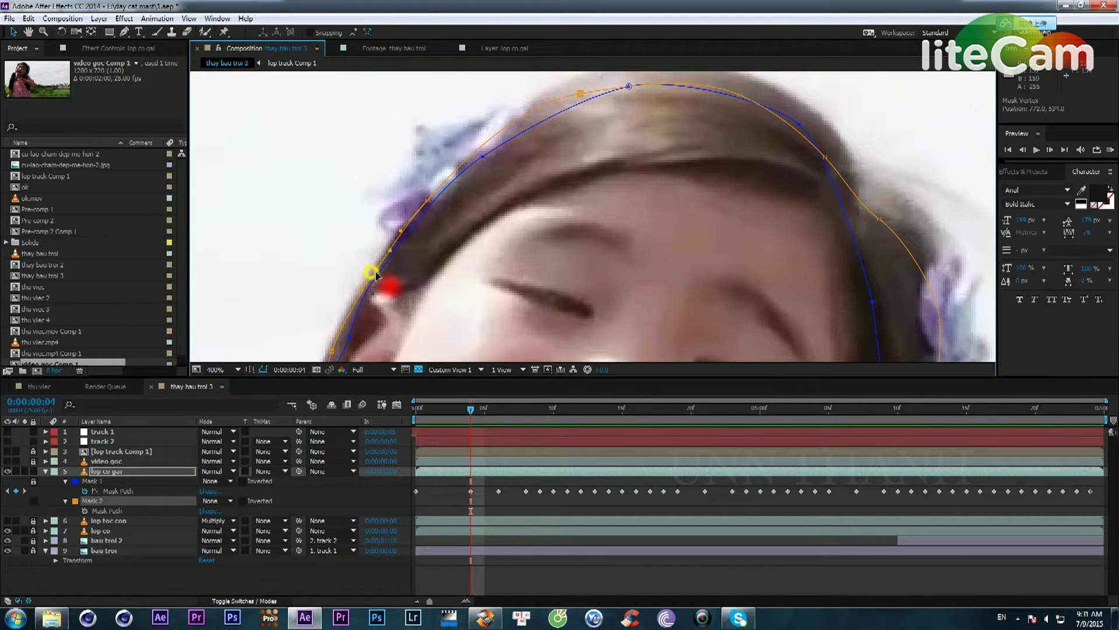
Step: Raise Mask 2's vertices across the top of the head to the outer edge of the hair
left_click_drag(521, 176, 407, 285)
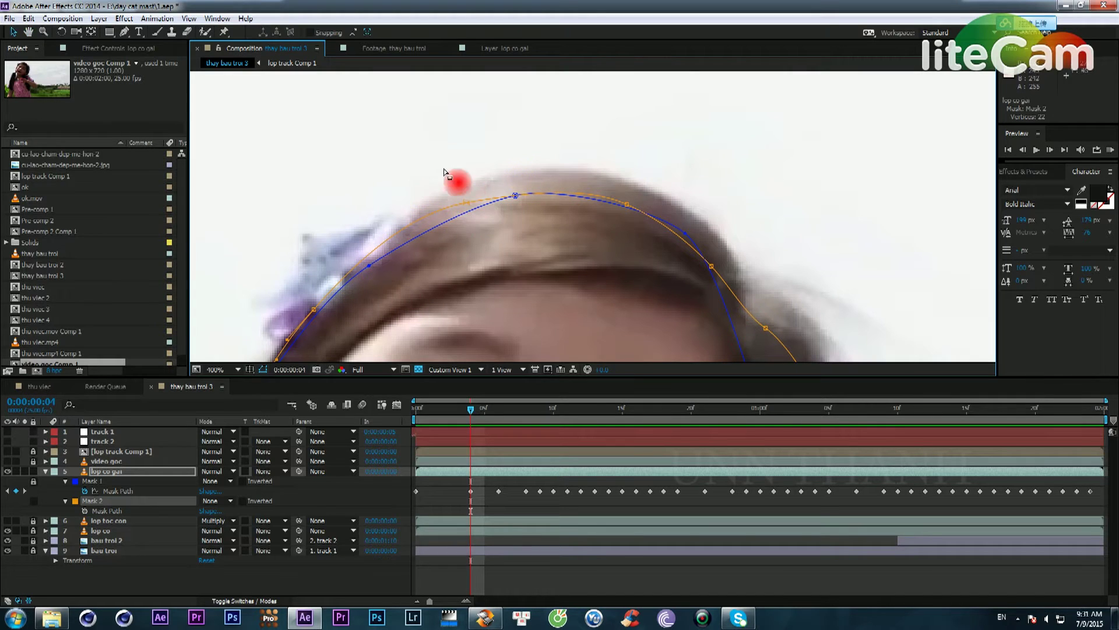
left_click_drag(444, 173, 720, 274)
left_click_drag(630, 205, 639, 196)
Step: Move Mask 2's vertices outward around the hair and the flower on the raised-hand side of the head
left_click_drag(508, 271, 222, 134)
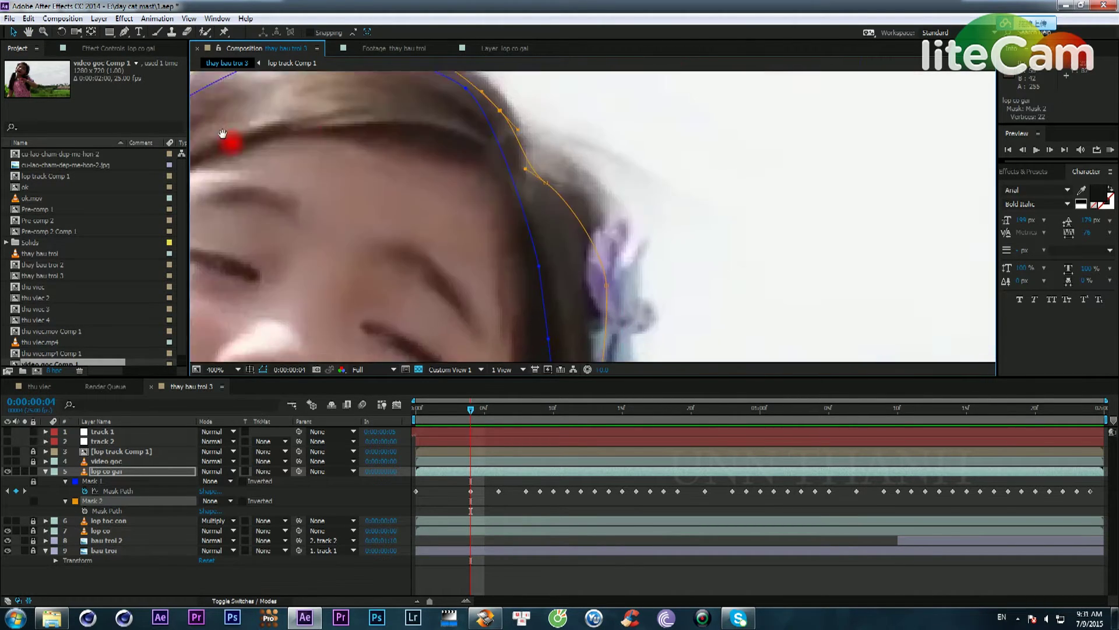
left_click_drag(554, 160, 552, 202)
left_click(579, 162)
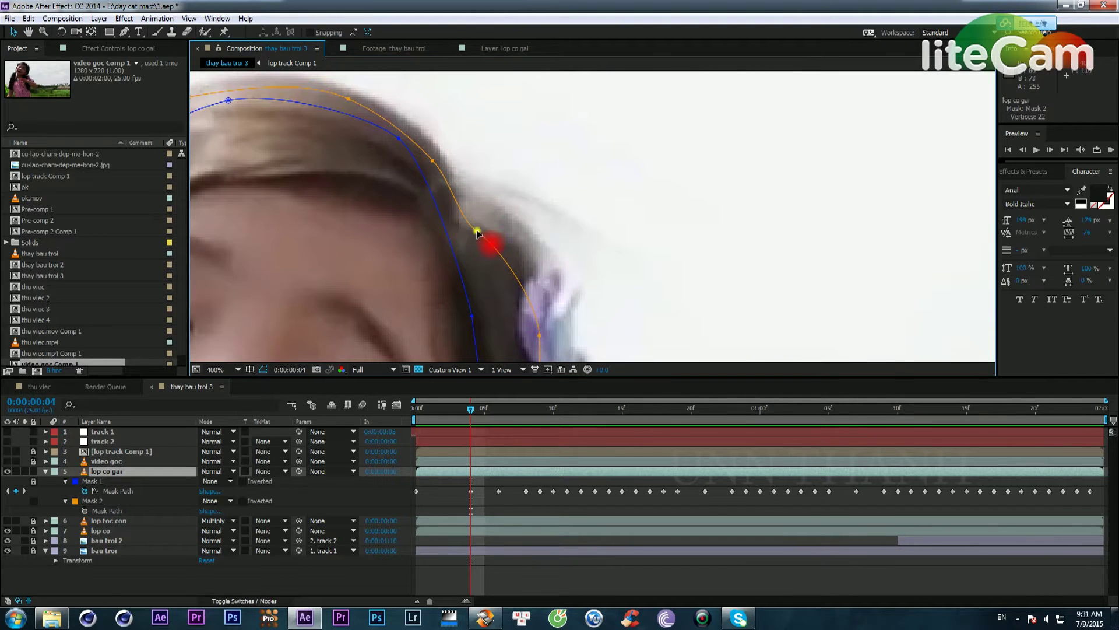
key("space")
left_click_drag(562, 243, 593, 155)
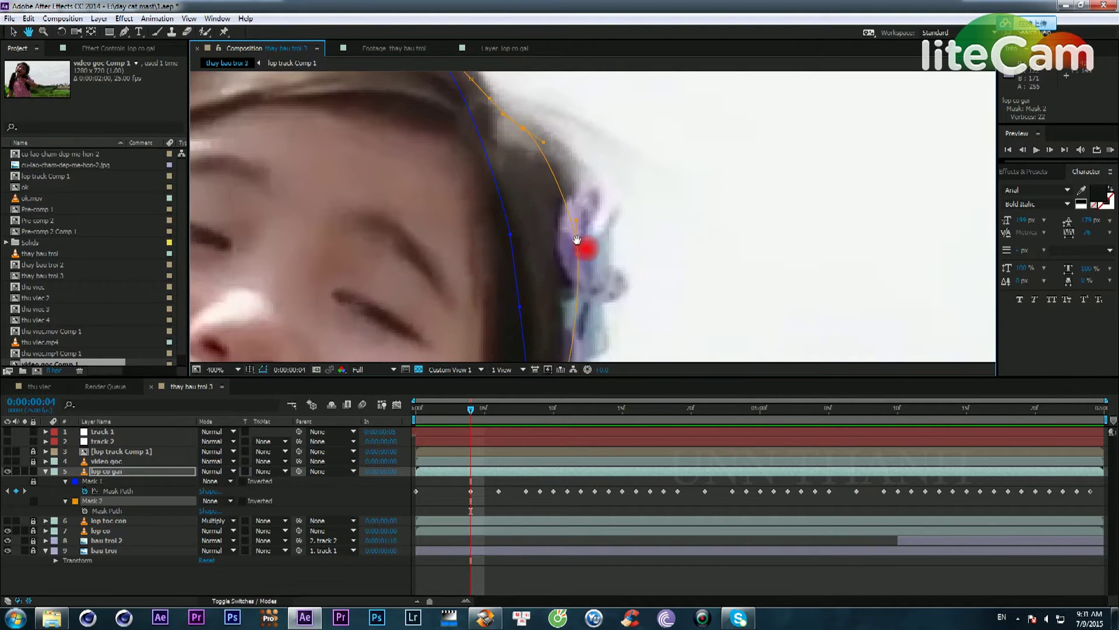
left_click_drag(587, 258, 597, 247)
Step: Fit Mask 2's vertices to the hair edge from below the flower down to the fingertips
key("space")
left_click_drag(617, 292, 626, 171)
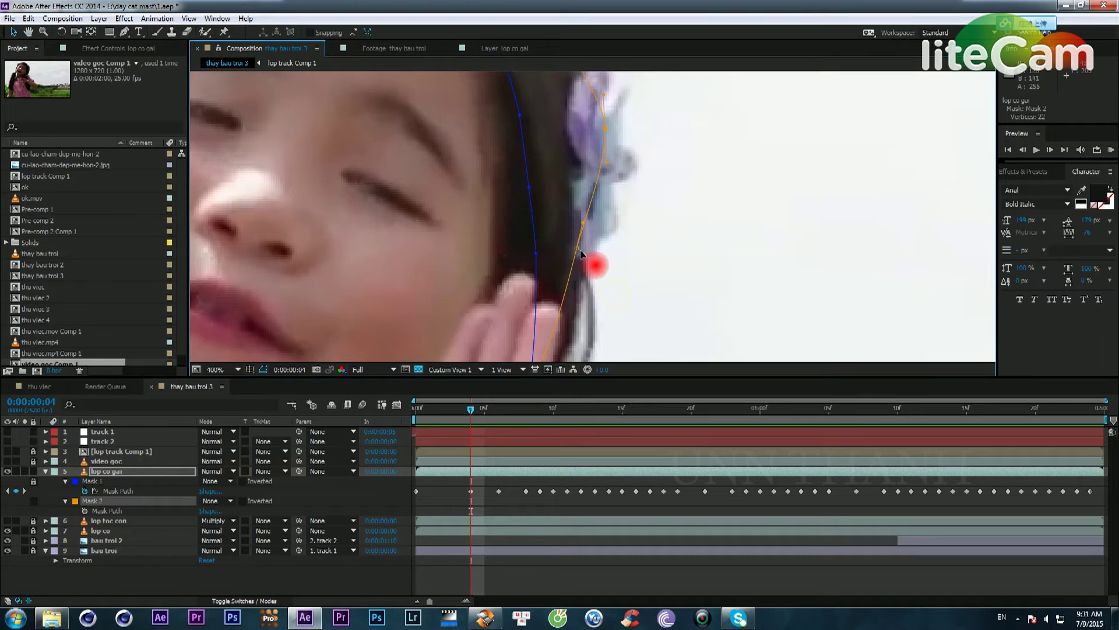
left_click_drag(577, 250, 587, 259)
key("space")
left_click_drag(553, 301, 650, 223)
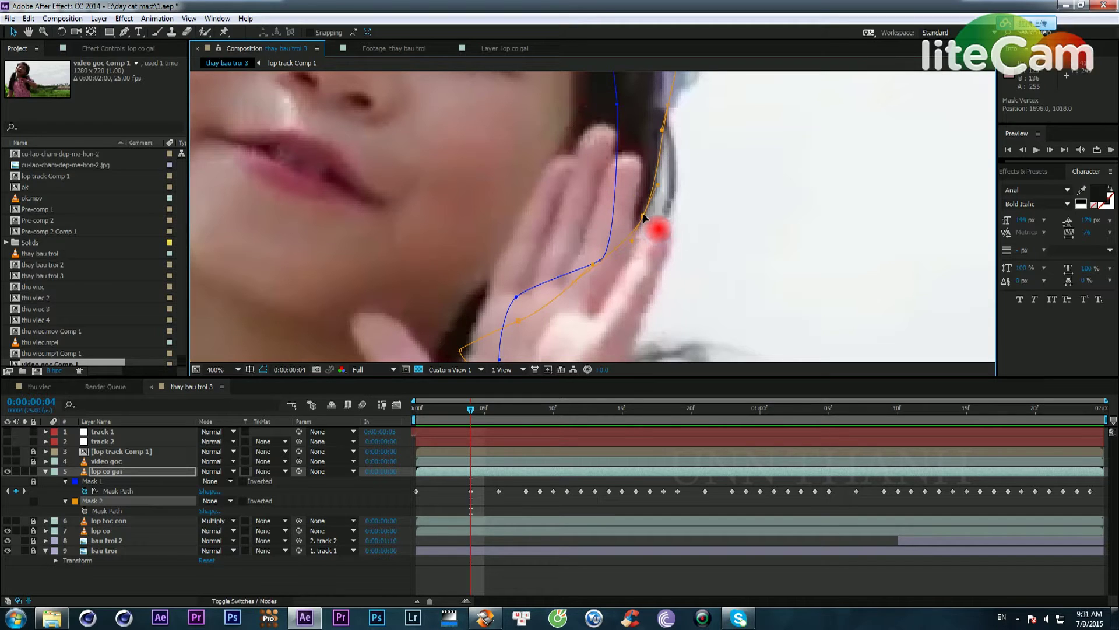
Step: Reshape Mask 2's vertices around the raised hand beside the neck
key("space")
left_click_drag(492, 270, 622, 166)
left_click_drag(590, 244, 667, 279)
scroll(629, 249, "down", 2)
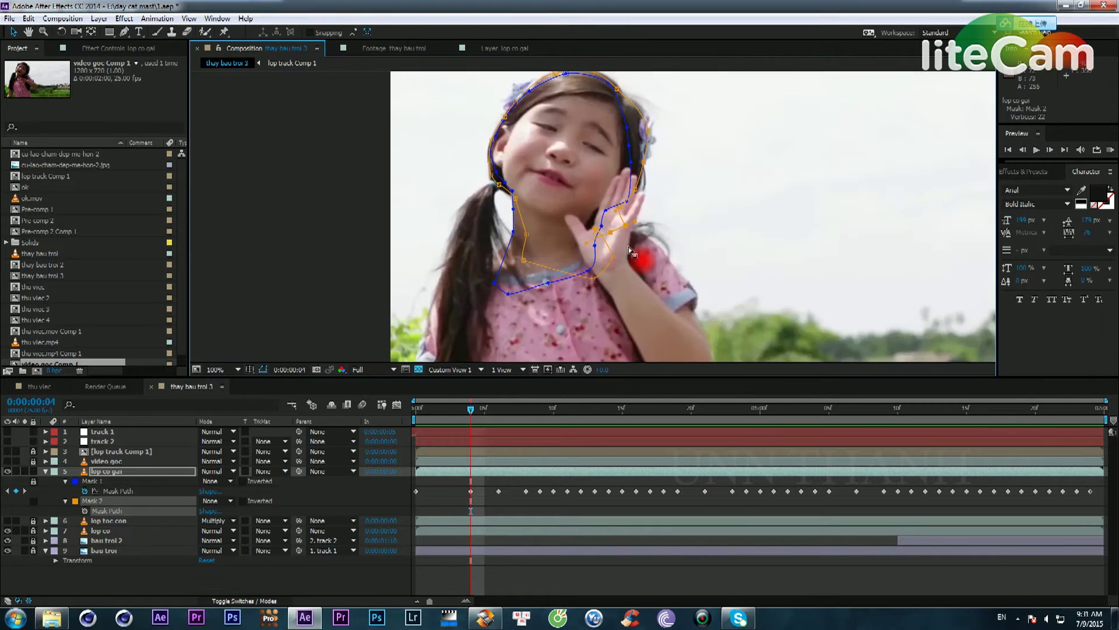
key("space")
left_click_drag(557, 211, 590, 250)
Step: Change Mask 2's outline colour to pure green, 00FF00
left_click(190, 452)
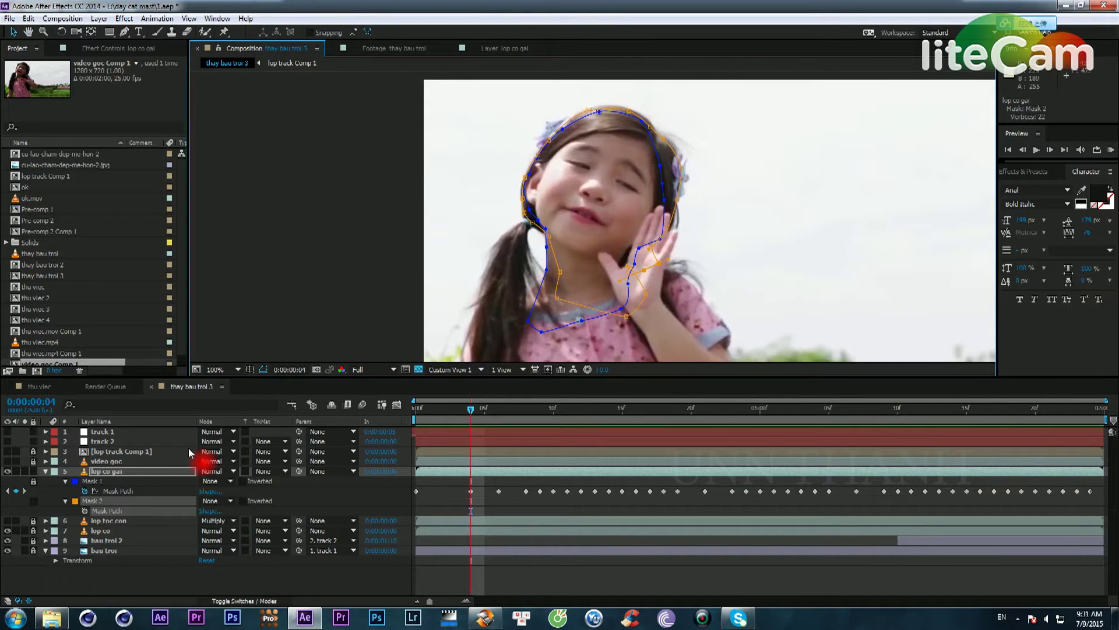
left_click(471, 303)
left_click(361, 406)
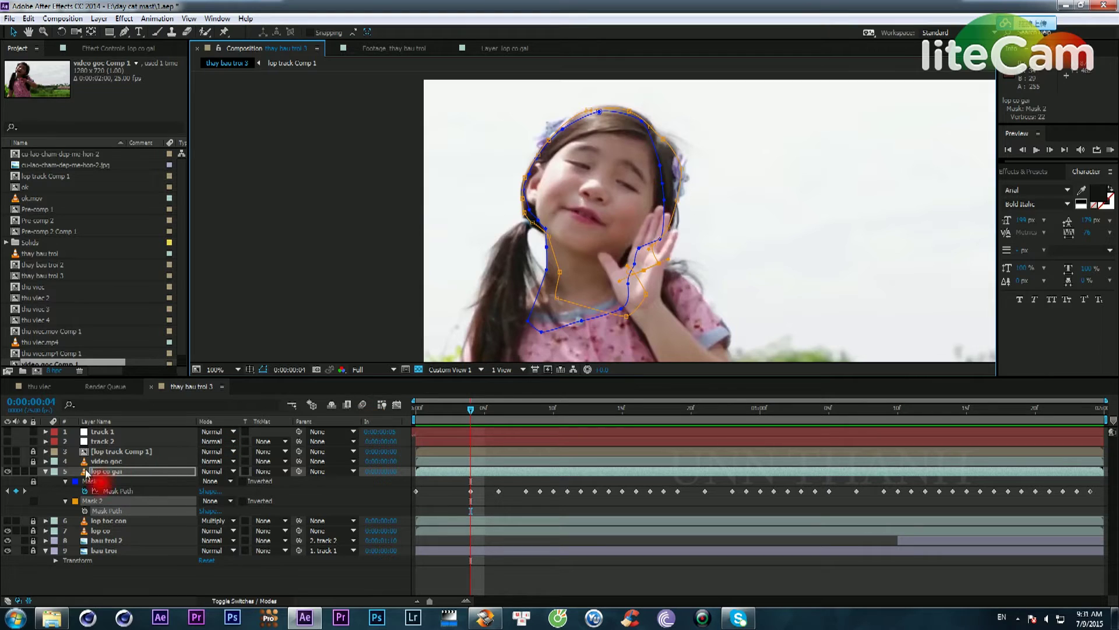
left_click(75, 501)
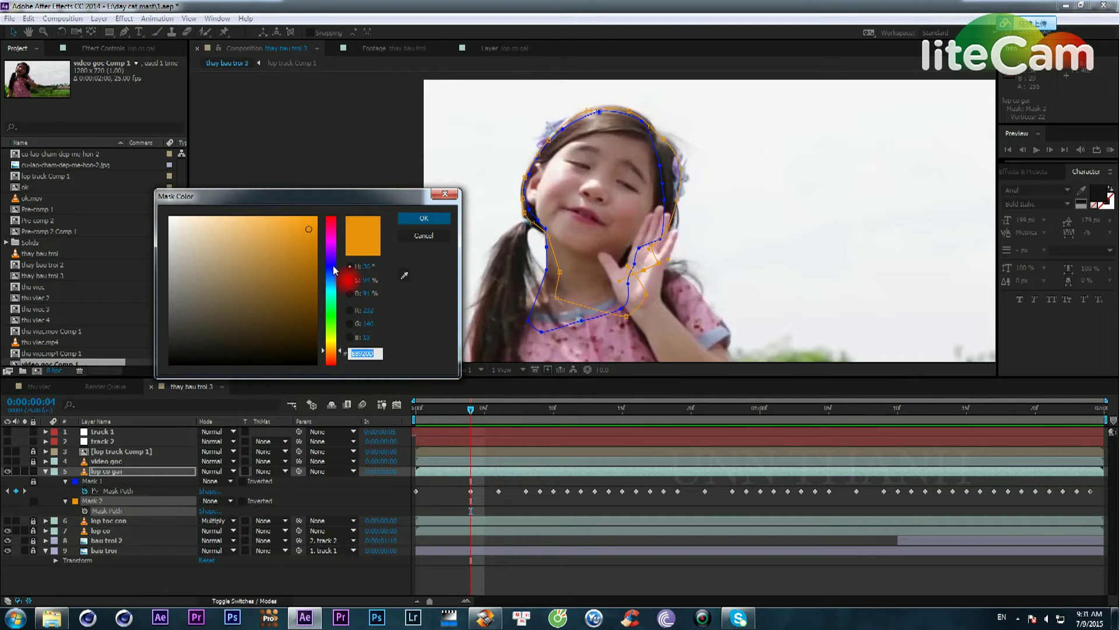
left_click(330, 316)
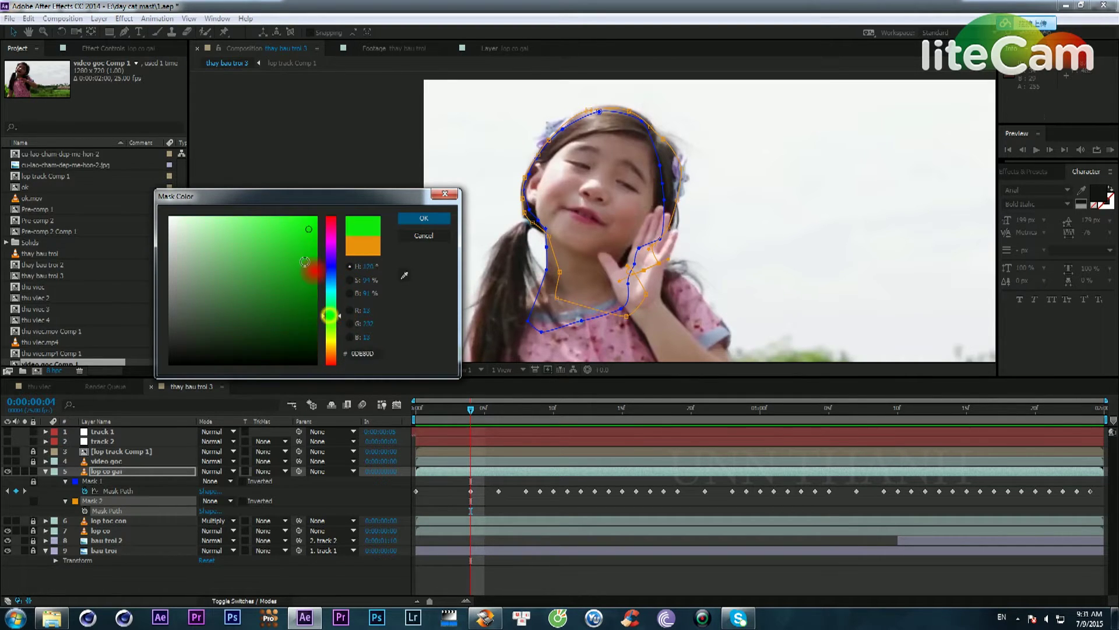
left_click_drag(303, 254, 326, 209)
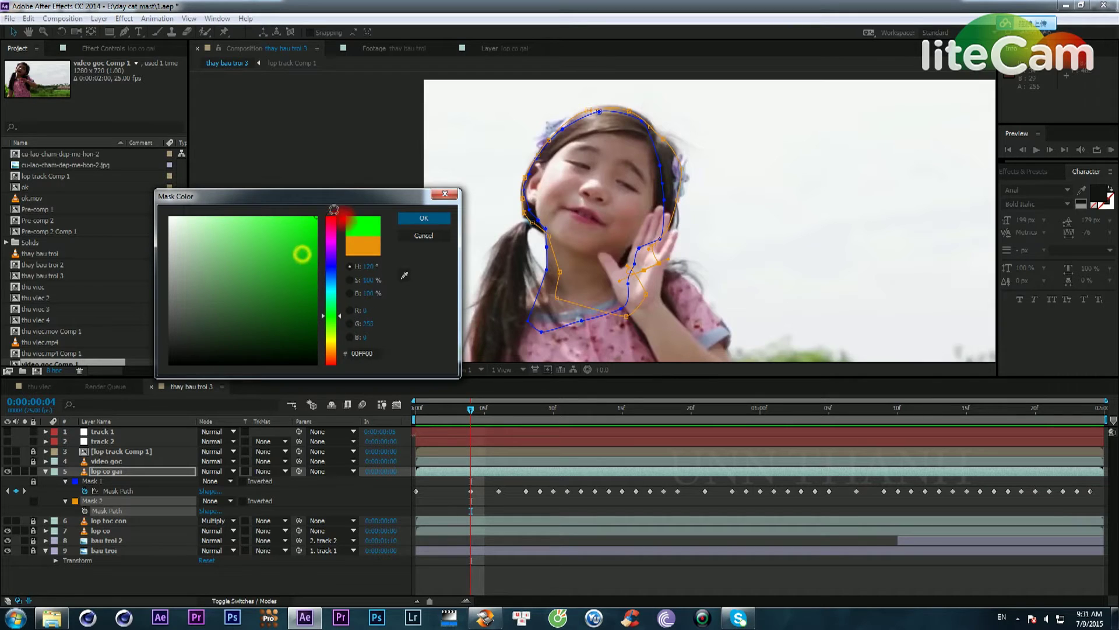
left_click(411, 227)
Step: Enlarge the composition view and compare the mask outlines with the girl's head on frames 3 and 4
scroll(593, 202, "up", 2)
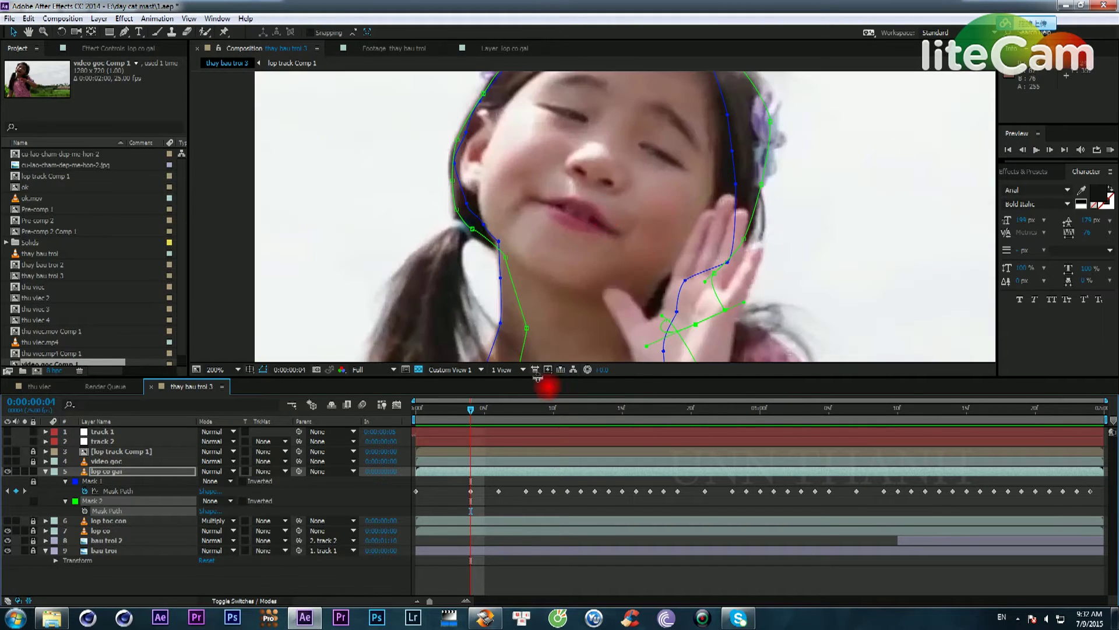
left_click_drag(538, 379, 540, 486)
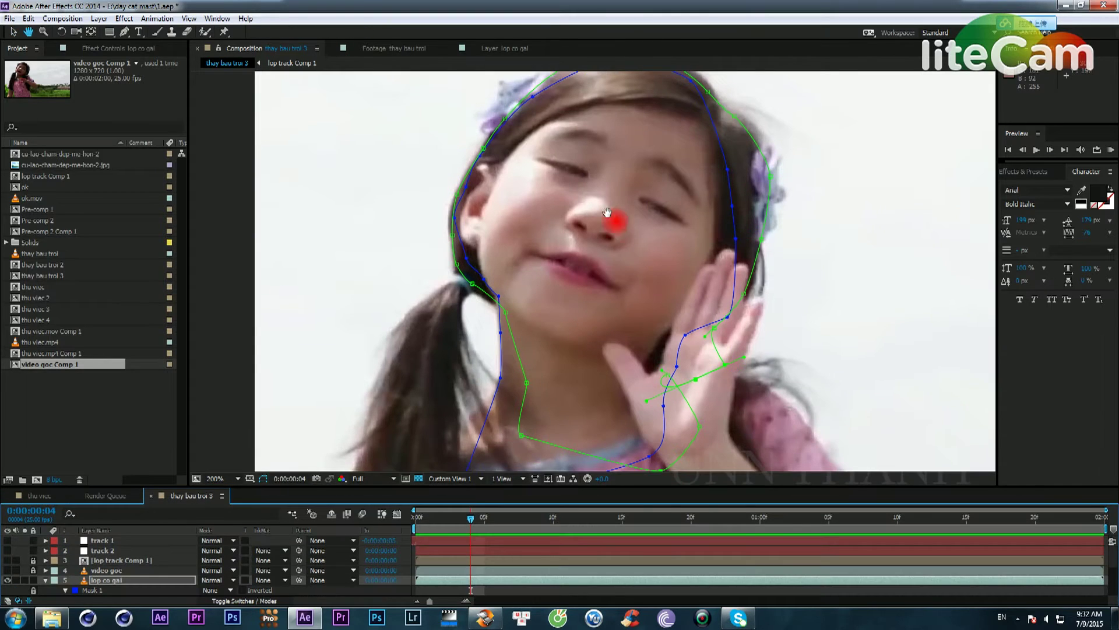
left_click_drag(607, 212, 586, 243)
left_click(598, 235)
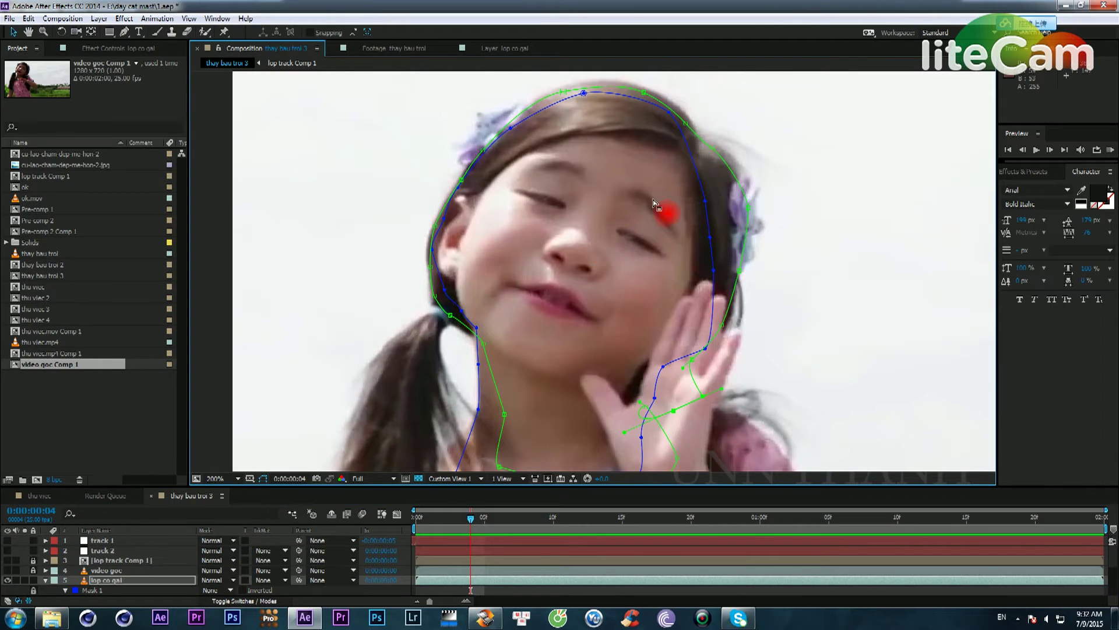
key("Page_Up")
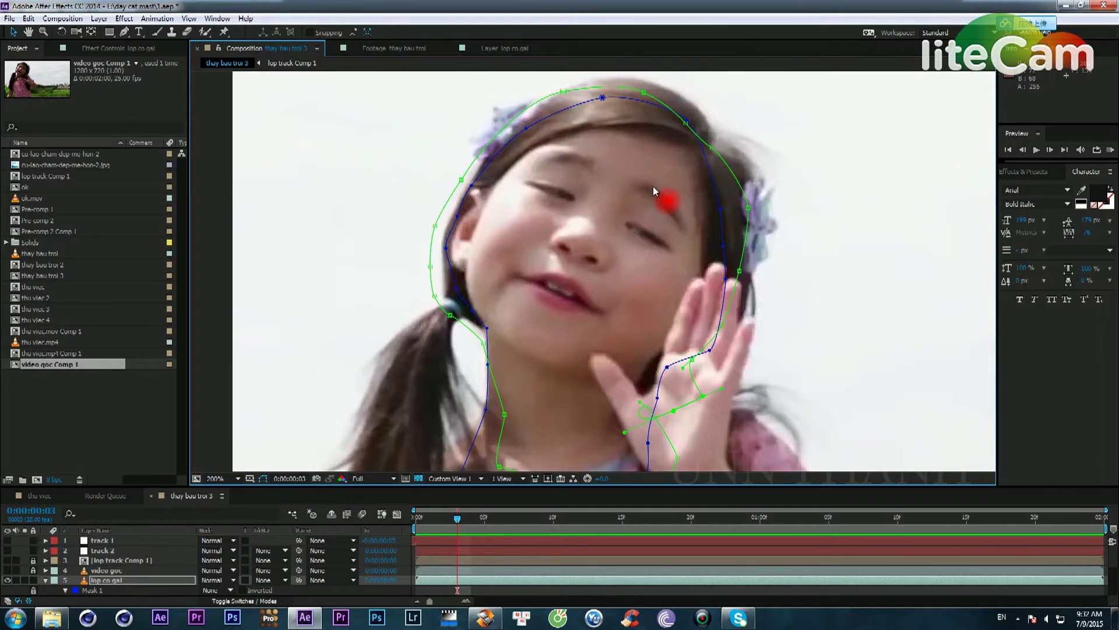
key("Page_Down")
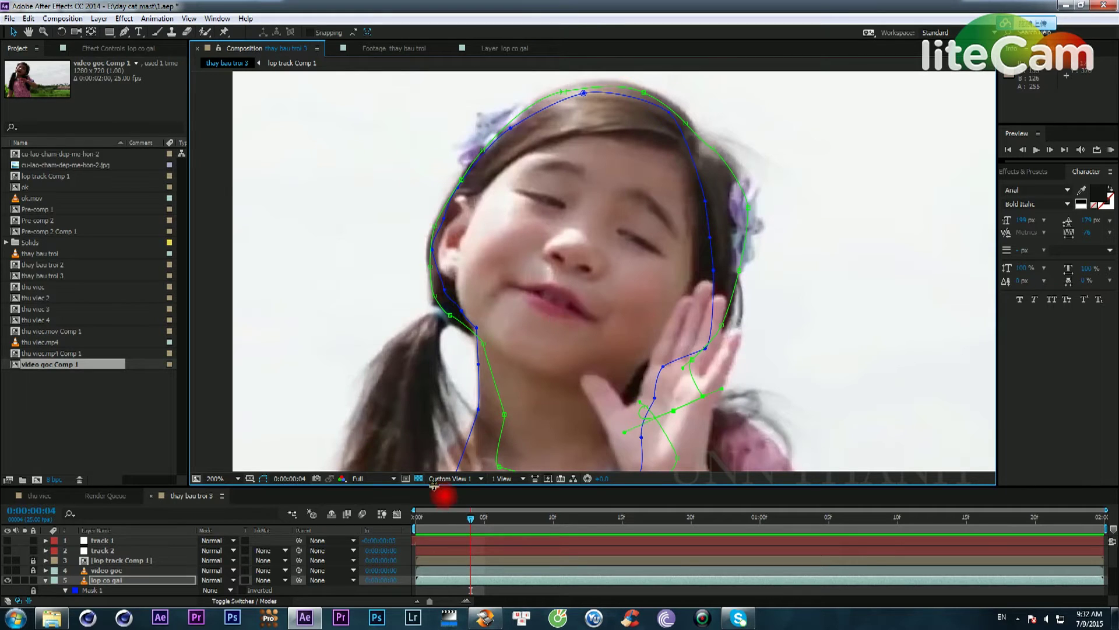
Step: Enlarge the timeline area, turn on keyframing for Mask 2's path at frame 4, and return to the first frame
left_click_drag(430, 486, 456, 350)
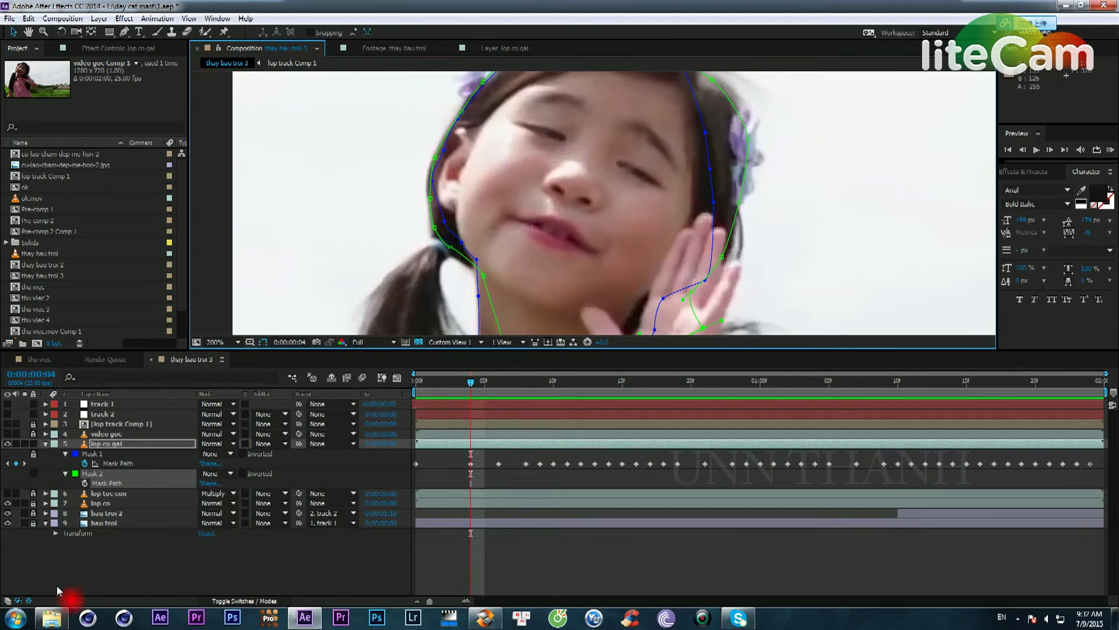
left_click(84, 482)
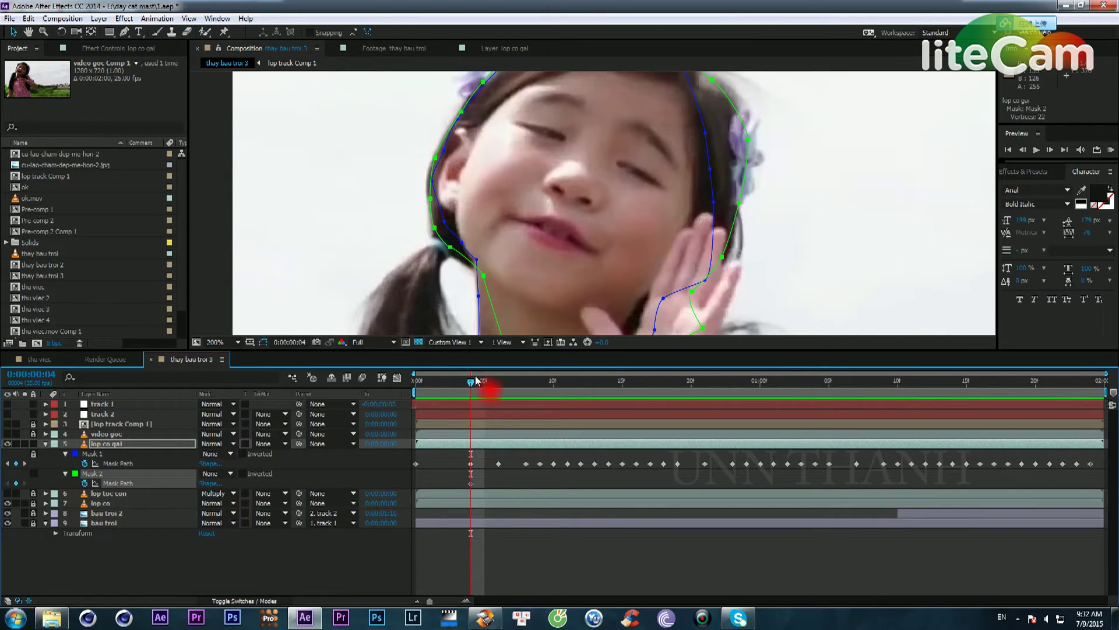
key("Home")
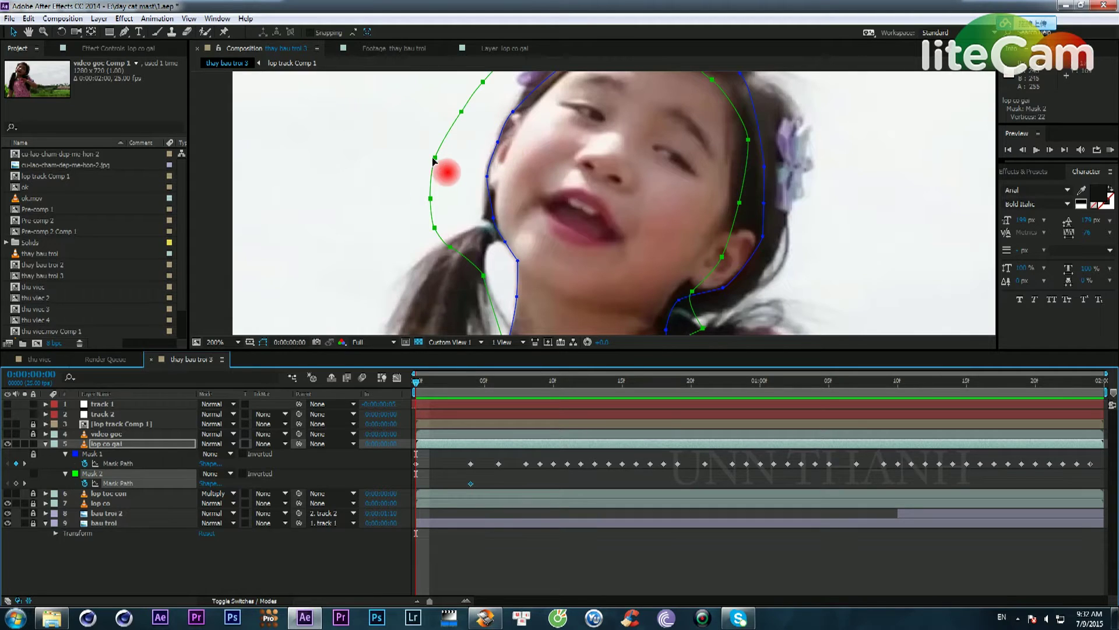
Step: Shift Mask 2 on the first frame so its outline lines up with the girl's head
left_click_drag(436, 158, 416, 225)
left_click_drag(519, 220, 471, 58)
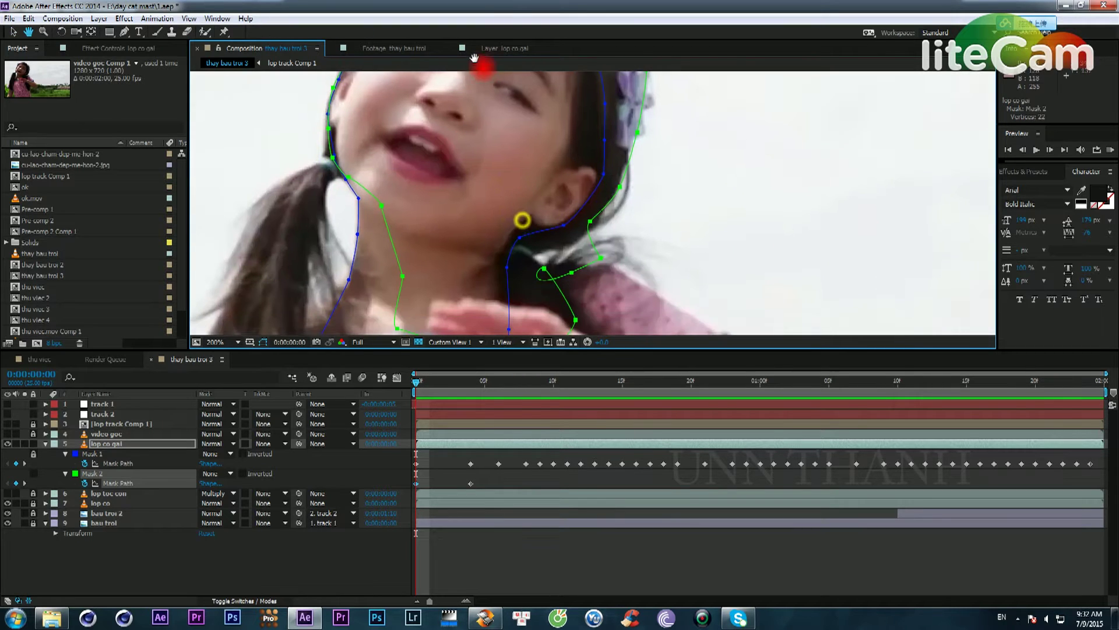
double_click(612, 241)
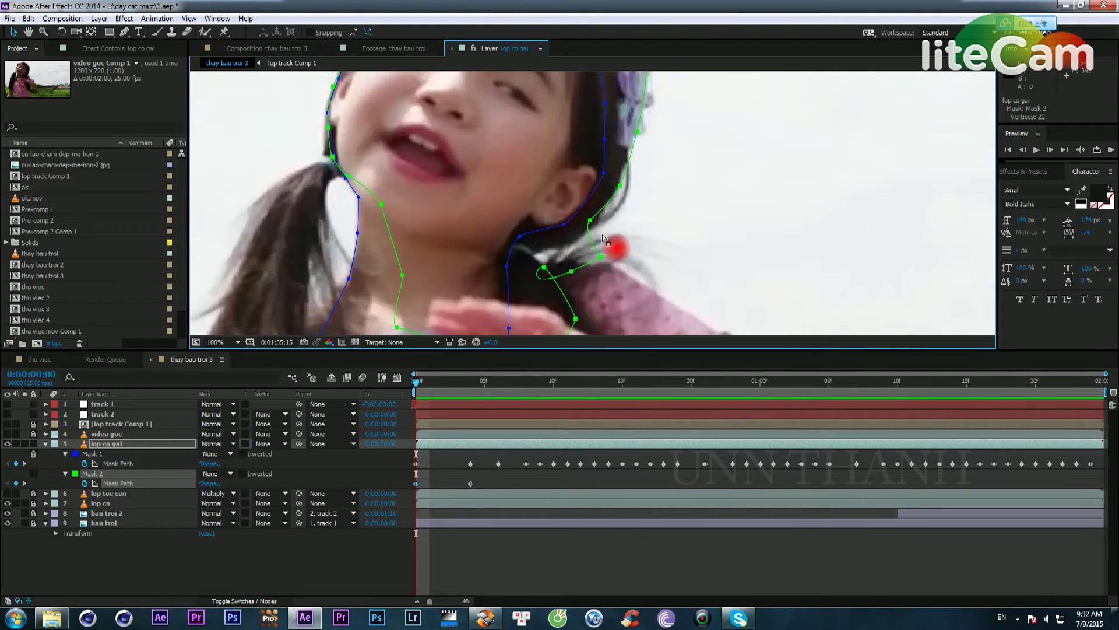
left_click(274, 46)
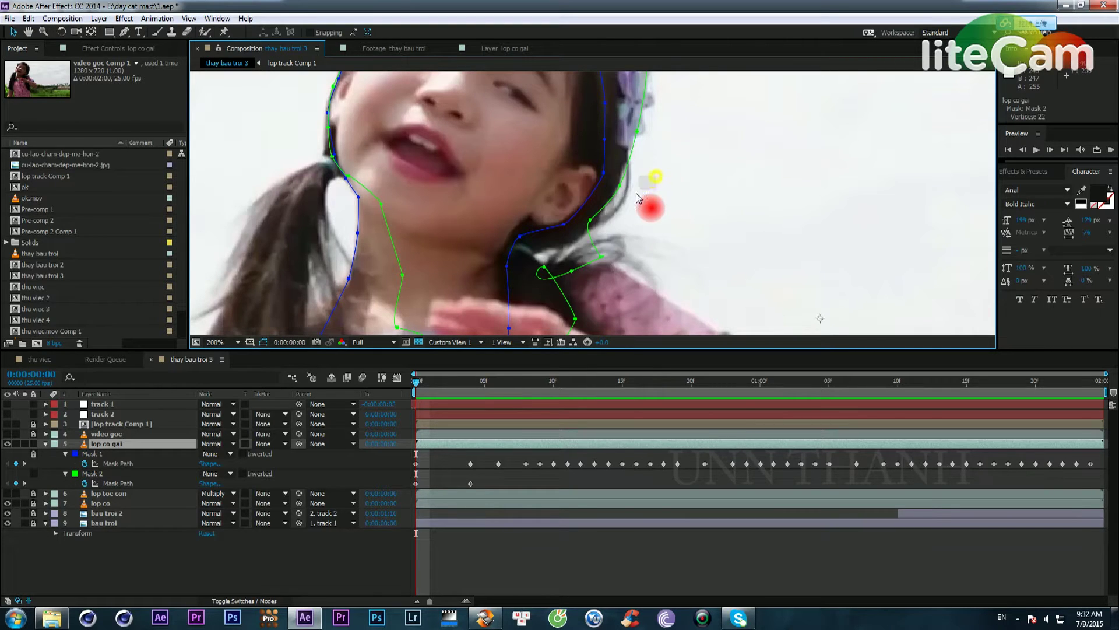
Step: Reshape Mask 2's vertices and curve handles on the first frame around the hair below the ear, the pigtail and the shoulder
left_click_drag(653, 178, 513, 347)
left_click_drag(601, 257, 593, 263)
left_click(682, 204)
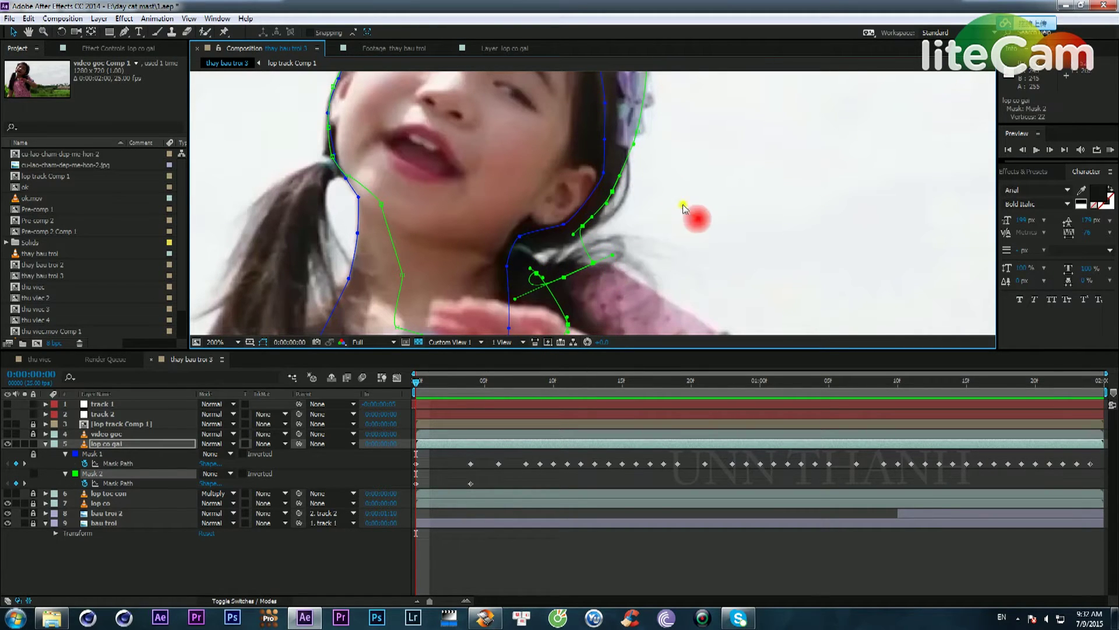
left_click(593, 267)
left_click_drag(560, 248, 601, 267)
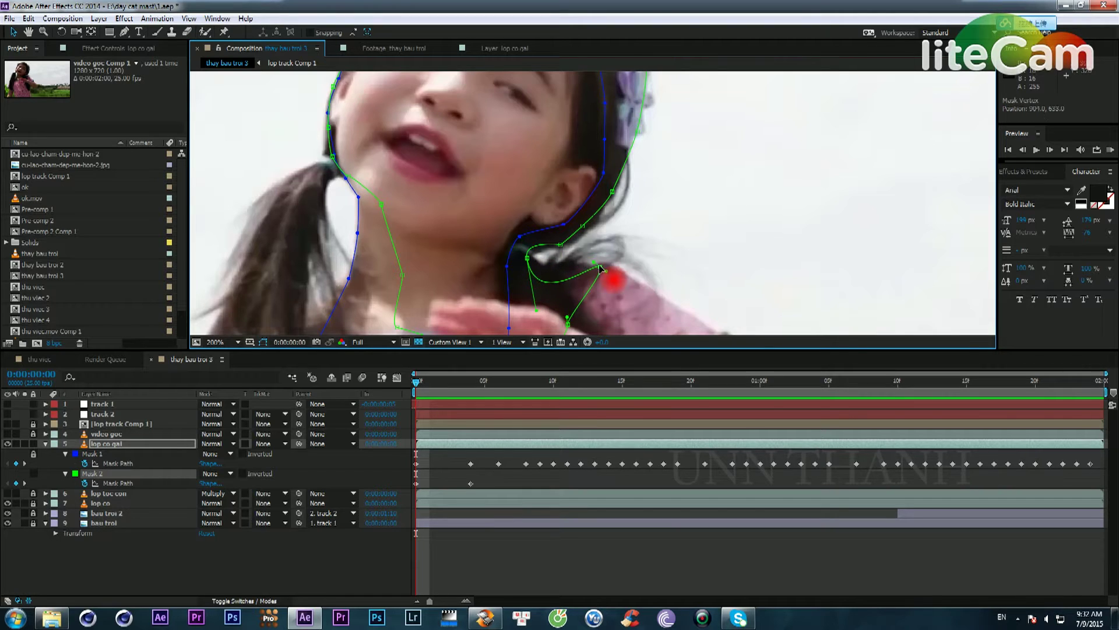
left_click_drag(539, 316, 538, 283)
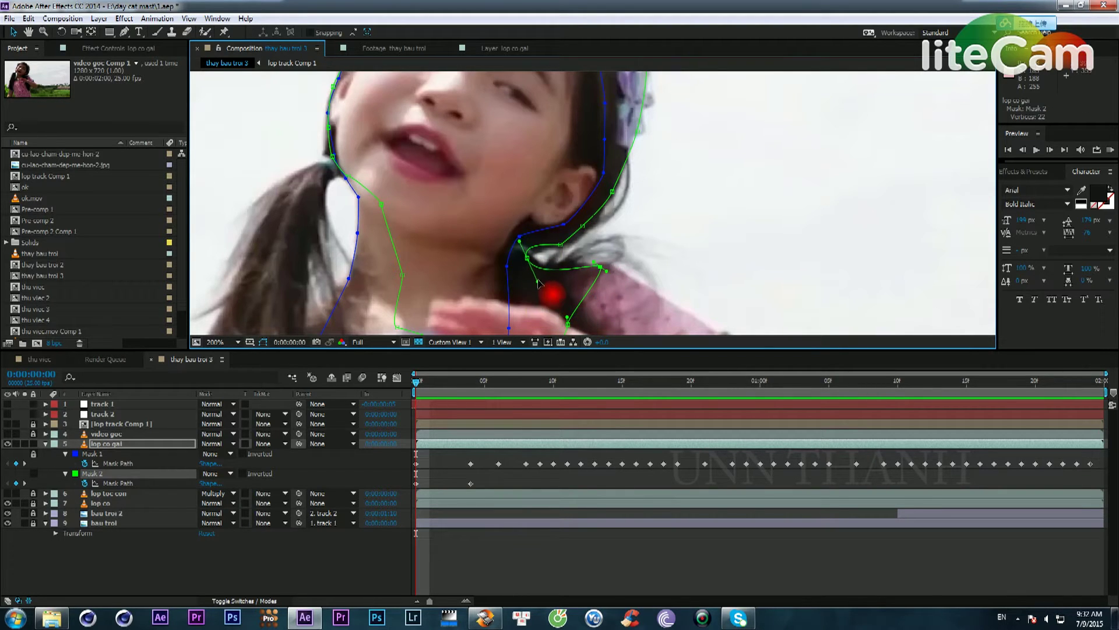
key("space")
left_click_drag(582, 247, 565, 165)
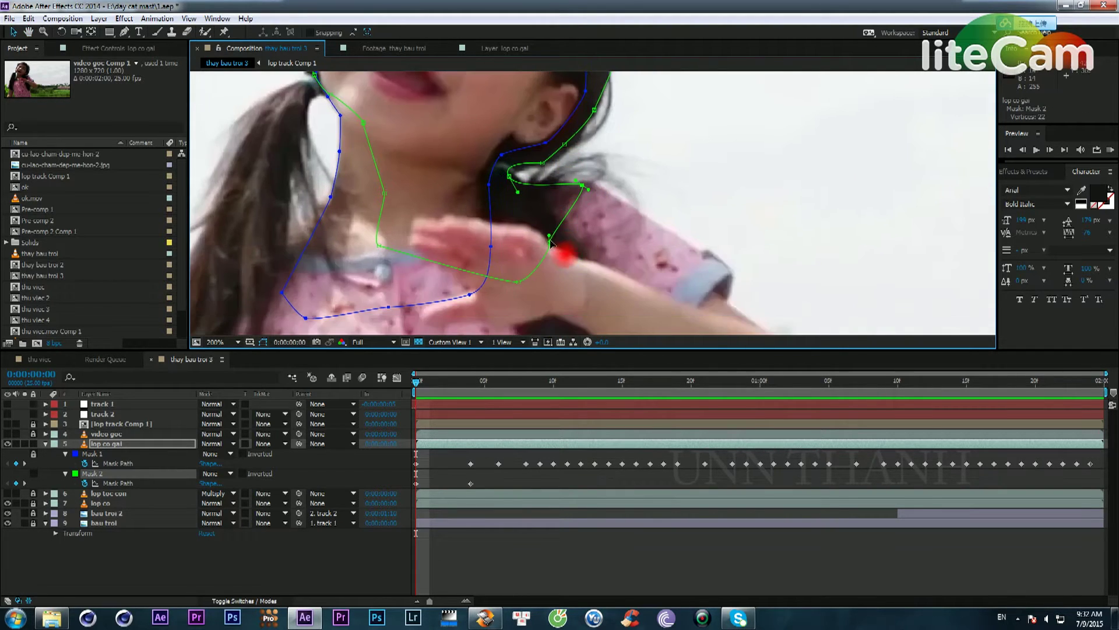
mouse_move(549, 241)
left_mouse_down()
mouse_move(584, 262)
mouse_move(562, 256)
left_mouse_up()
Step: Fit Mask 2's upper outline to the hair bow and the top of the head on the first frame
scroll(585, 265, "up", 8)
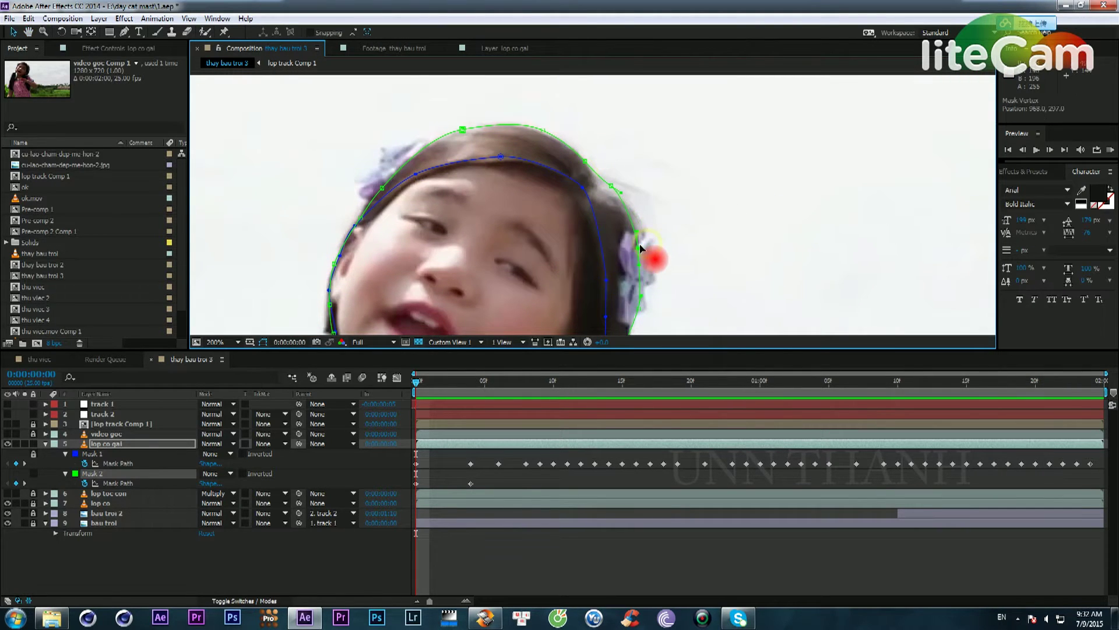
scroll(606, 186, "up", 2)
left_click_drag(505, 141, 621, 247)
left_click_drag(572, 201, 699, 246)
left_click_drag(554, 99, 697, 157)
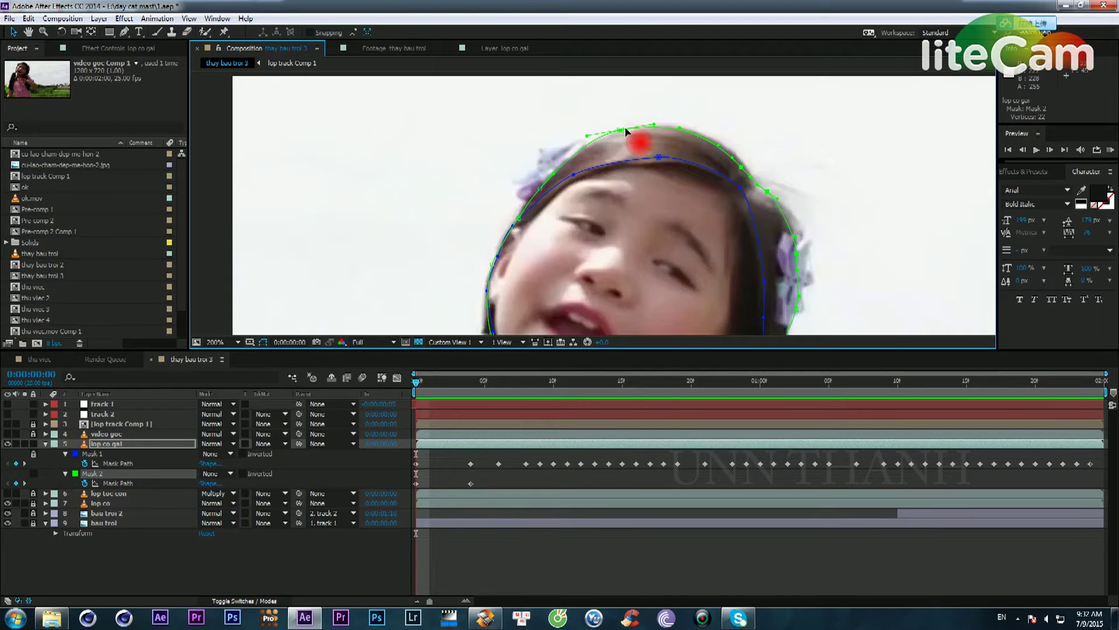
left_click_drag(625, 132, 627, 135)
scroll(626, 135, "down", 2)
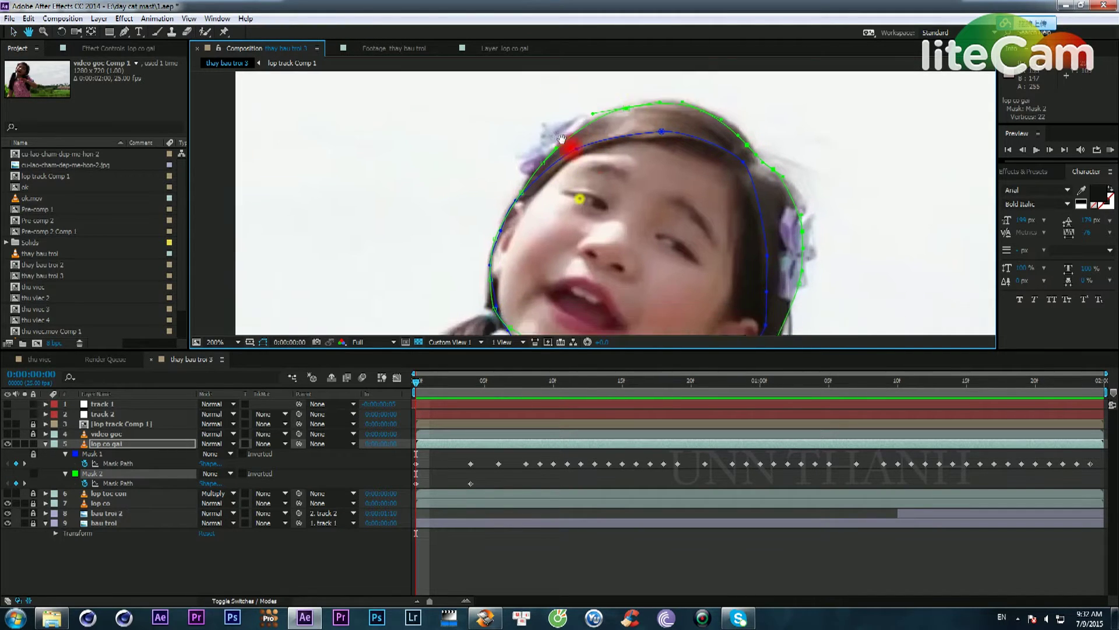
Step: Examine how Mask 2's outline follows the head, neck and raised hand at frame 3
left_click_drag(621, 200, 593, 174)
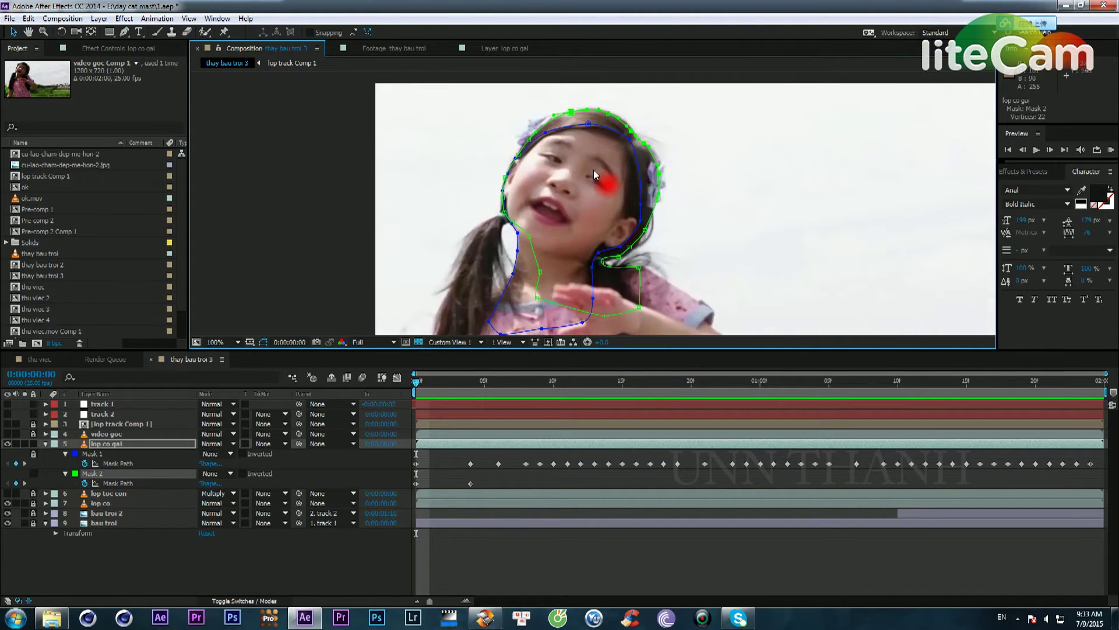
key("Page_Down")
key("Page_Down")
key("Page_Down")
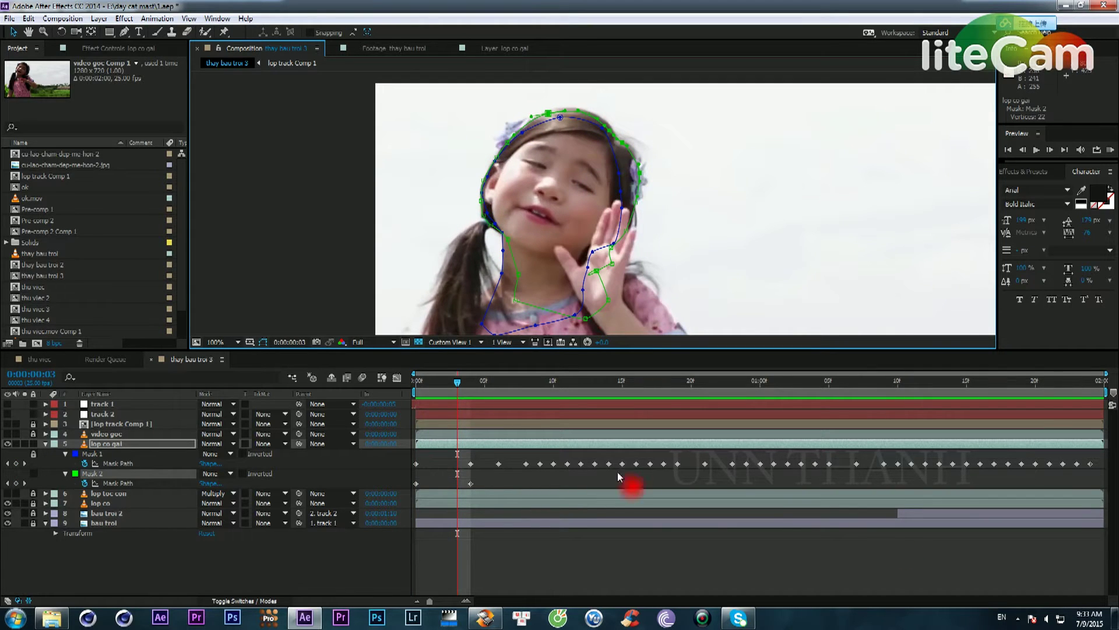
scroll(610, 200, "up", 2)
scroll(566, 271, "up", 3)
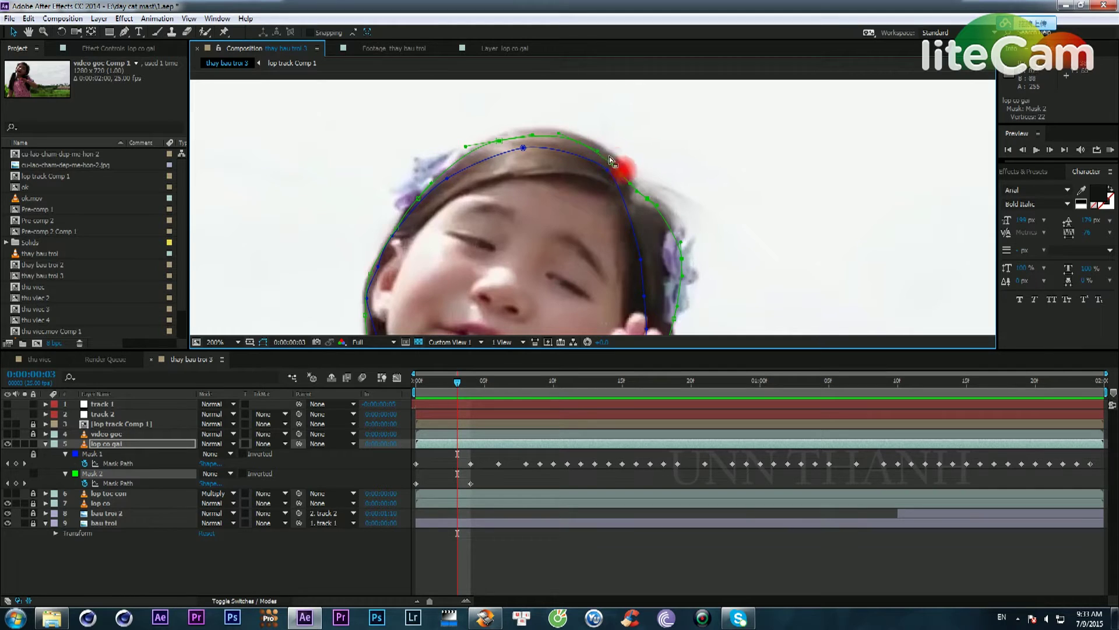
left_click_drag(512, 239, 595, 169)
left_click_drag(558, 234, 572, 201)
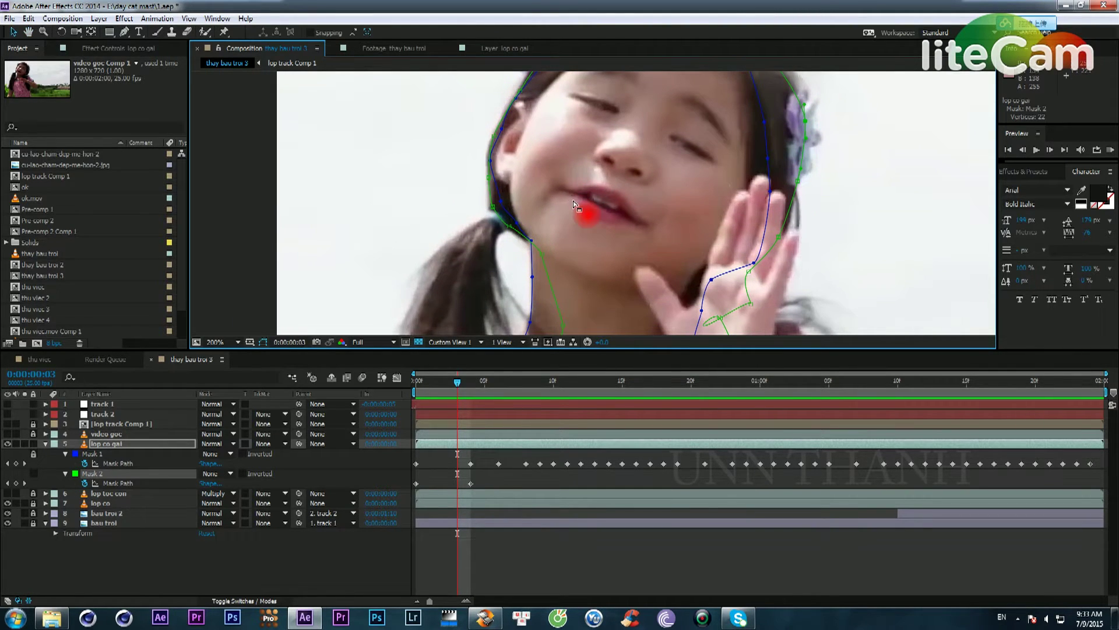
Step: Go to frame 6 and compare Mask 1's path keyframes at frames 4 and 6
key("Page_Down")
key("Page_Down")
key("Page_Down")
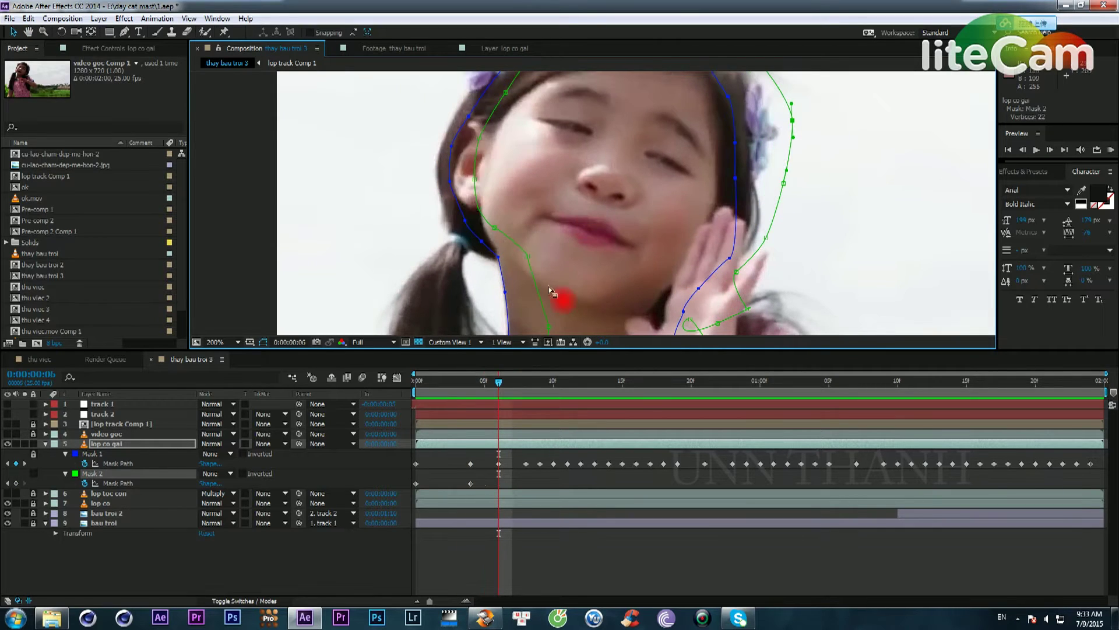
left_click(500, 464)
left_click(471, 464)
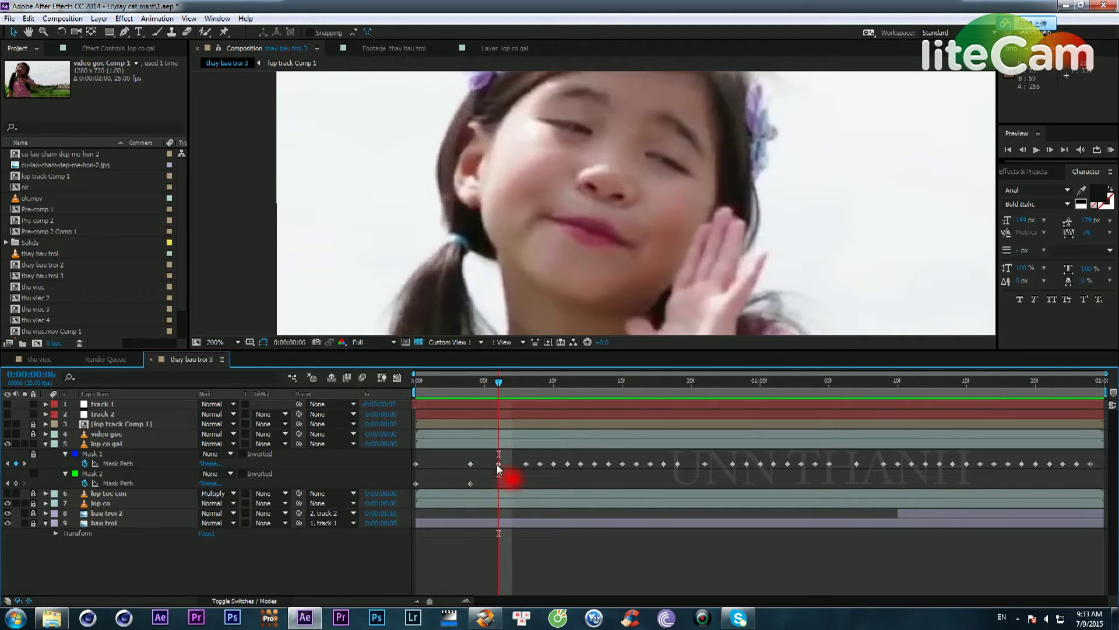
left_click(499, 464)
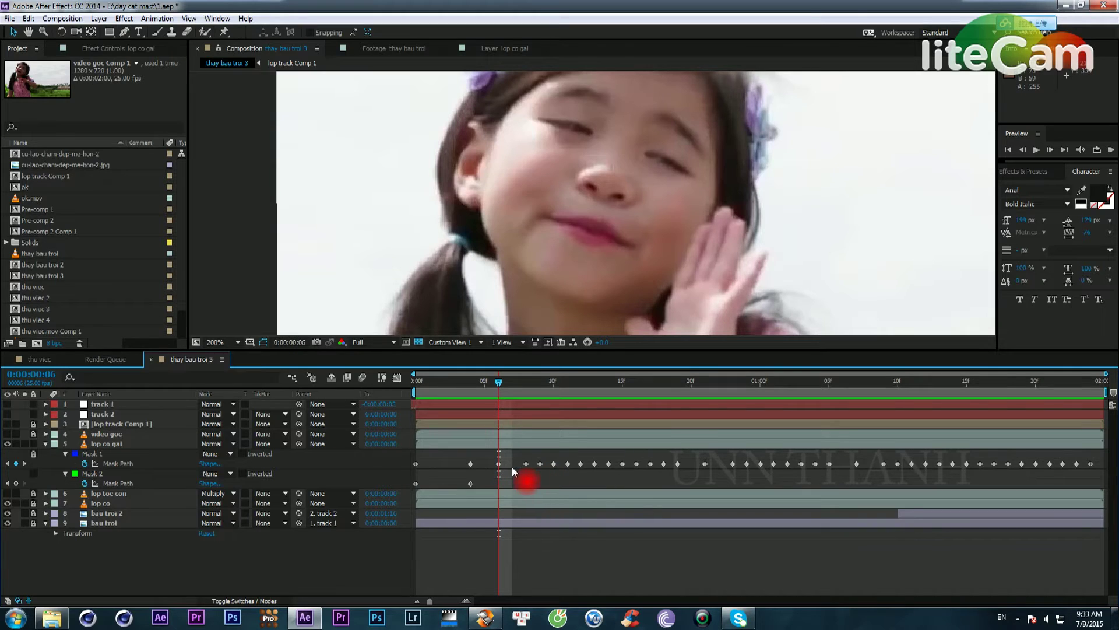
Step: Shift Mask 2 sideways at frame 6 to line it up with the girl's face and jaw
left_click(103, 474)
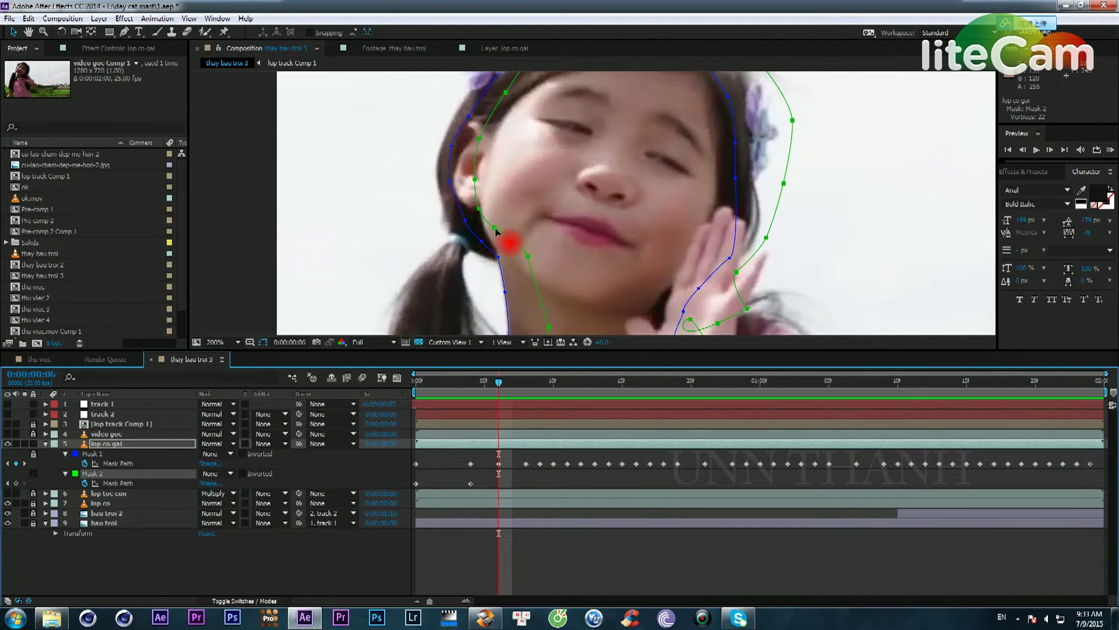
left_click_drag(495, 231, 463, 237)
key("space")
left_click_drag(536, 232, 481, 204)
left_click(481, 204)
Step: Fit Mask 2 to the hair beside the ear and over the top of the head at frame 6, undoing the last change
left_click_drag(442, 237, 543, 274)
left_click_drag(444, 154, 468, 183)
left_click_drag(518, 144, 475, 234)
left_click_drag(427, 148, 471, 202)
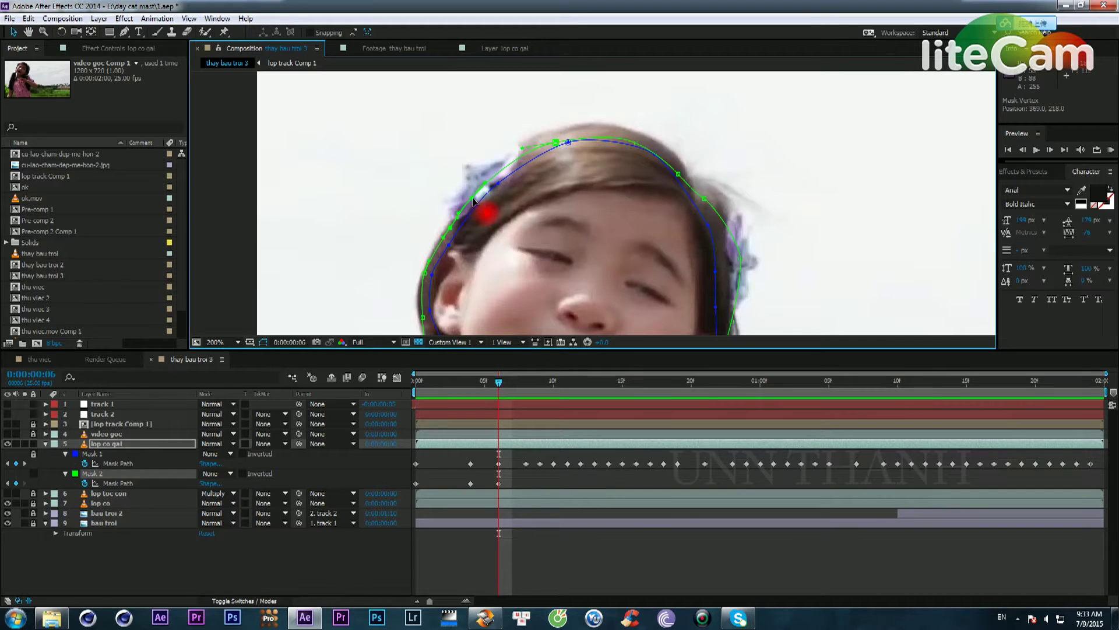
left_click_drag(535, 174, 499, 232)
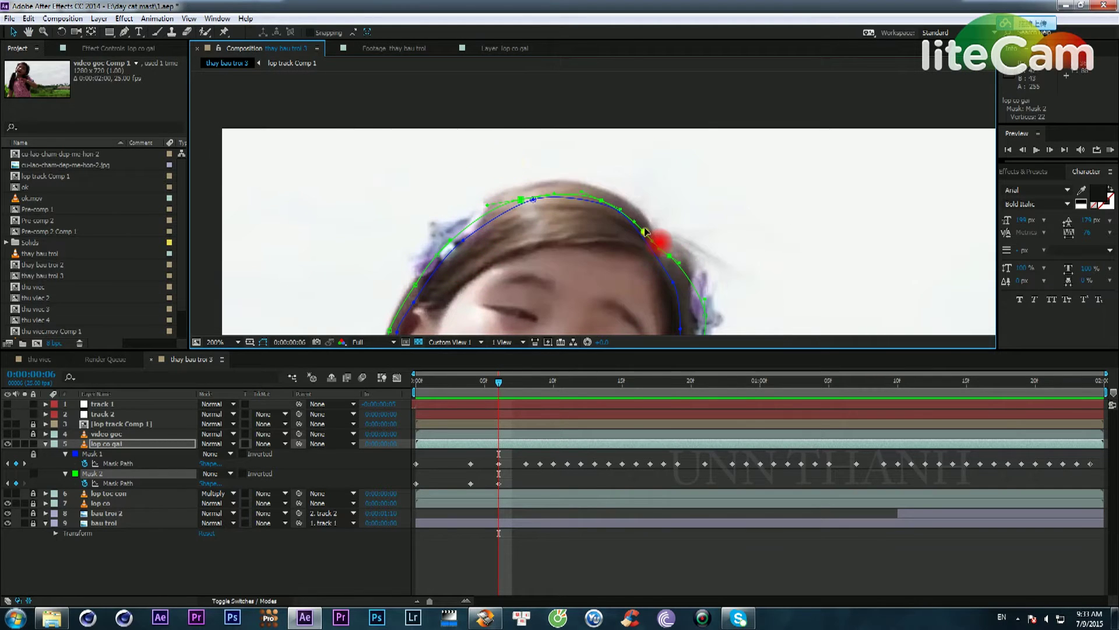
left_click_drag(727, 229, 649, 140)
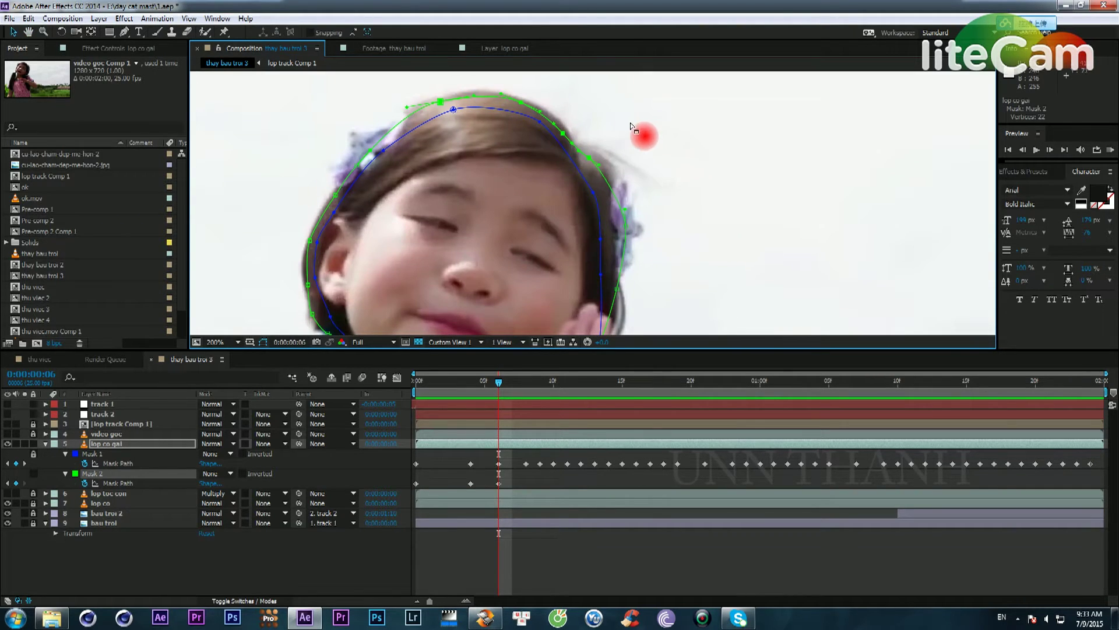
key("ctrl+z")
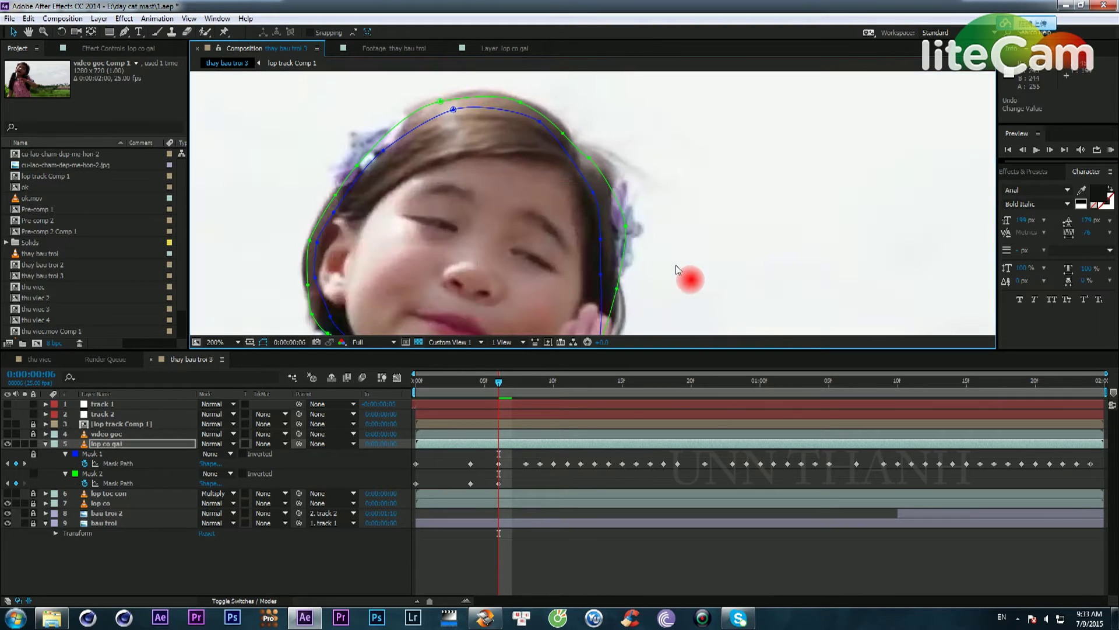
Step: Reshape Mask 2 along the hair bow, the fingertips and the raised hand at frame 6
left_click_drag(670, 267, 610, 205)
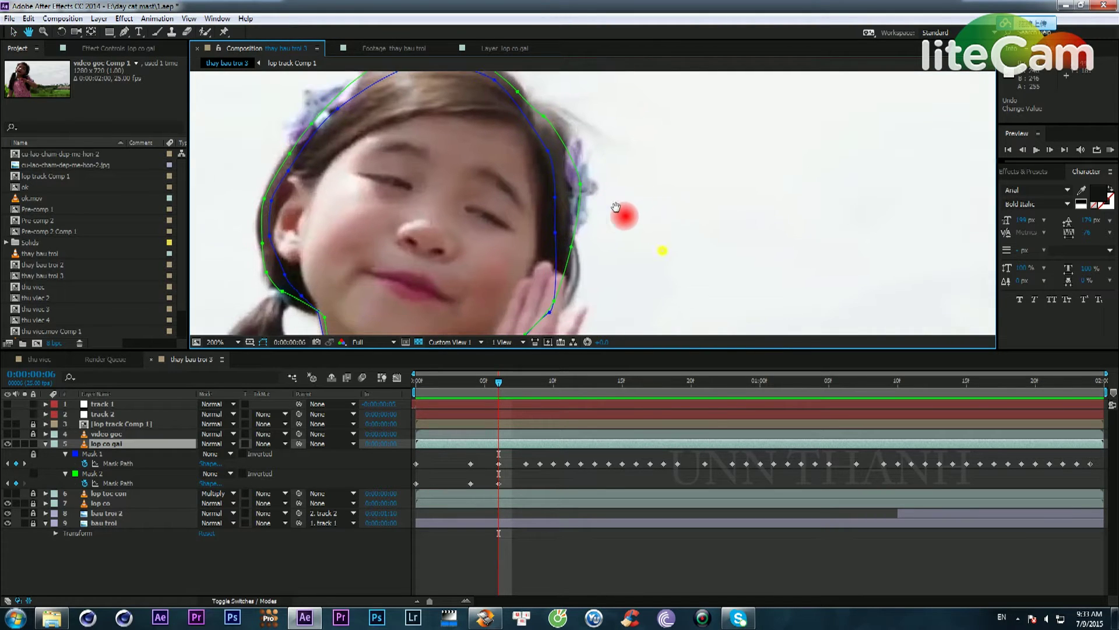
left_click(580, 184)
left_click_drag(579, 163, 546, 108)
left_click_drag(584, 178, 599, 129)
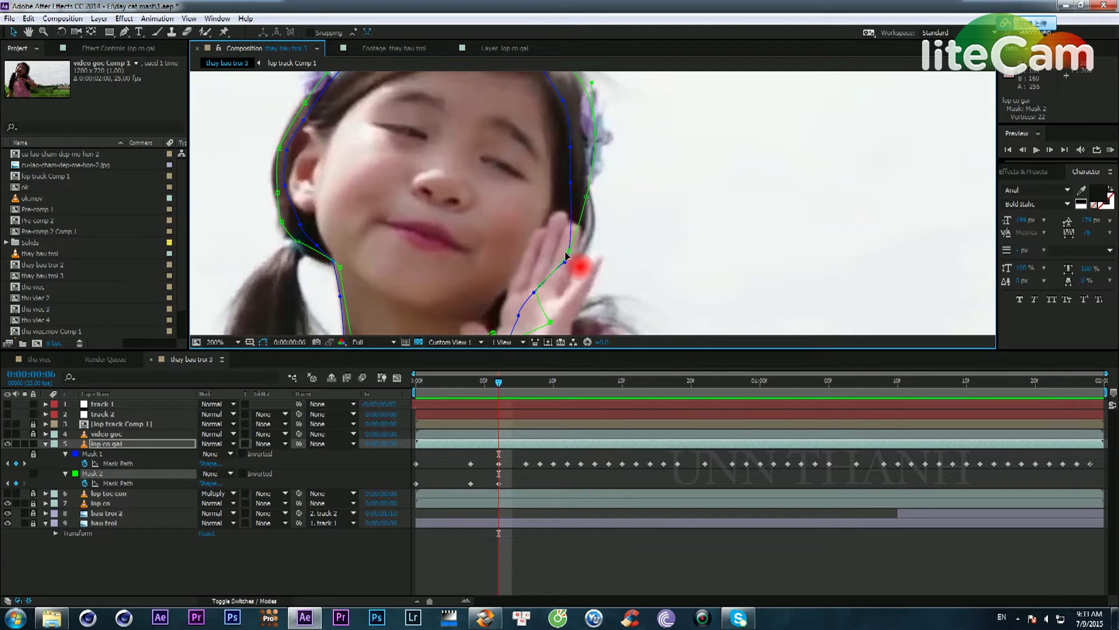
left_click_drag(569, 251, 595, 233)
left_click_drag(539, 273, 527, 304)
Step: Compare Mask 2's outline with the girl's head at frames 4 and 6
scroll(572, 281, "down", 1)
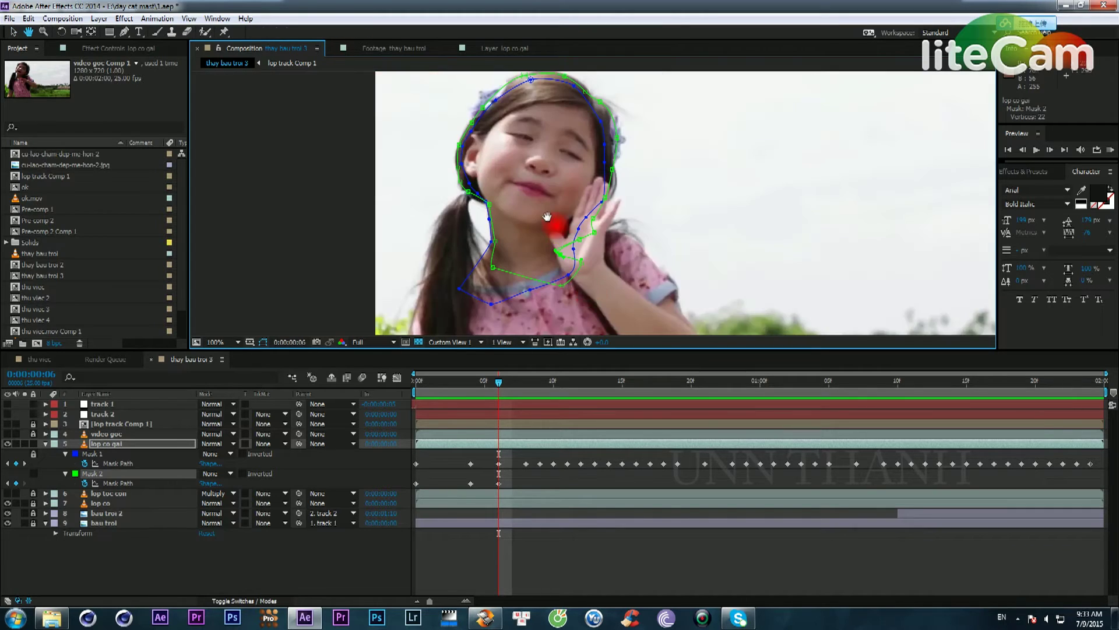
left_click_drag(545, 220, 533, 259)
key("Page_Up")
key("Page_Up")
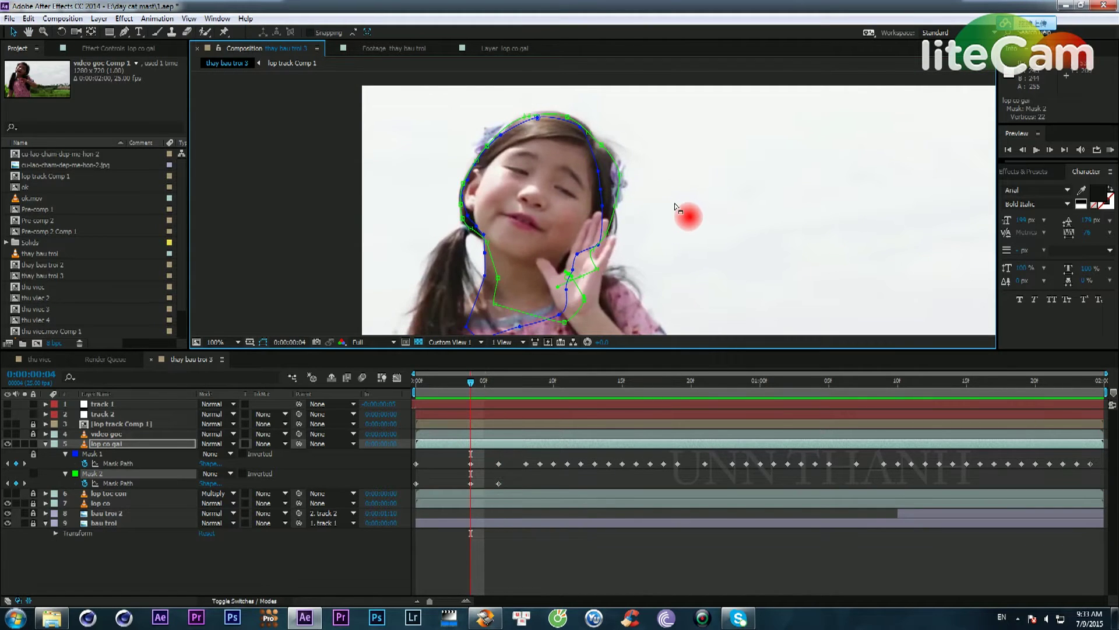
key("Page_Down")
key("Page_Down")
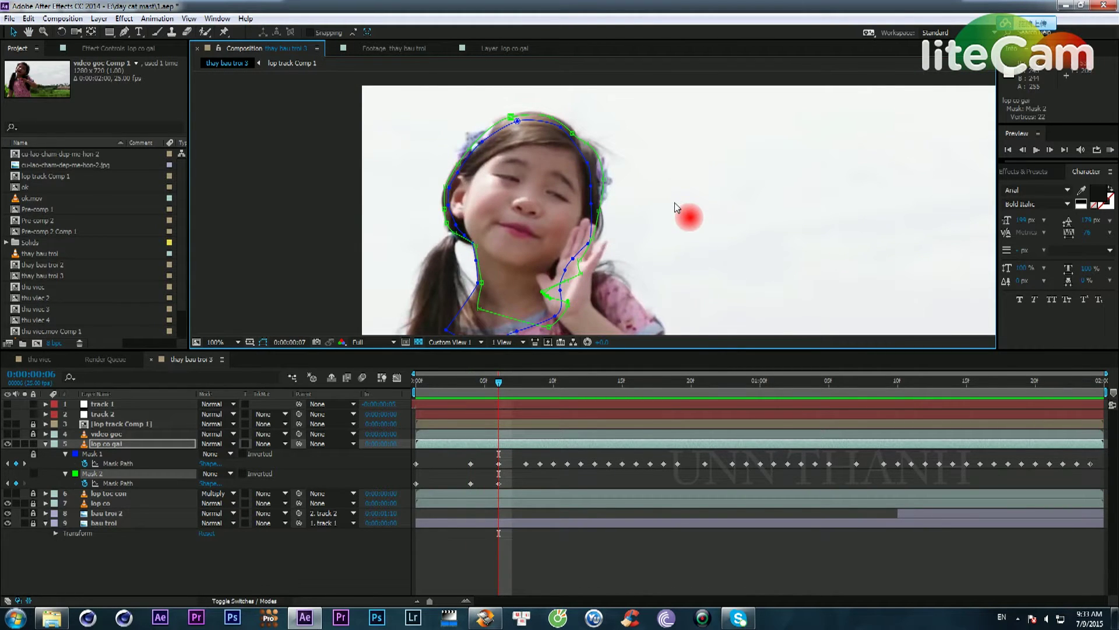
Step: Go to frame 8 and shift the whole of Mask 2 onto the girl's head
key("Page_Down")
key("Page_Down")
scroll(586, 263, "up", 1)
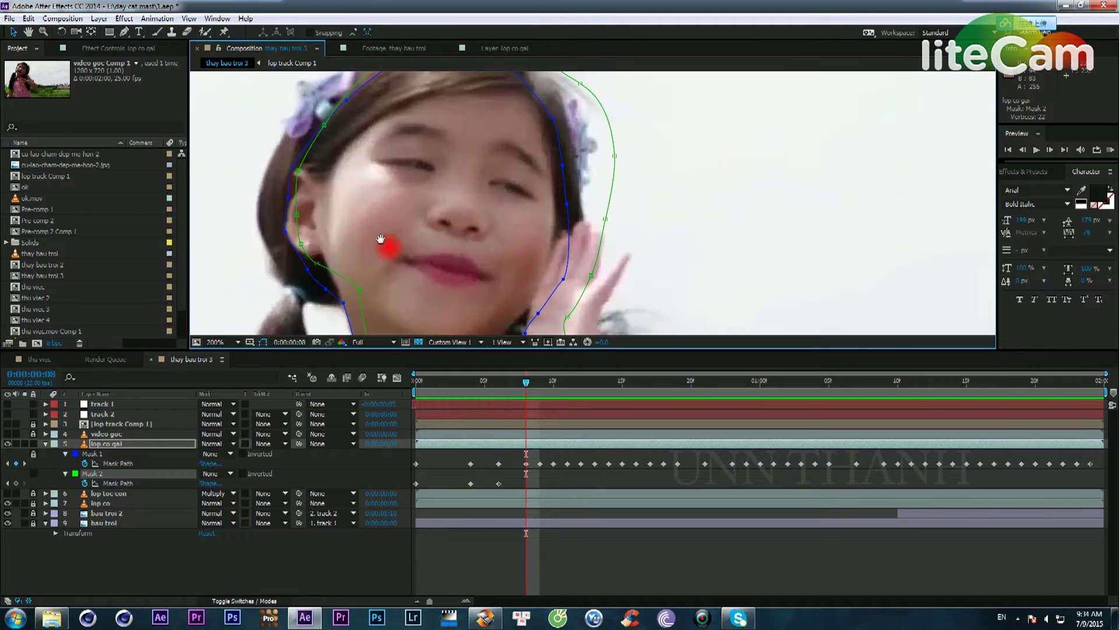
left_click_drag(380, 239, 580, 180)
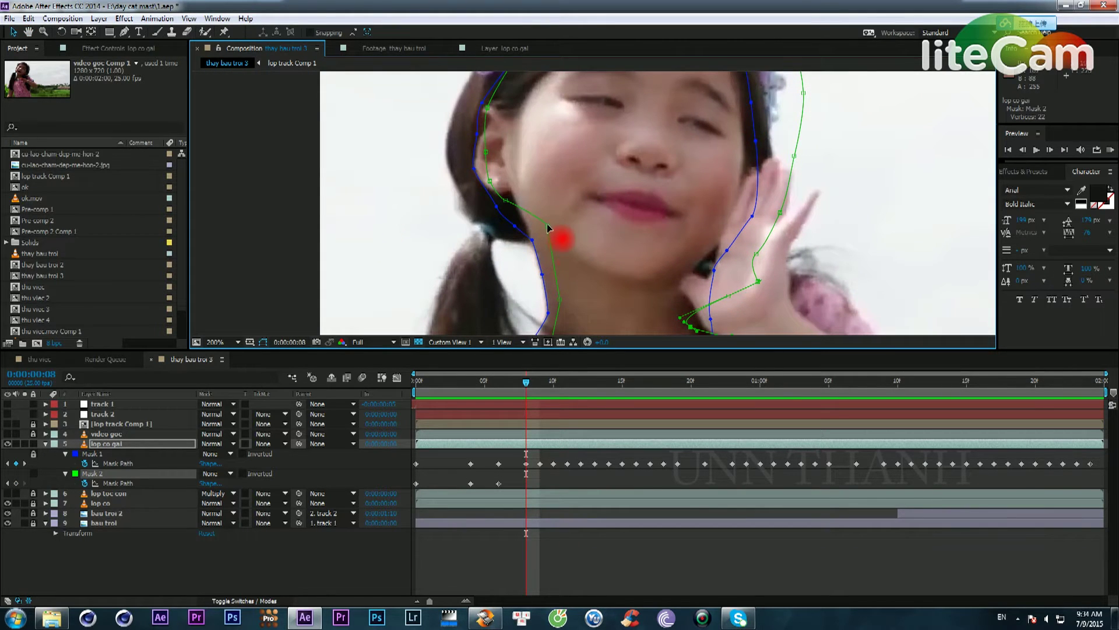
left_click_drag(585, 208, 565, 226)
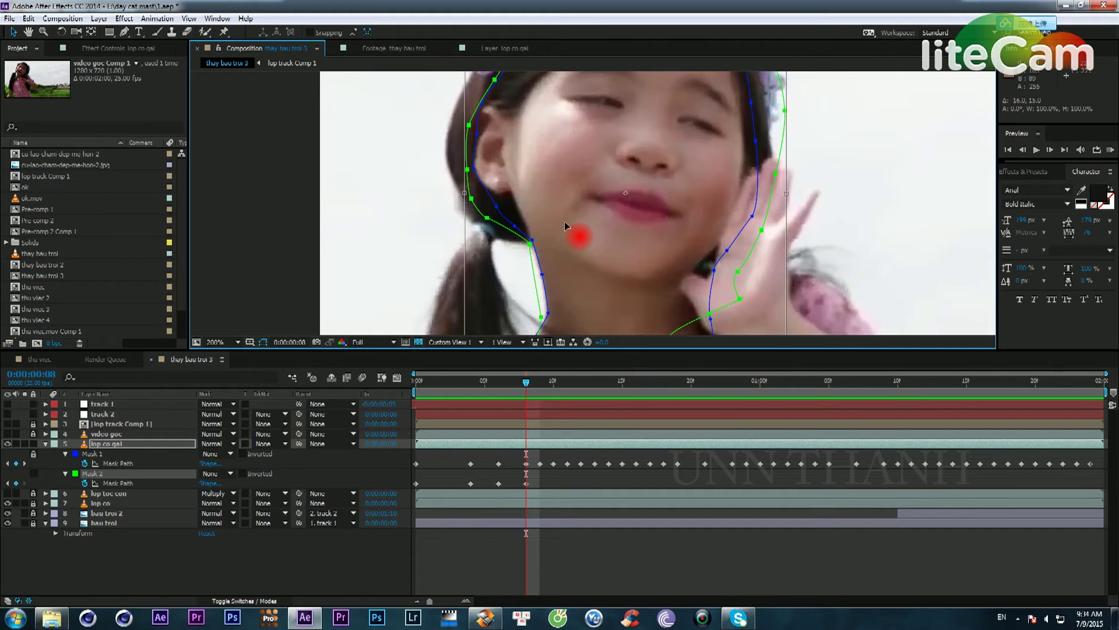
Step: Reposition Mask 2's vertices at the jaw and the pigtail side of the neck at frame 8
left_click(460, 256)
left_click_drag(534, 261, 512, 218)
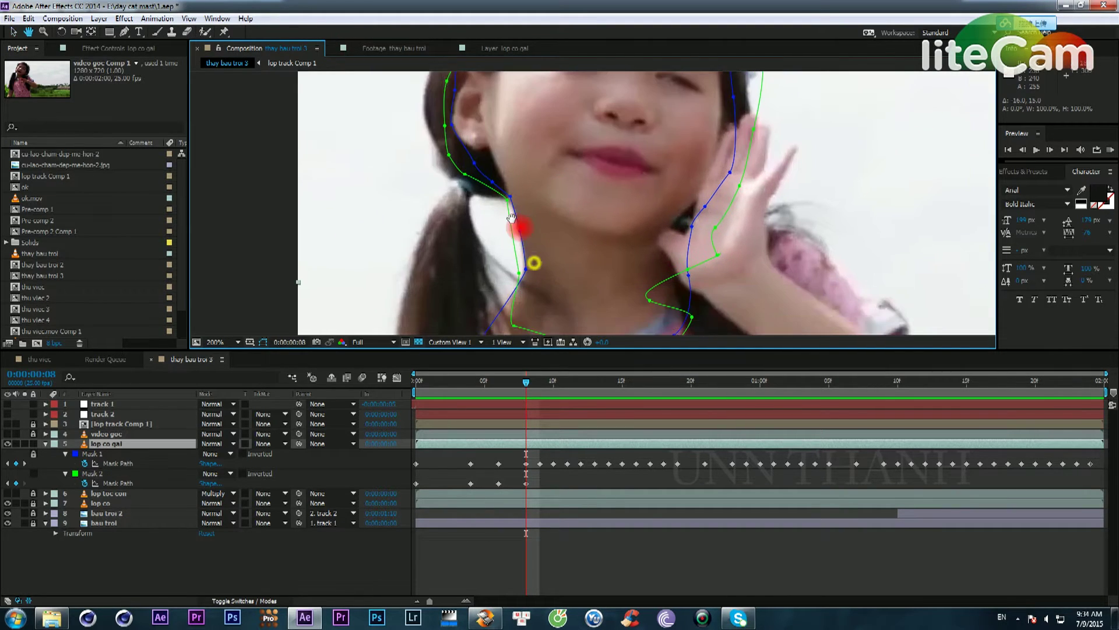
left_click_drag(530, 276, 511, 203)
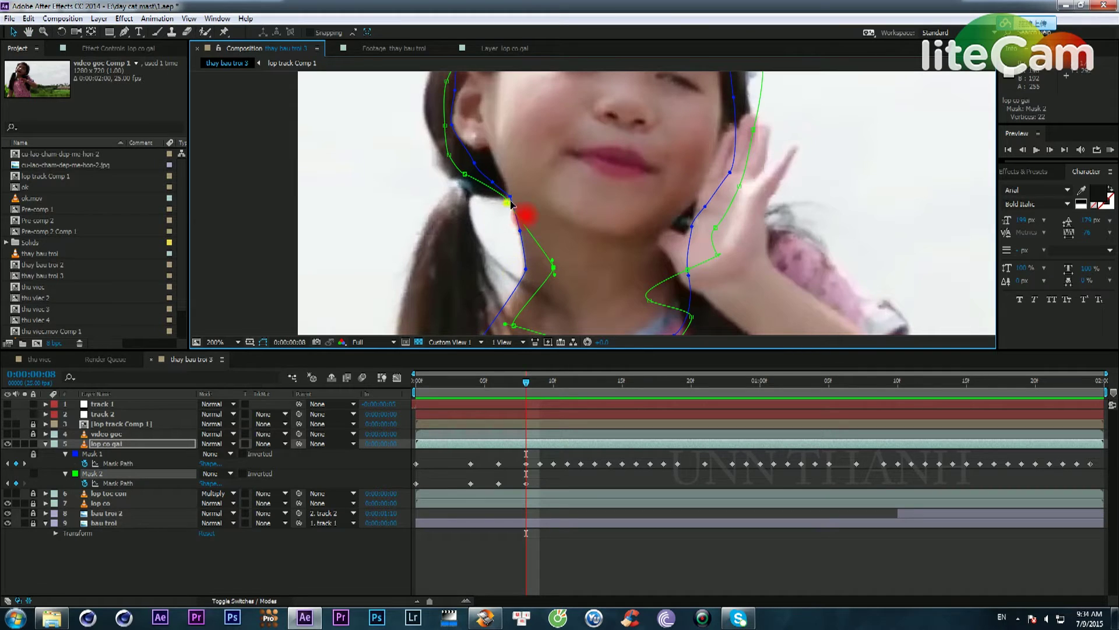
scroll(509, 201, "up", 2)
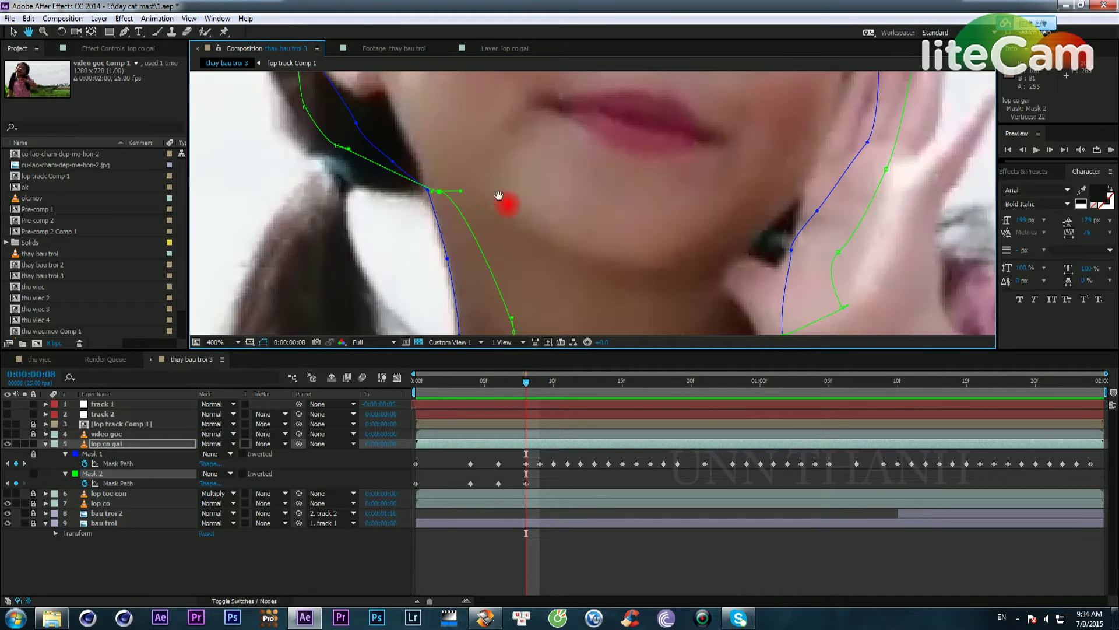
Step: Fit Mask 2 to the pigtail base and the hair behind the ear at frame 8
left_click_drag(568, 251, 569, 275)
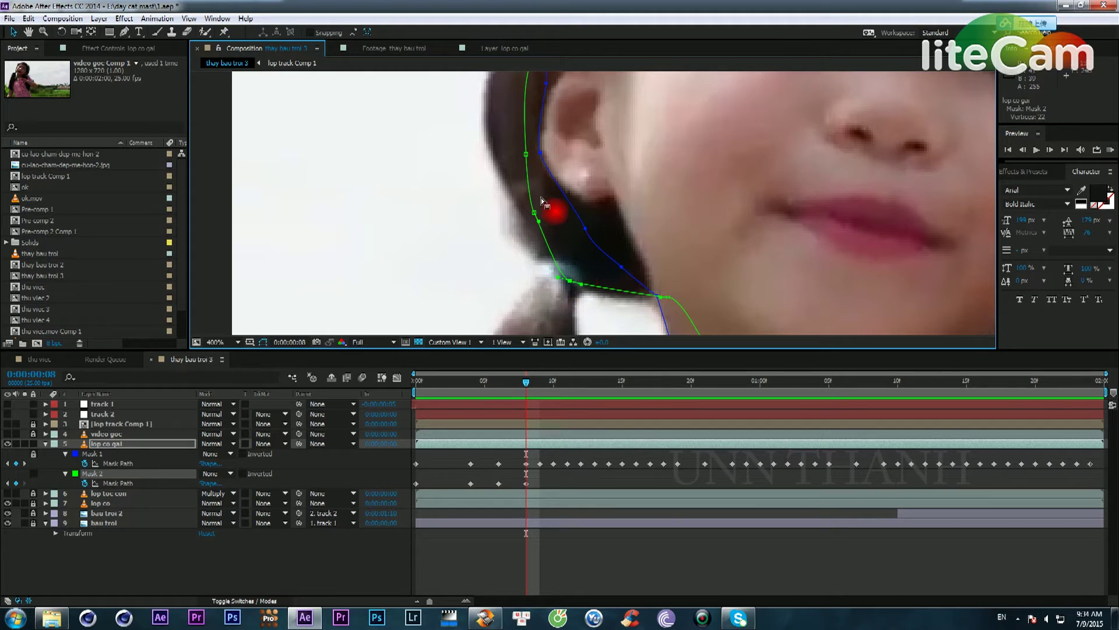
left_click_drag(562, 185, 570, 259)
mouse_move(468, 125)
left_mouse_down()
mouse_move(584, 279)
mouse_move(582, 250)
mouse_move(535, 225)
mouse_move(522, 202)
mouse_move(562, 160)
mouse_move(559, 123)
left_mouse_up()
left_click(645, 229)
left_click(565, 240)
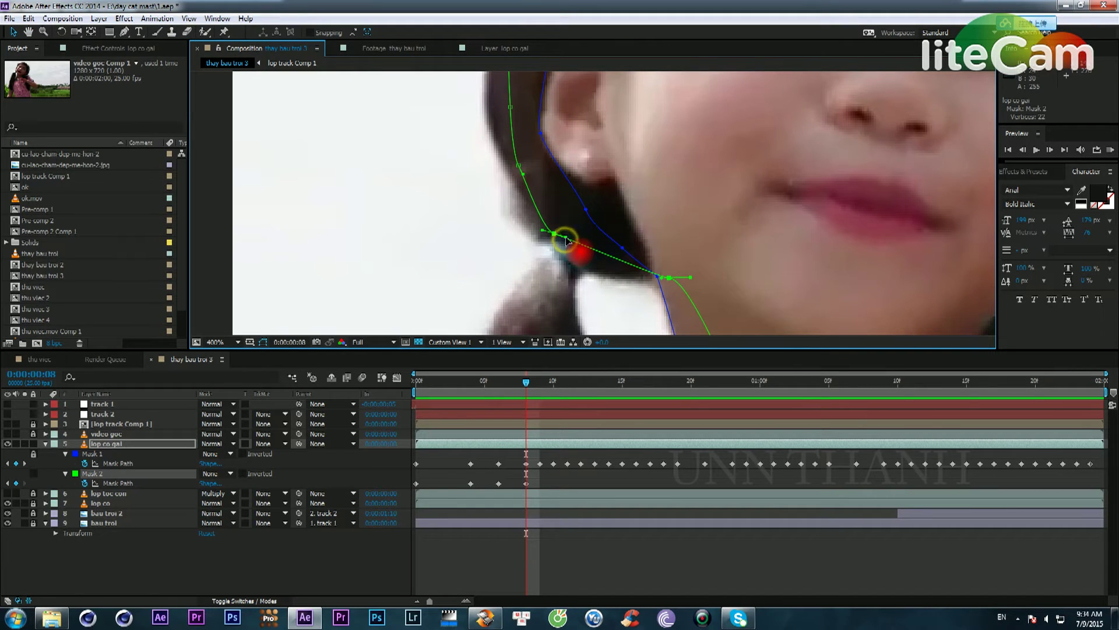
left_click_drag(564, 240, 597, 277)
left_click_drag(664, 173, 630, 235)
scroll(629, 235, "down", 2)
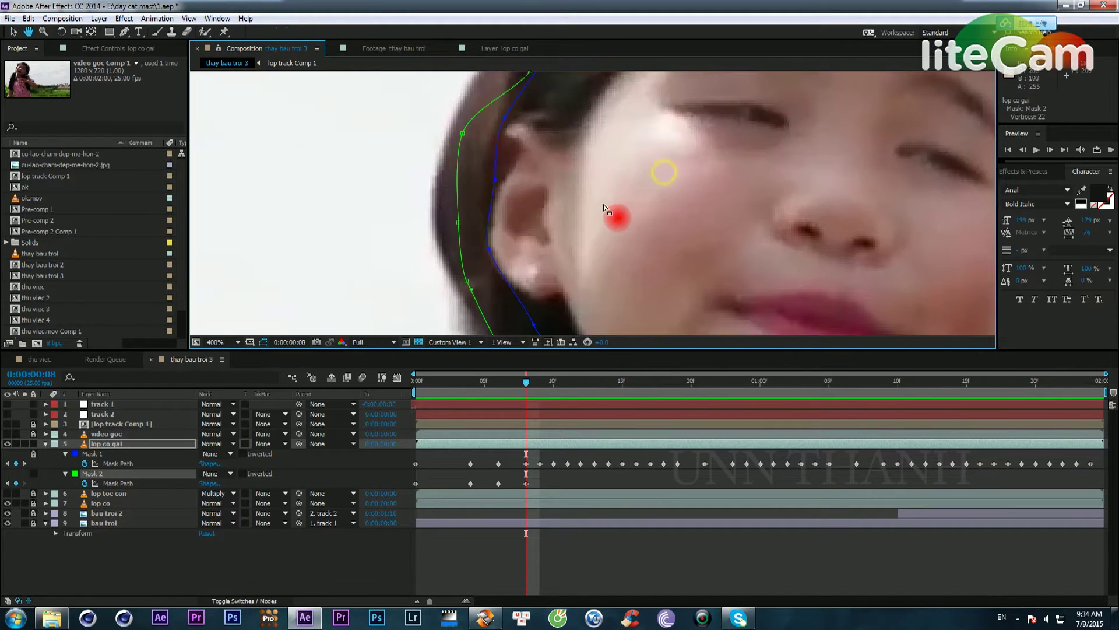
left_click_drag(545, 228, 522, 213)
Step: Reshape Mask 2 along the crown of the head and the hair bow at frame 8
left_click_drag(609, 156, 547, 250)
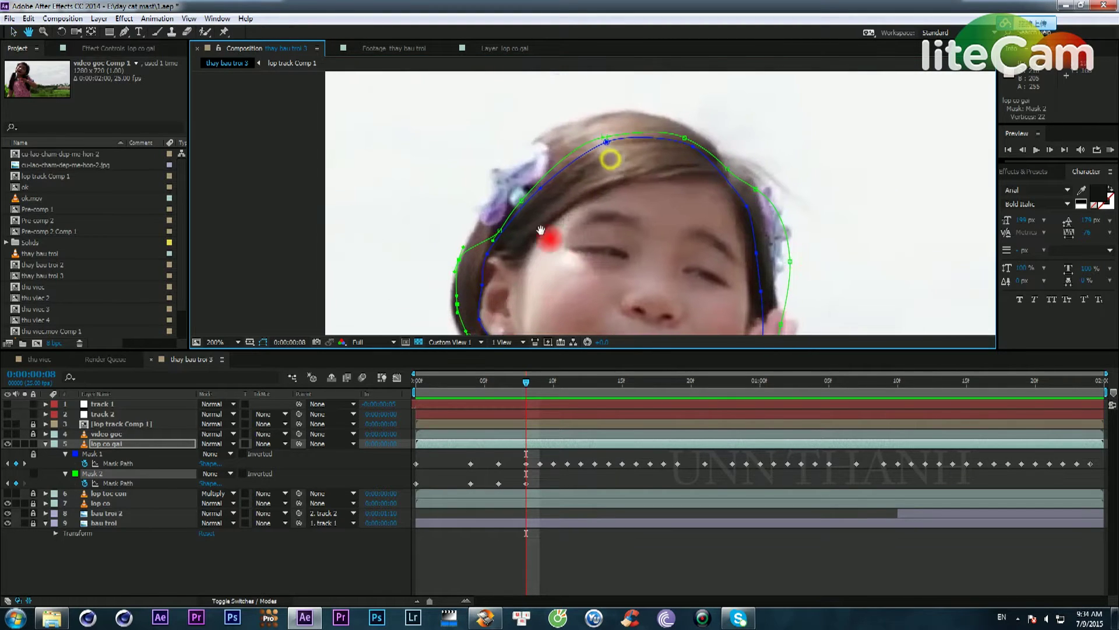
left_click_drag(481, 130, 817, 312)
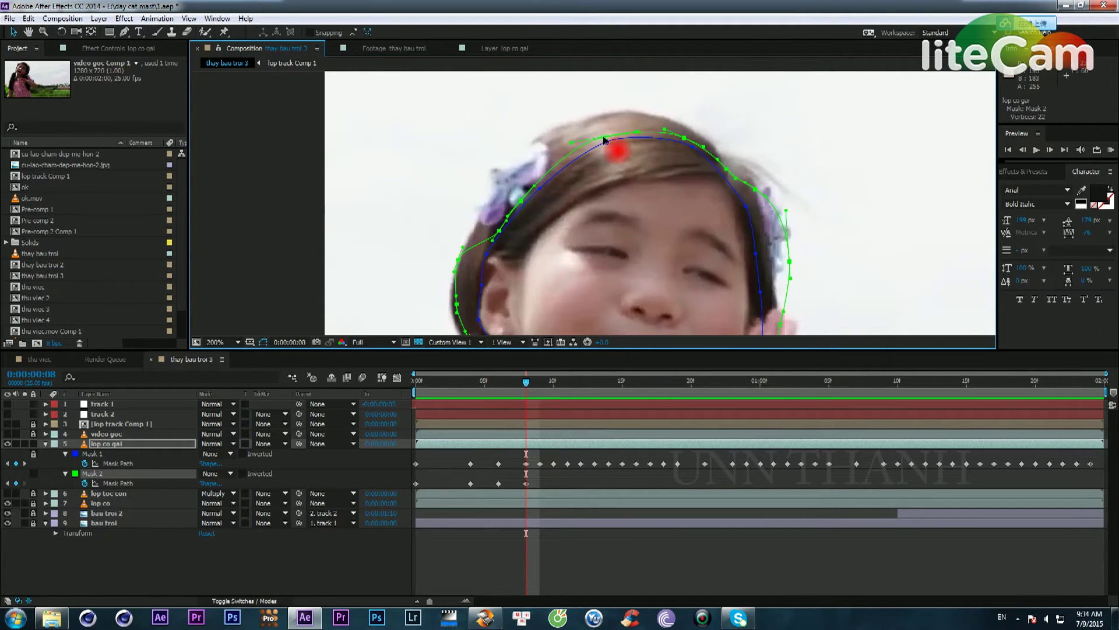
left_click_drag(604, 139, 592, 129)
key("ctrl+z")
left_click_drag(448, 78, 762, 239)
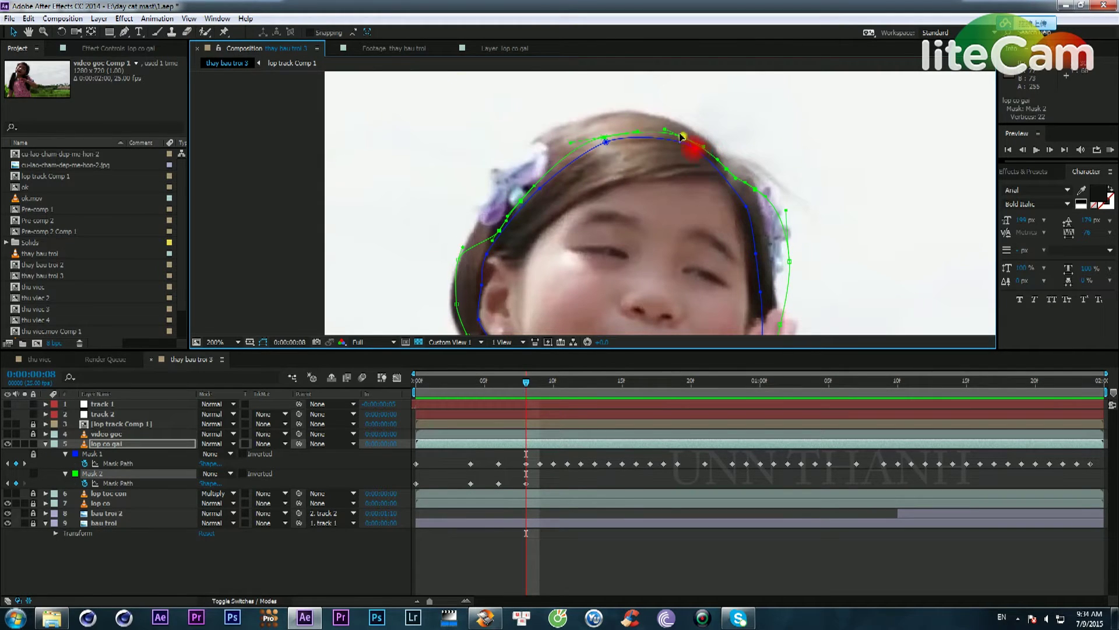
left_click_drag(681, 136, 664, 123)
left_click_drag(745, 124, 653, 121)
left_click(729, 108)
left_click(706, 95)
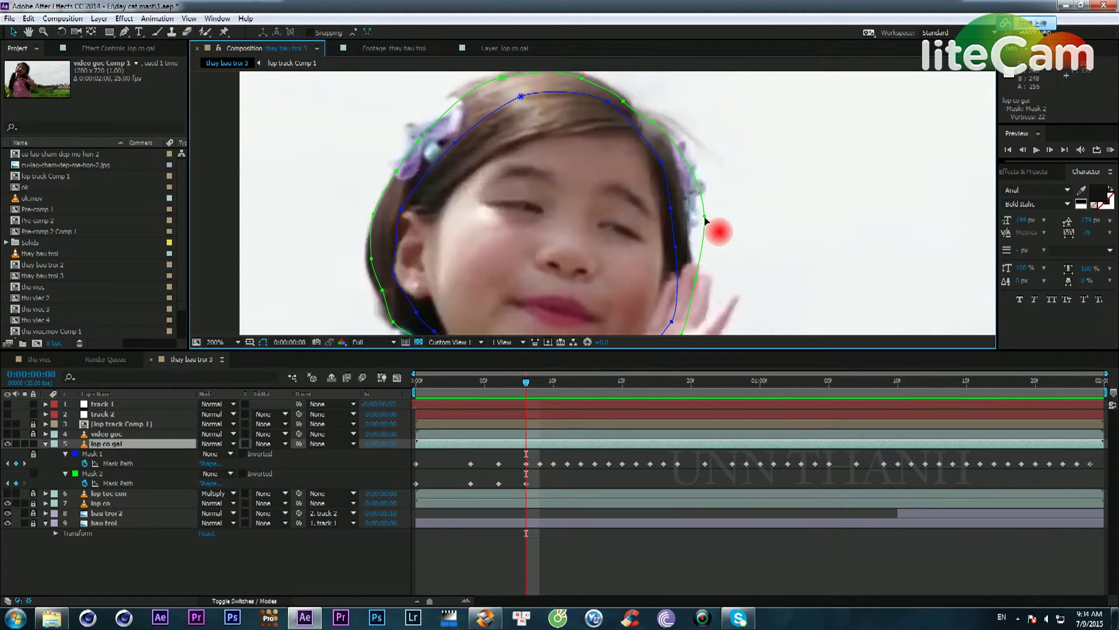
Step: Pull Mask 2 inward along the temple and cheek beside the raised hand at frame 8
left_click_drag(705, 216, 680, 215)
left_click_drag(691, 284, 761, 153)
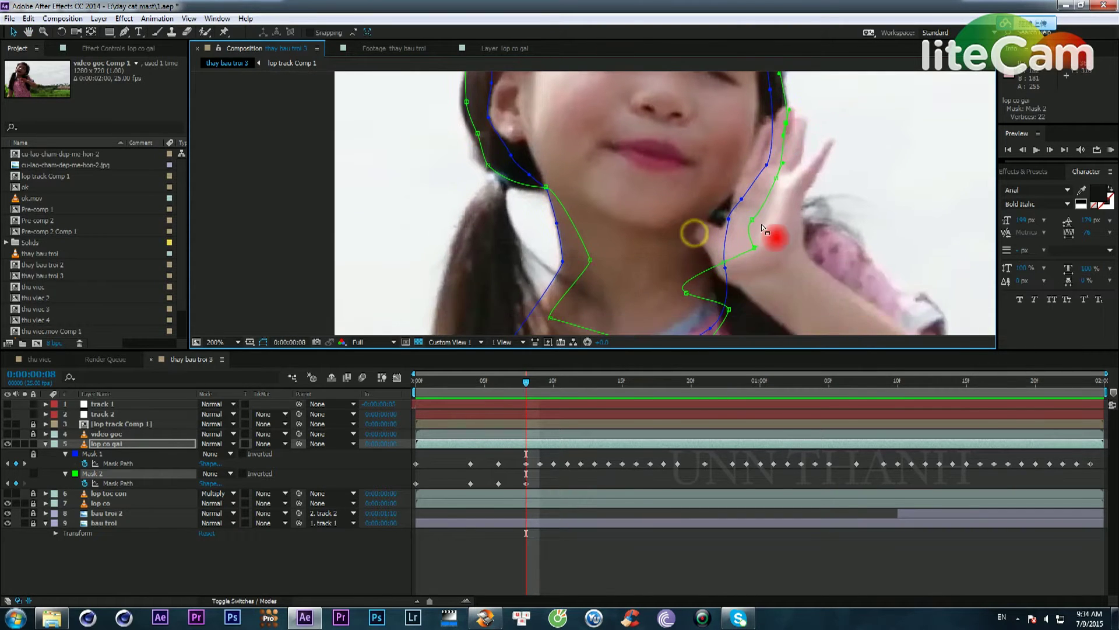
scroll(763, 228, "down", 1)
left_click_drag(707, 225, 691, 268)
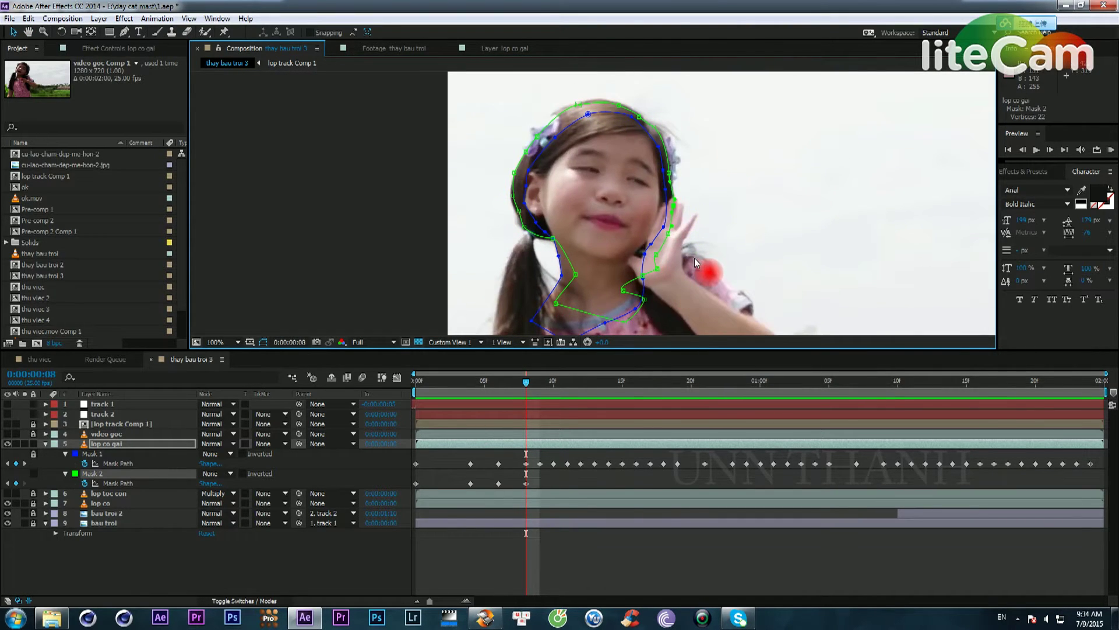
Step: Compare Mask 2's outline with the girl's head across frames 6 to 8
key("Page_Up")
key("Page_Up")
key("Page_Down")
key("Page_Down")
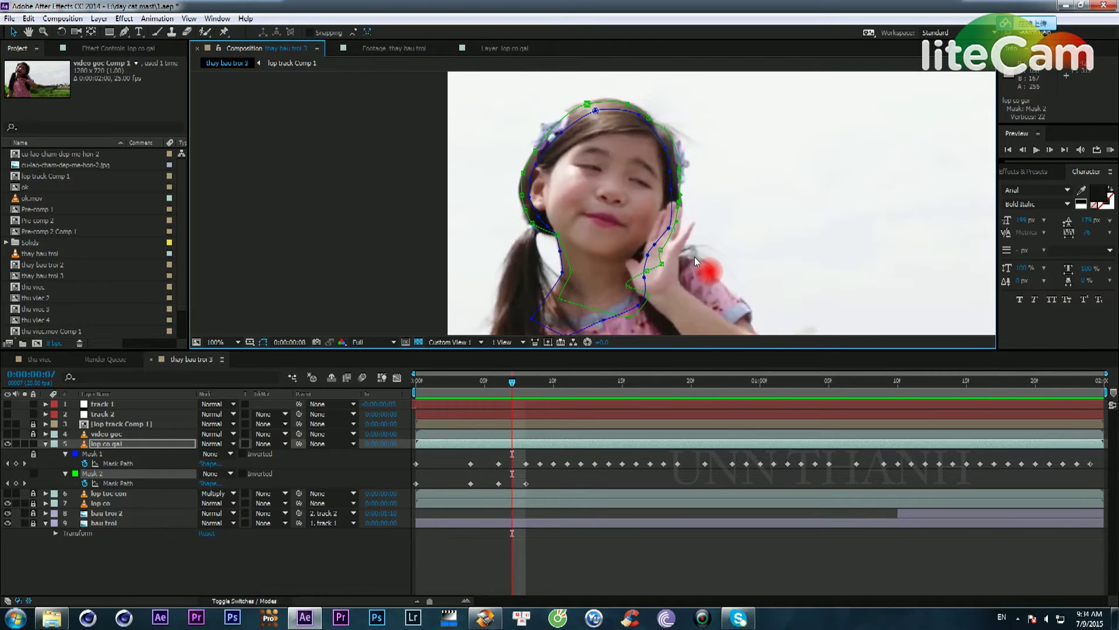
left_click(486, 463)
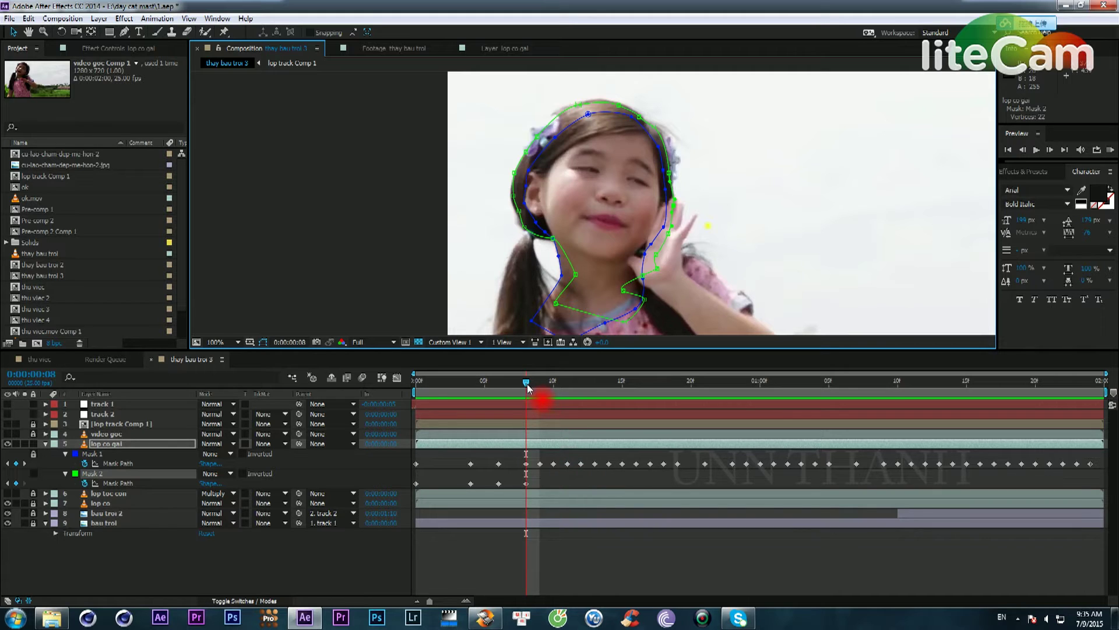
Step: Go to frame 12 and shift the whole of Mask 2 onto the girl's head
mouse_move(527, 385)
left_mouse_down()
mouse_move(568, 393)
mouse_move(531, 392)
left_mouse_up()
left_click_drag(529, 394, 580, 394)
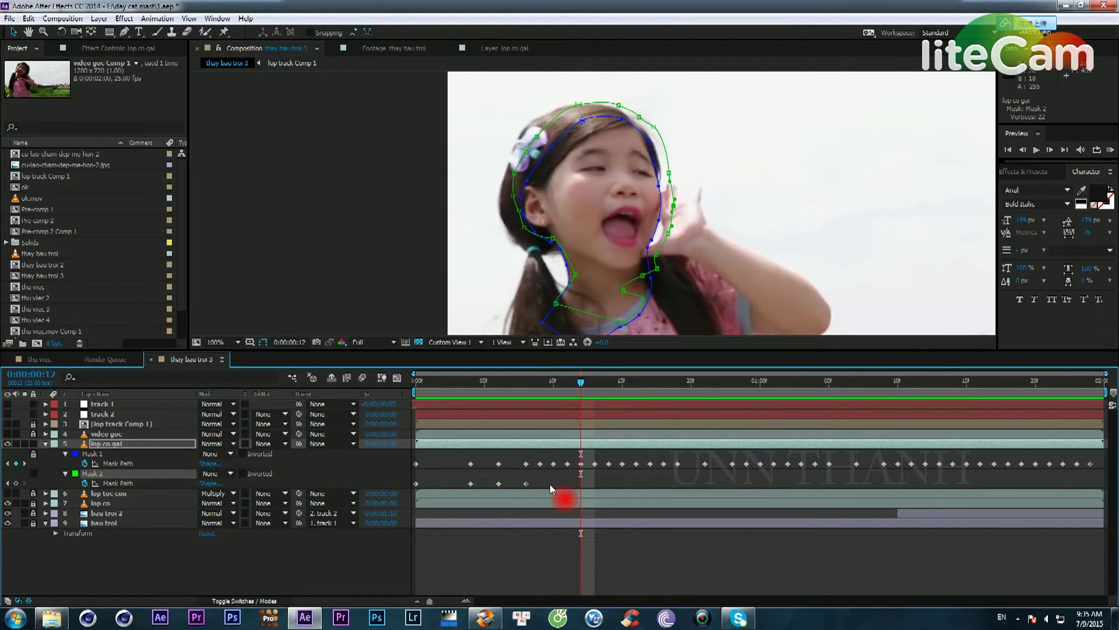
key("ctrl+a")
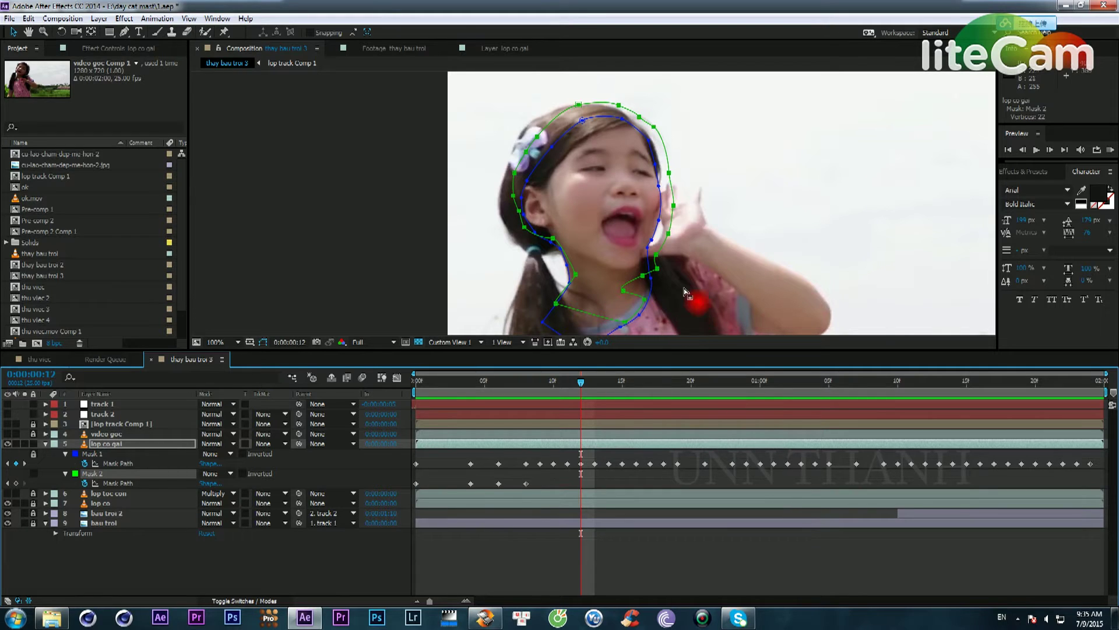
mouse_move(673, 206)
left_mouse_down()
mouse_move(632, 201)
mouse_move(699, 165)
left_mouse_up()
Step: Reposition Mask 2's vertices along the neck, the jaw and the pigtail base at frame 12
scroll(666, 236, "up", 1)
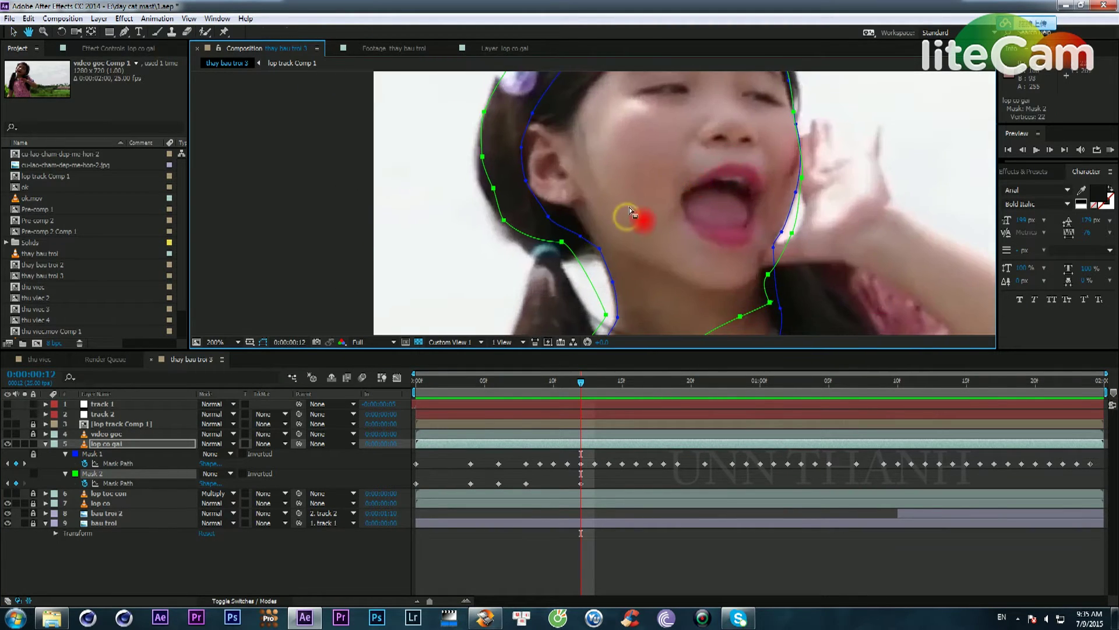
left_click_drag(627, 208, 629, 159)
left_click(499, 263)
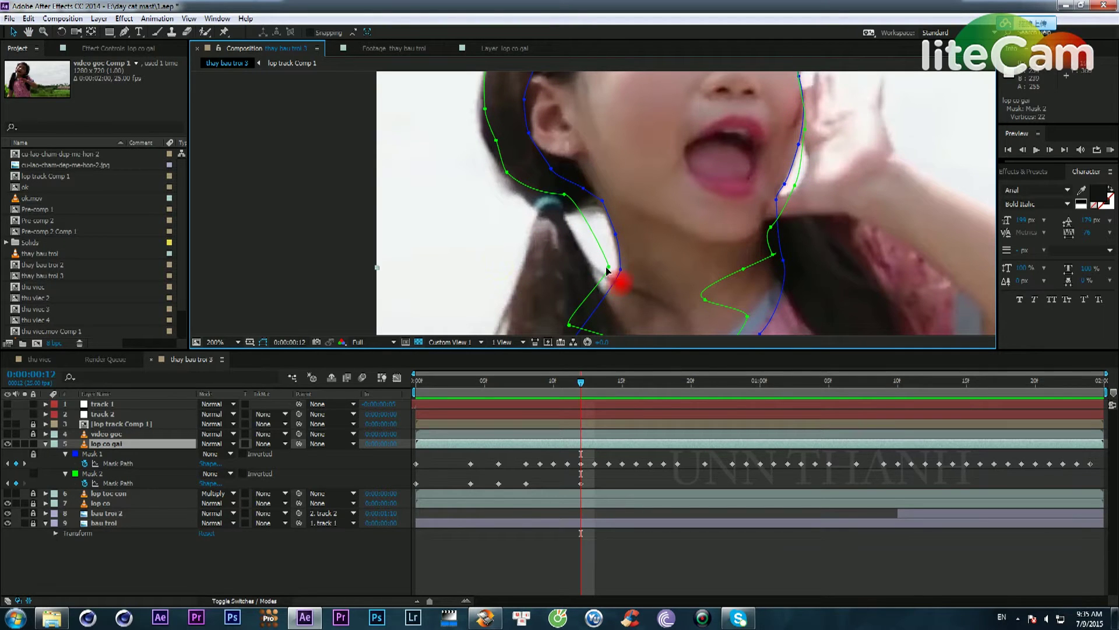
left_click_drag(609, 267, 638, 262)
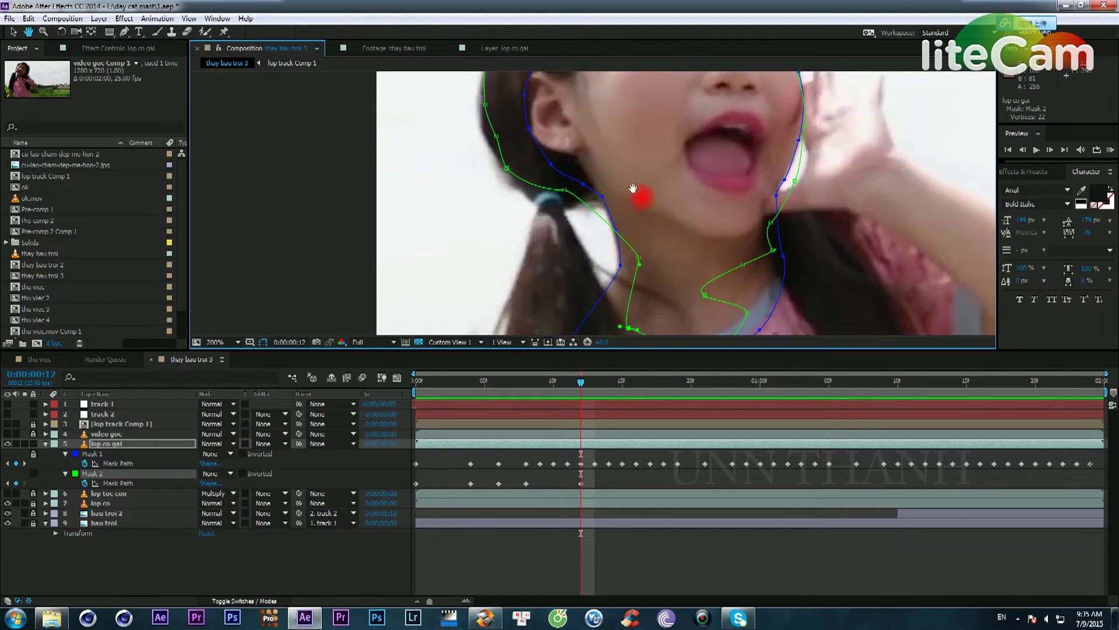
scroll(636, 195, "up", 2)
left_click_drag(560, 255, 600, 262)
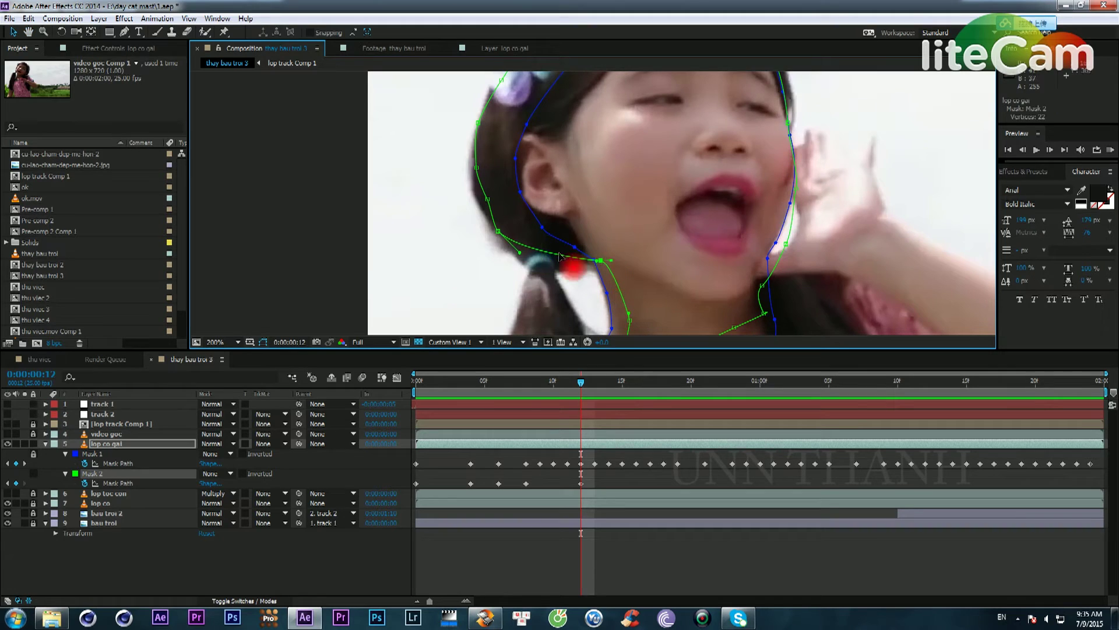
left_click_drag(500, 232, 520, 263)
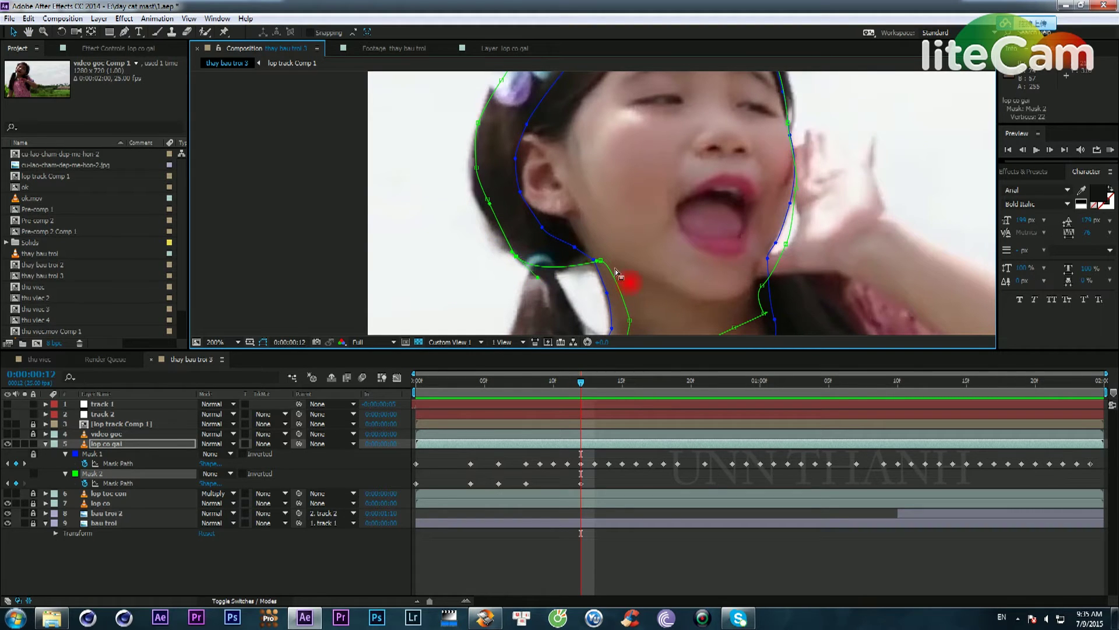
left_click_drag(602, 261, 602, 258)
Step: Fit Mask 2 to the hair behind the ear and the crown at frame 12
left_click_drag(578, 212, 642, 233)
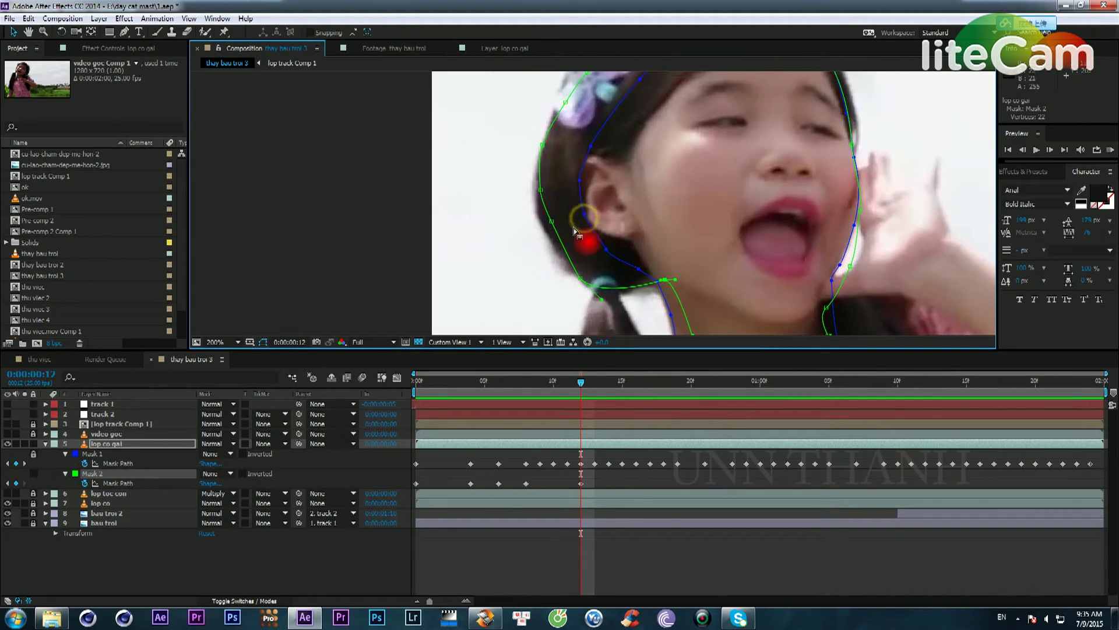
mouse_move(552, 222)
left_mouse_down()
mouse_move(540, 190)
mouse_move(543, 224)
mouse_move(540, 204)
left_mouse_up()
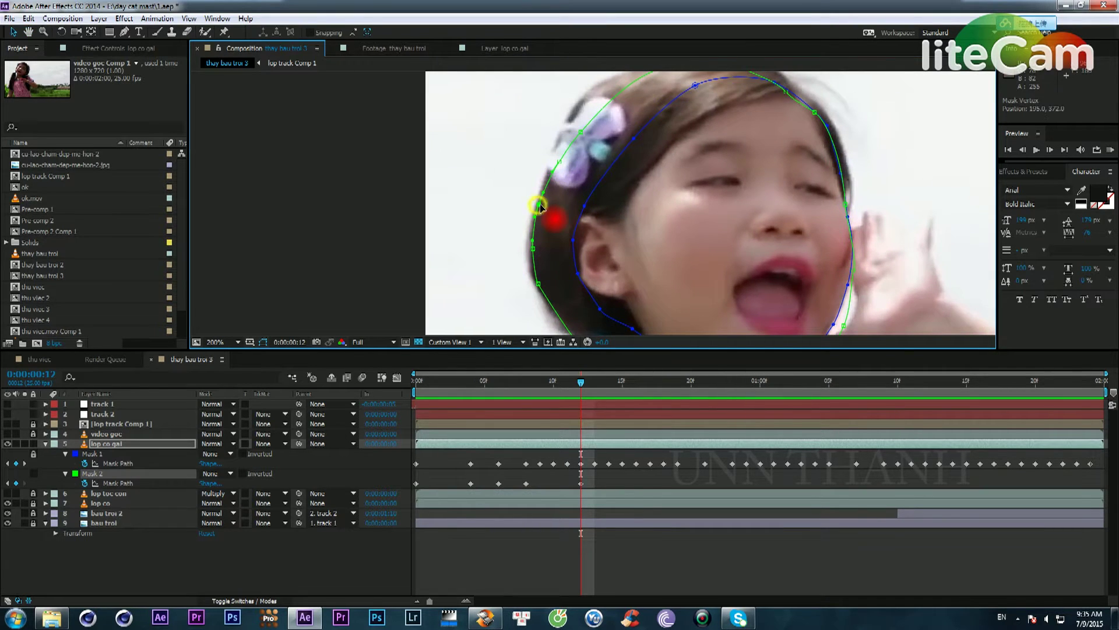
left_click_drag(602, 160, 535, 257)
left_click_drag(483, 139, 687, 247)
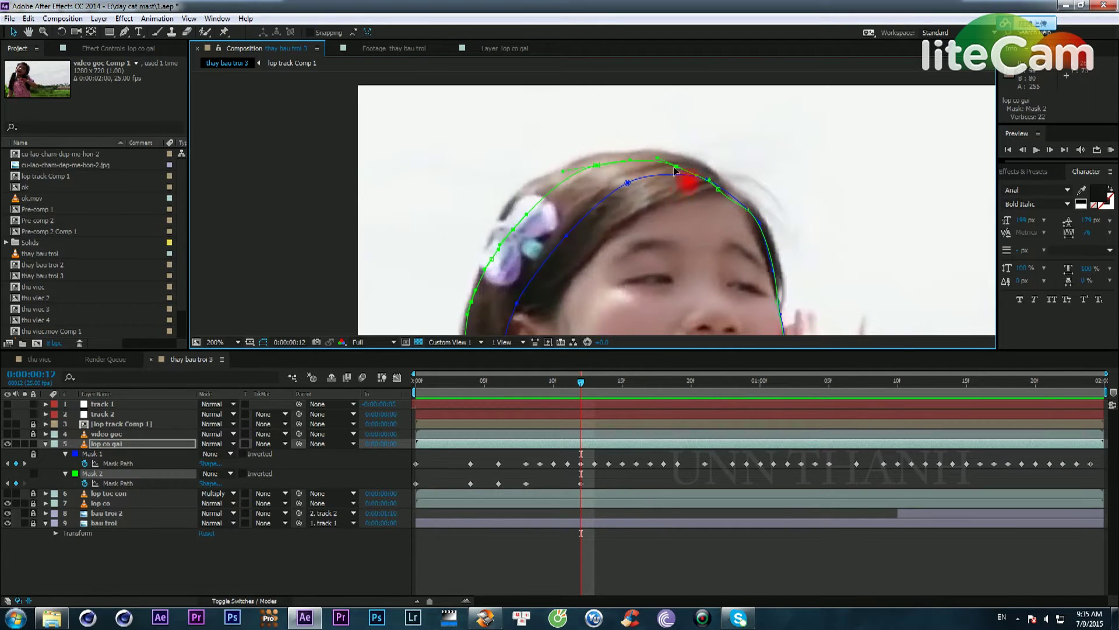
left_click_drag(676, 166, 672, 159)
key("space")
Step: Adjust Mask 2's vertices around the hair bow at frame 12
left_click_drag(577, 205, 566, 171)
left_click(584, 188)
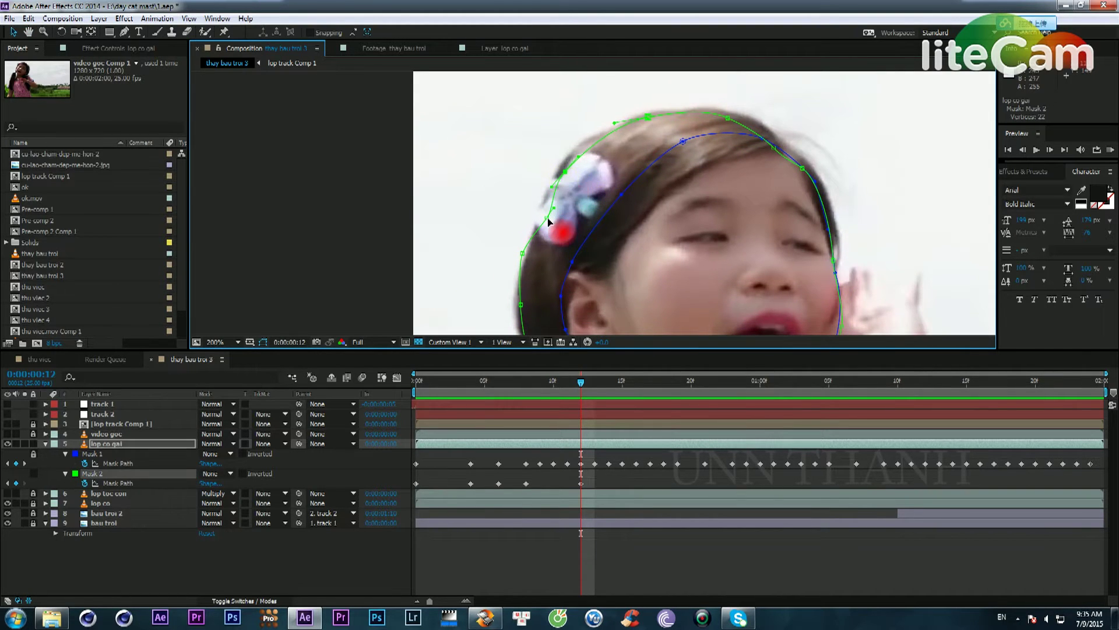
left_click_drag(548, 220, 547, 218)
left_click_drag(523, 253, 529, 257)
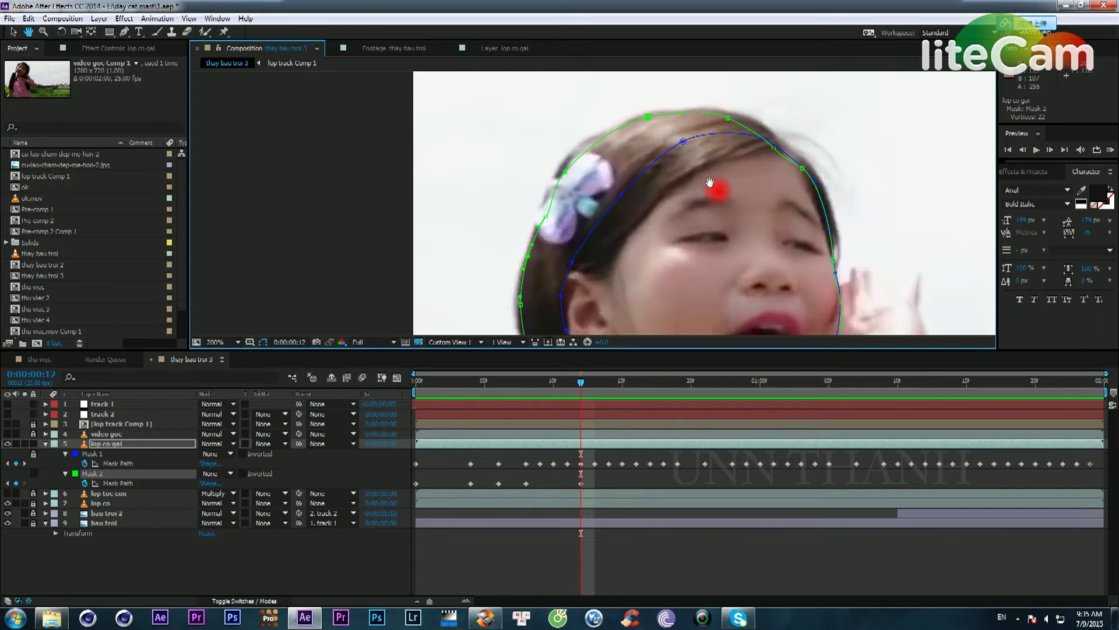
Step: Fit Mask 2 along the temple, cheek and jaw beside the raised hand at frame 12
key("space")
left_click_drag(708, 185, 590, 206)
left_click_drag(594, 111, 718, 225)
left_click_drag(684, 190, 675, 131)
key("space")
left_click(711, 141)
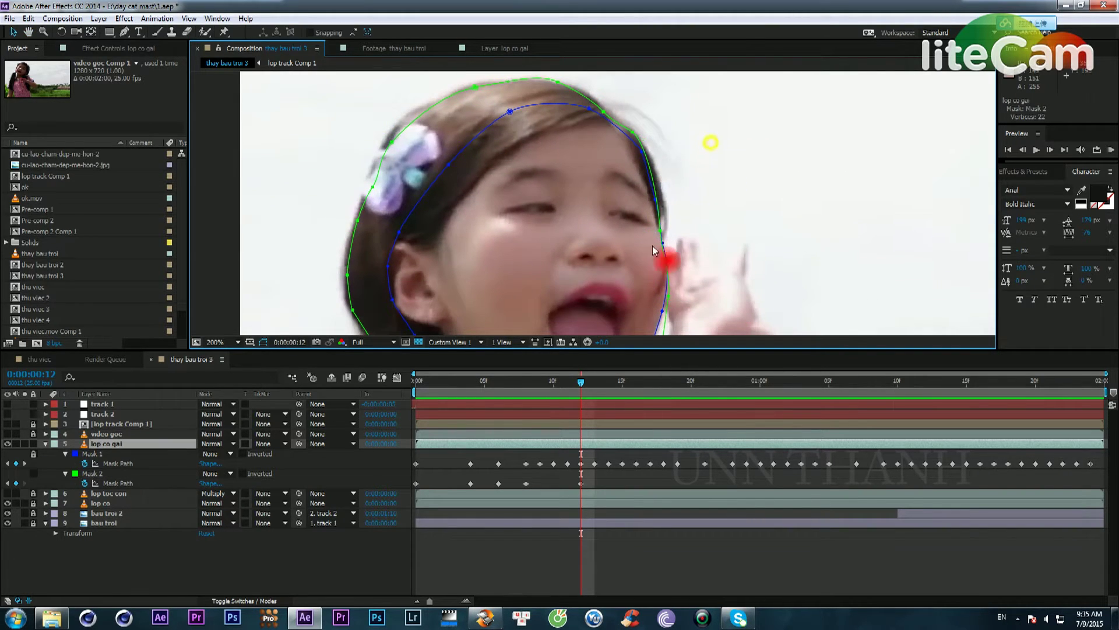
left_click(662, 230)
key("space")
left_click_drag(691, 224, 720, 144)
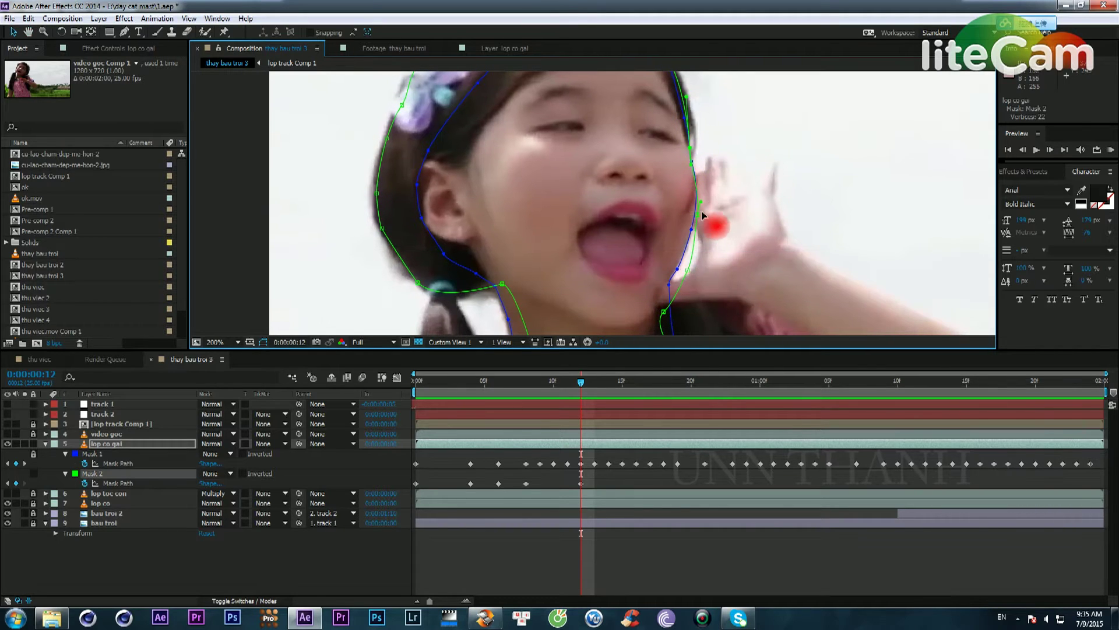
left_click_drag(698, 214, 685, 216)
left_click_drag(688, 270, 662, 267)
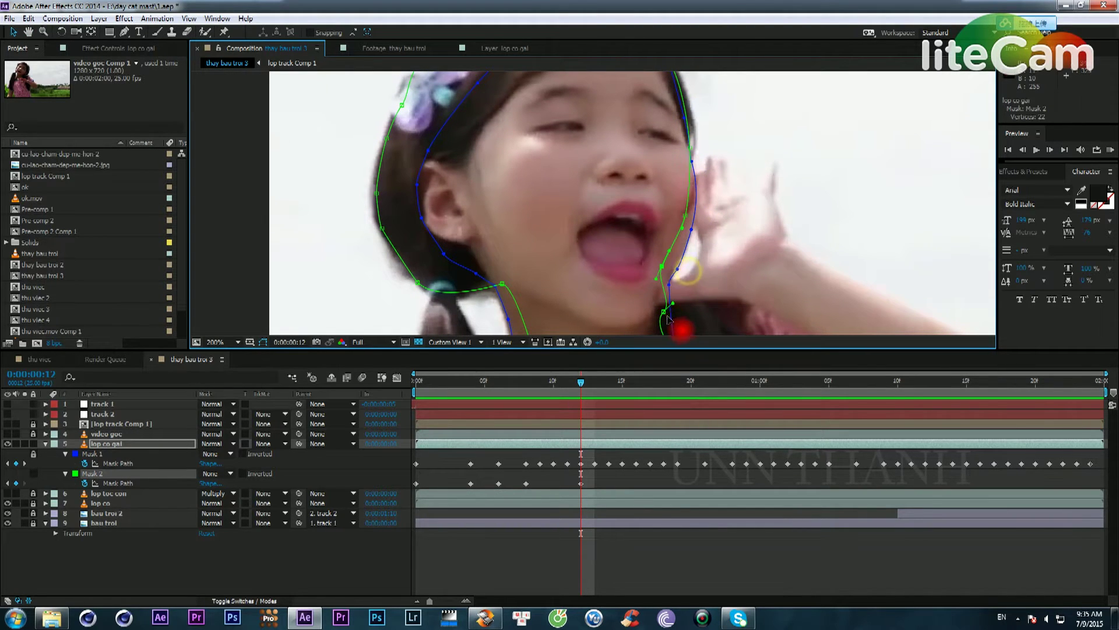
left_click_drag(664, 312, 658, 312)
scroll(729, 242, "down", 1)
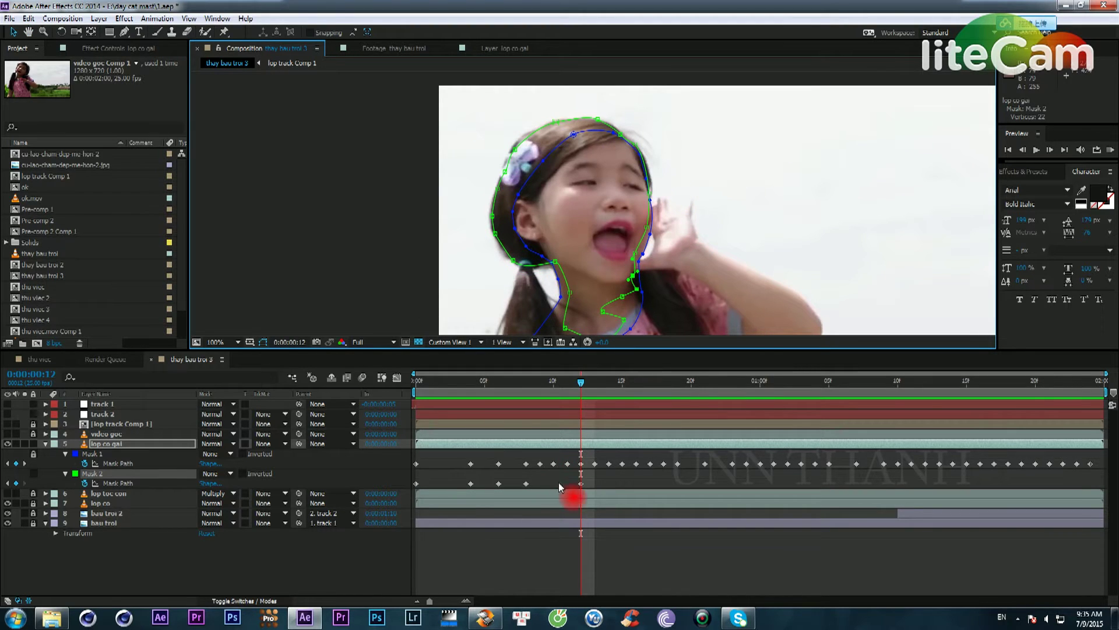
Step: Step through frames 8 to 12 and check how well Mask 2 follows the head between its two keyframes
key("Page_Up")
key("Page_Up")
key("Page_Up")
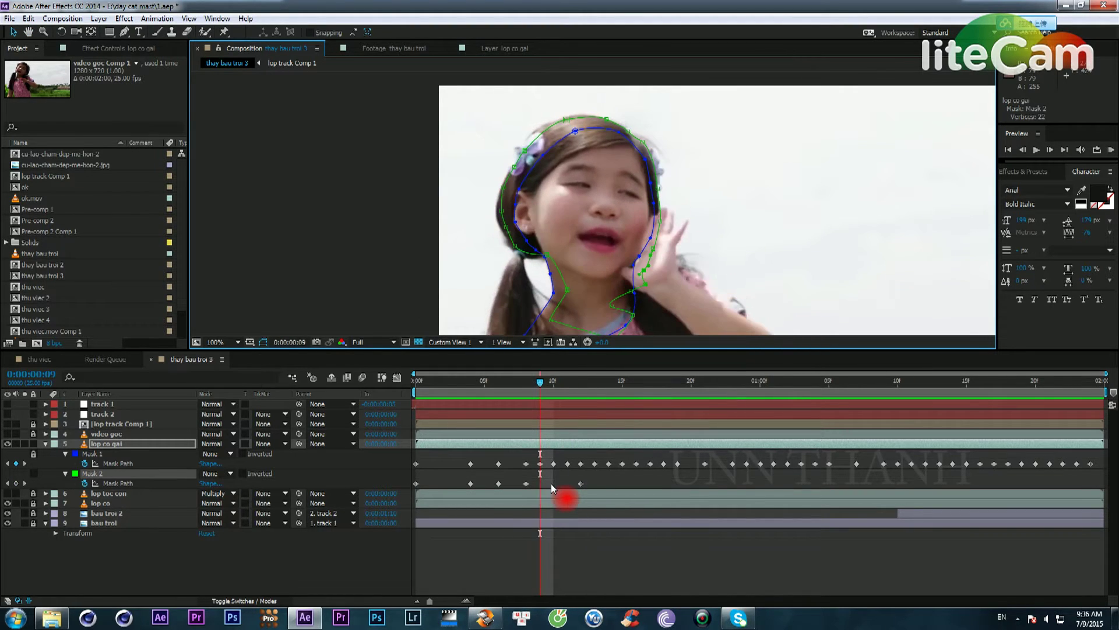
key("Page_Up")
left_click(526, 483)
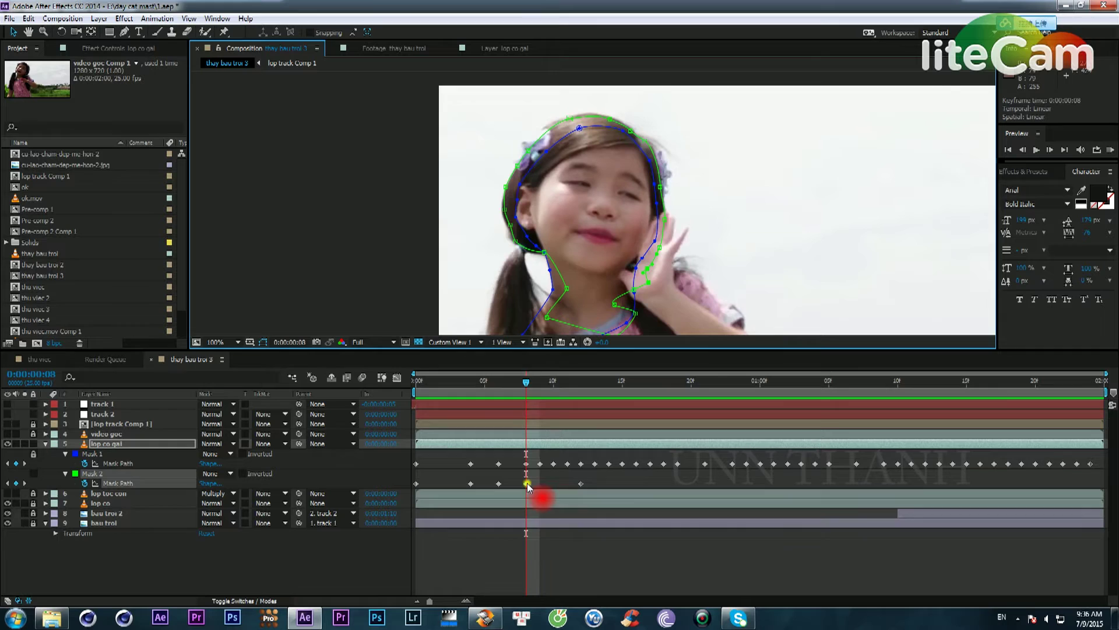
left_click(580, 483)
key("Page_Down")
key("Page_Down")
key("Page_Down")
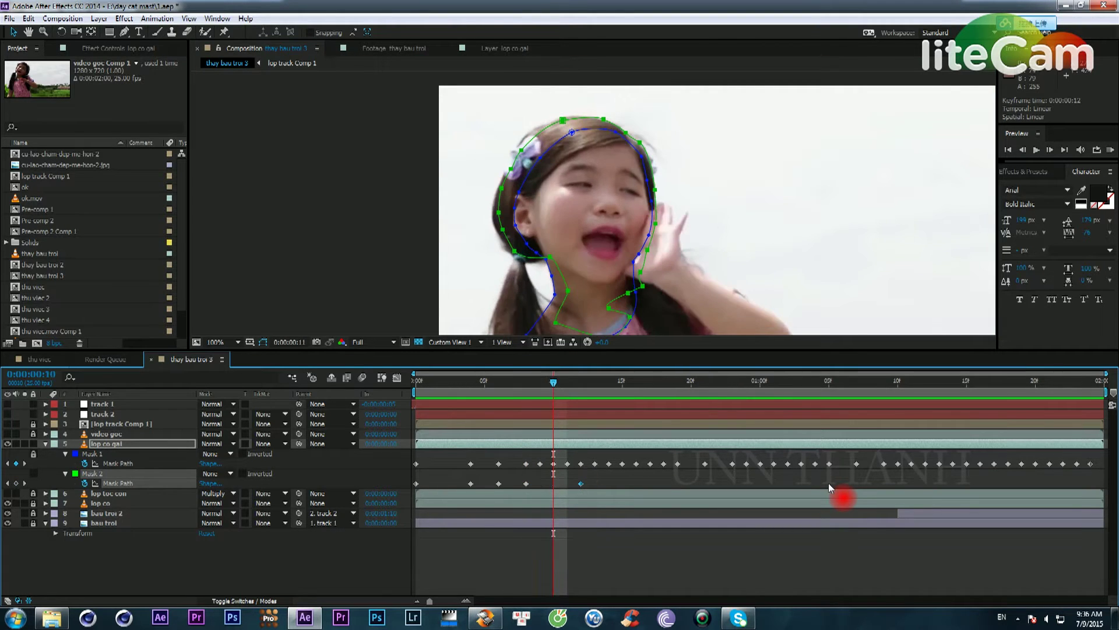
key("Page_Up")
key("Page_Up")
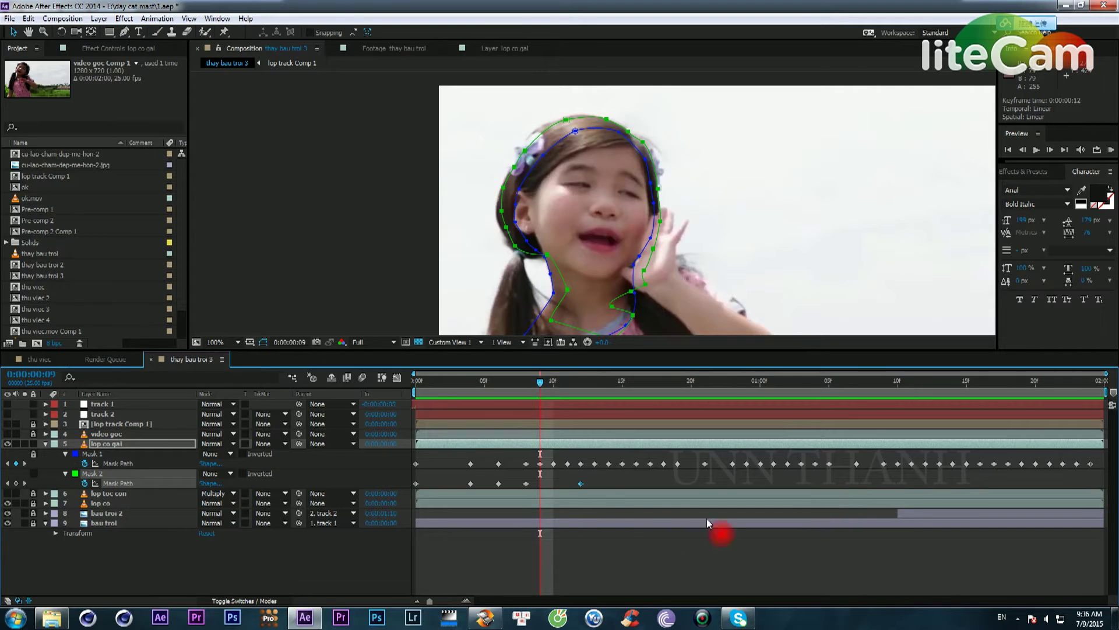
Step: Delete Mask 2's Mask Path keyframe at frame 12, keeping the playhead at frame 9
key("Delete")
left_click(585, 472)
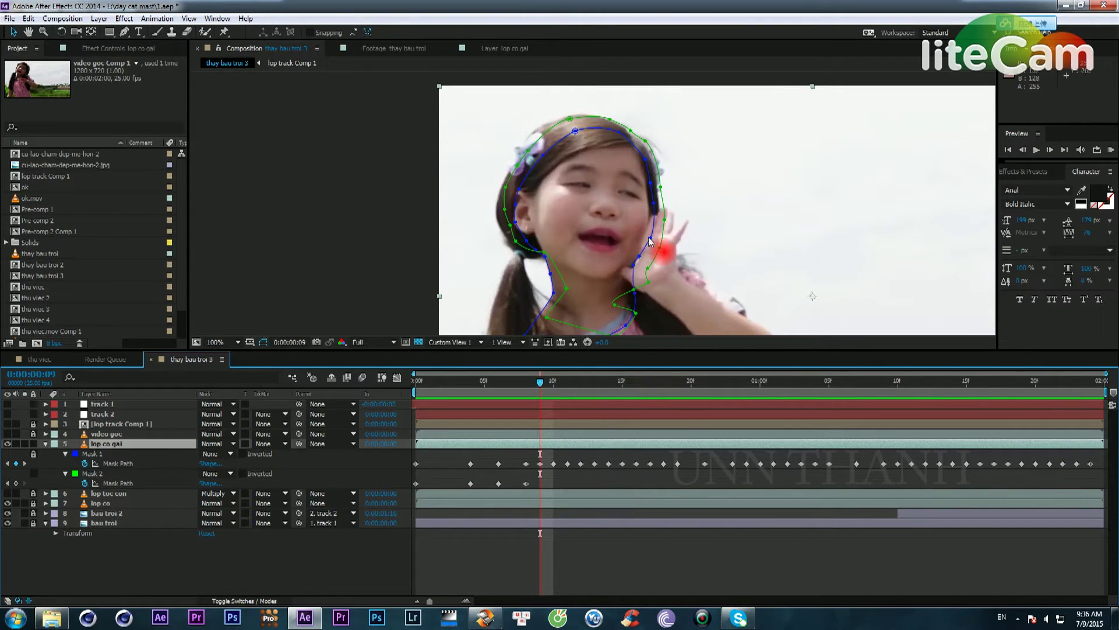
key("ctrl+a")
key("ctrl+z")
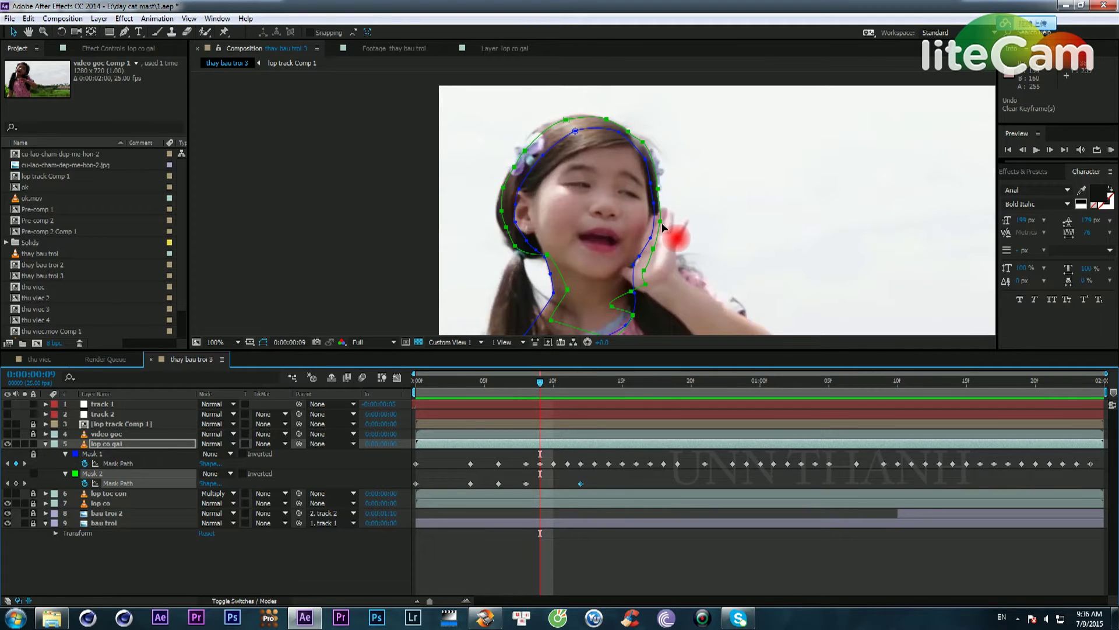
left_click(581, 483)
key("Delete")
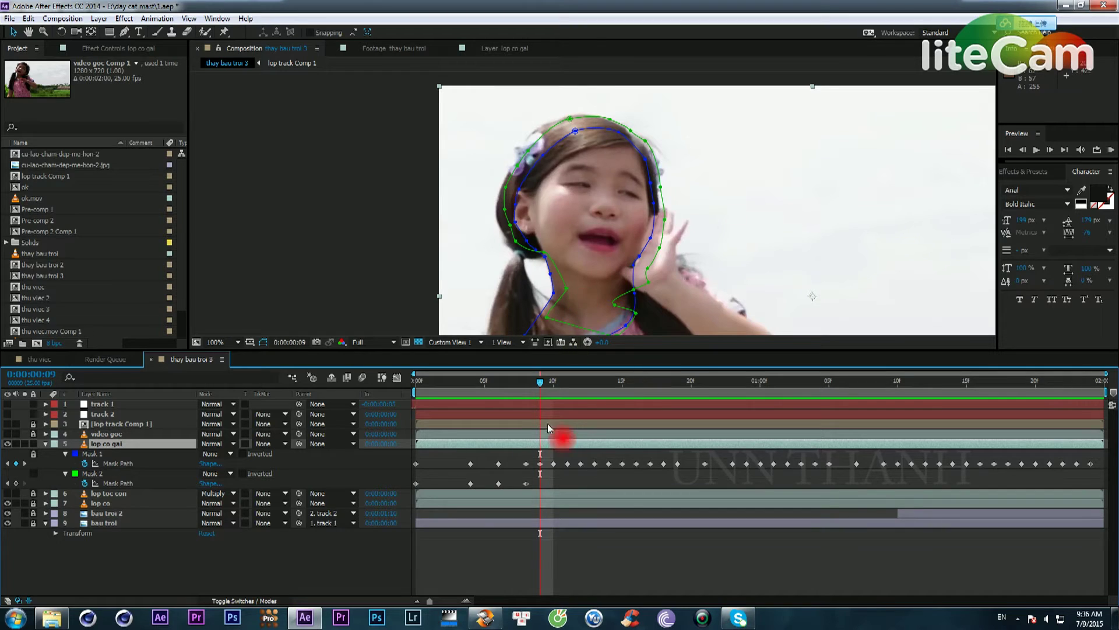
mouse_move(542, 388)
left_mouse_down()
mouse_move(526, 387)
mouse_move(540, 386)
left_mouse_up()
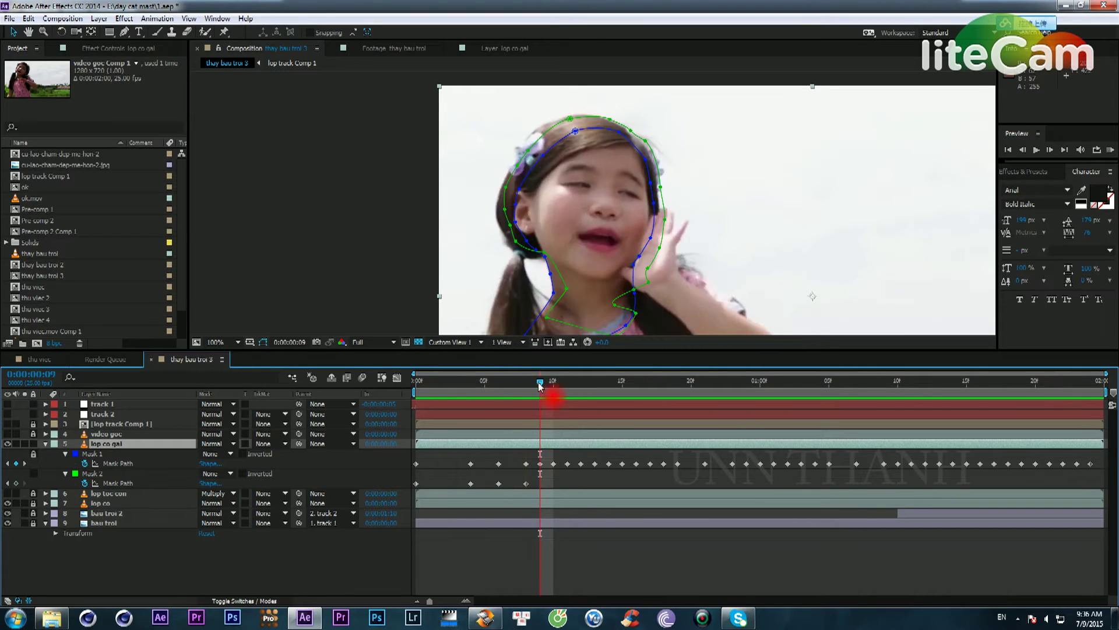
double_click(567, 290)
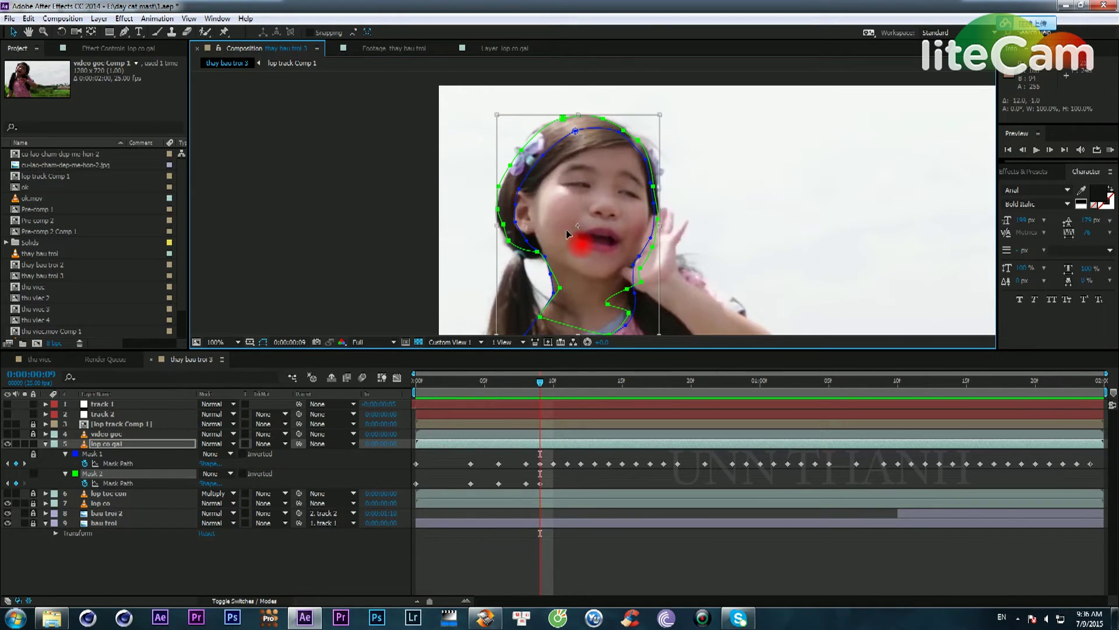
key("Page_Down")
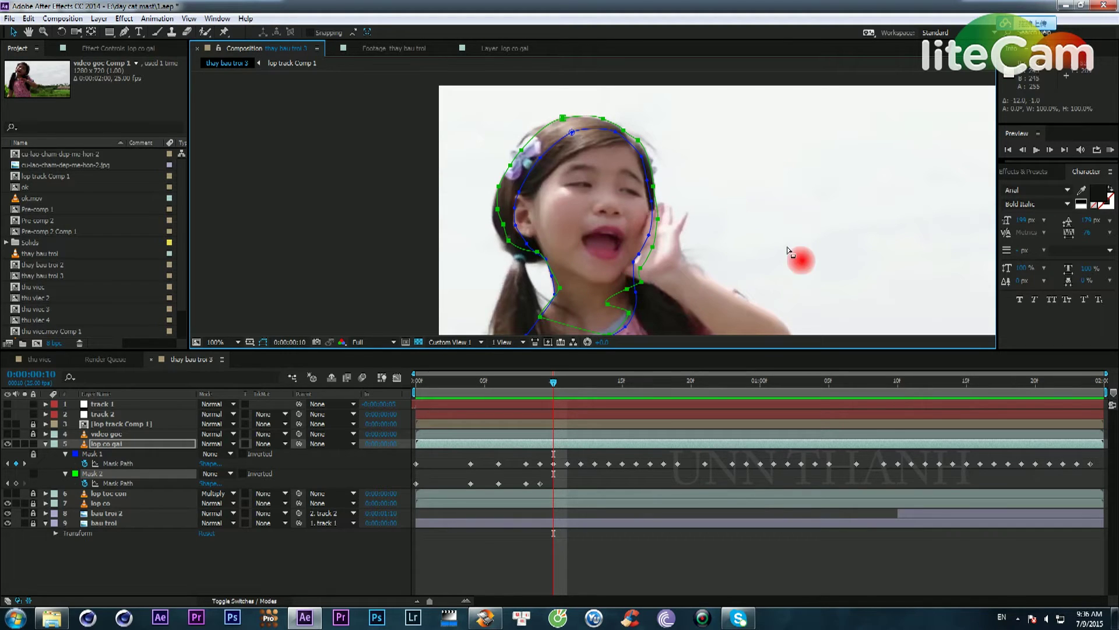
key("Page_Up")
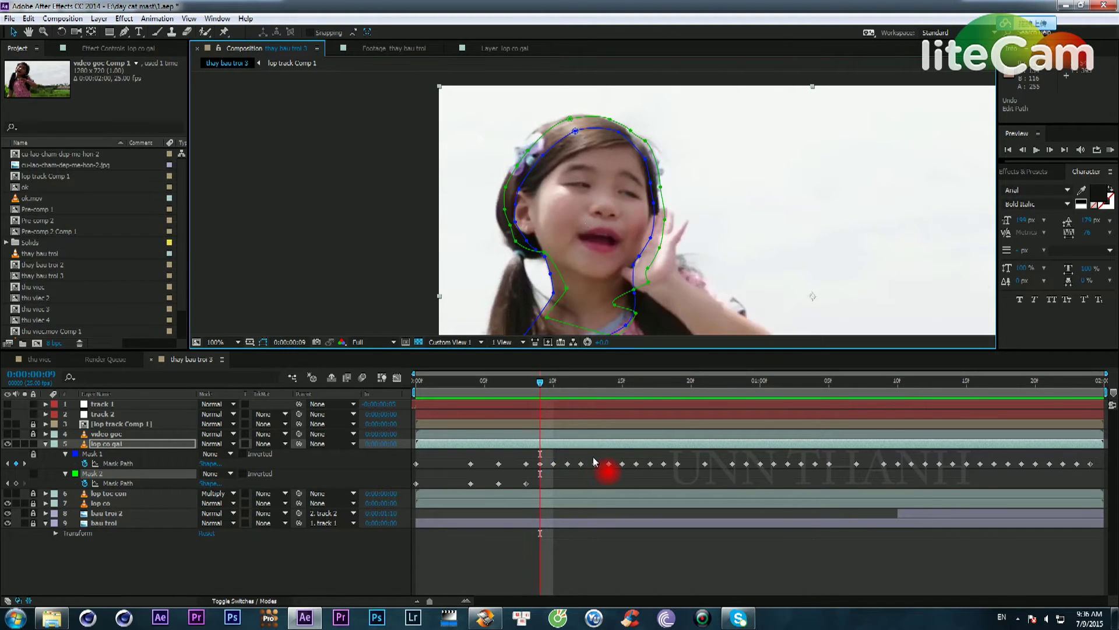
Step: Undo the deletion of Mask 2's keyframe at frame 12 and compare the mask's fit at frames 9 and 12
key("ctrl+z")
left_click(579, 385)
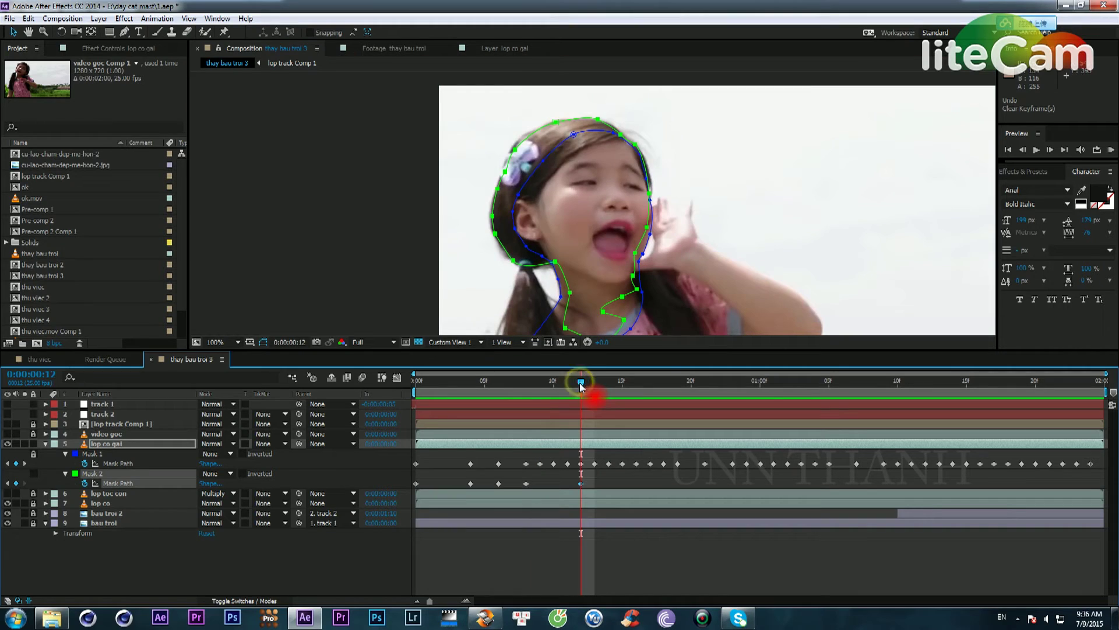
left_click(538, 391)
left_click(565, 383)
left_click(540, 388)
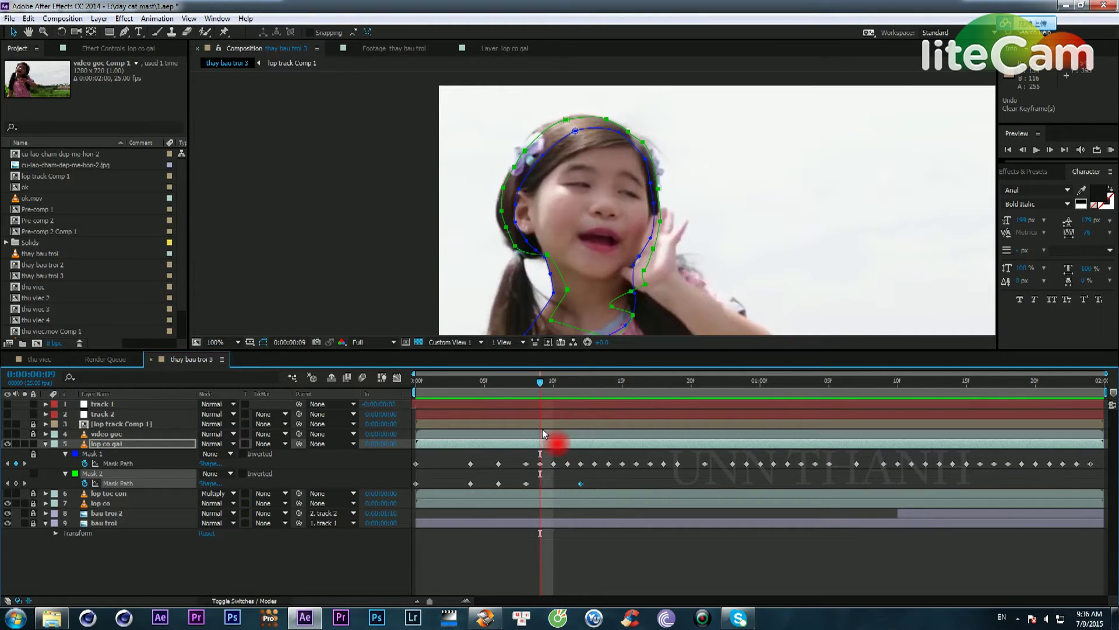
left_click(526, 483)
left_click(579, 484)
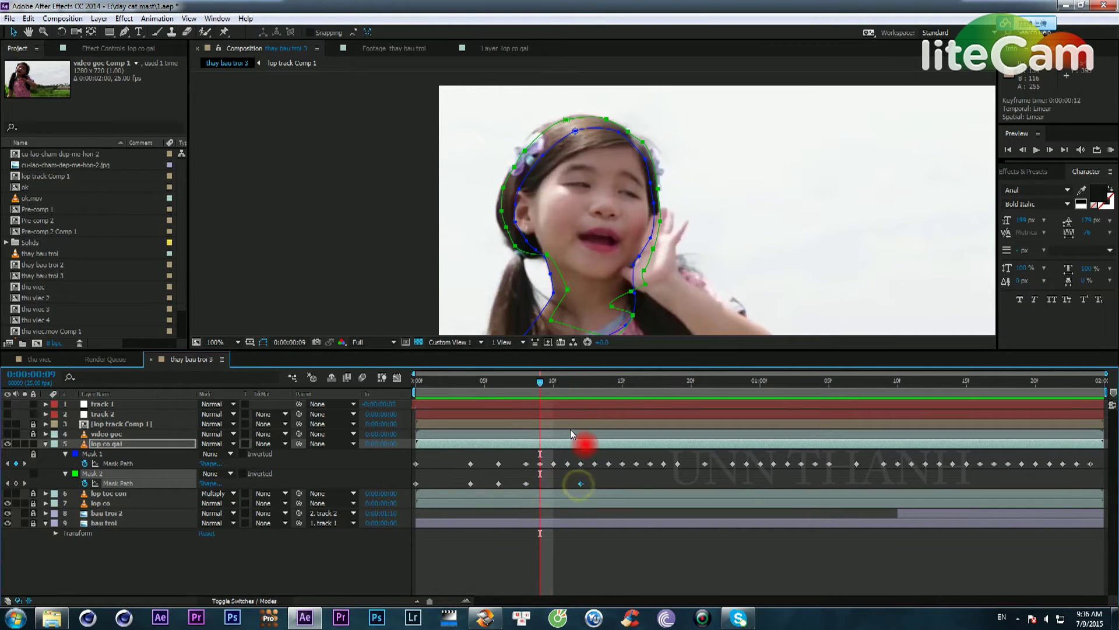
Step: Fit Mask 2's vertices to the outer edge of the hair beside the ear and above the pigtail at frame 9
scroll(650, 260, "up", 2)
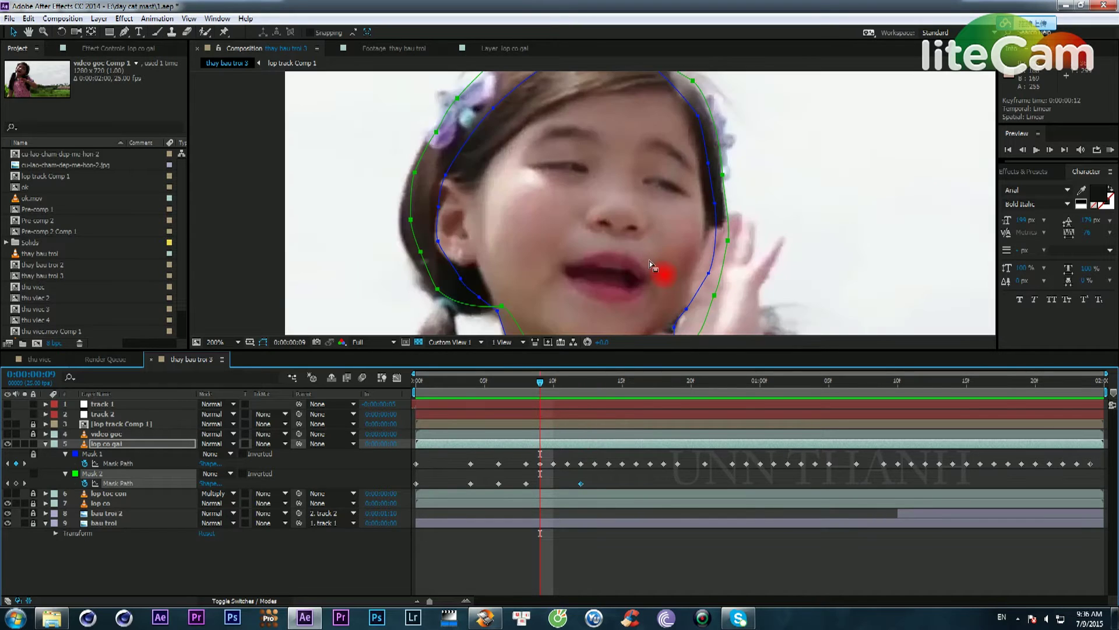
left_click_drag(661, 163, 685, 192)
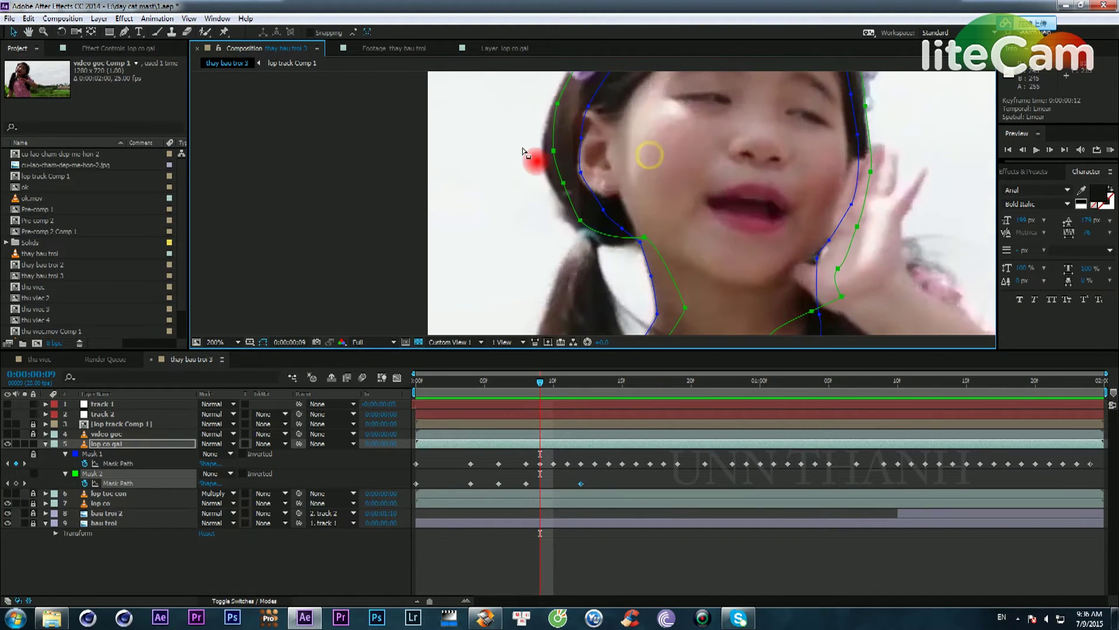
left_click(497, 154)
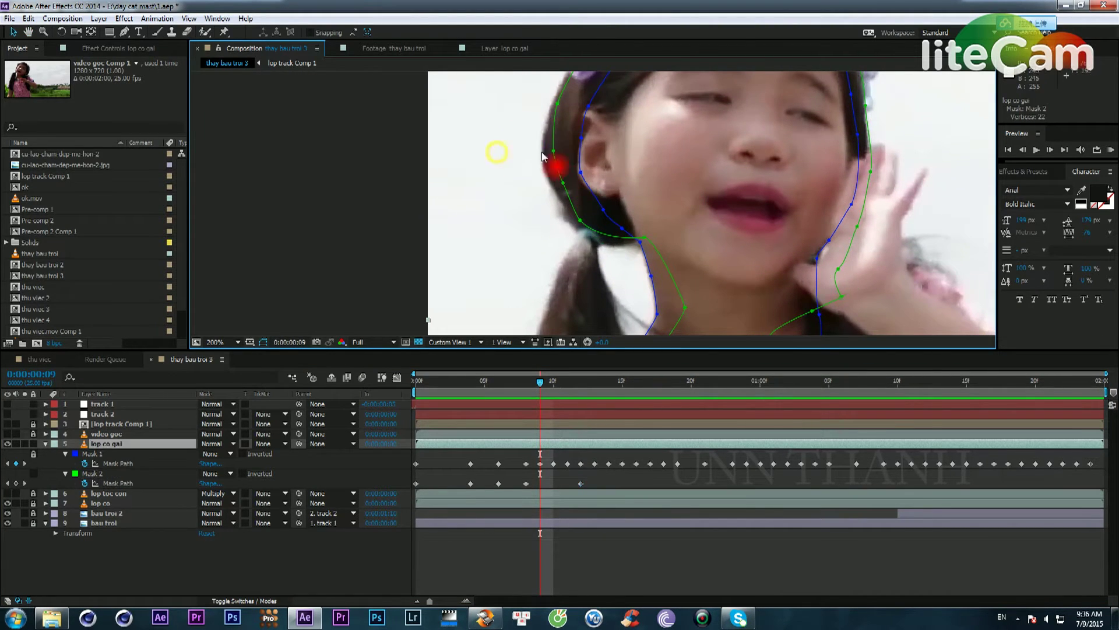
left_click(554, 154)
left_click_drag(551, 153, 534, 309)
left_click(580, 221)
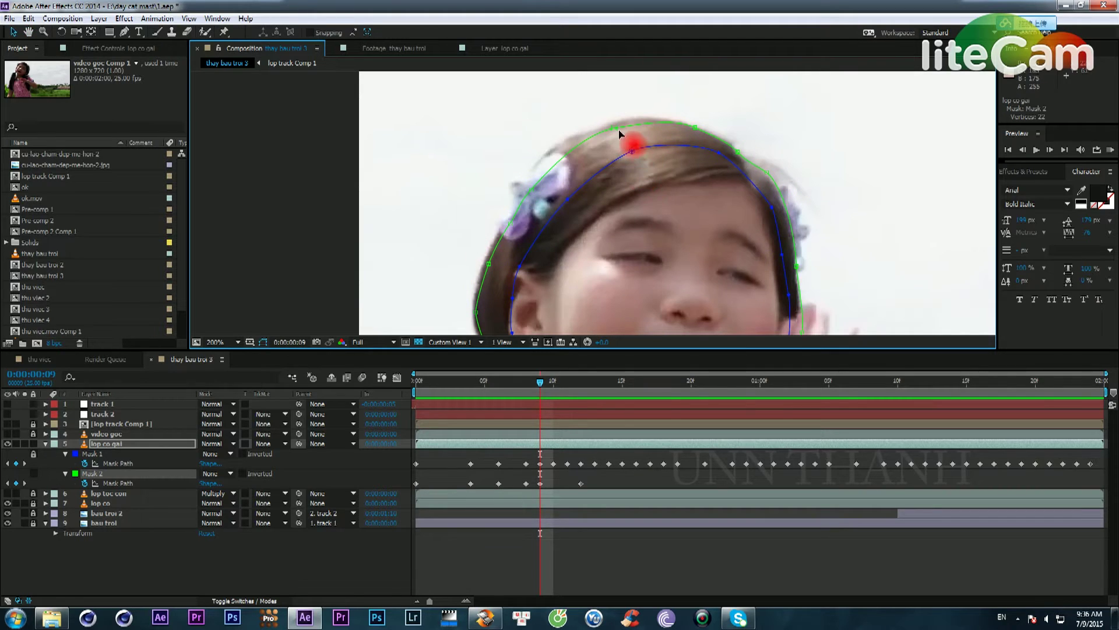
Step: Adjust Mask 2 along the crown and the hair on the raised-hand side of the head at frame 9
left_click_drag(712, 314, 634, 189)
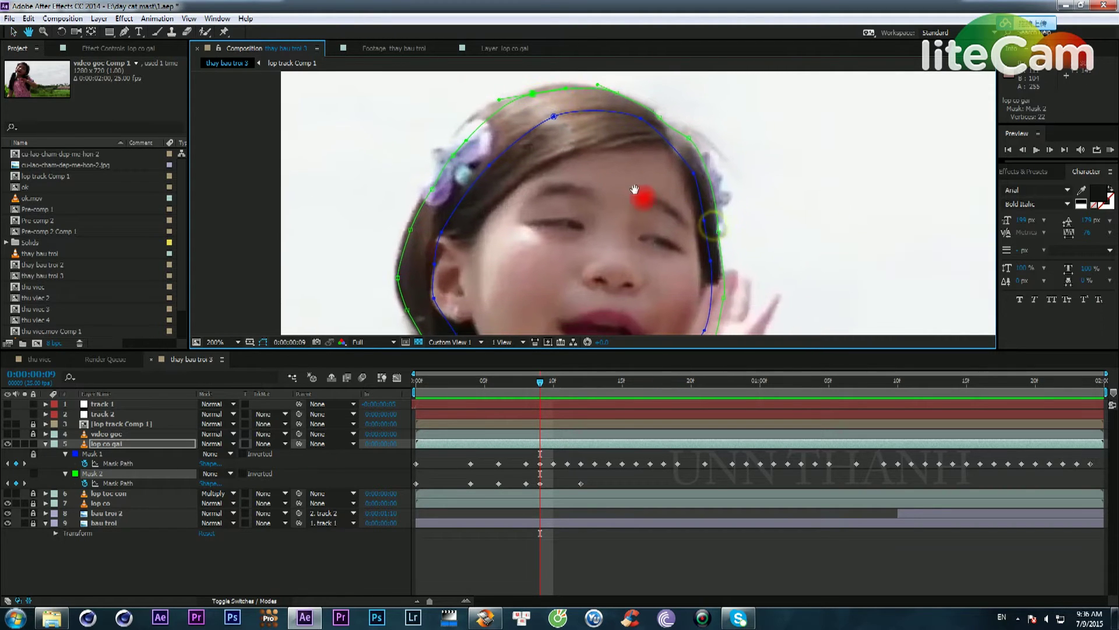
left_click_drag(679, 105, 769, 289)
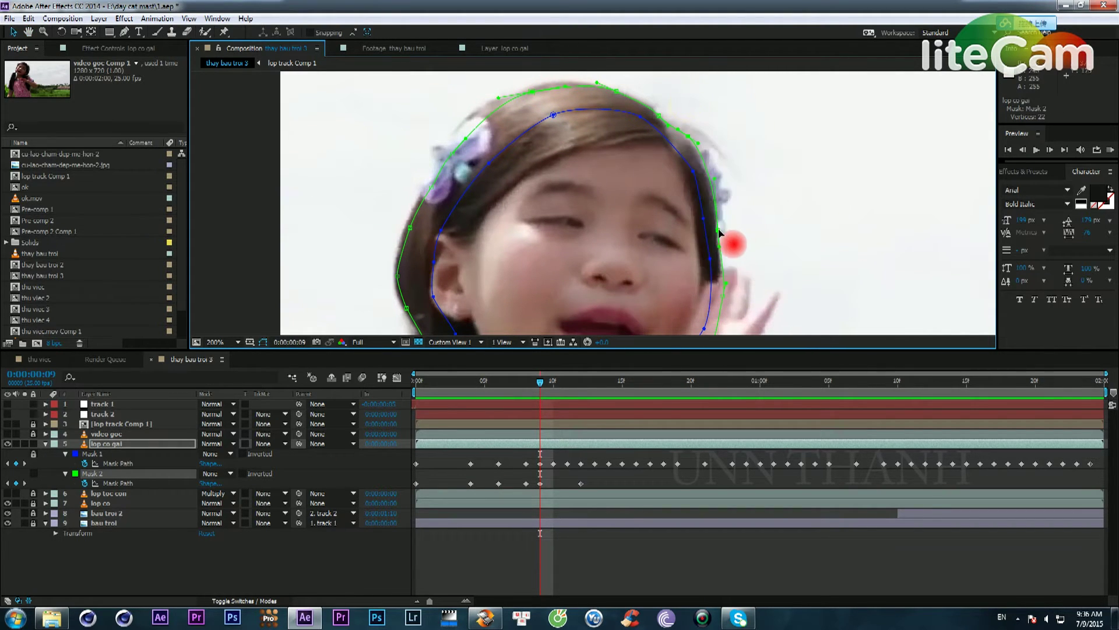
left_click_drag(772, 205, 804, 137)
left_click(784, 221)
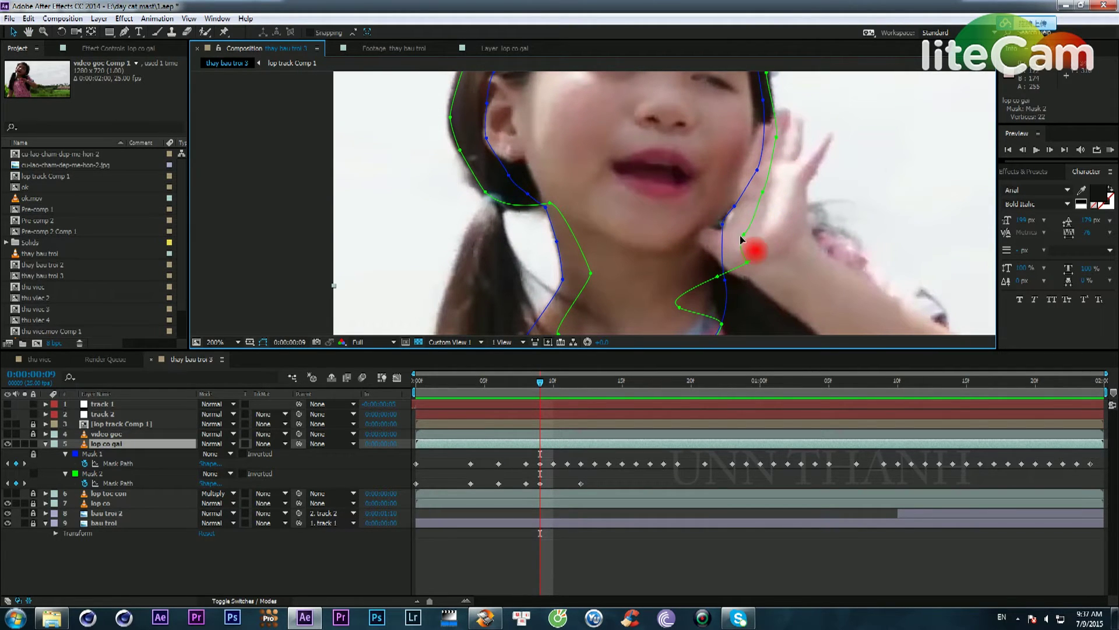
Step: Pull Mask 2's vertices inward along the cheek and jaw beside the raised hand at frame 9
left_click_drag(742, 234, 733, 213)
left_click_drag(747, 262, 695, 259)
left_click_drag(762, 192, 728, 183)
Step: Advance to frame 10 and pull Mask 2 inward to the jaw beside the raised hand
scroll(757, 226, "down", 1)
key("space")
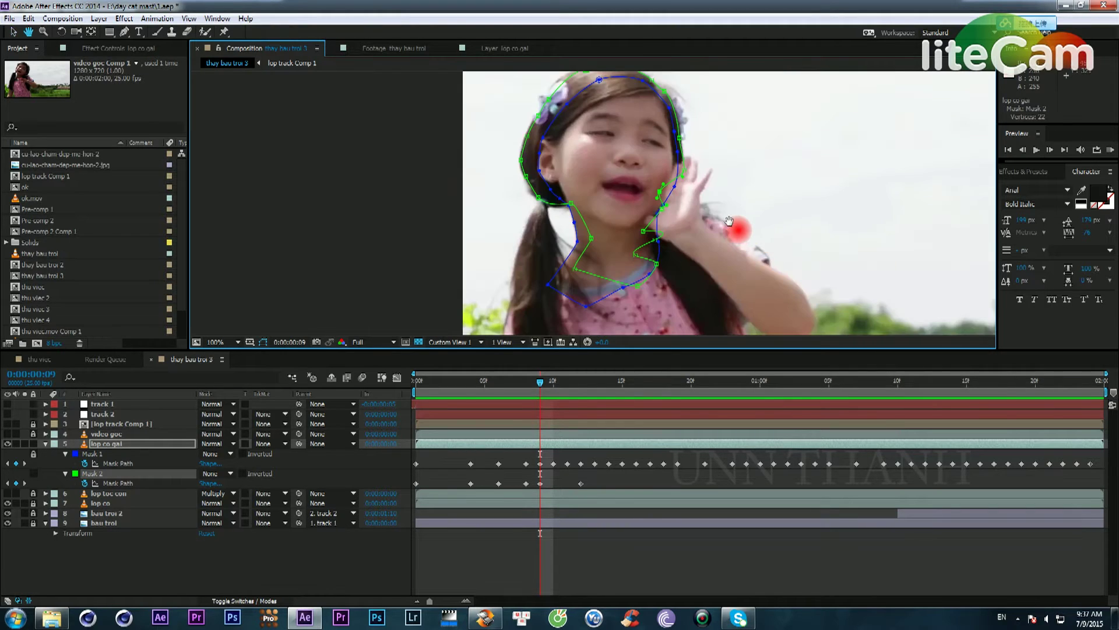
left_click_drag(728, 222, 742, 218)
key("v")
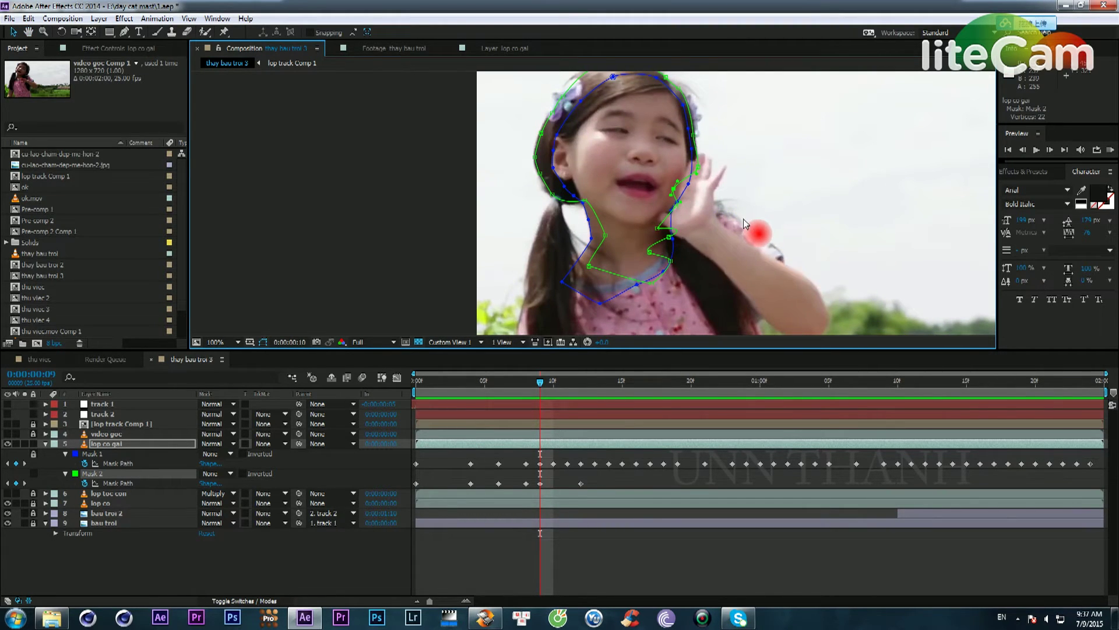
key("Page_Down")
key("period")
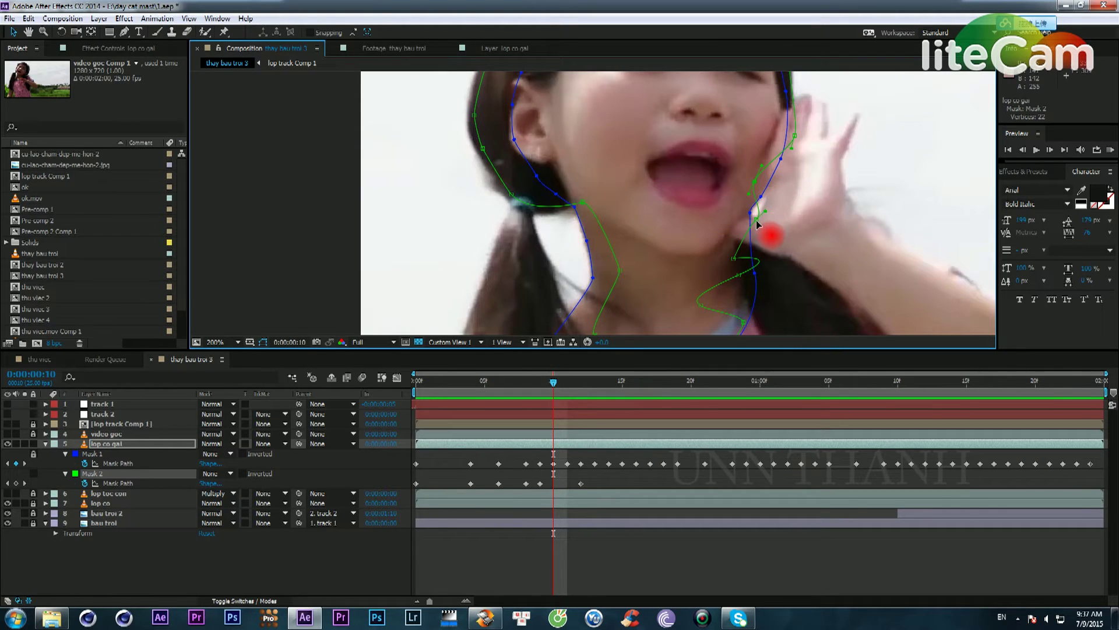
left_click_drag(756, 220, 733, 220)
Step: Fit Mask 2's vertices to the outer hair edge beside the ear and around the hair bow at frame 10
left_click_drag(609, 241, 690, 315)
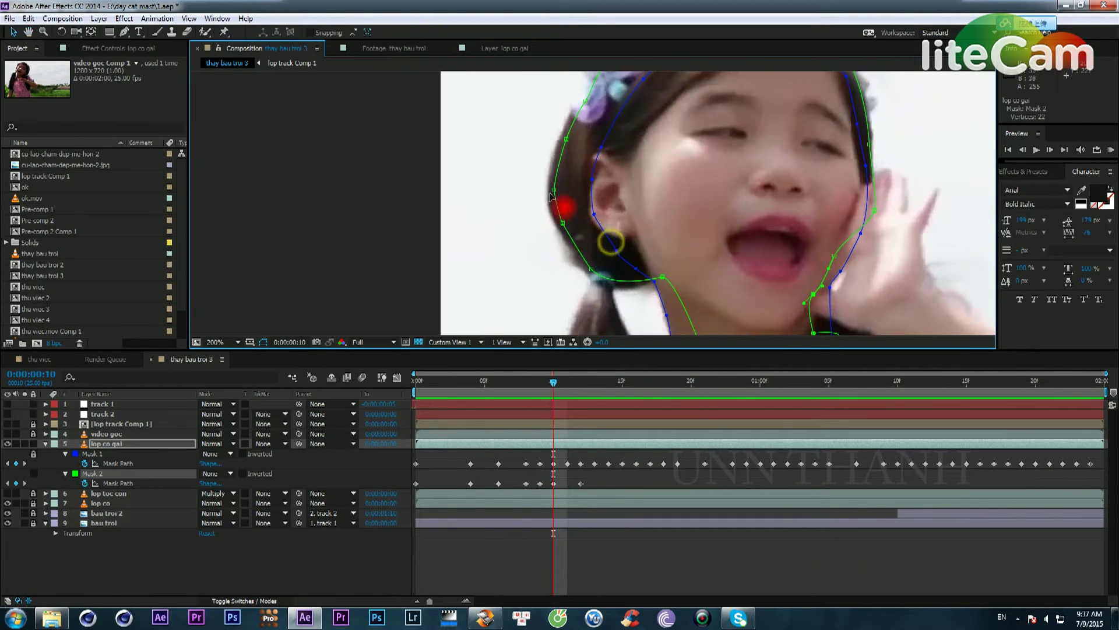
left_click_drag(511, 174, 603, 276)
left_click_drag(564, 222, 559, 224)
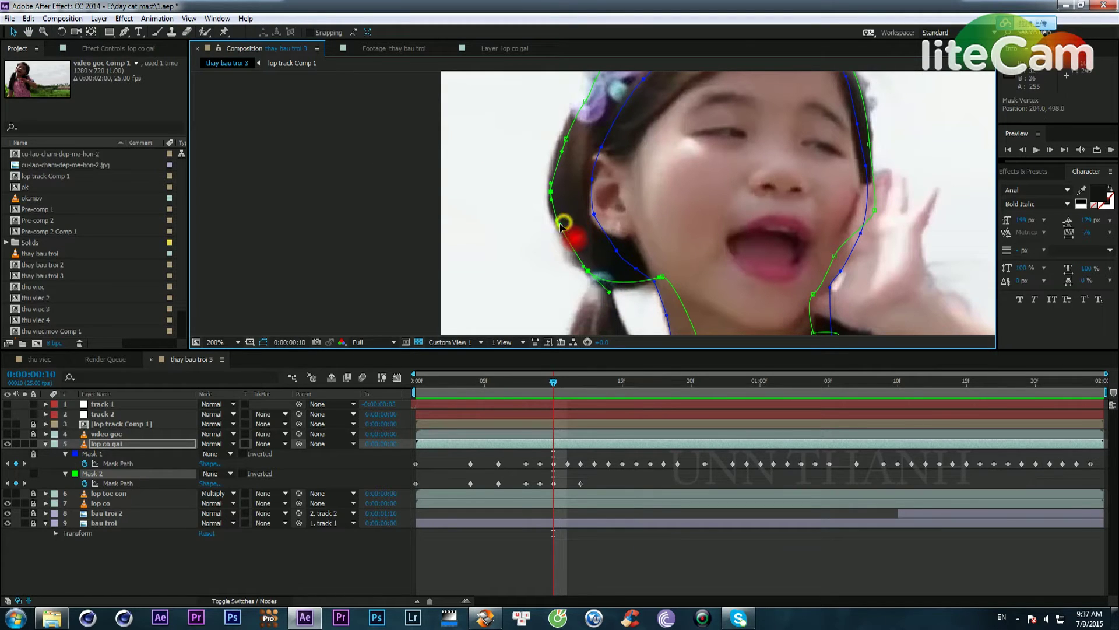
left_click_drag(612, 179, 575, 264)
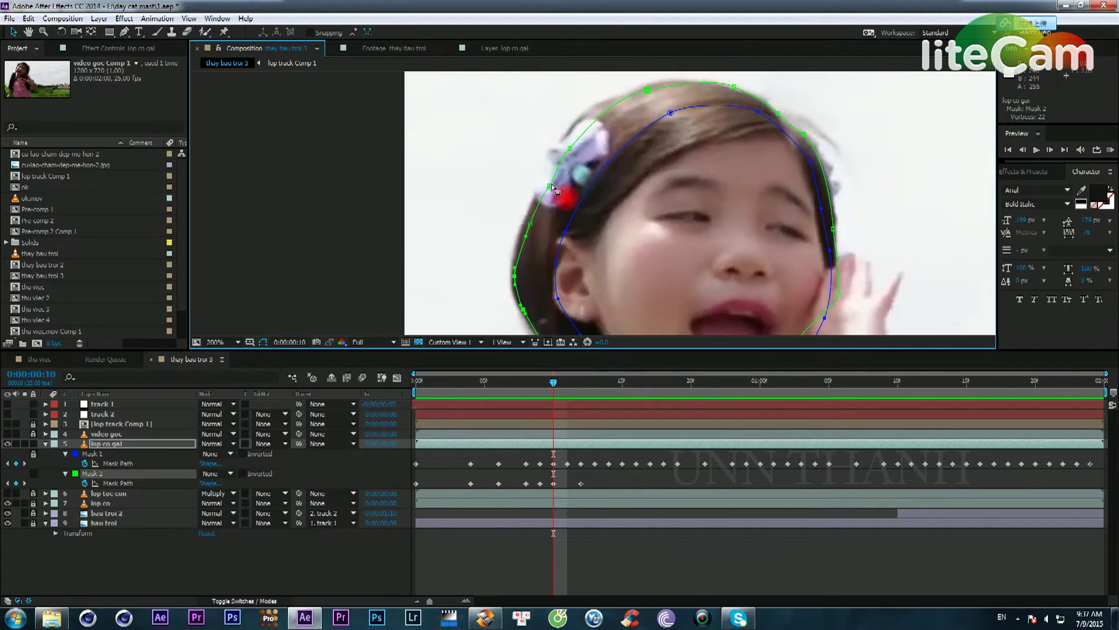
left_click_drag(512, 152, 578, 227)
left_click_drag(551, 187, 518, 252)
left_click_drag(559, 140, 666, 207)
left_click_drag(593, 168, 588, 170)
Step: Fit Mask 2 to the crown and the temple on the raised-hand side at frame 10
left_click_drag(672, 133, 796, 302)
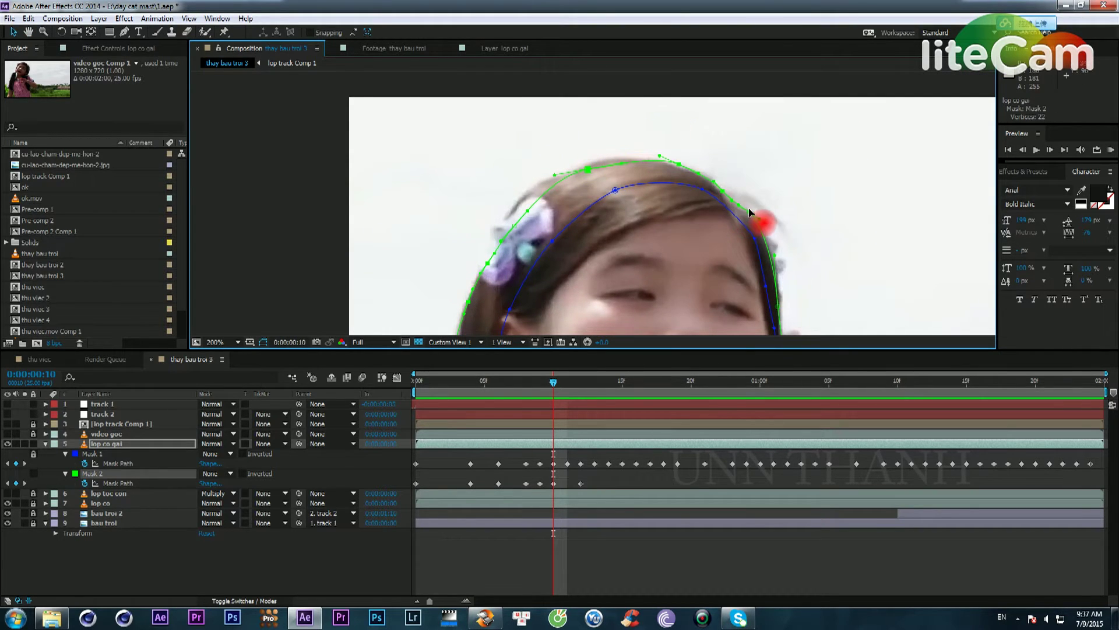
left_click_drag(750, 212, 735, 129)
key("space")
left_click_drag(730, 232, 743, 201)
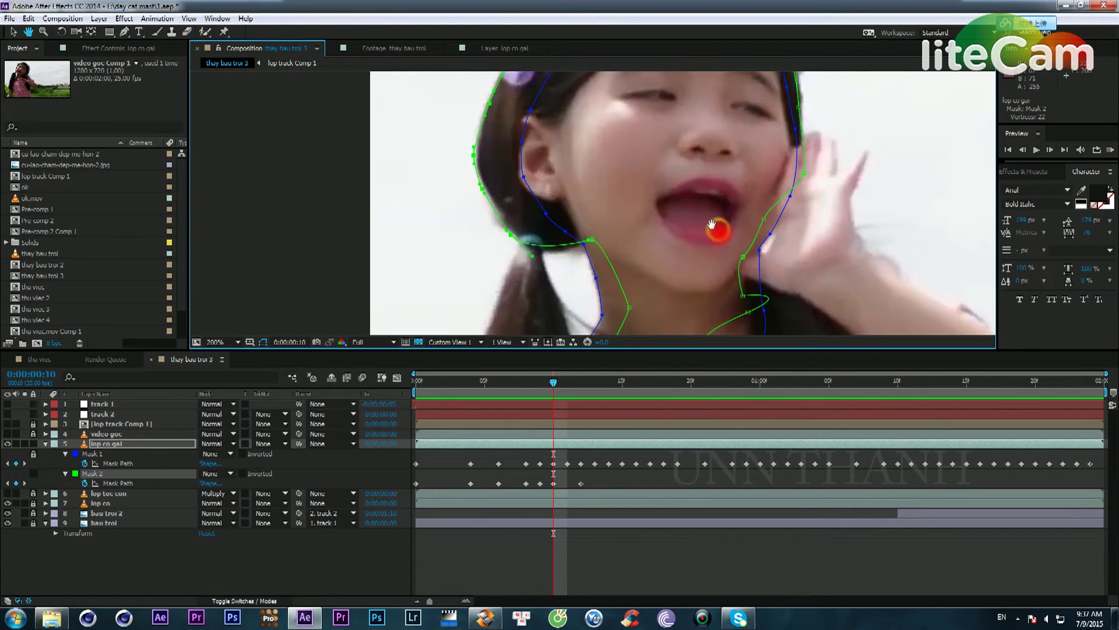
left_click(454, 174)
left_click_drag(421, 133, 518, 230)
scroll(694, 233, "down", 1)
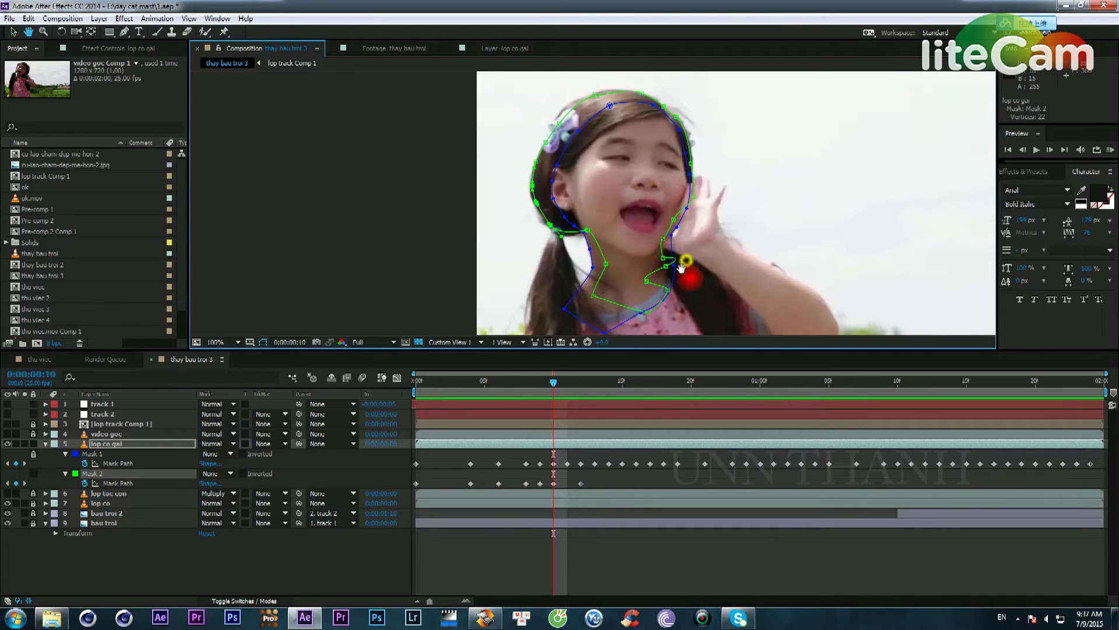
Step: At frame 11, nudge the whole of Mask 2 onto the head and refine its vertices around the hair bow
key("Page_Down")
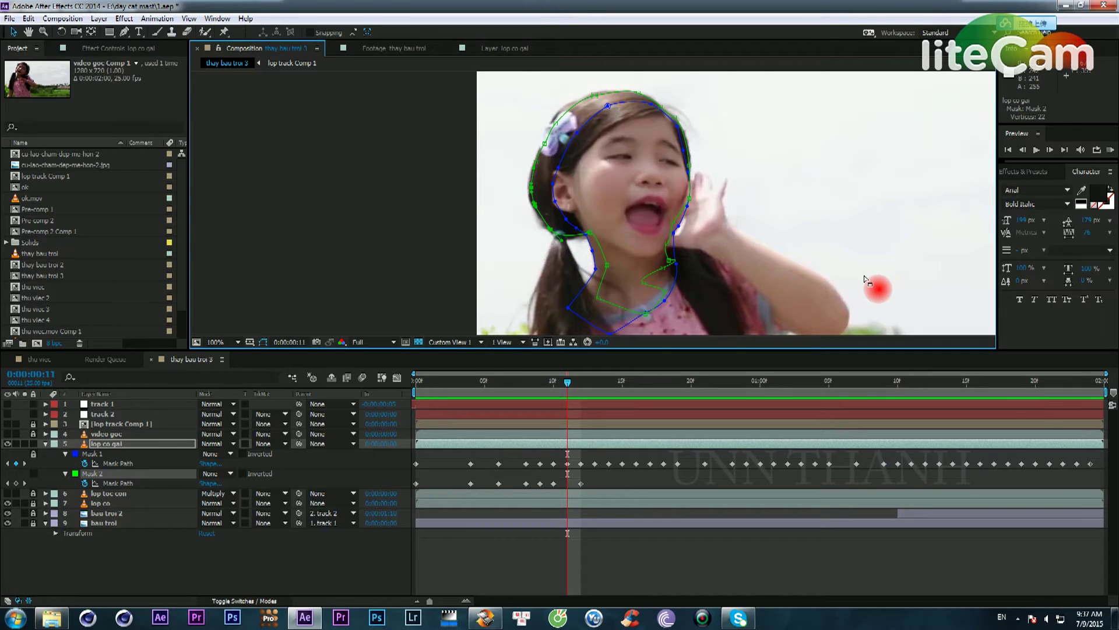
double_click(591, 235)
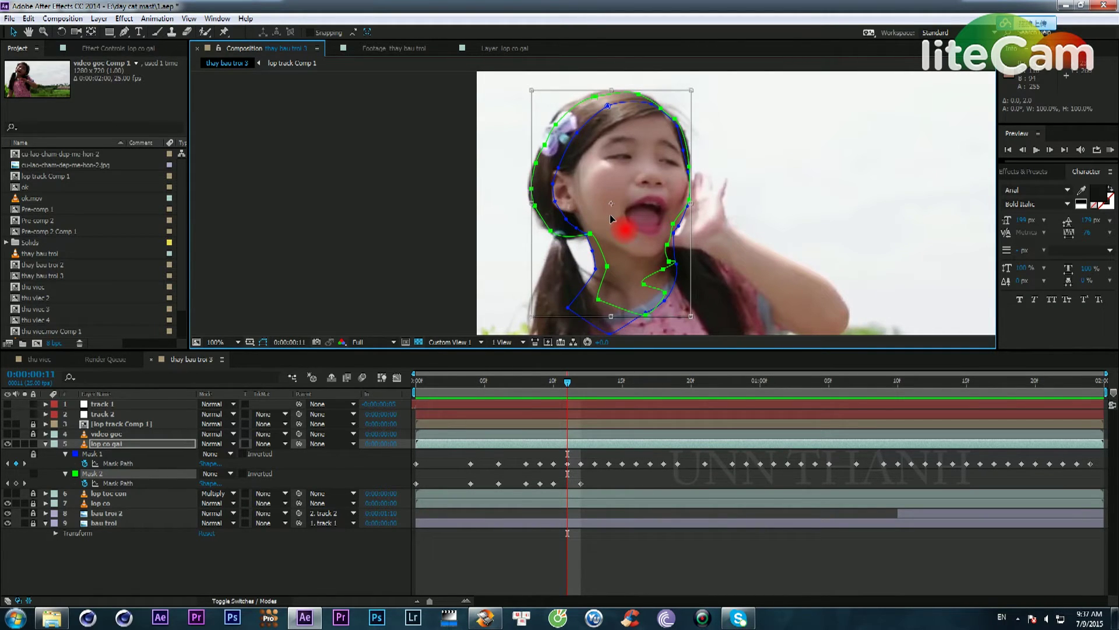
key("Left")
key("Return")
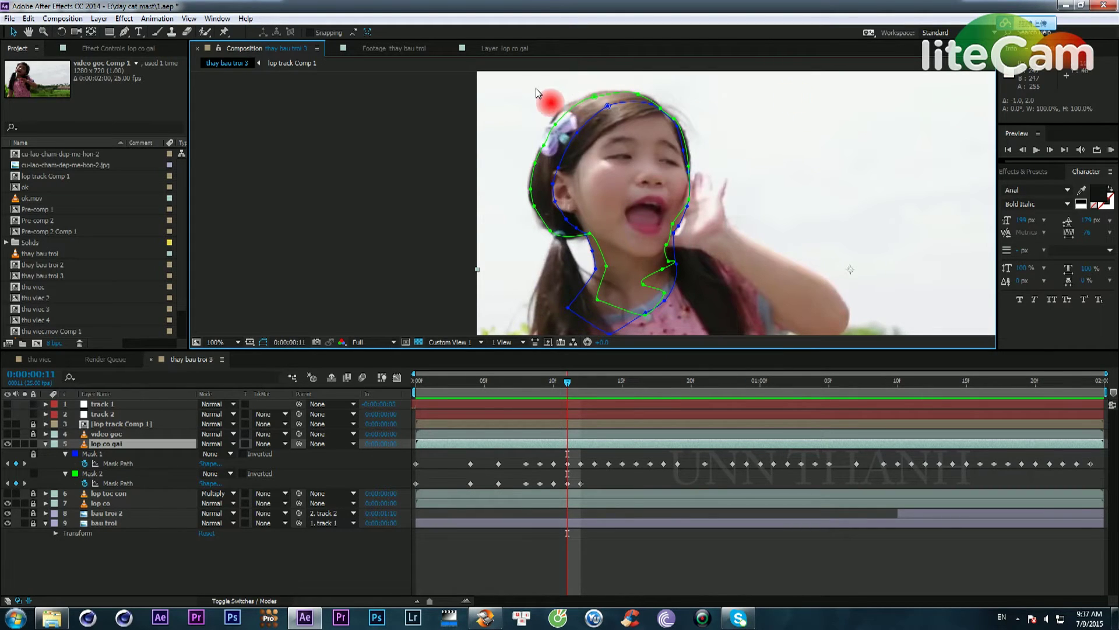
left_click_drag(521, 75, 599, 137)
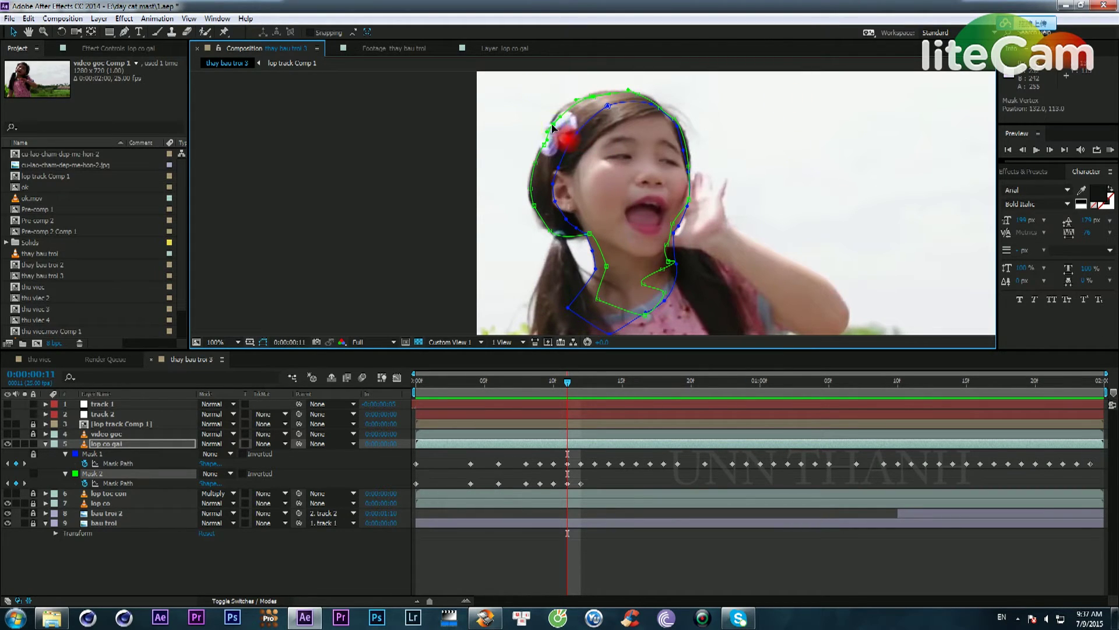
left_click(749, 111)
Step: Scrub from frame 11 to frame 12 and check how Mask 2 follows the head
left_click(577, 429)
left_click_drag(571, 391, 584, 431)
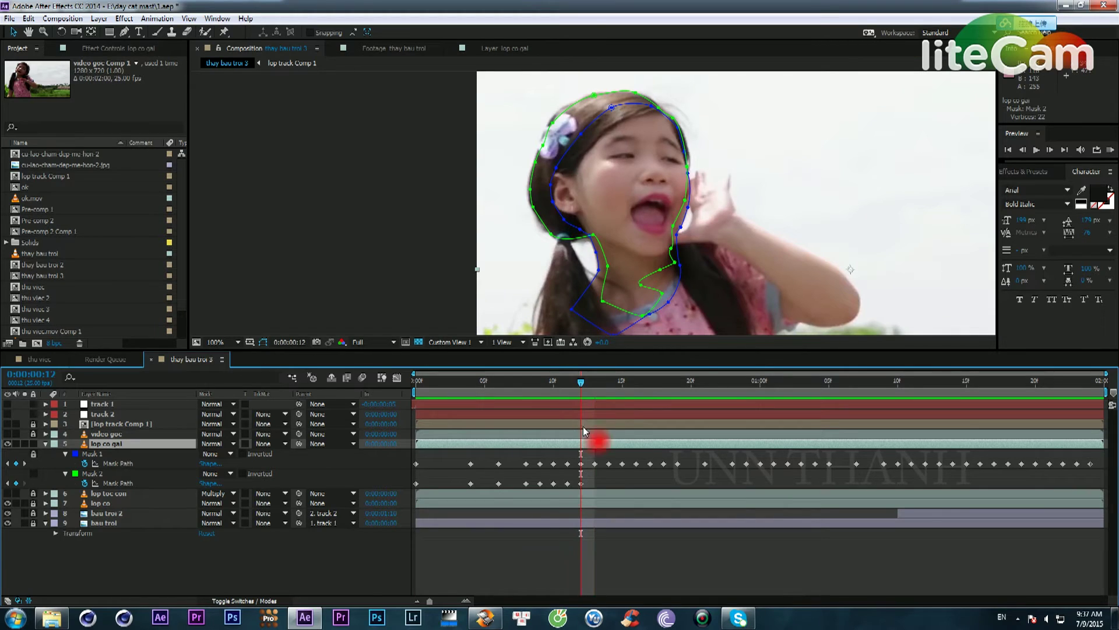
left_click(598, 456)
left_click(667, 455)
left_click(656, 455)
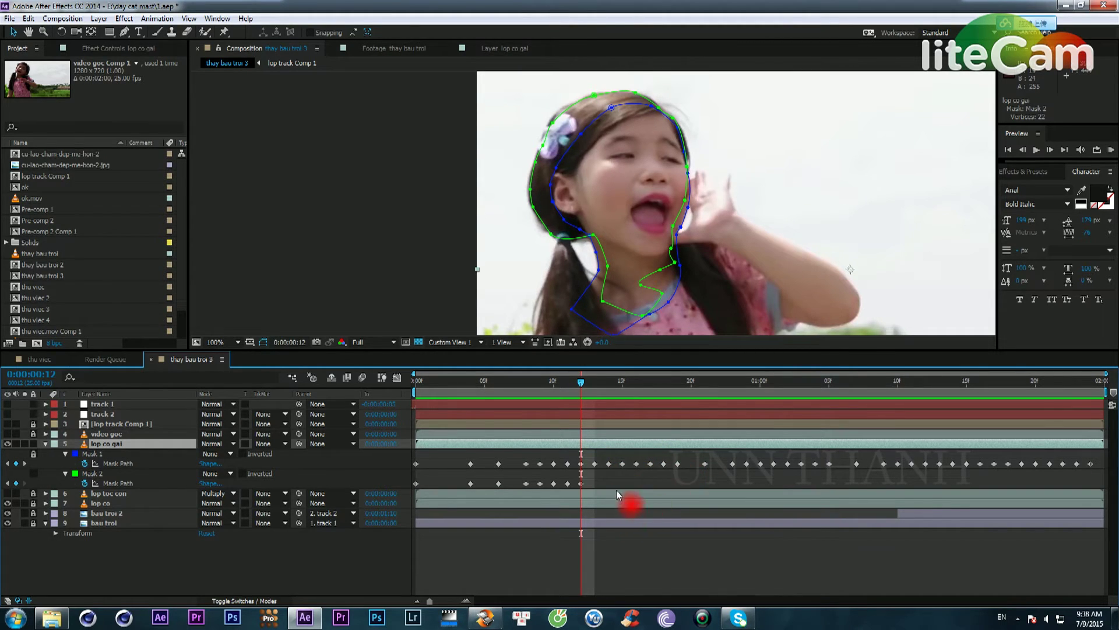
Step: Go to frame 19 and shift the whole of Mask 2 onto the head by about 65.5 px horizontally and 7.5 px vertically
left_click_drag(580, 393, 698, 394)
left_click(682, 135)
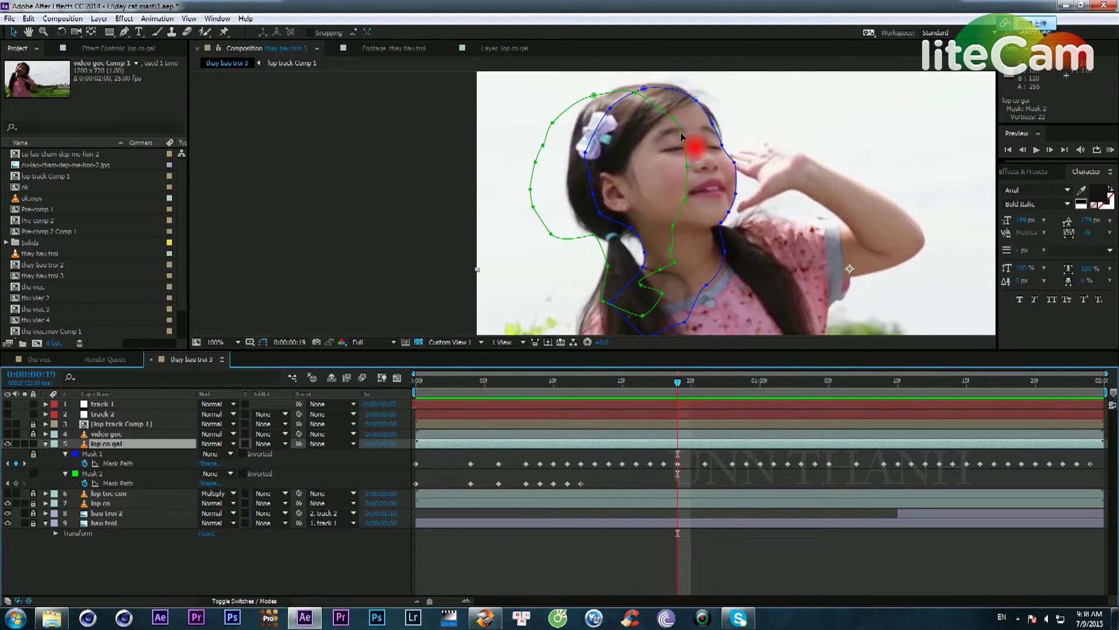
double_click(671, 119)
left_click_drag(643, 139, 649, 163)
scroll(650, 175, "up", 2)
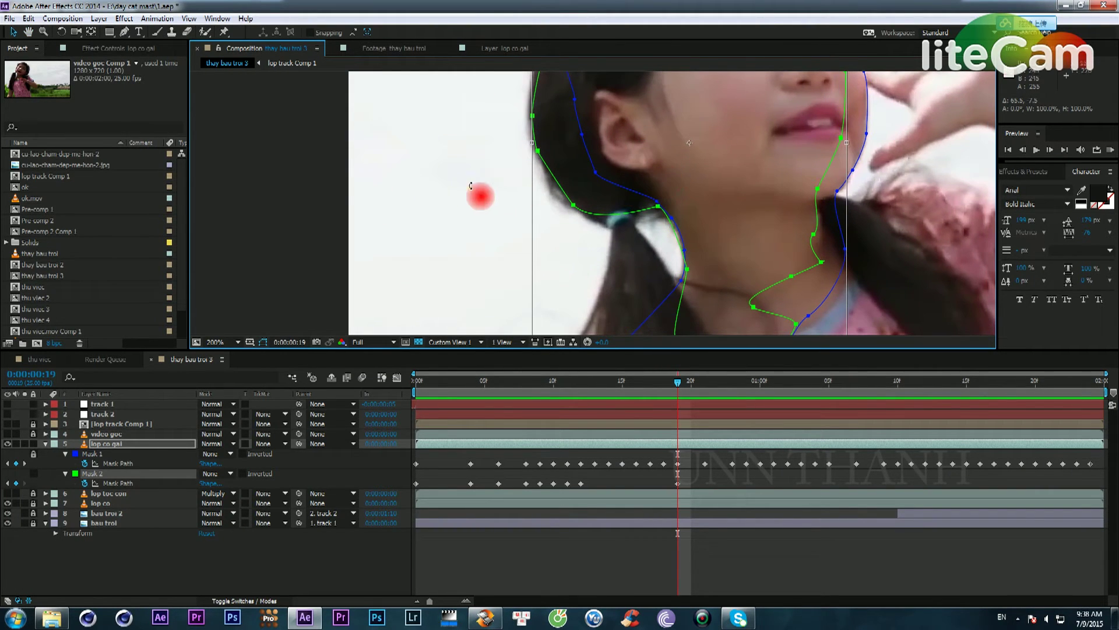
left_click(458, 185)
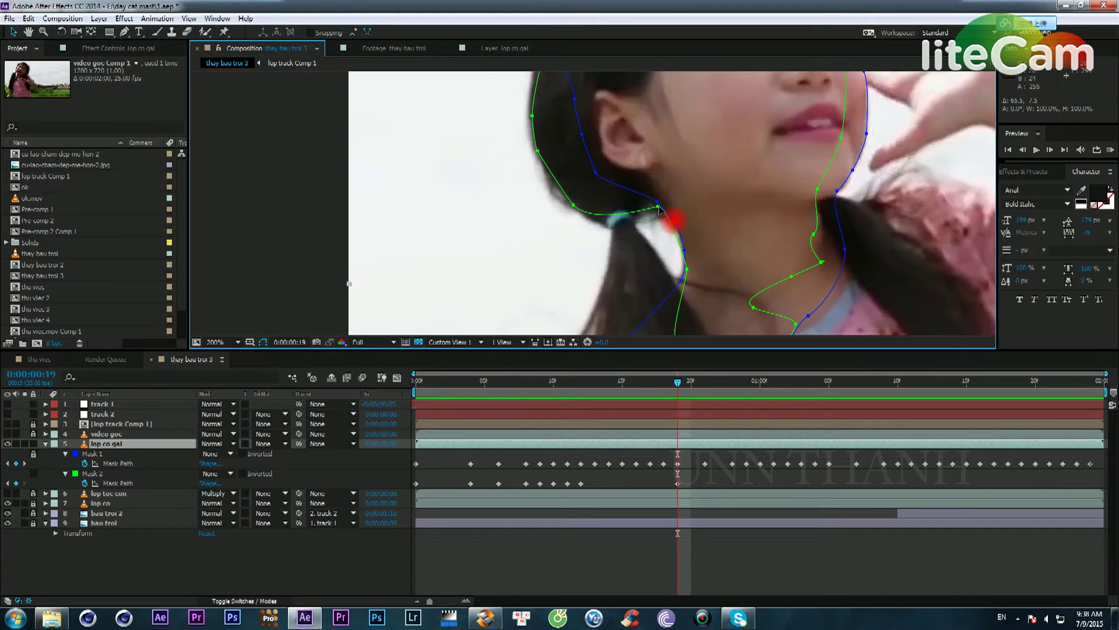
Step: Refine Mask 2's vertices where the hair meets the neck and along the back of the head at frame 19
left_click_drag(658, 207, 673, 203)
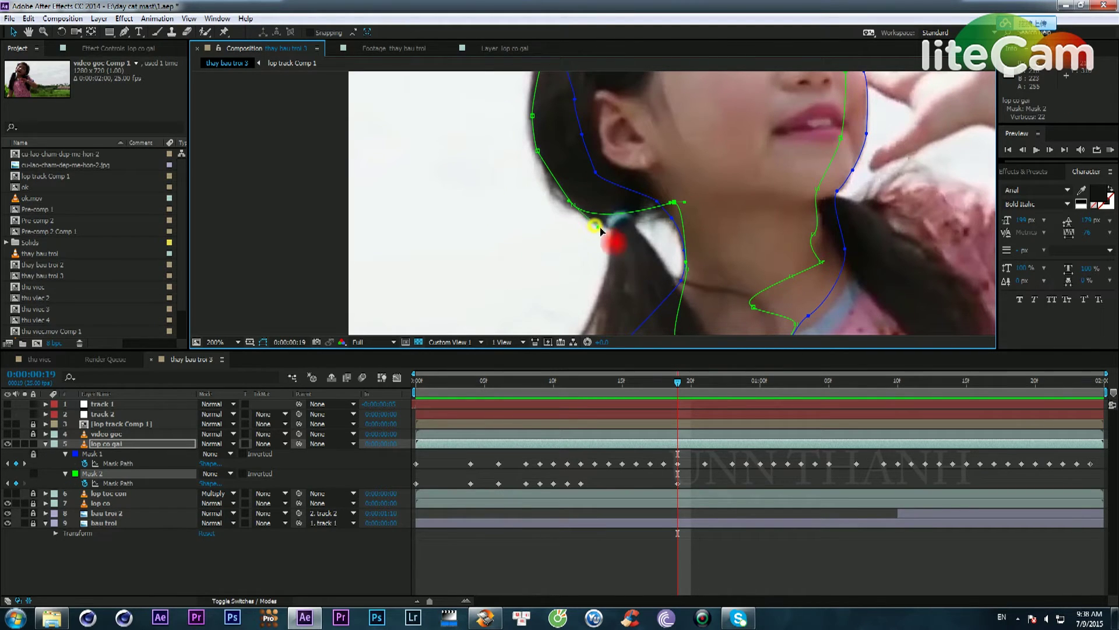
left_click_drag(601, 231, 546, 126)
key("space")
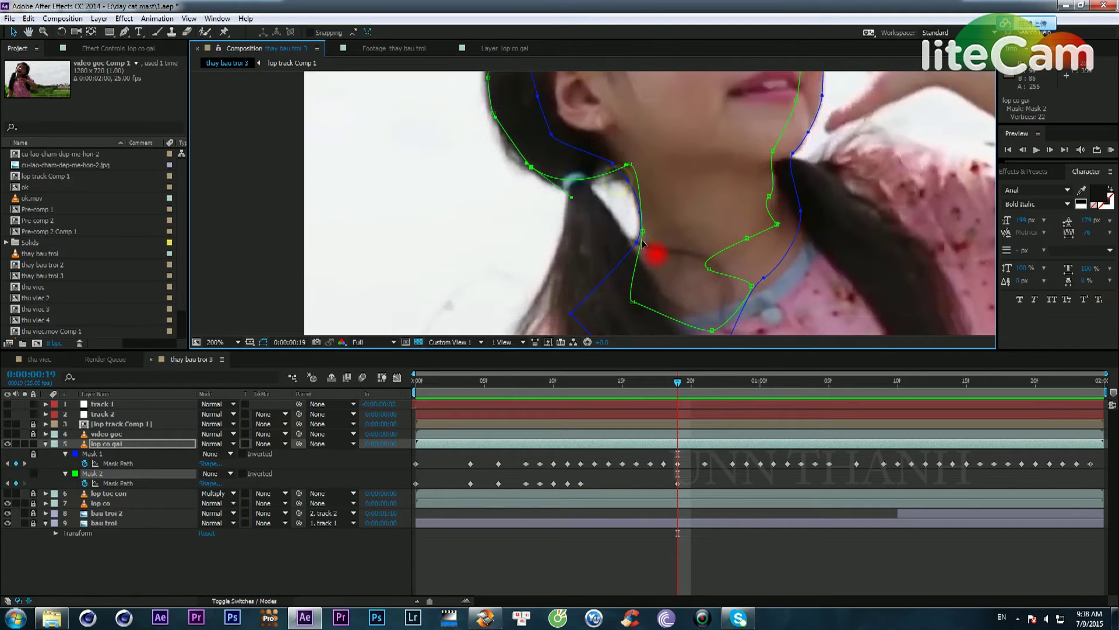
left_click_drag(594, 157, 657, 230)
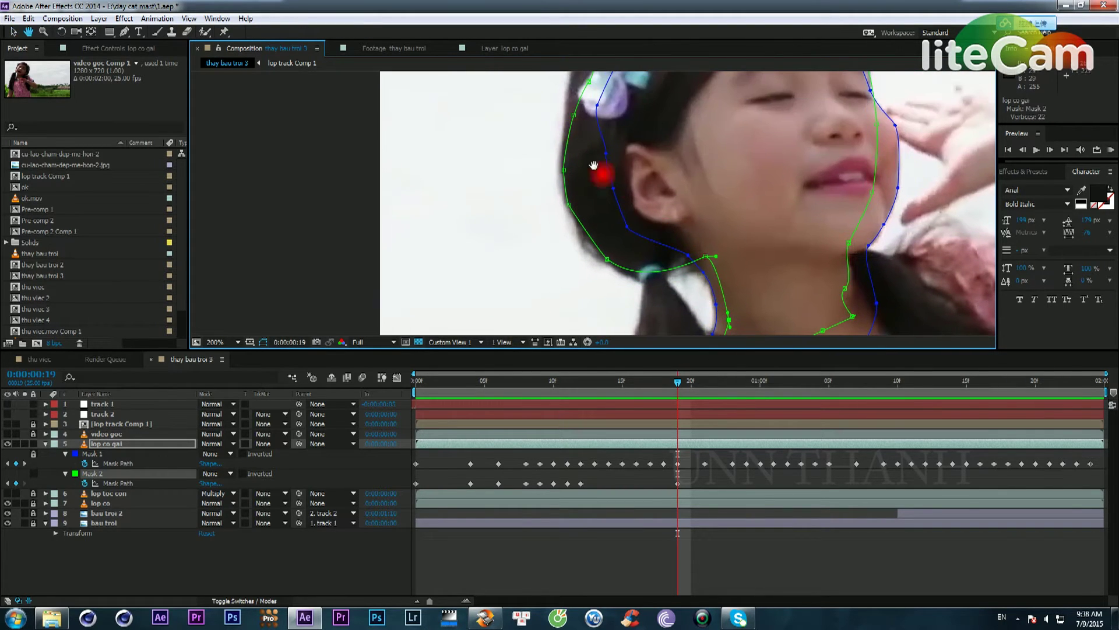
left_click_drag(606, 256, 609, 270)
Step: Move Mask 2's vertices outward around the hair bow at frame 19
left_click_drag(554, 121, 625, 210)
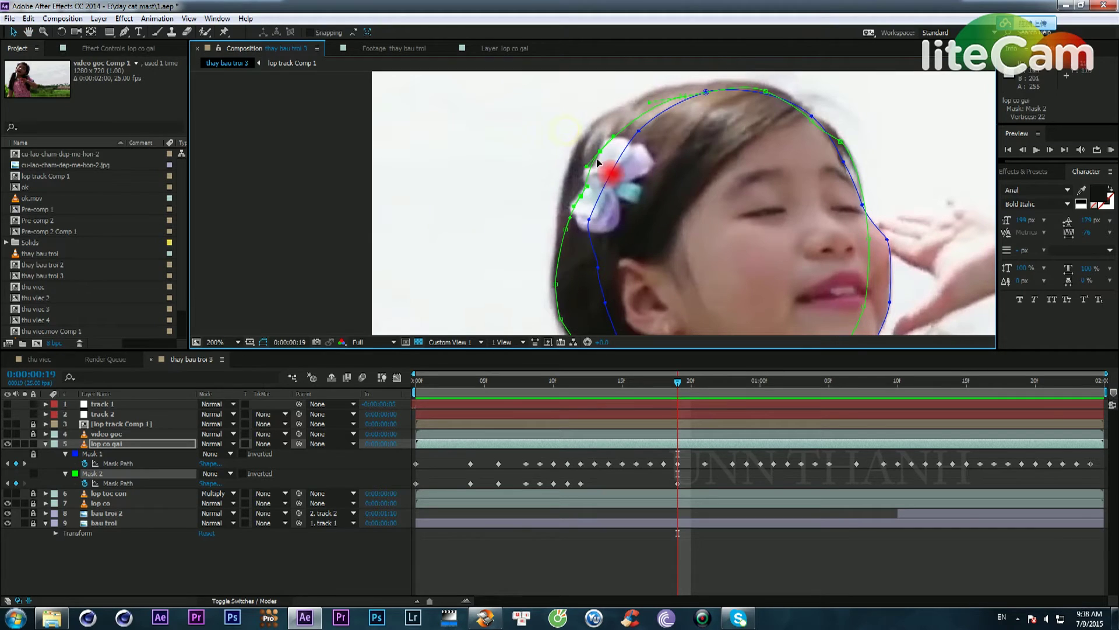
left_click_drag(600, 152, 587, 144)
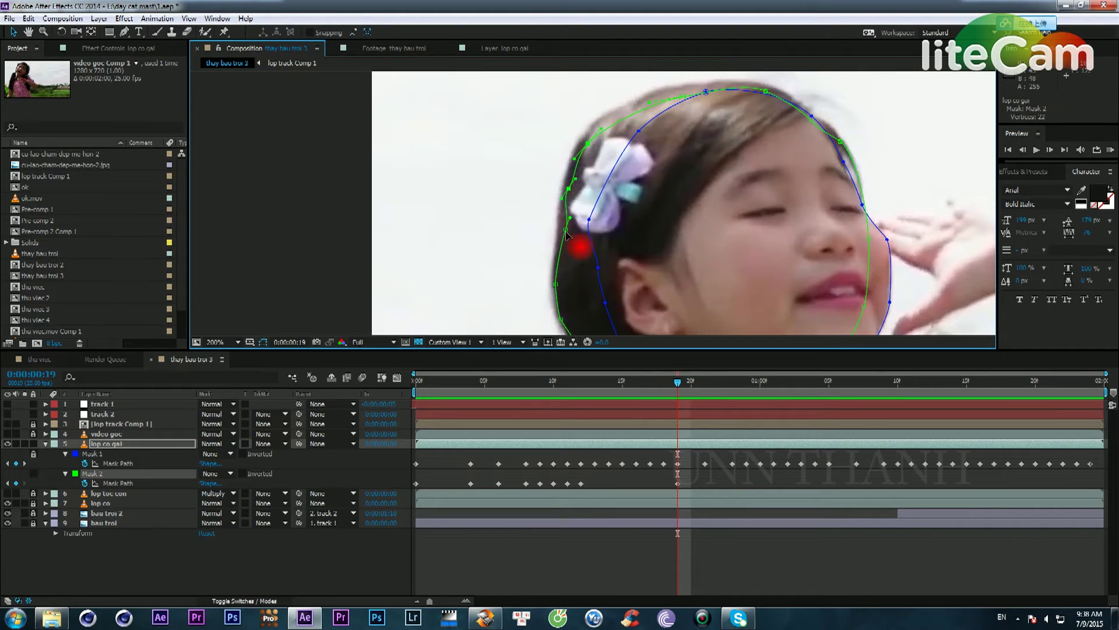
left_click_drag(566, 232, 565, 231)
left_click_drag(655, 154, 573, 233)
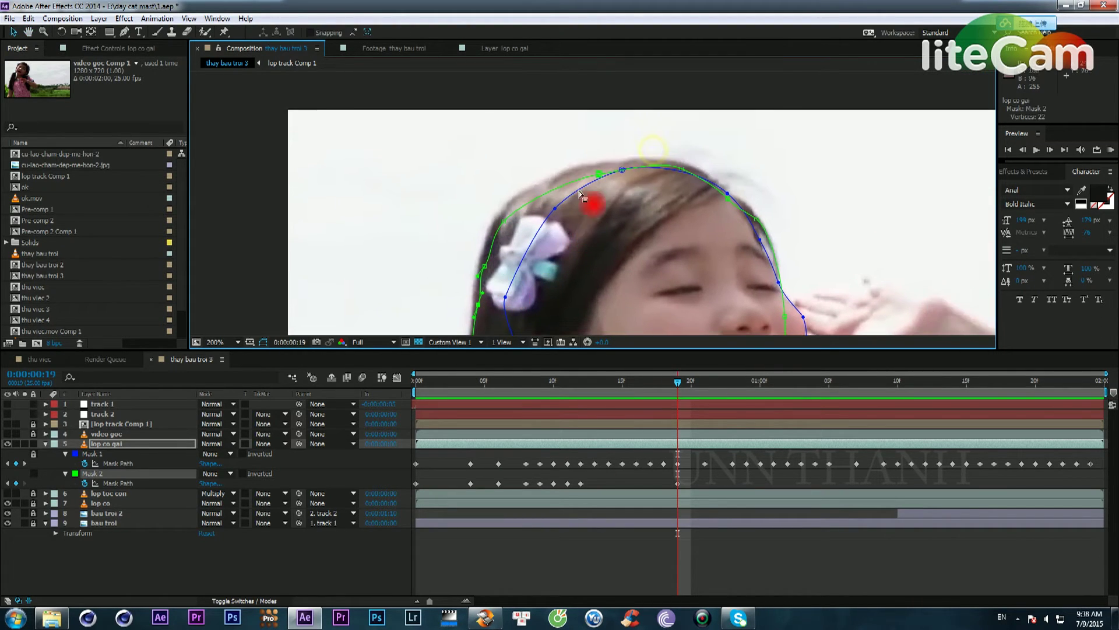
Step: Fit Mask 2's outline to the crown and the hair just above and beside the bow at frame 19
left_click_drag(547, 133, 738, 228)
left_click_drag(683, 171, 682, 168)
left_click(631, 212)
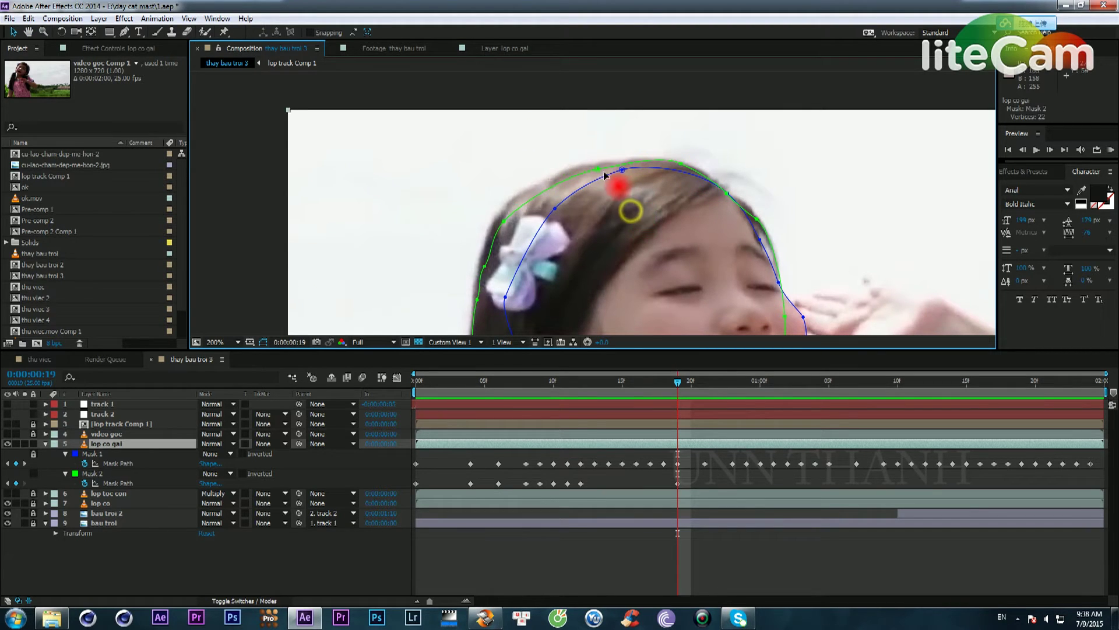
left_click_drag(596, 168, 592, 168)
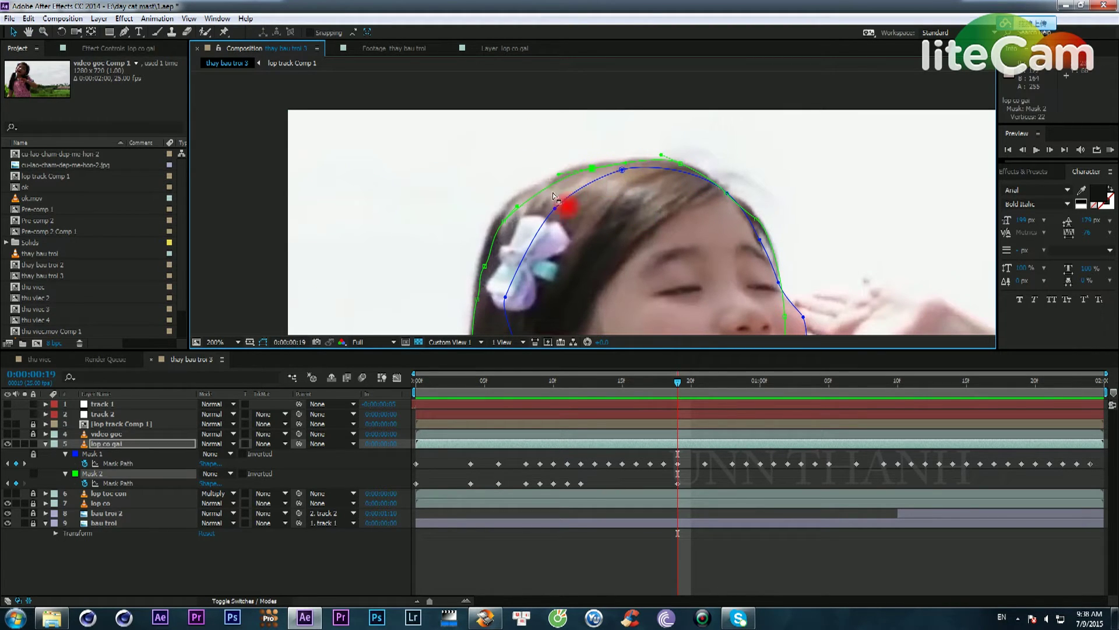
left_click(502, 219)
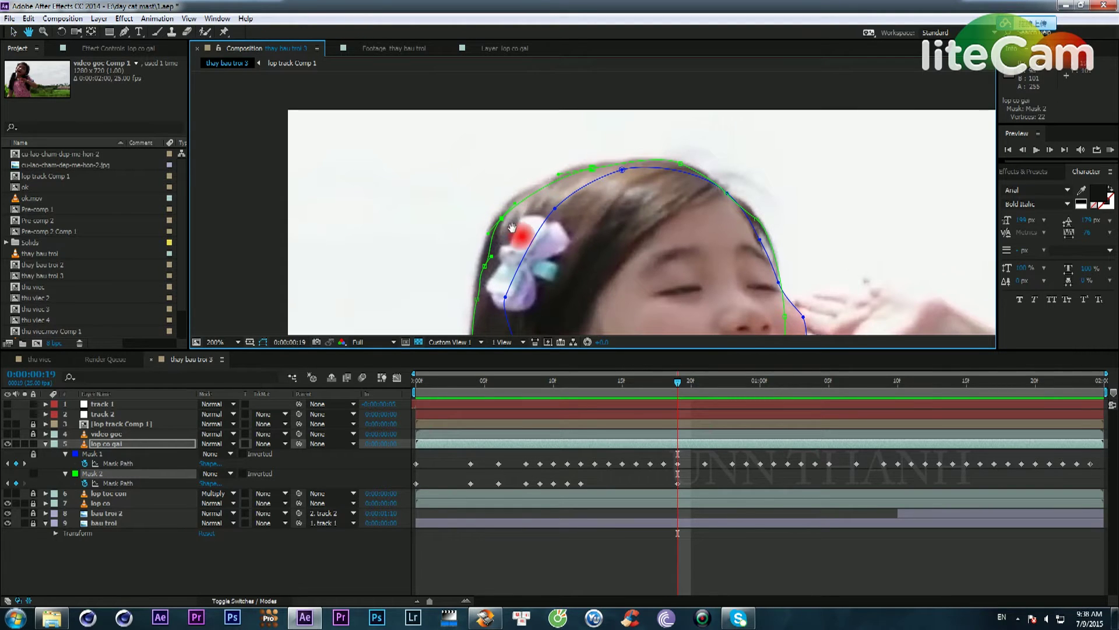
left_click_drag(502, 215, 566, 113)
left_click(542, 200)
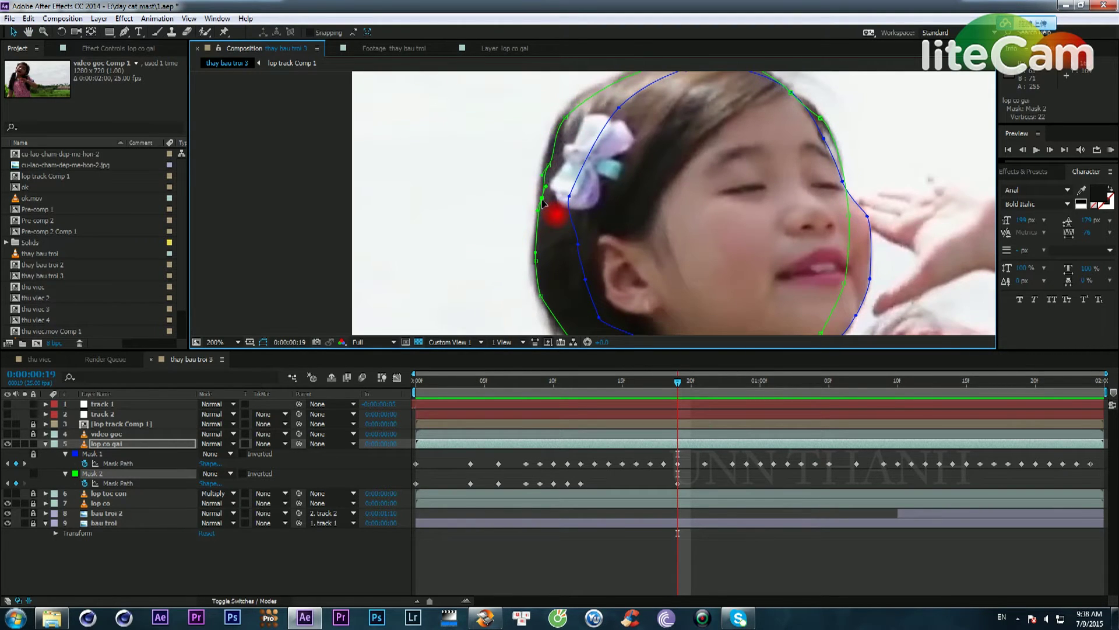
Step: Adjust Mask 2's curve at the forehead and temple on the raised-hand side at frame 19
left_click_drag(631, 197, 604, 111)
left_click_drag(717, 165, 612, 271)
left_click_drag(689, 137, 673, 137)
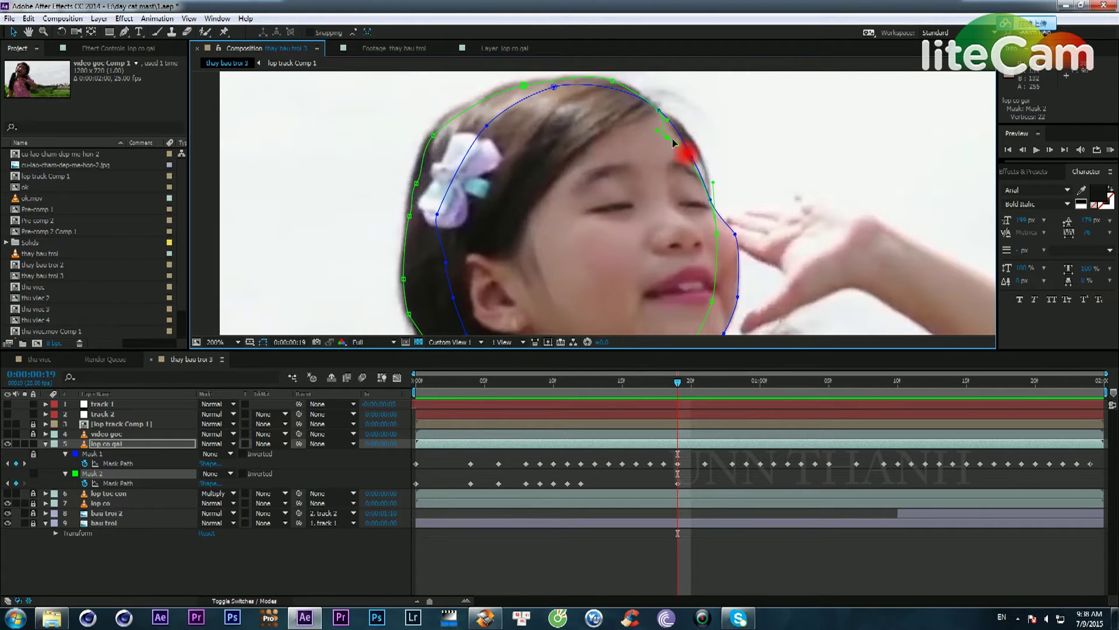
scroll(667, 125, "down", 3)
left_click_drag(621, 190, 646, 150)
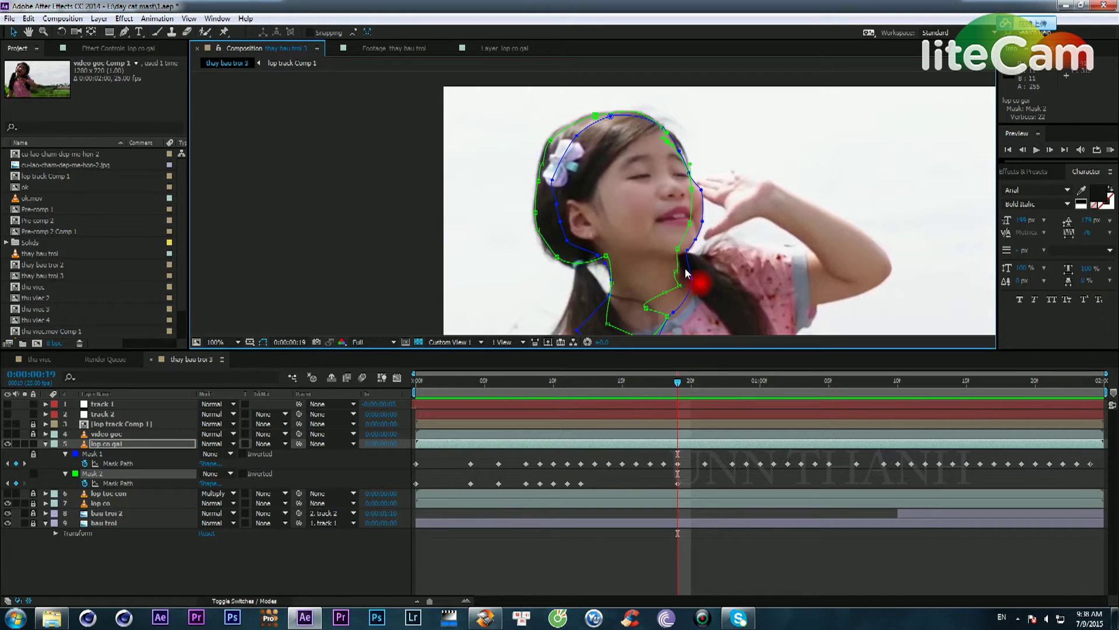
Step: Step through frames 12 to 19 and check how closely Mask 2 follows the head between its keyframes
key("Page_Up")
key("Page_Up")
key("Page_Up")
key("Page_Up")
key("Page_Up")
key("Page_Up")
key("Page_Up")
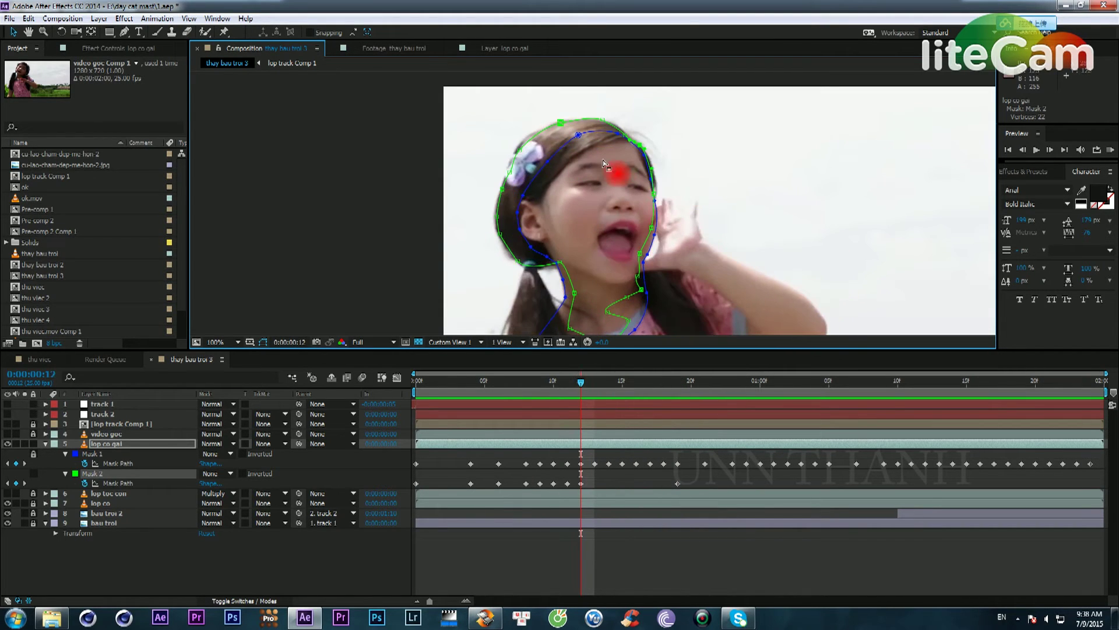
key("Page_Down")
key("Page_Down")
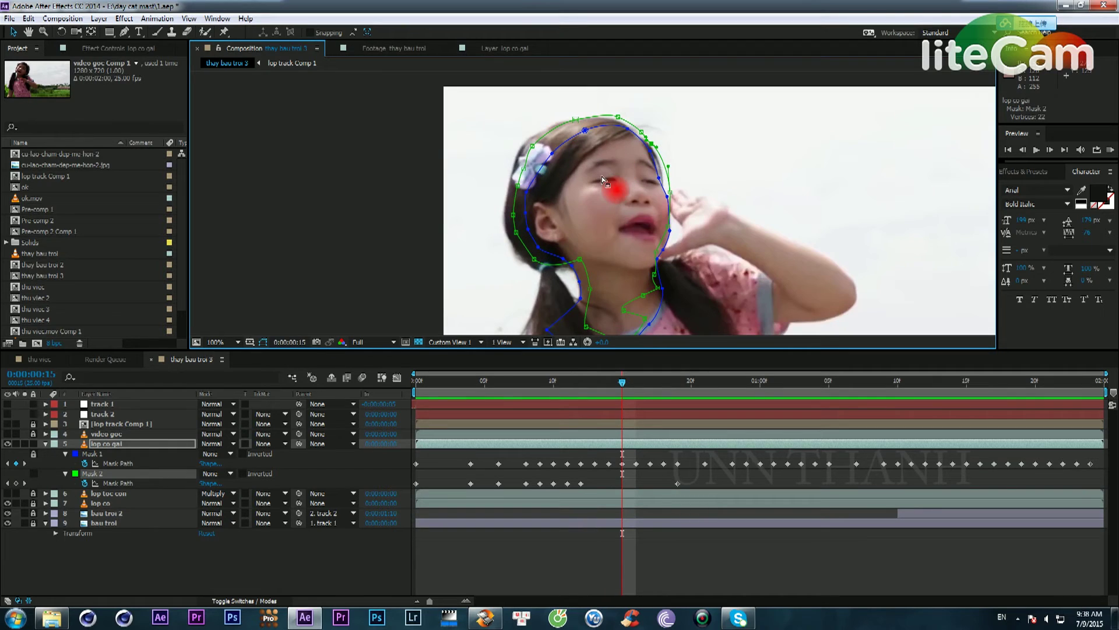
key("Page_Up")
key("Page_Down")
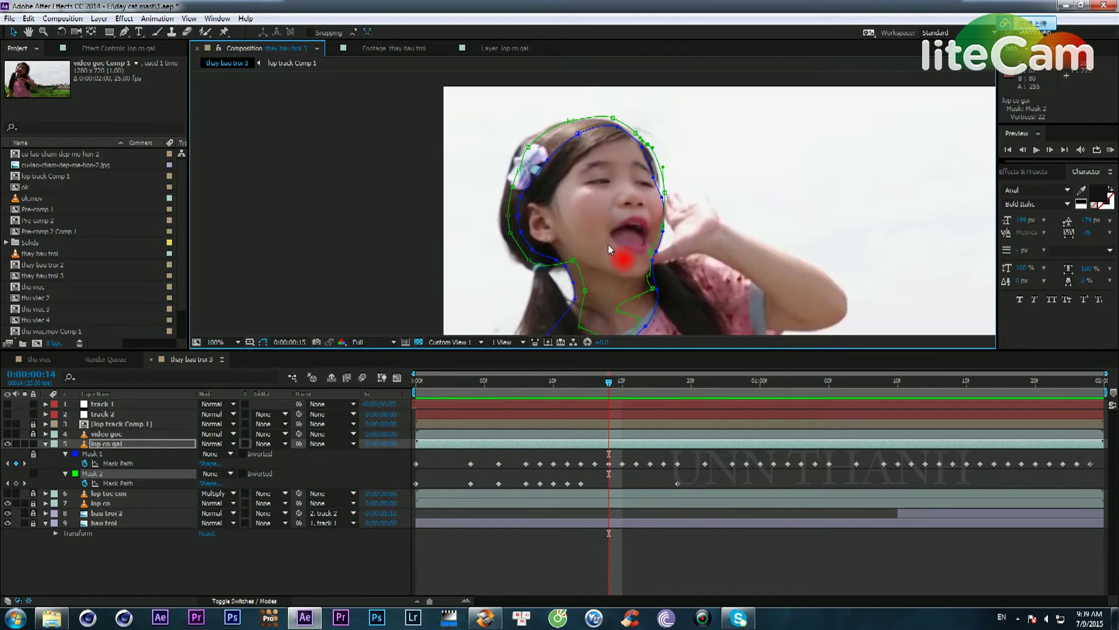
key("Page_Down")
key("Page_Down")
key("Page_Down")
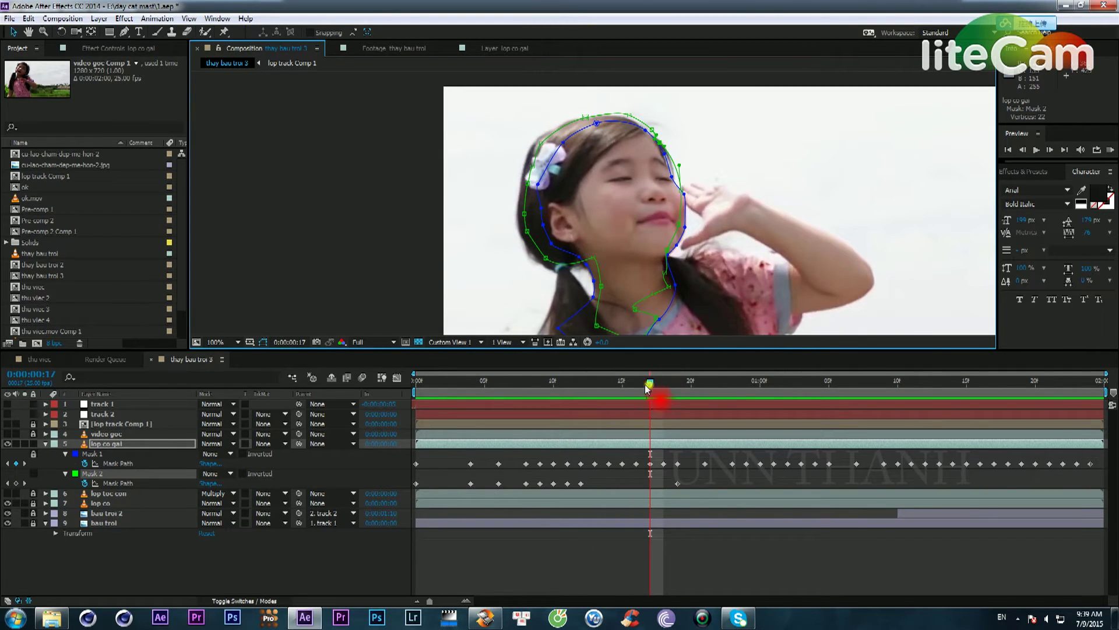
Step: Go to frame 15 and shift the whole of Mask 2 onto the head by about 6.5 px horizontally and 5.5 px vertically
left_click_drag(647, 384, 627, 395)
left_click(596, 184)
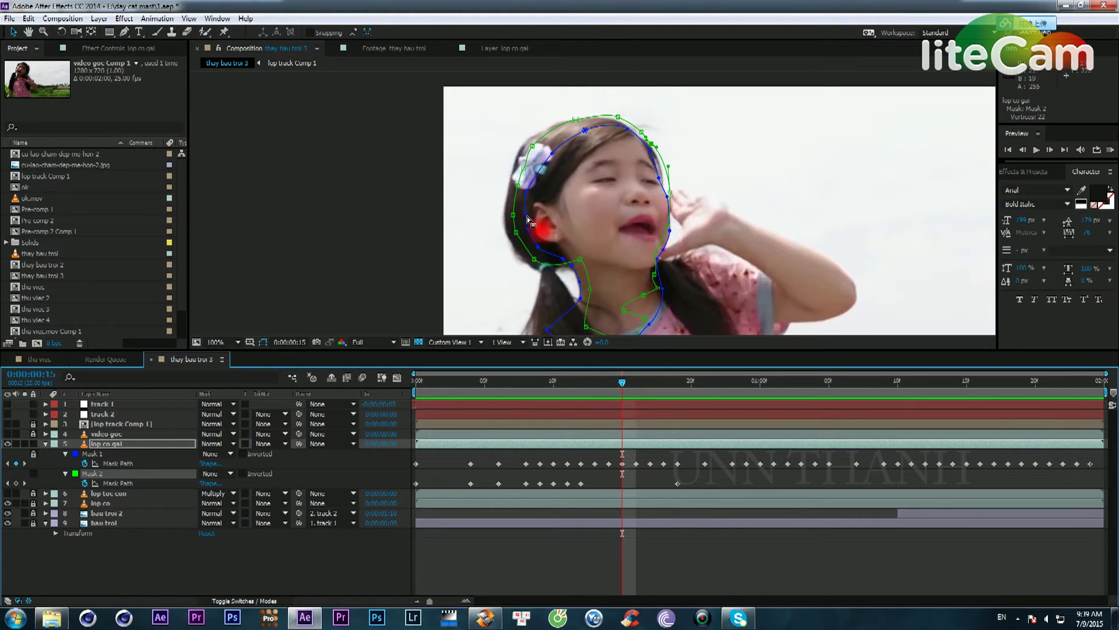
scroll(517, 220, "up", 1)
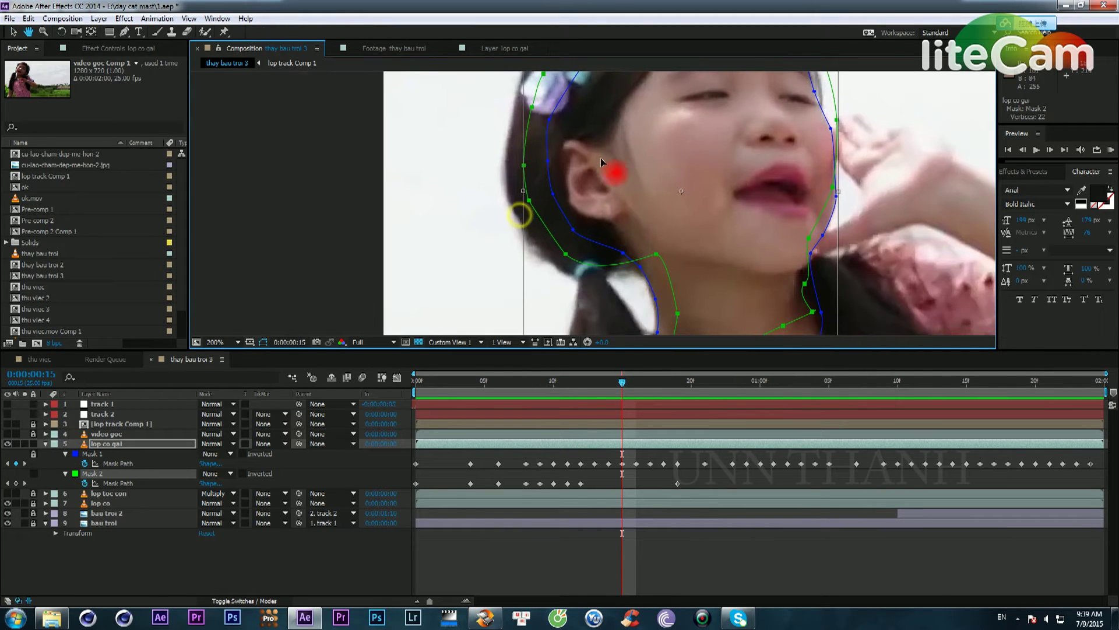
left_click_drag(590, 168, 589, 170)
left_click(604, 489)
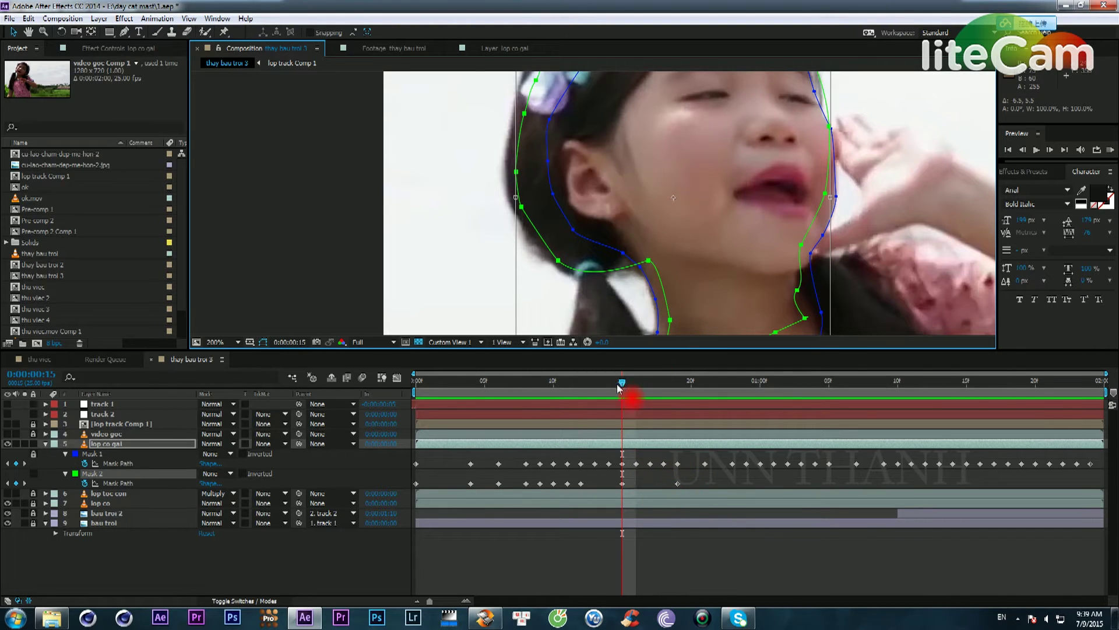
mouse_move(619, 389)
left_mouse_down()
mouse_move(594, 398)
mouse_move(620, 394)
left_mouse_up()
Step: Pull Mask 2's vertices out to the hair edge behind the ear at frame 15
left_click(649, 263)
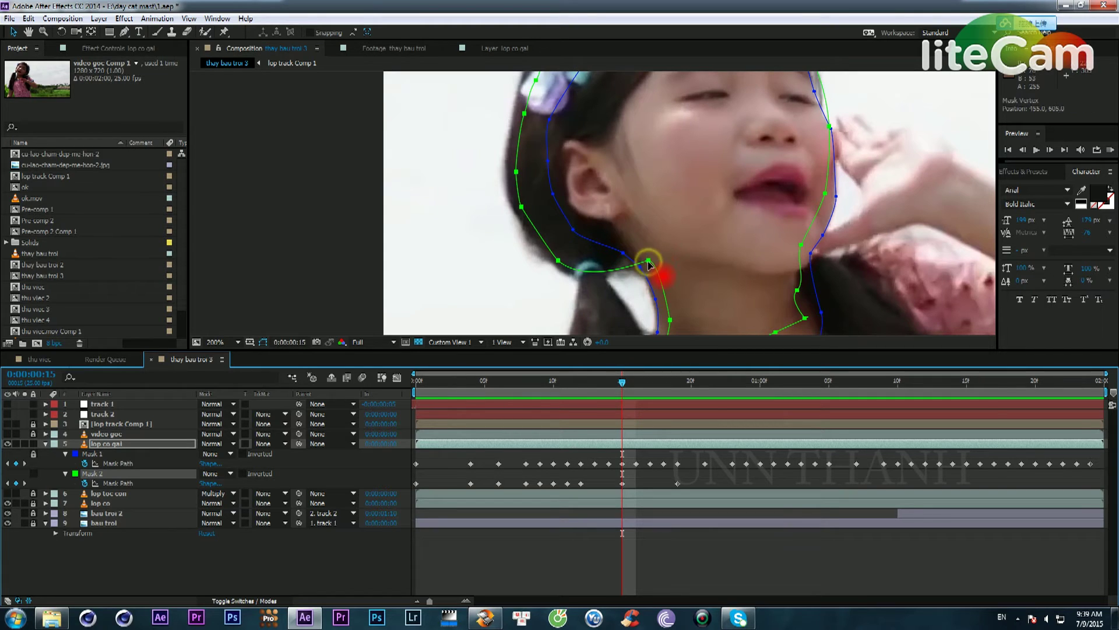
left_click_drag(643, 173, 694, 194)
left_click(599, 230)
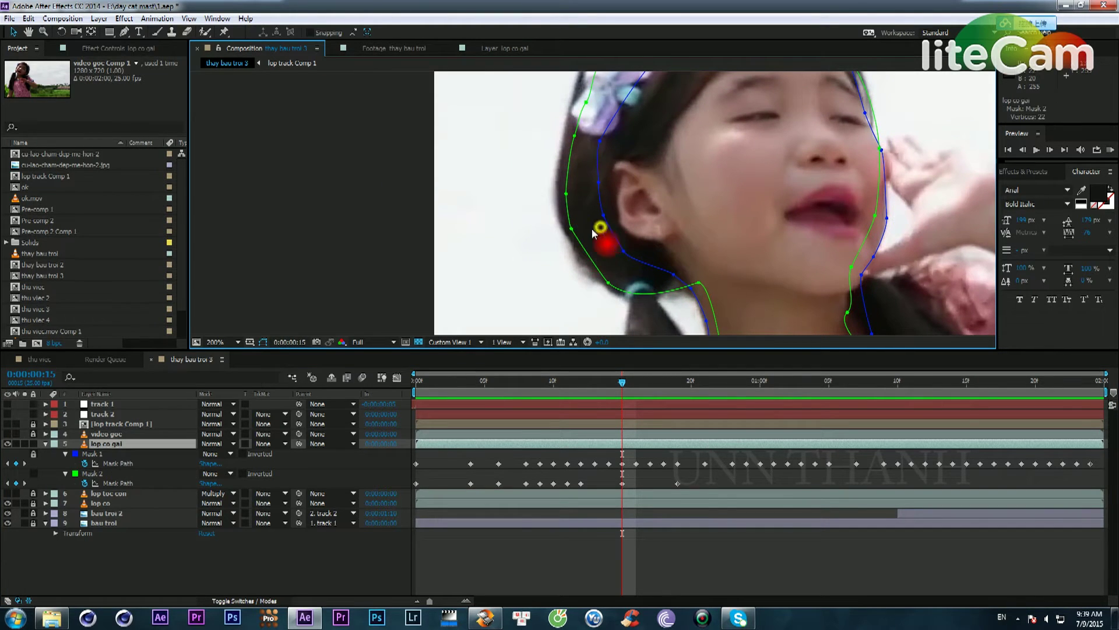
left_click_drag(571, 228, 569, 228)
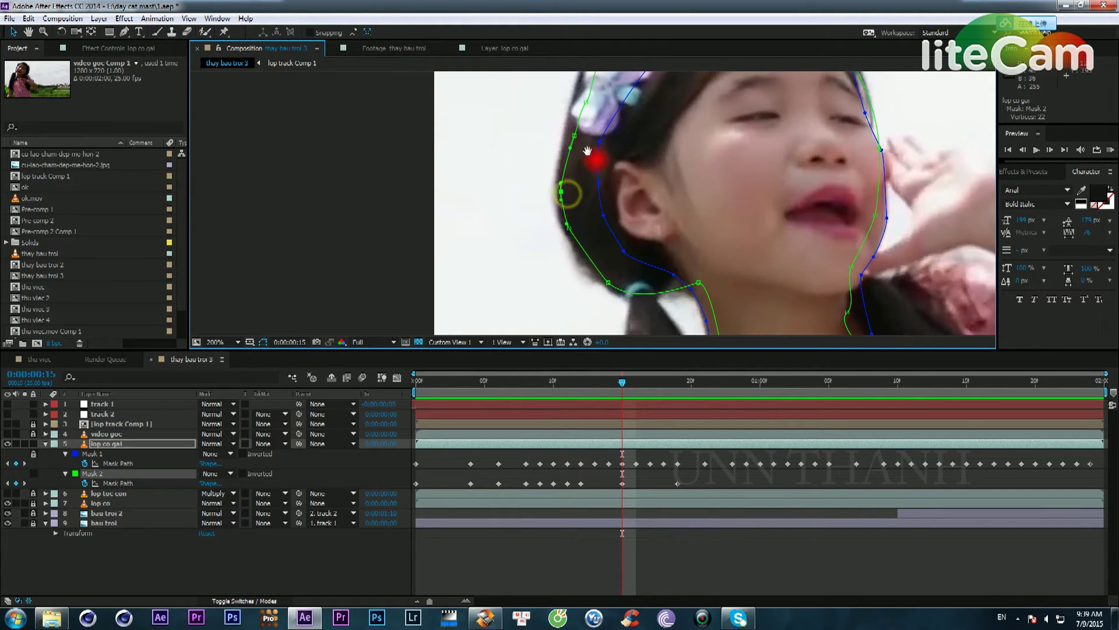
left_click_drag(598, 158, 607, 240)
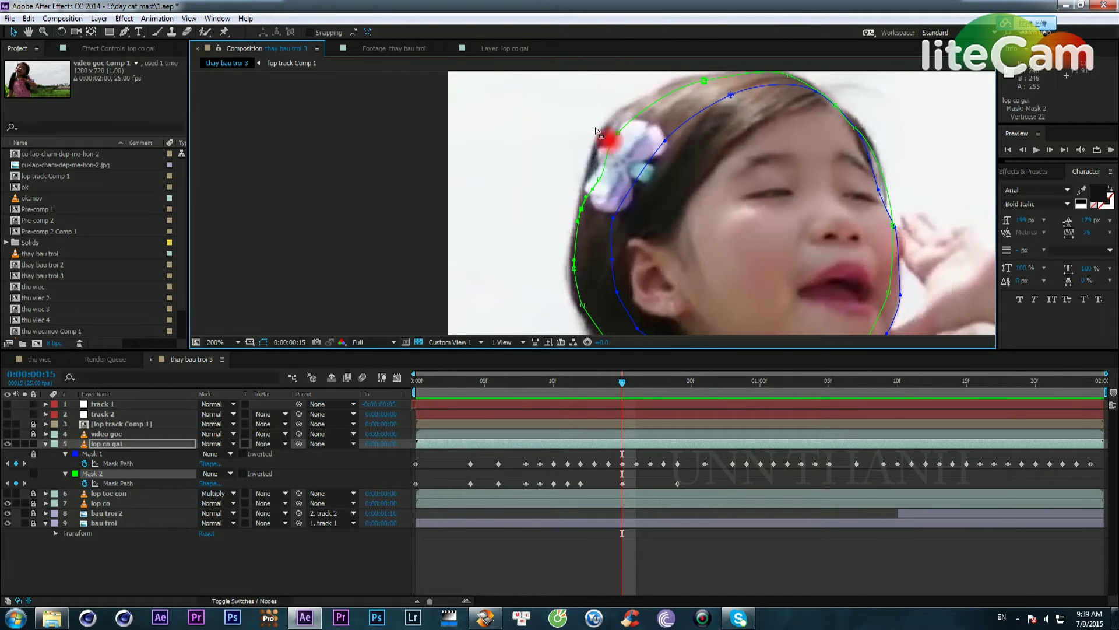
Step: Move Mask 2's vertices outward around the hair bow at frame 15
left_click_drag(584, 112, 644, 196)
left_click_drag(616, 134, 617, 133)
left_click(627, 126)
left_click_drag(602, 177, 593, 169)
left_click_drag(618, 133, 609, 125)
Step: Fit Mask 2's outline to the temple and cheek on the raised-hand side at frame 15
left_click_drag(666, 105, 526, 217)
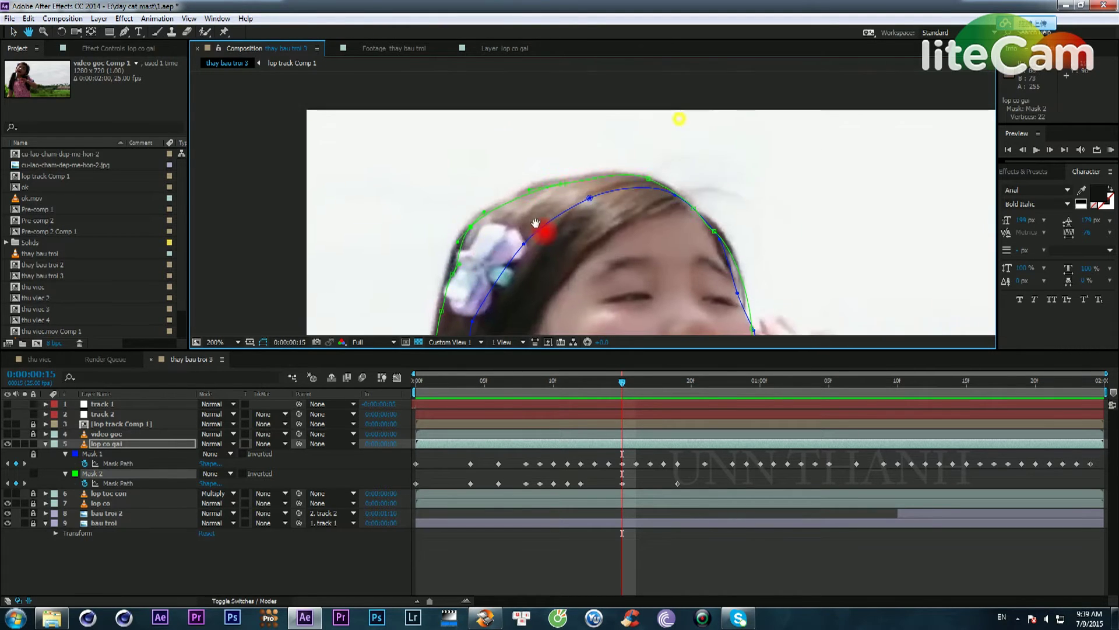
left_click_drag(681, 230, 565, 130)
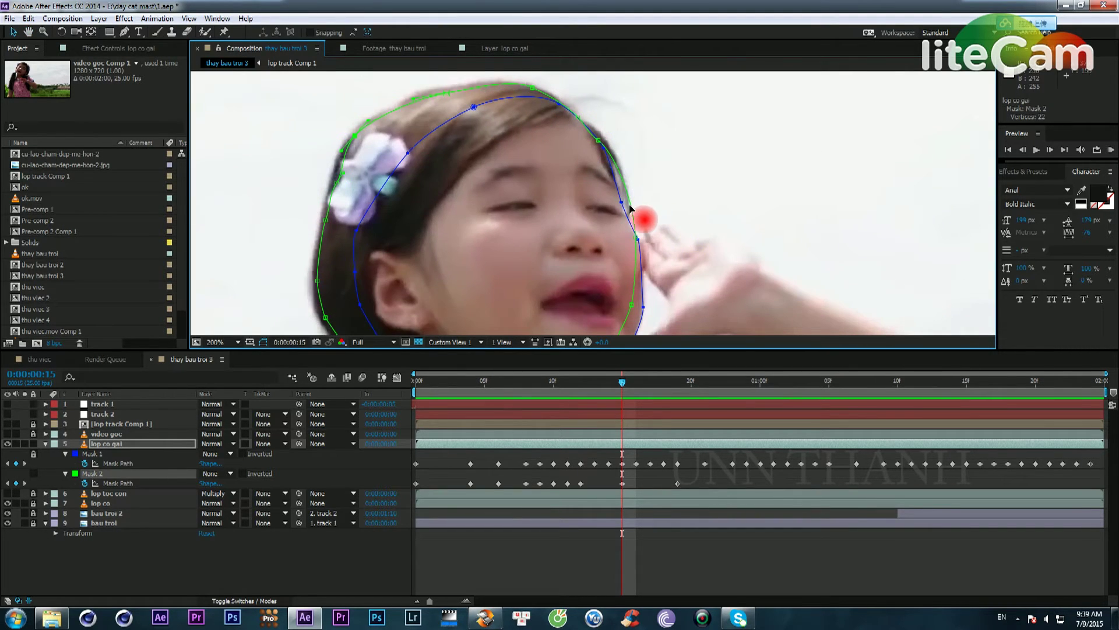
left_click(636, 239)
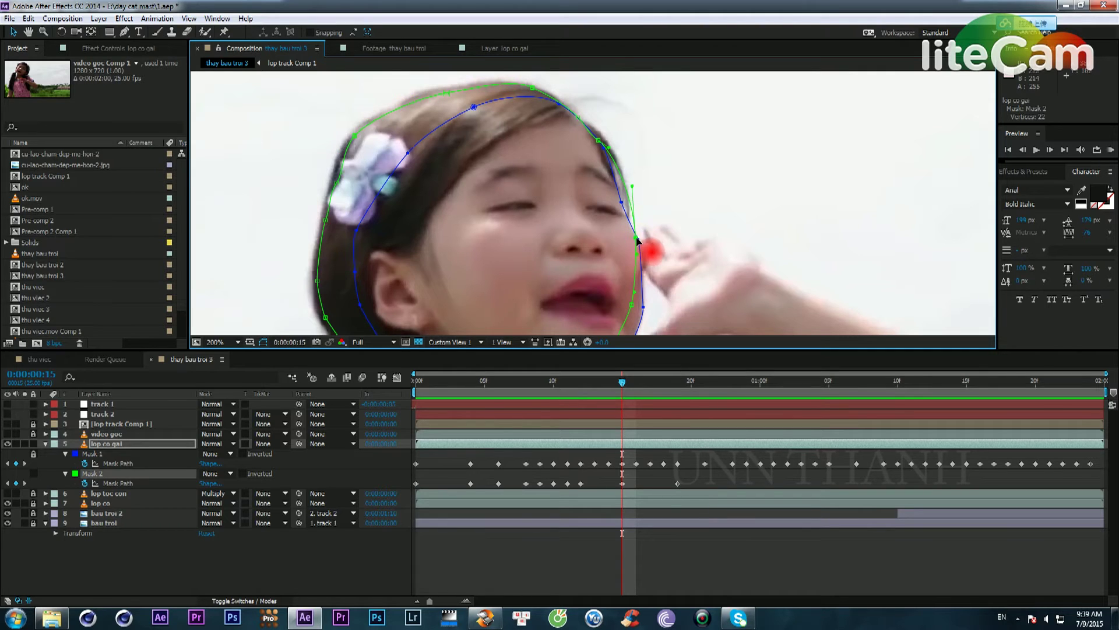
mouse_move(638, 239)
left_mouse_down()
mouse_move(623, 242)
mouse_move(631, 251)
left_mouse_up()
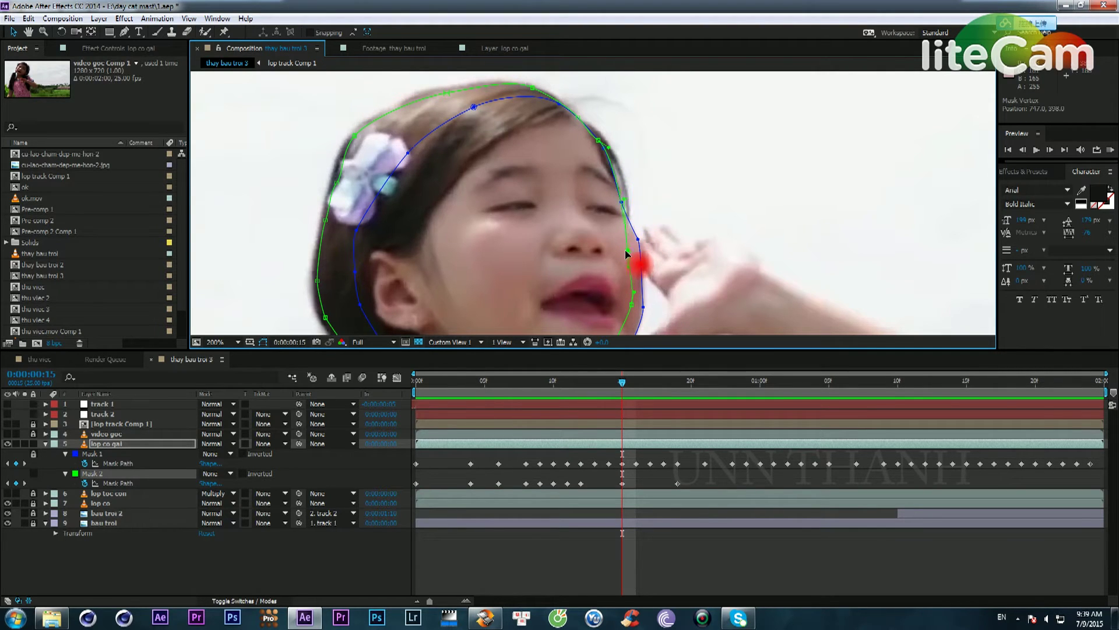
scroll(642, 247, "down", 3)
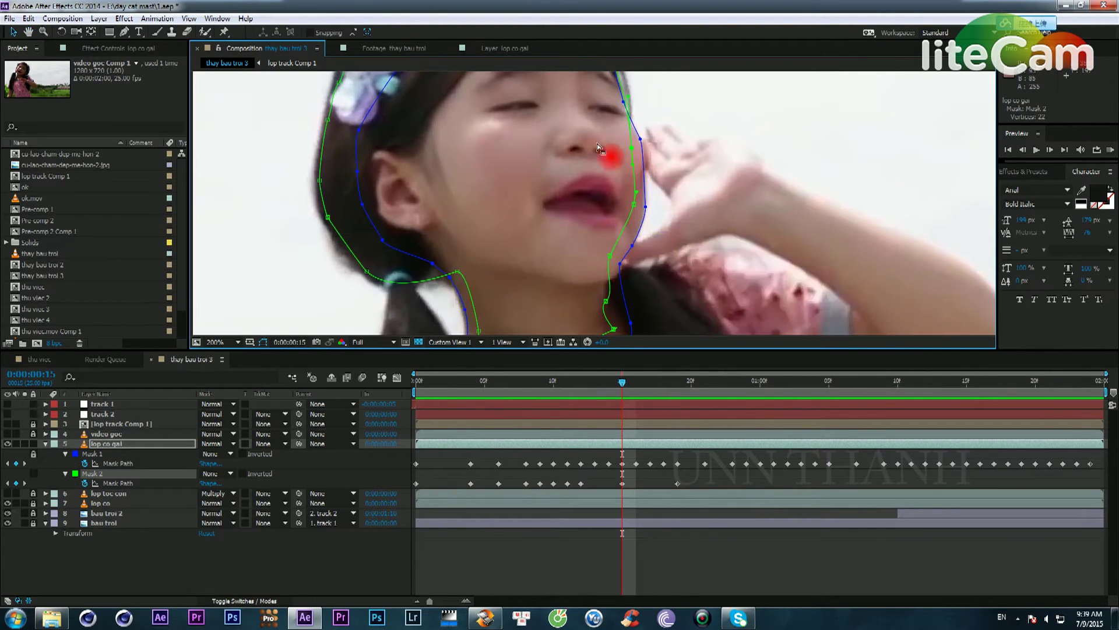
Step: Move Mask 2's neck vertices outward to the ponytail on the raised-hand side at frame 15
left_click_drag(588, 137, 647, 140)
left_click_drag(601, 200, 673, 287)
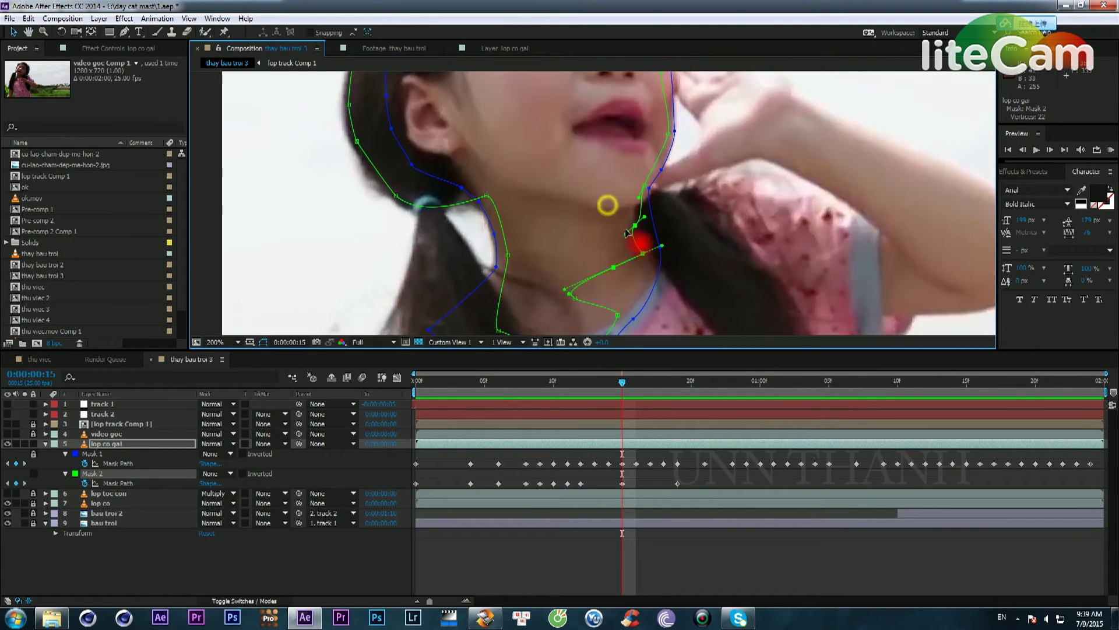
left_click_drag(634, 228, 663, 240)
scroll(607, 242, "down", 1)
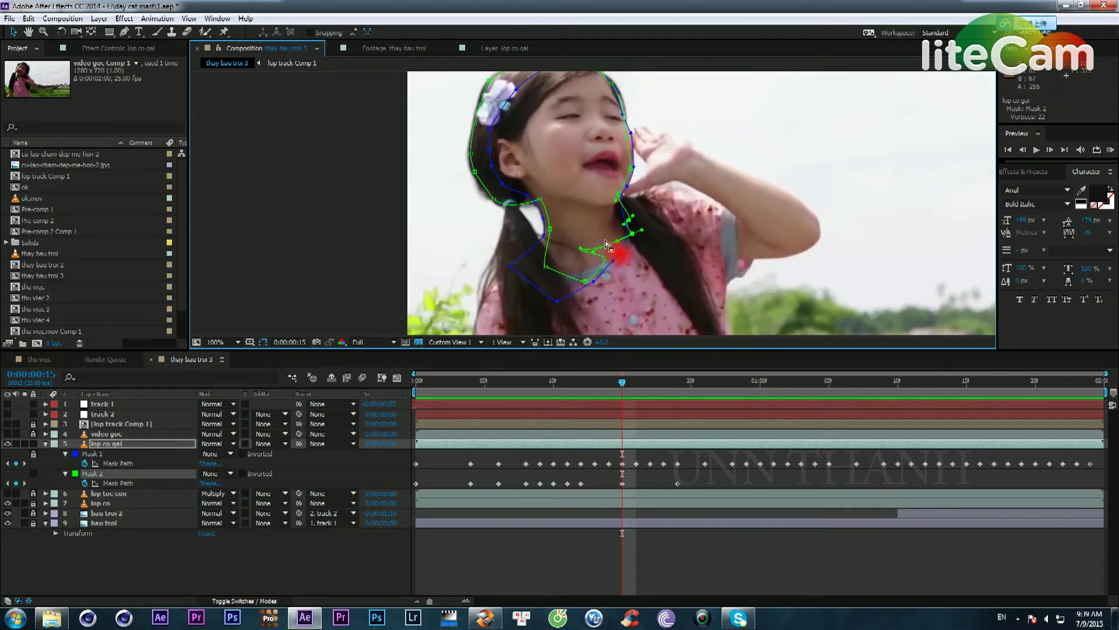
left_click_drag(595, 225, 634, 242)
key("v")
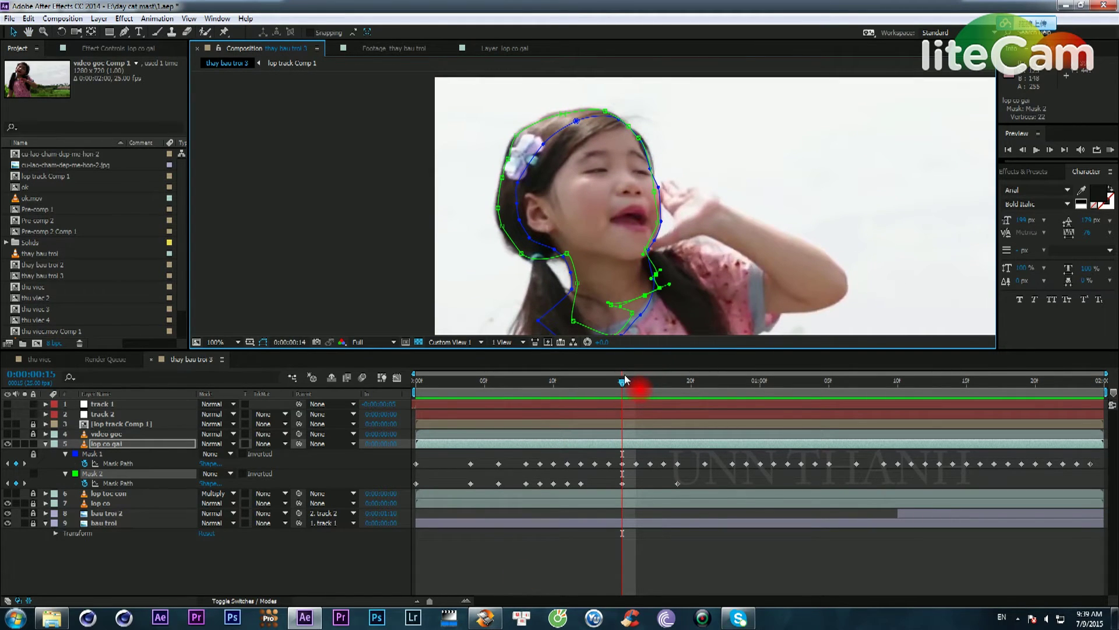
Step: Go to frame 14 and shift the whole of Mask 2 onto the head by about 3 px horizontally and 2 px vertically
key("Page_Up")
key("Page_Up")
key("Page_Up")
key("Page_Down")
key("Page_Down")
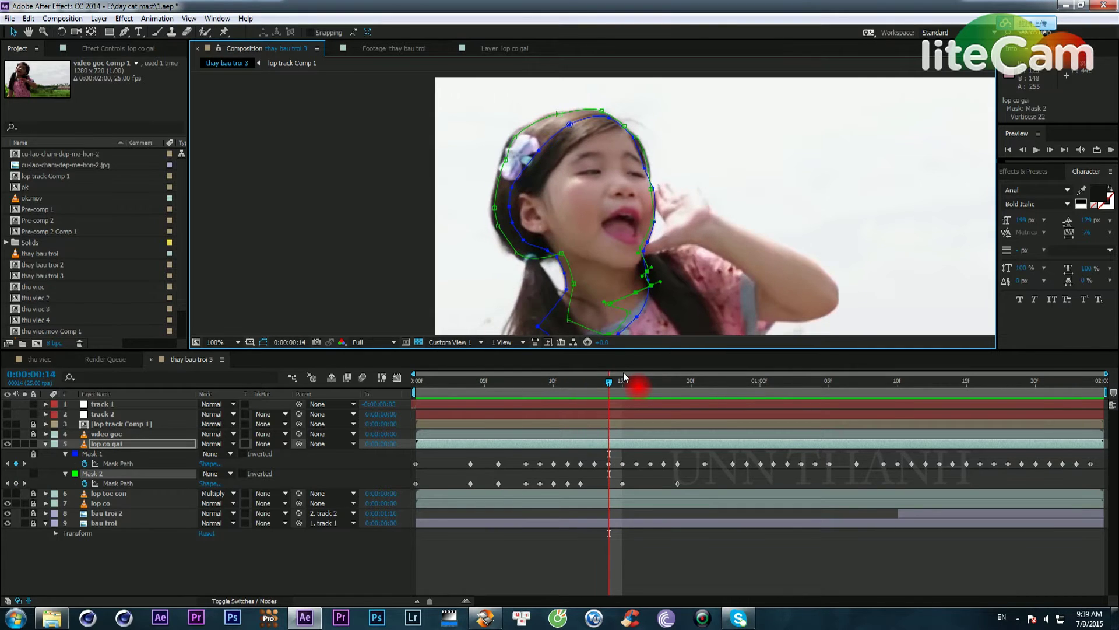
left_click(527, 254)
double_click(498, 225)
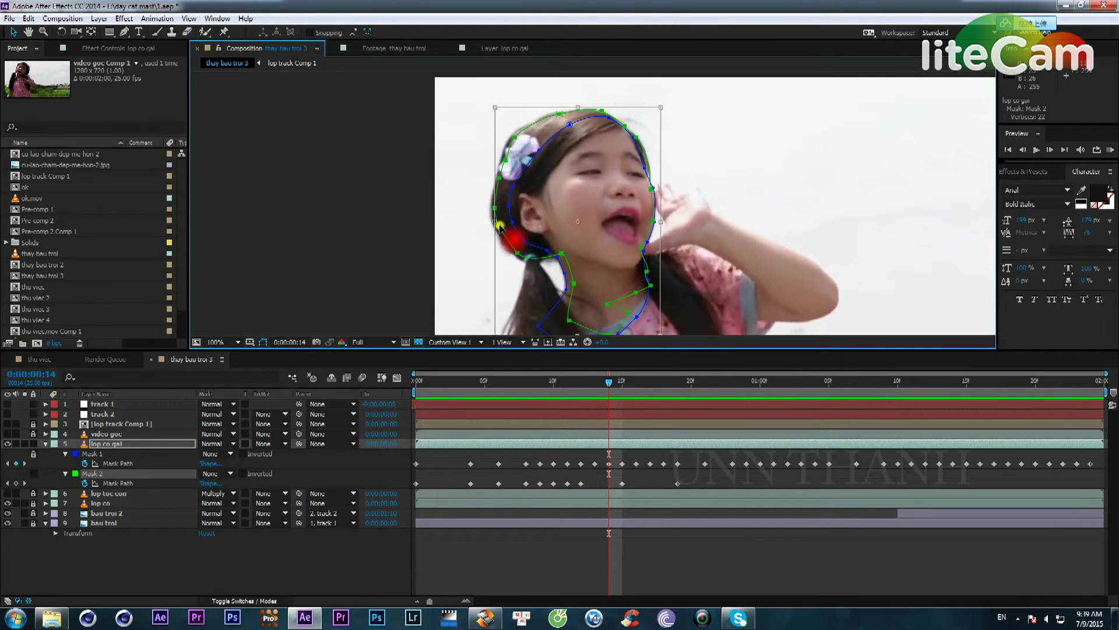
left_click_drag(510, 232, 552, 200)
scroll(558, 205, "up", 1)
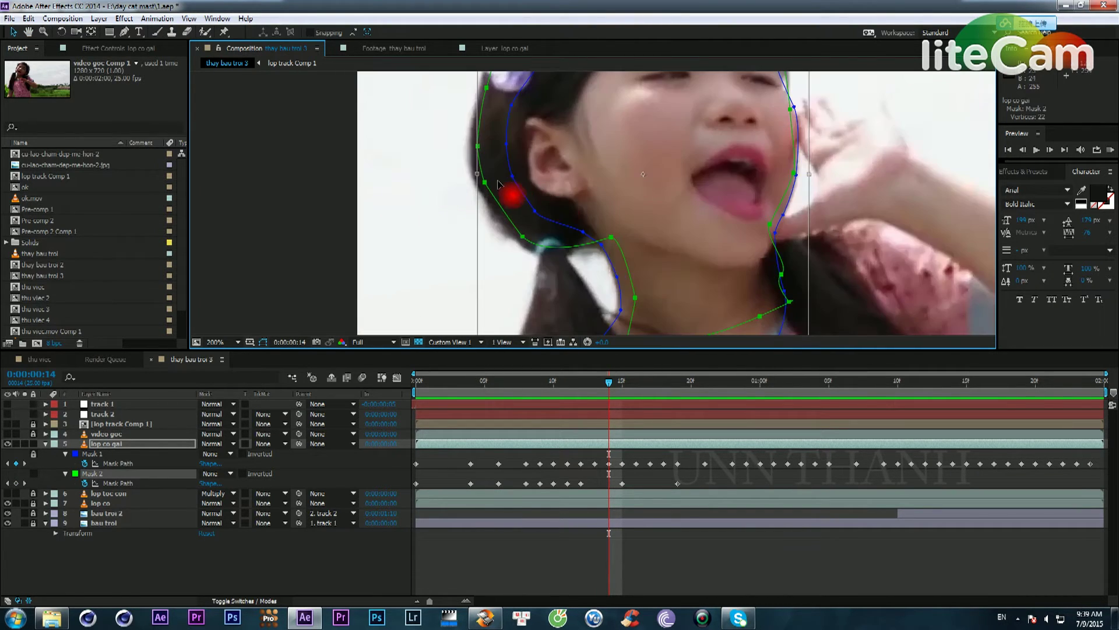
left_click_drag(646, 191, 642, 258)
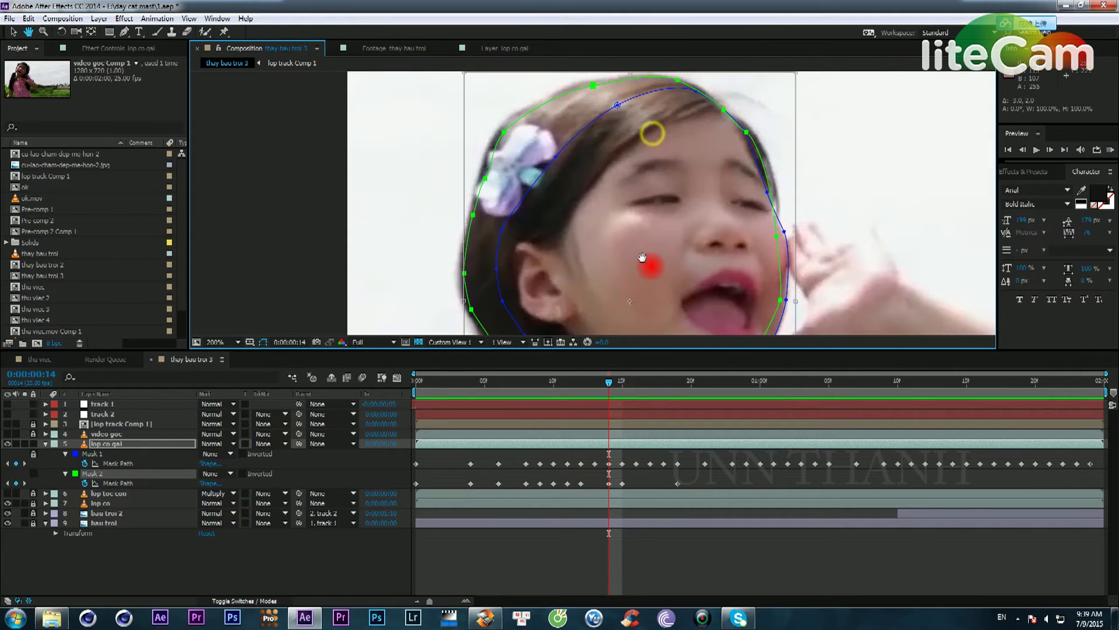
Step: Go to frame 17 and shift the whole of Mask 2 about 4 px left and 1 px down onto the head
key("Page_Up")
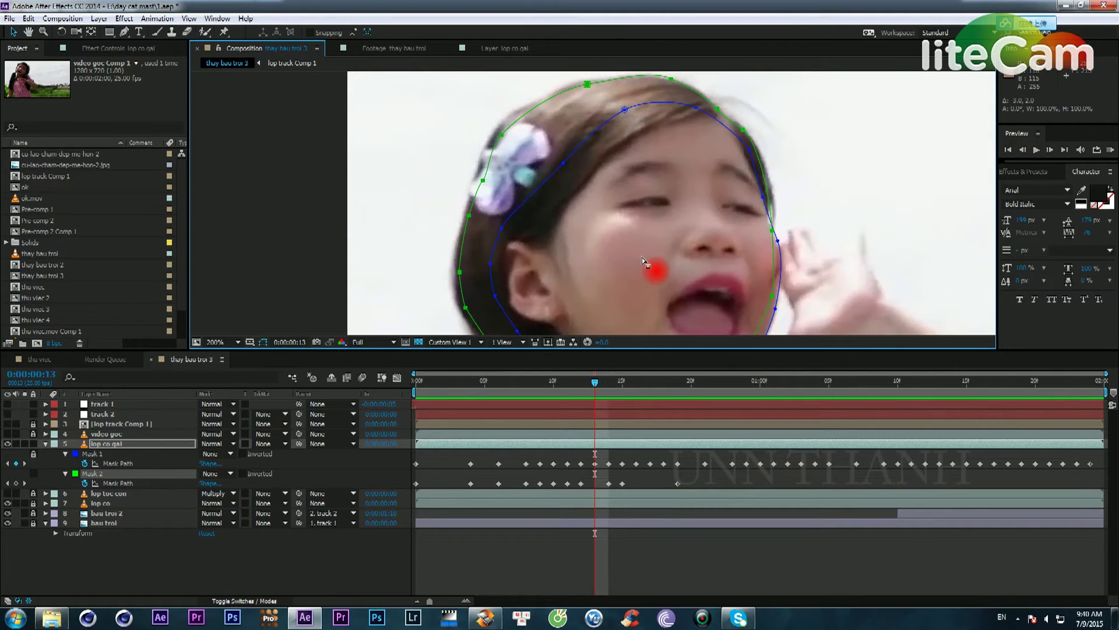
scroll(615, 145, "down", 1)
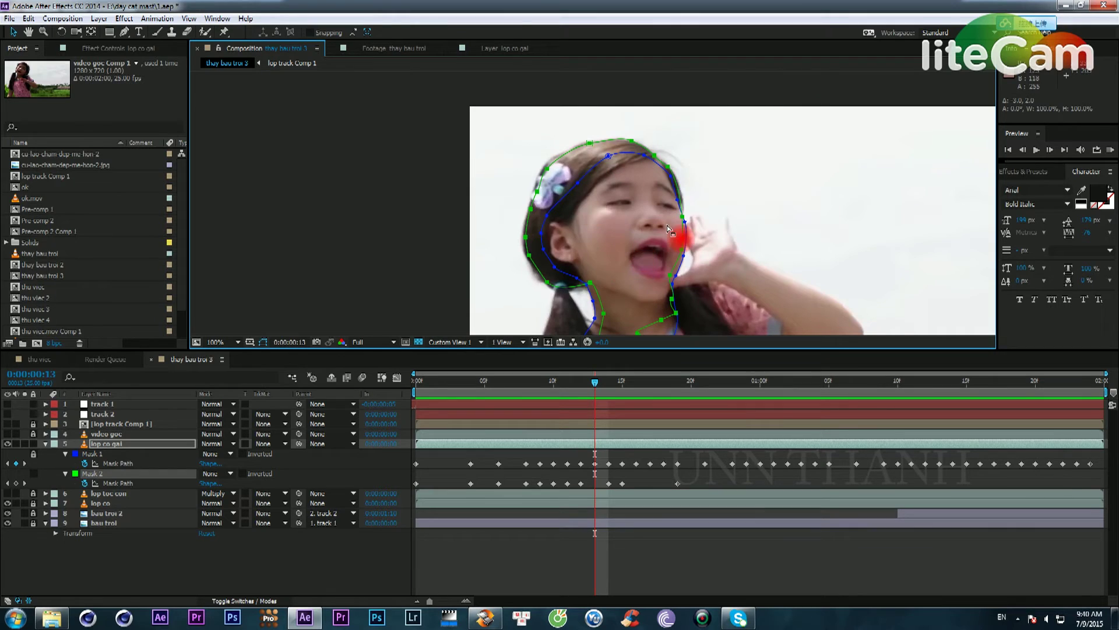
key("Page_Down")
key("Page_Down")
left_click_drag(626, 387, 675, 387)
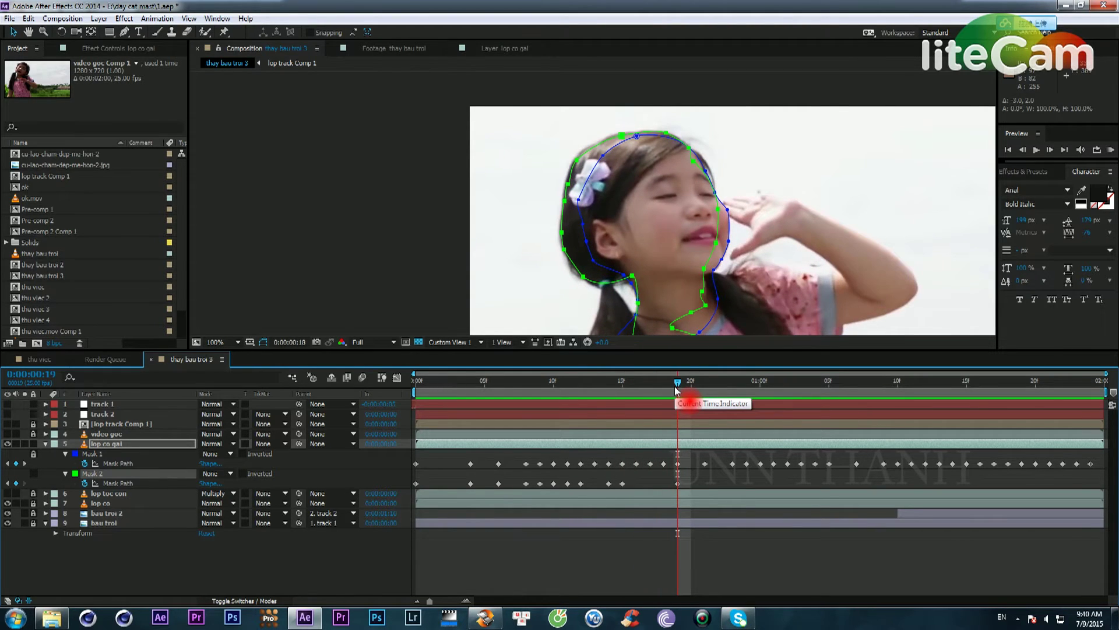
key("Page_Up")
key("Page_Up")
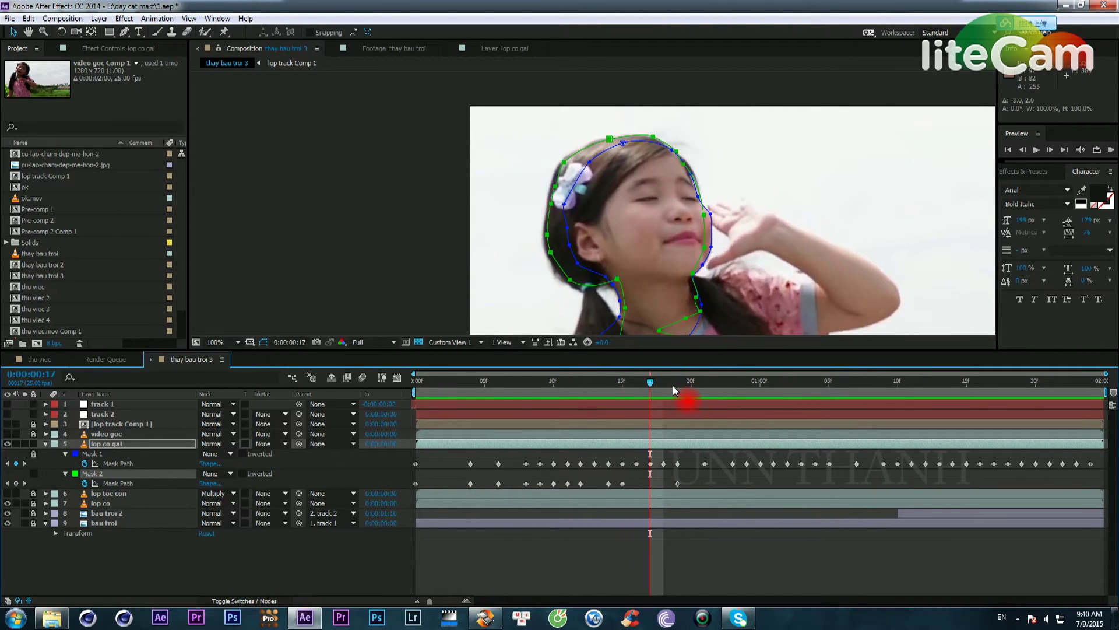
left_click(707, 216)
double_click(704, 214)
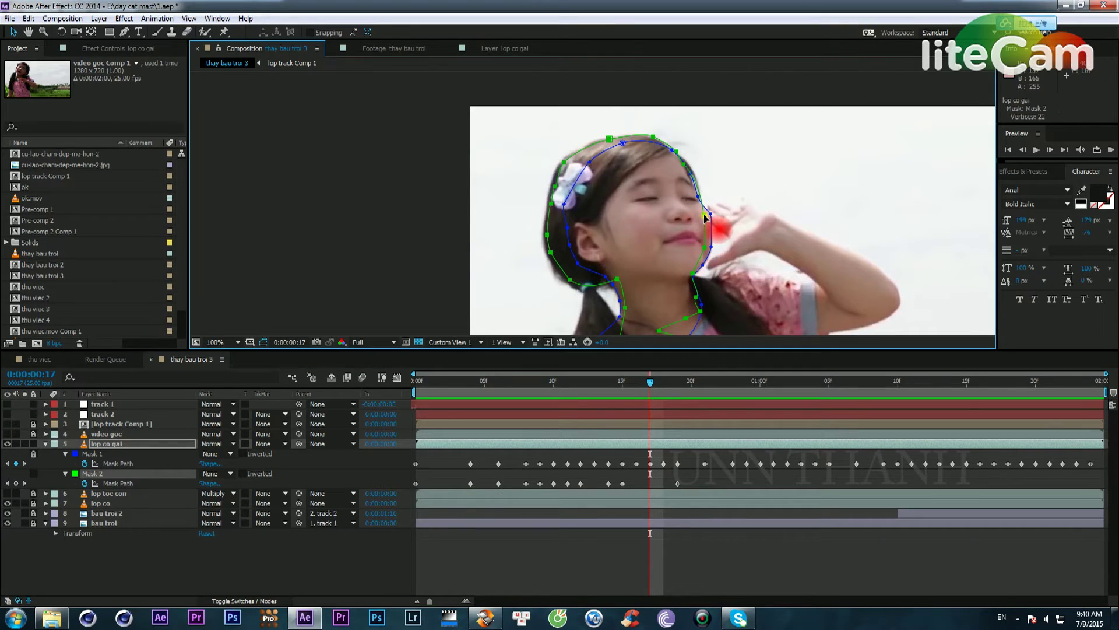
left_click_drag(704, 214, 688, 226)
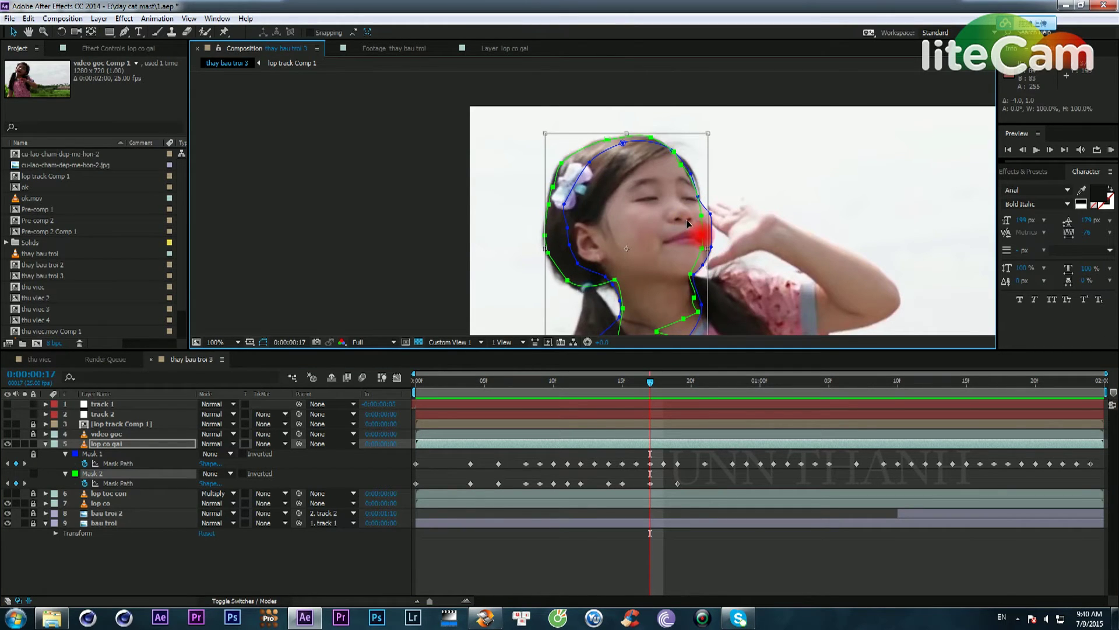
Step: Check how Mask 2 follows the girl's head between frames 14 and 19
key("Page_Down")
key("Page_Down")
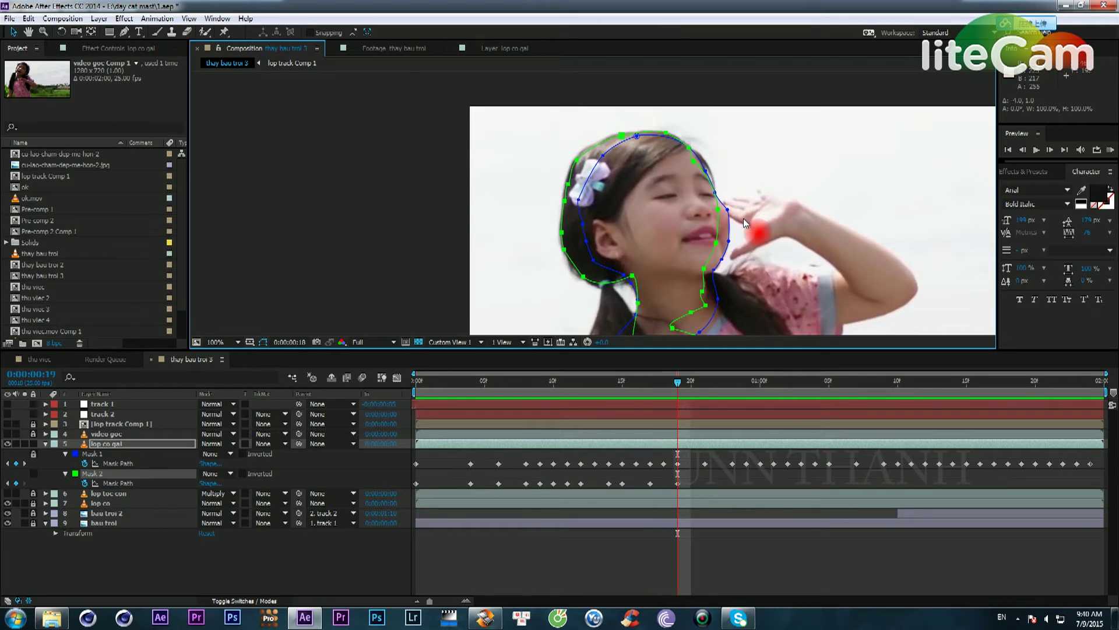
key("Page_Up")
key("Page_Up")
key("Page_Up")
key("Page_Up")
key("Page_Up")
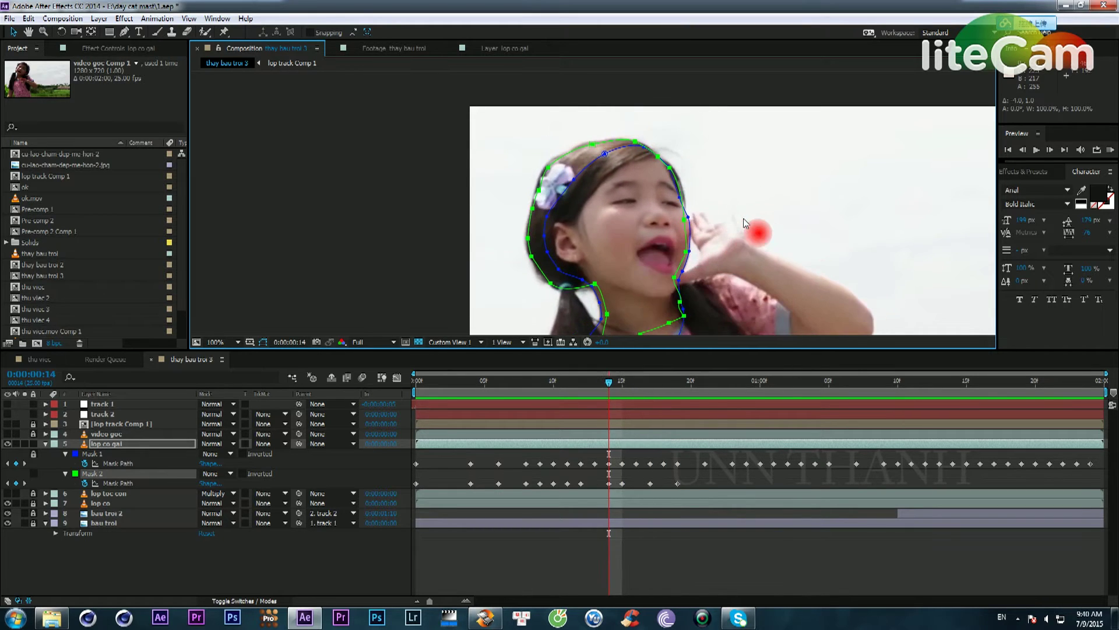
key("Page_Down")
key("Page_Down")
left_click_drag(646, 385, 672, 410)
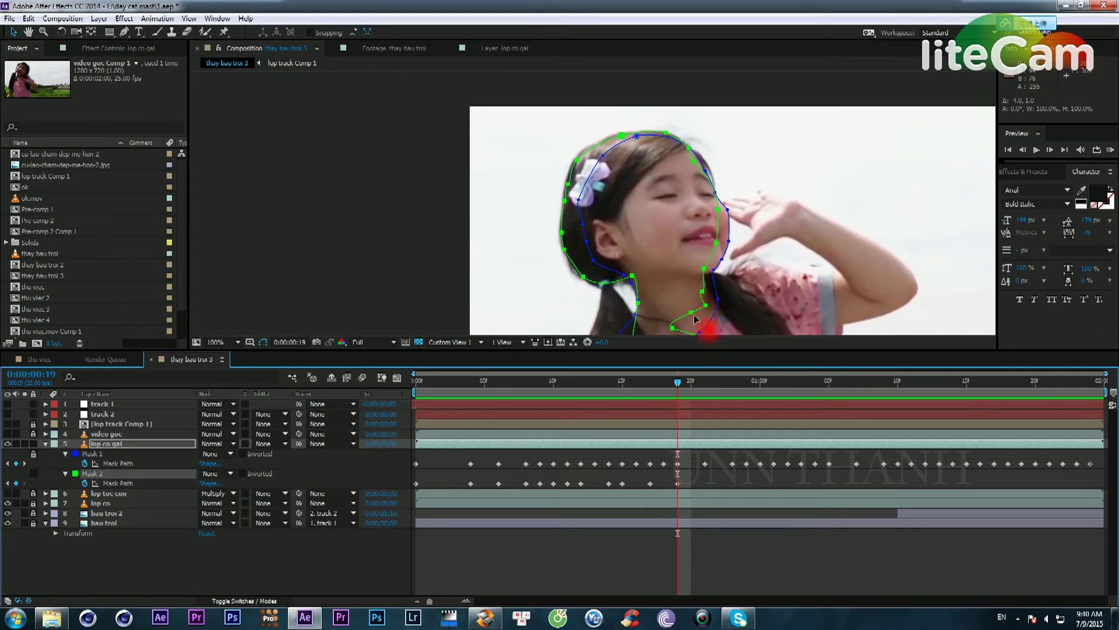
Step: Go to 0:00:01:03 and move the whole of Mask 2 across onto the girl's head
left_click_drag(664, 266, 629, 223)
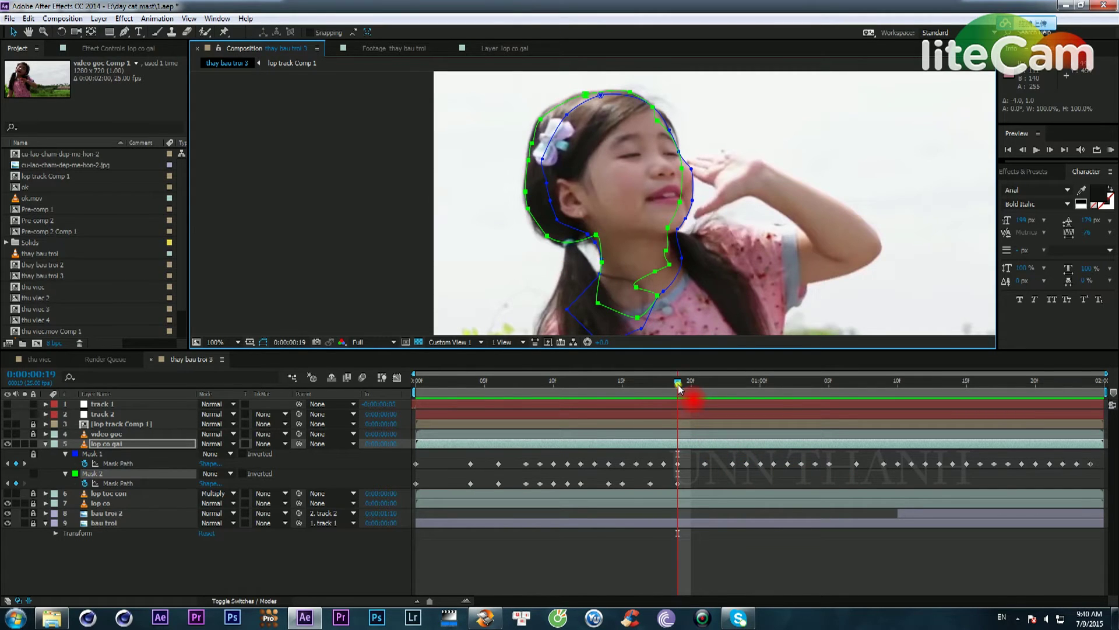
left_click_drag(692, 387, 799, 395)
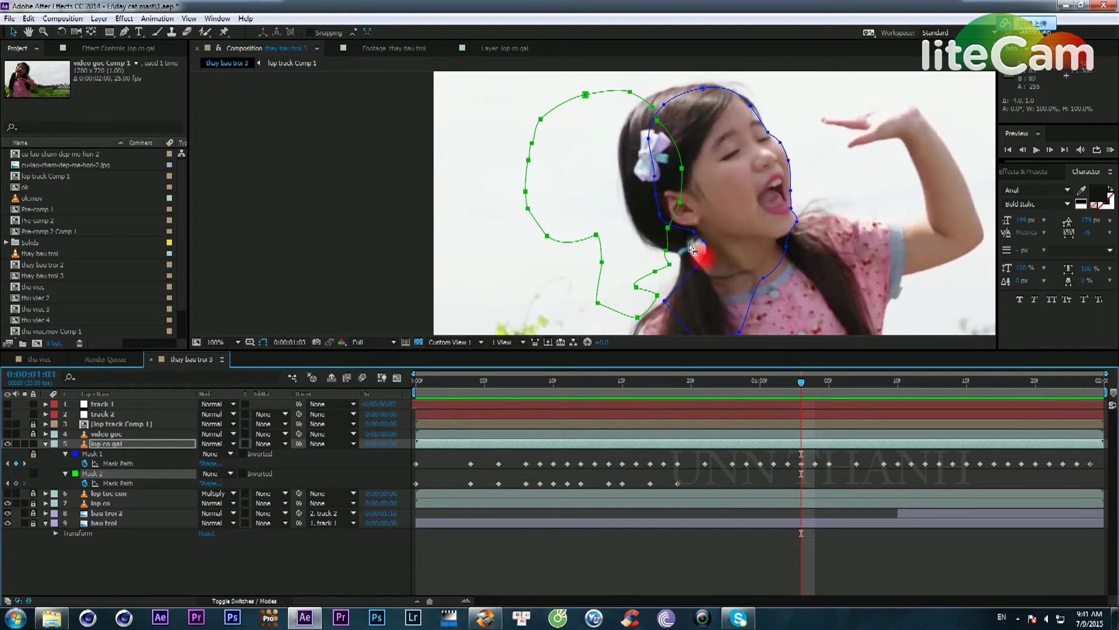
left_click_drag(771, 208, 783, 210)
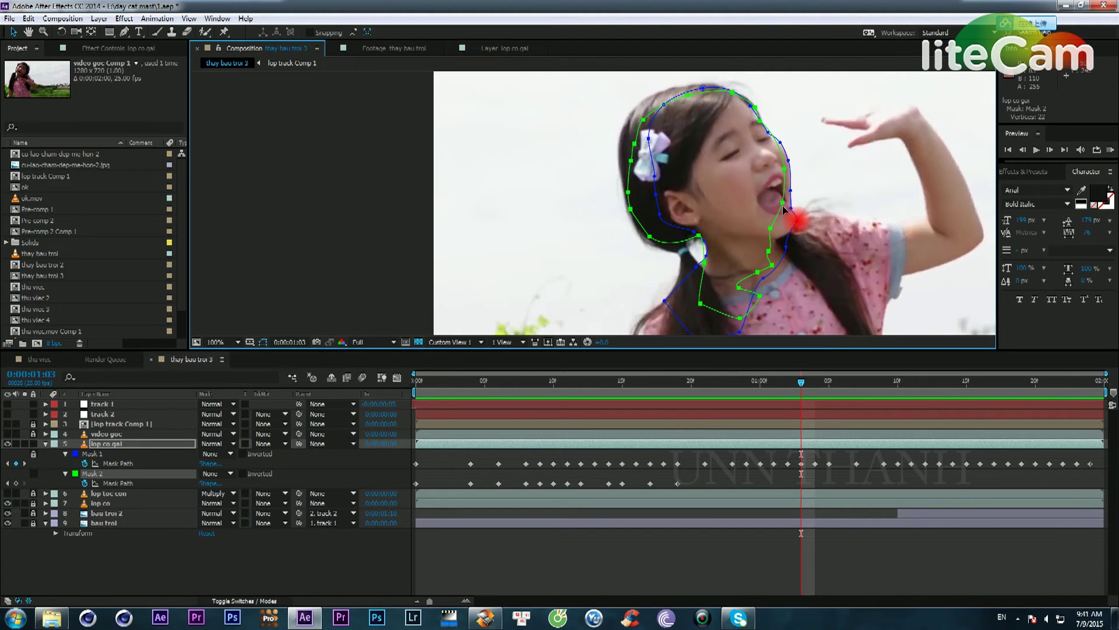
double_click(779, 210)
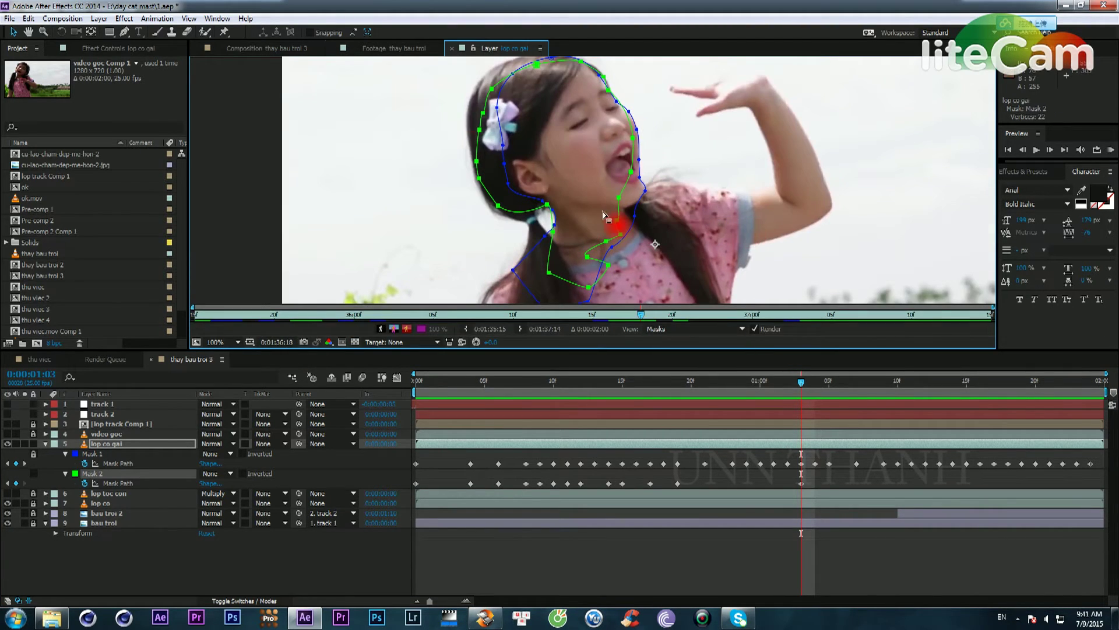
left_click(267, 48)
Step: Reshape Mask 2 at 0:00:01:03 along the lower hair edge and the neck corner beside the hair tie
scroll(713, 253, "up", 2)
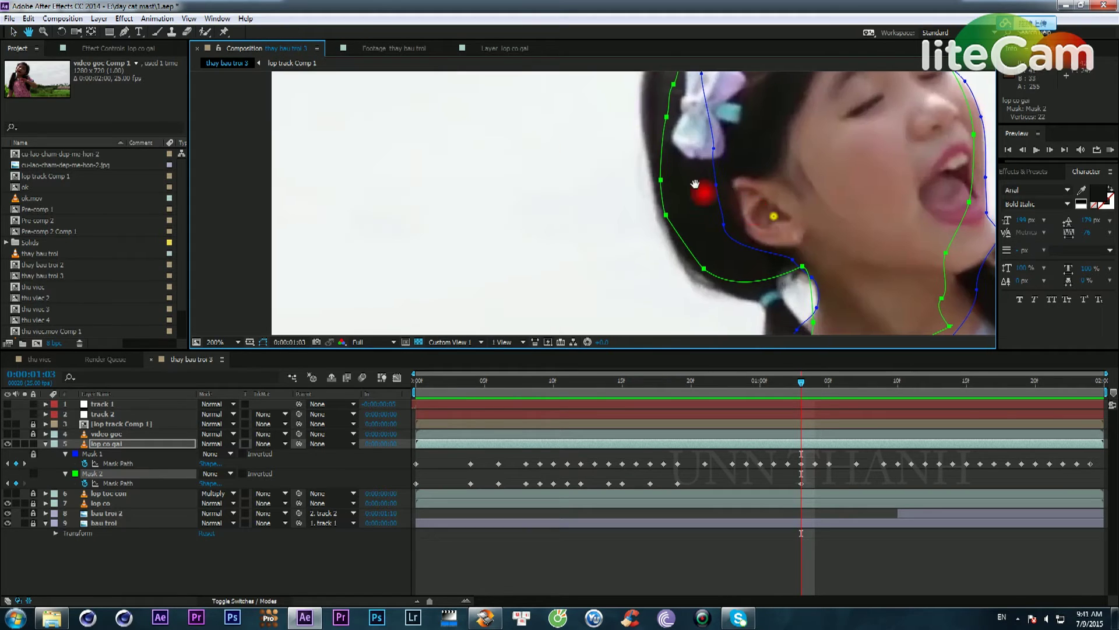
left_click_drag(773, 216, 656, 162)
left_click(734, 155)
left_click_drag(699, 270, 723, 256)
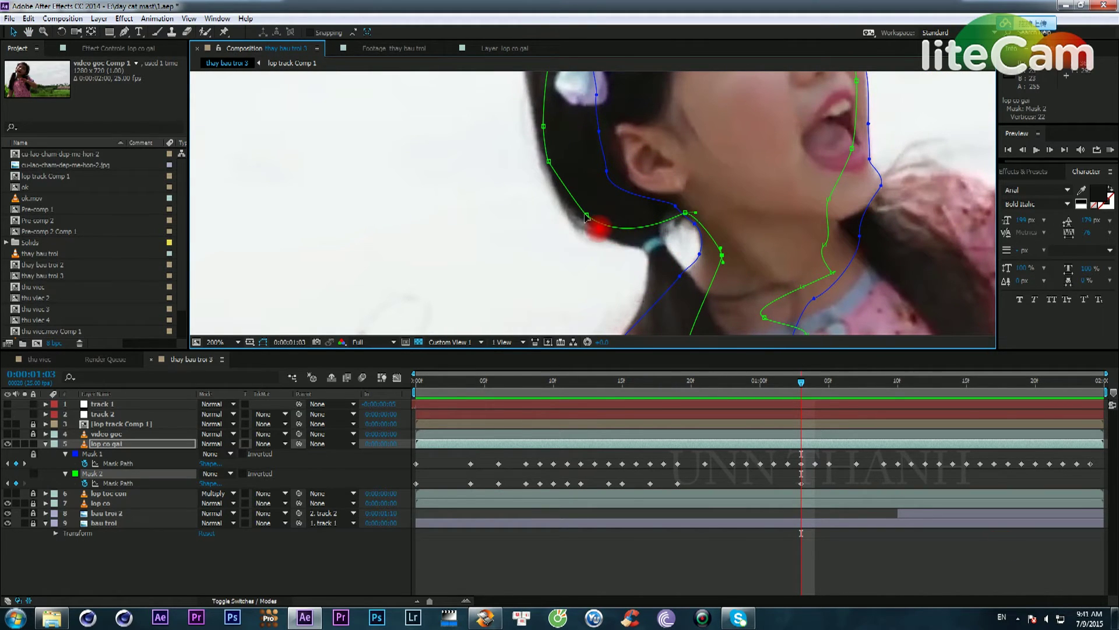
left_click_drag(586, 216, 632, 271)
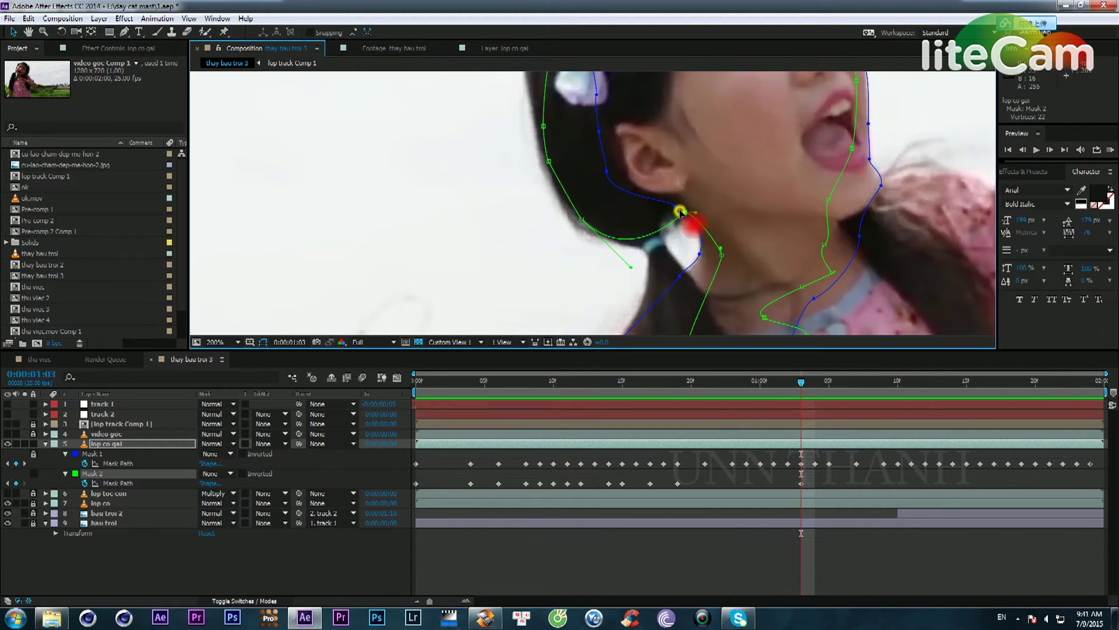
mouse_move(680, 211)
left_mouse_down()
mouse_move(674, 202)
mouse_move(688, 214)
left_mouse_up()
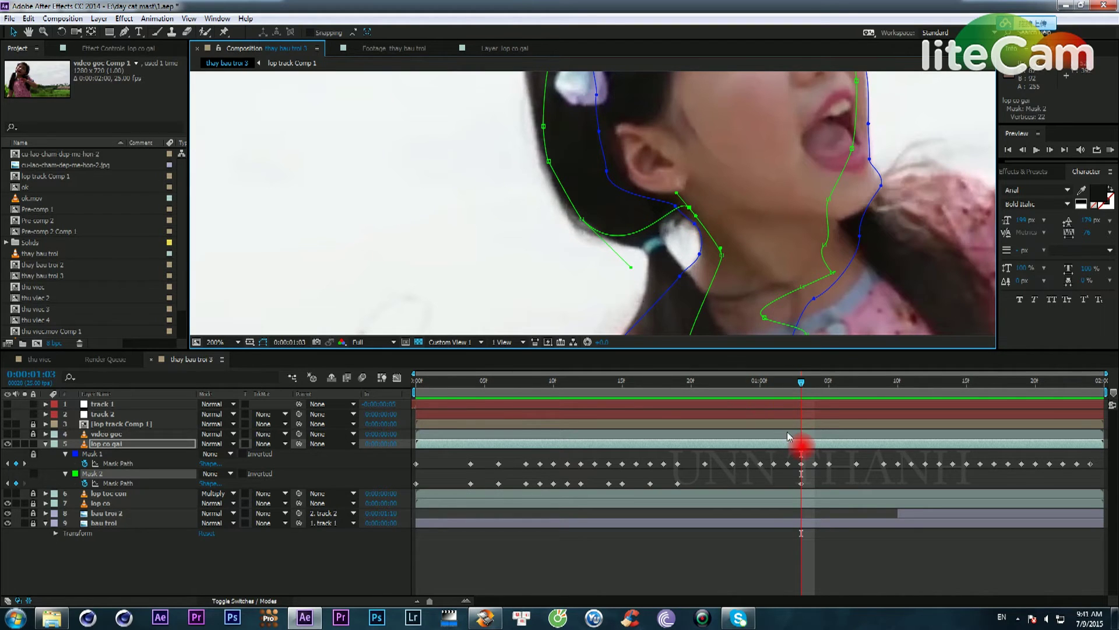
mouse_move(805, 390)
left_mouse_down()
mouse_move(697, 395)
mouse_move(800, 403)
left_mouse_up()
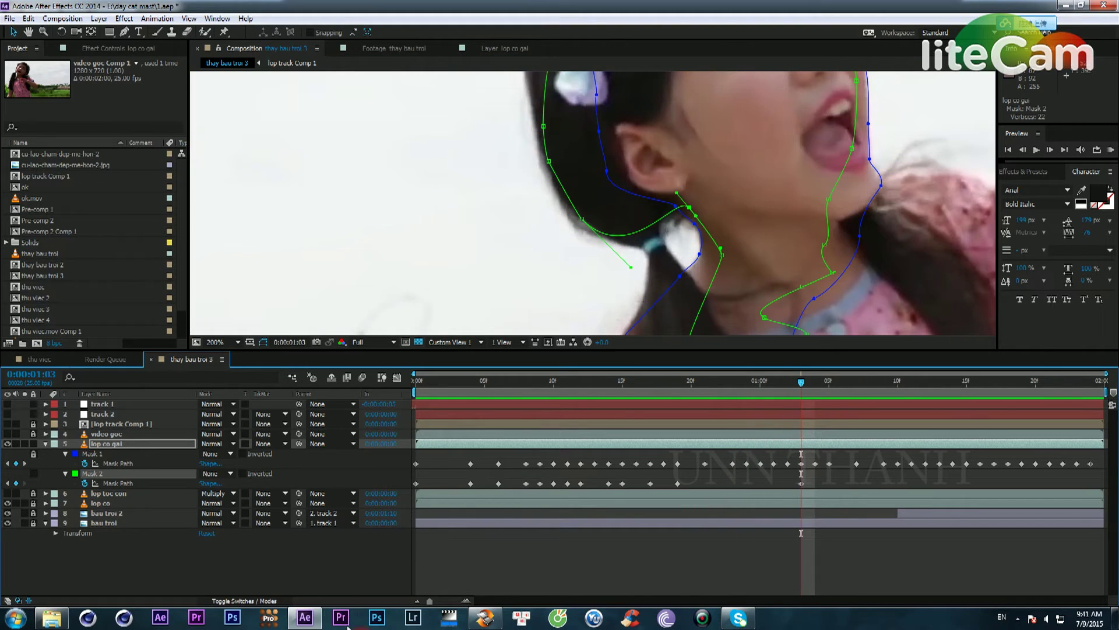
Step: Move Mask 2's vertices behind the hair bow outward to the back edge of the hair at 0:00:01:03
left_click_drag(639, 182, 742, 339)
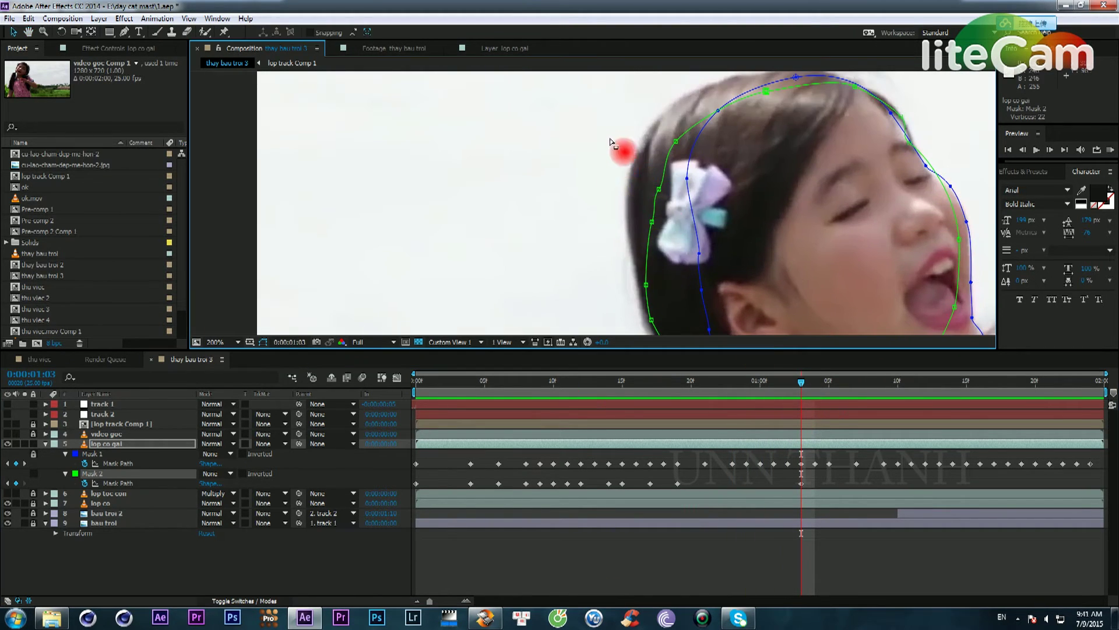
left_click_drag(610, 131, 720, 245)
left_click_drag(659, 190, 640, 184)
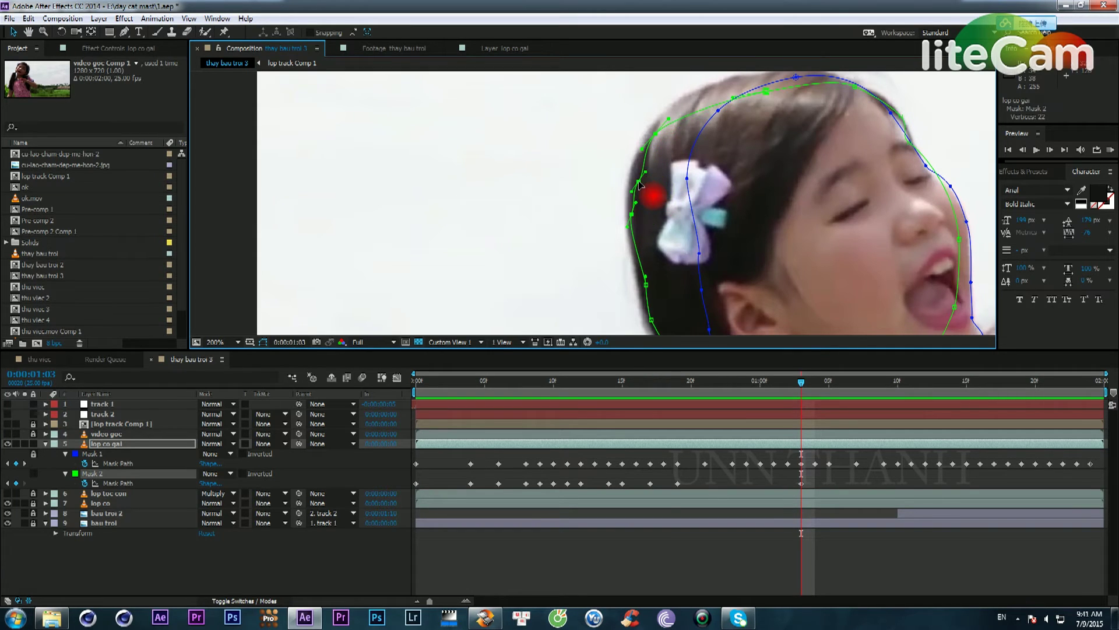
left_click_drag(708, 147, 632, 244)
Step: Raise Mask 2's crown vertices and adjust the one above the bow to follow the top of the hair at 0:00:01:03
left_click_drag(590, 148, 776, 176)
key("ctrl+z")
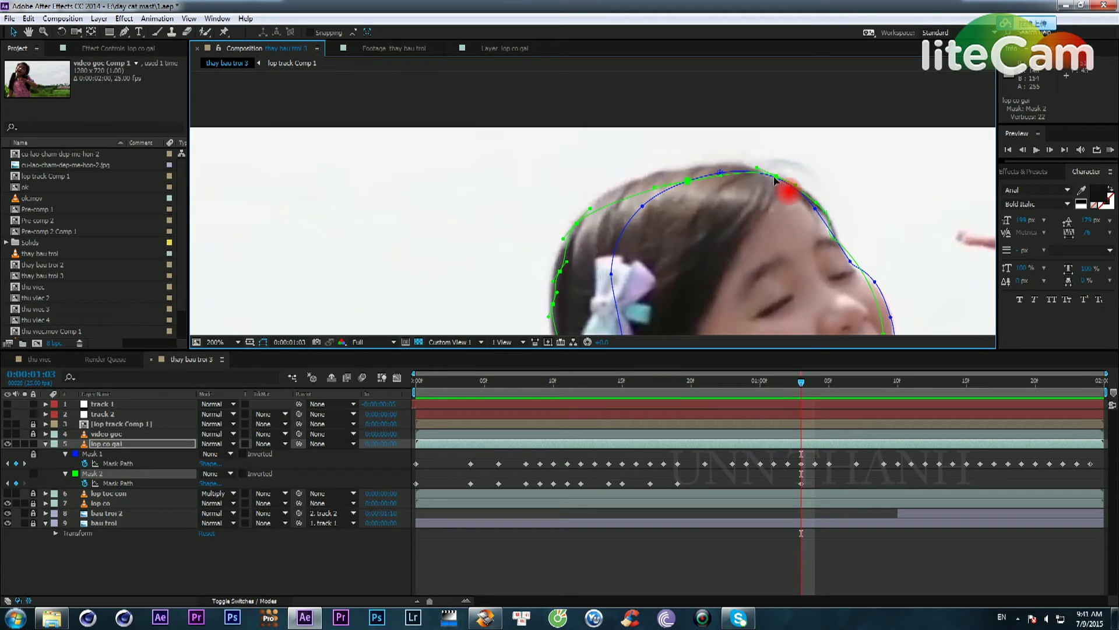
left_click_drag(591, 169, 802, 233)
left_click_drag(688, 184, 692, 179)
left_click_drag(653, 233, 654, 228)
double_click(563, 277)
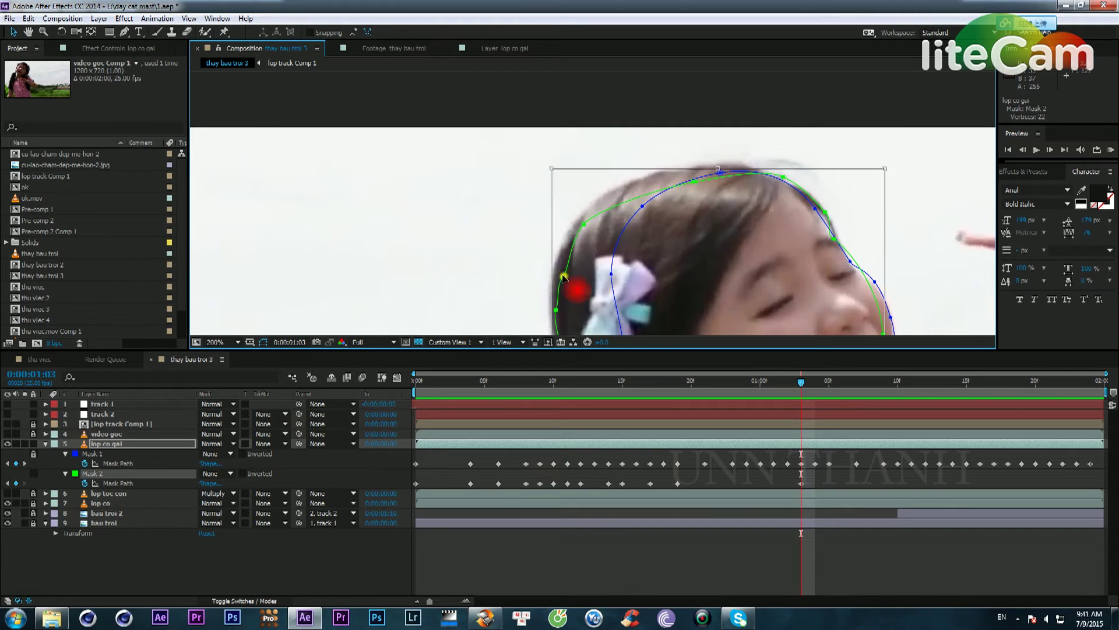
key("Escape")
left_click(487, 245)
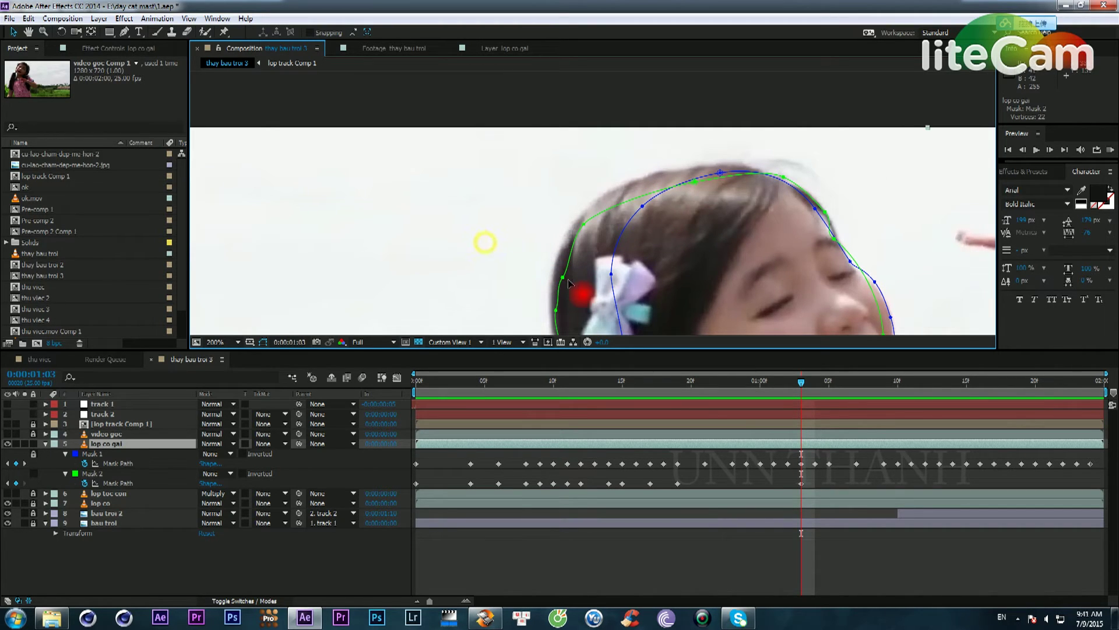
left_click(561, 276)
left_click(685, 197)
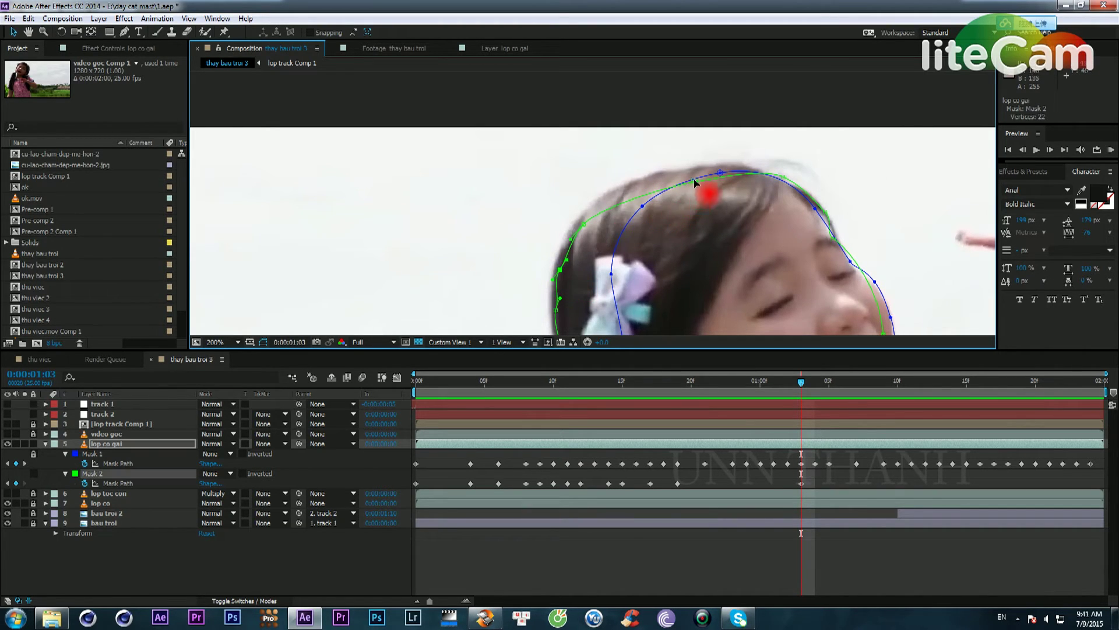
left_click_drag(694, 183, 584, 220)
left_click_drag(745, 178, 682, 181)
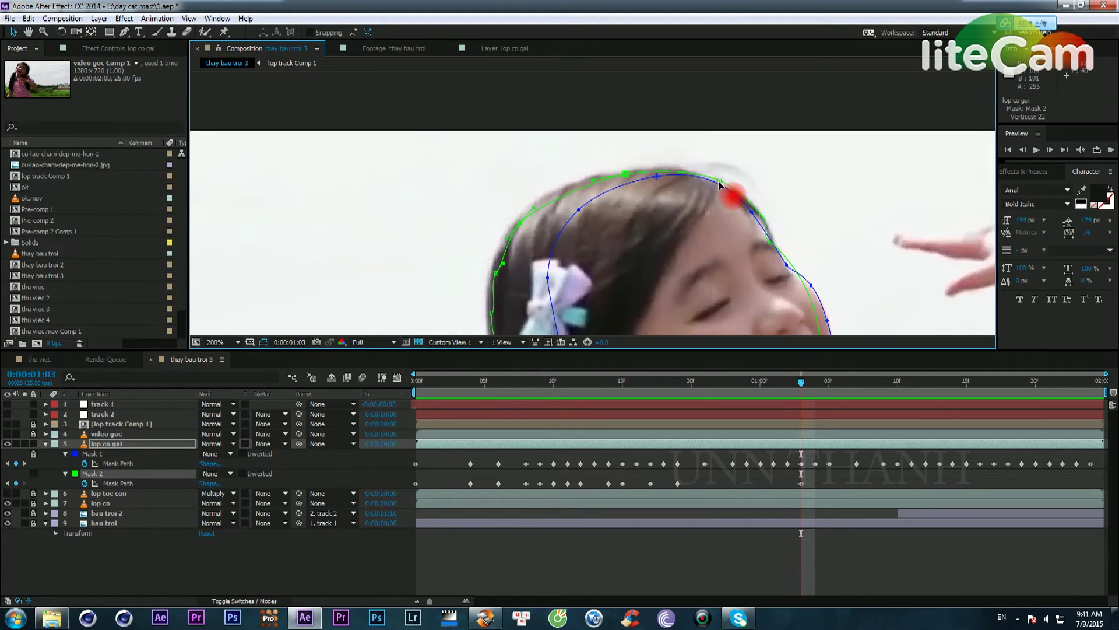
Step: Pull Mask 2's forehead and cheek vertices inward on the raised-hand side of the face at 0:00:01:03
left_click_drag(742, 242, 730, 157)
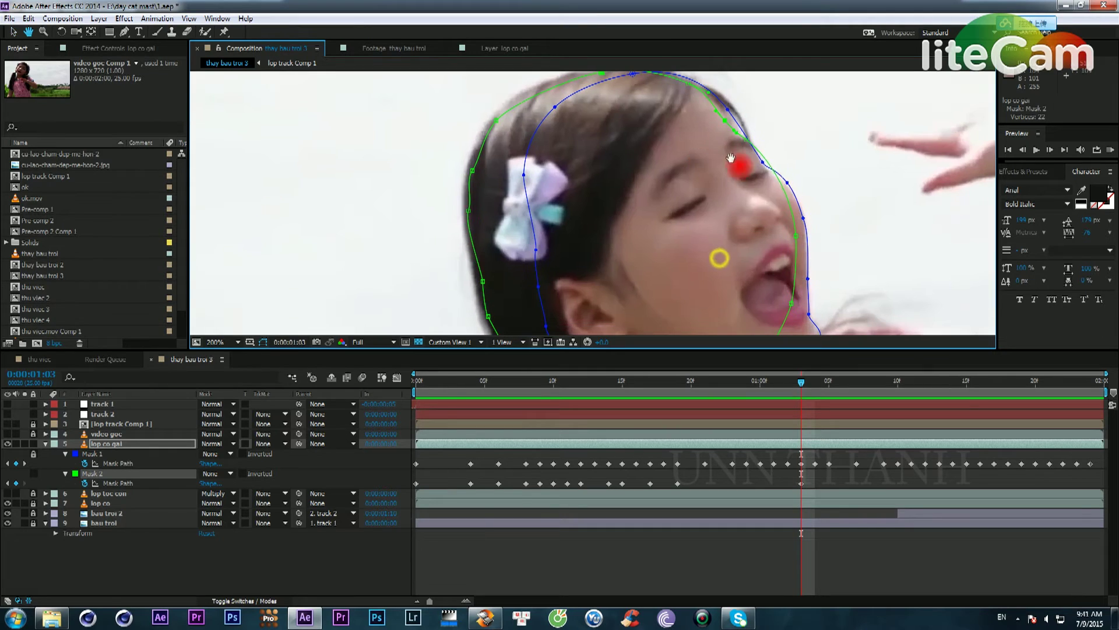
left_click(770, 166)
left_click_drag(794, 235, 784, 245)
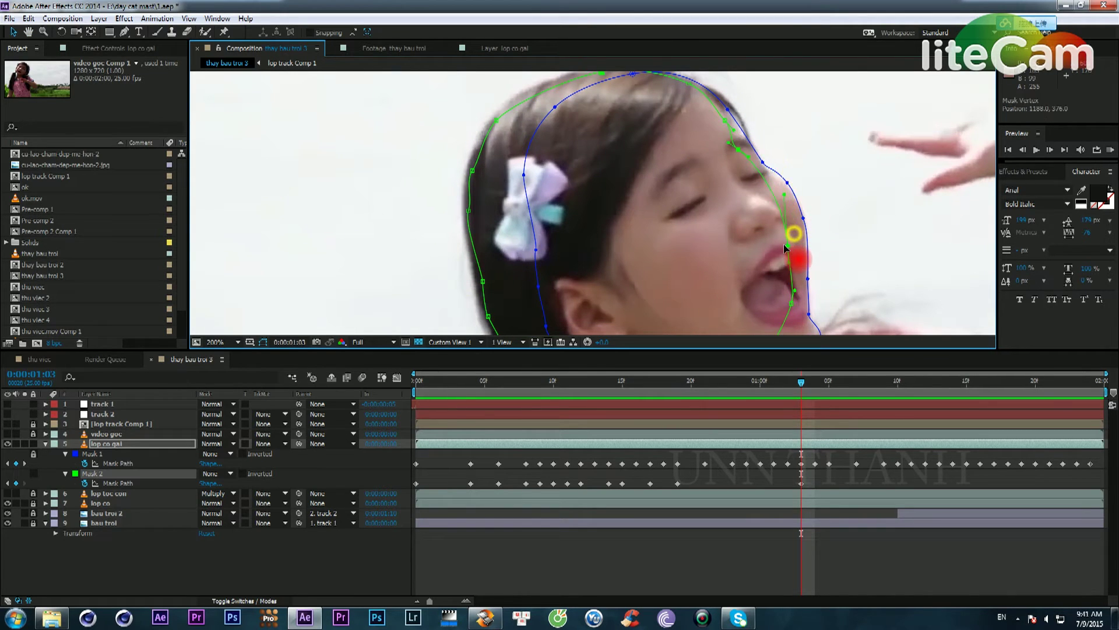
Step: Move Mask 2's corner vertex below the ear slightly toward the neck at 0:00:01:03
scroll(785, 248, "down", 1)
left_click_drag(712, 250, 763, 175)
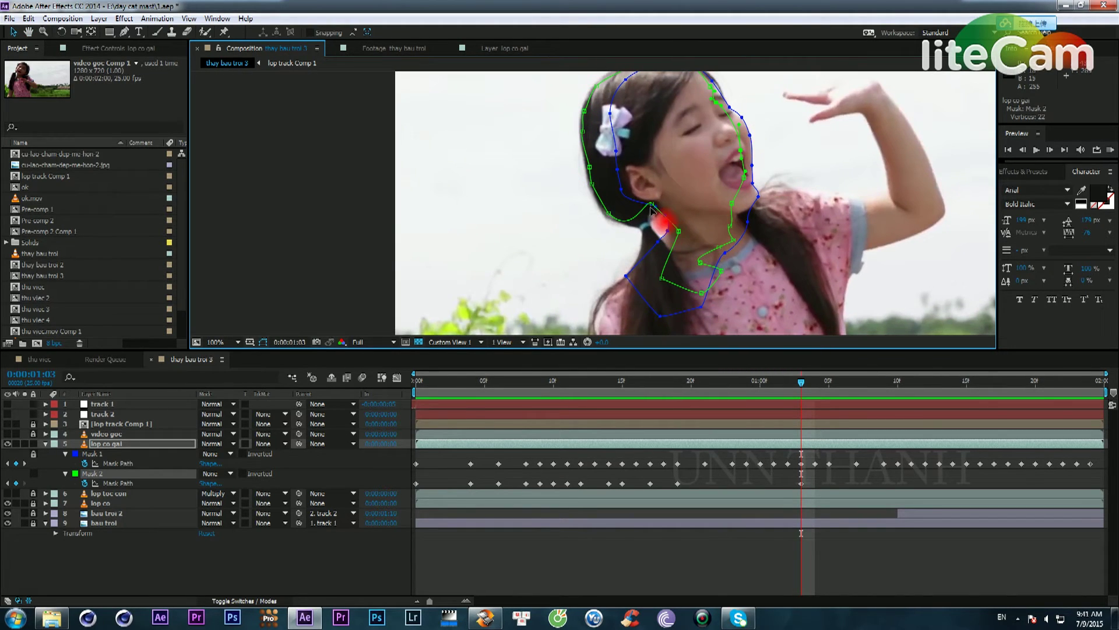
left_click_drag(652, 205, 663, 211)
left_click_drag(706, 175, 690, 193)
Step: Go to 0:00:01:00 and shift the whole of Mask 2 about 1 px left and 9 px up onto the head
key("Page_Up")
key("Page_Up")
key("Page_Up")
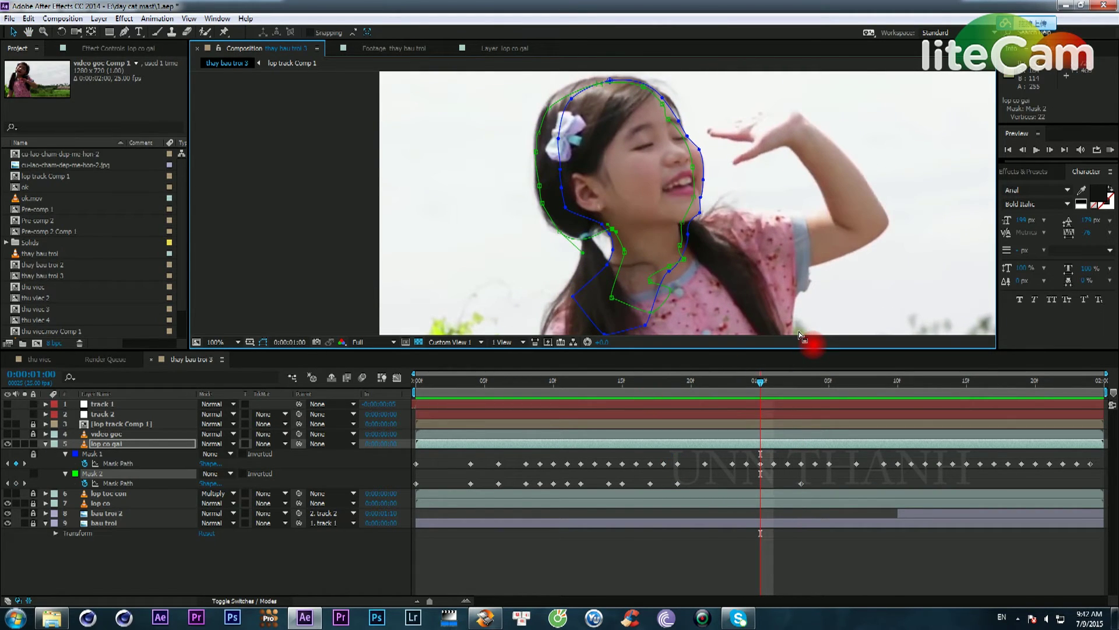
double_click(599, 83)
left_click_drag(602, 144, 601, 138)
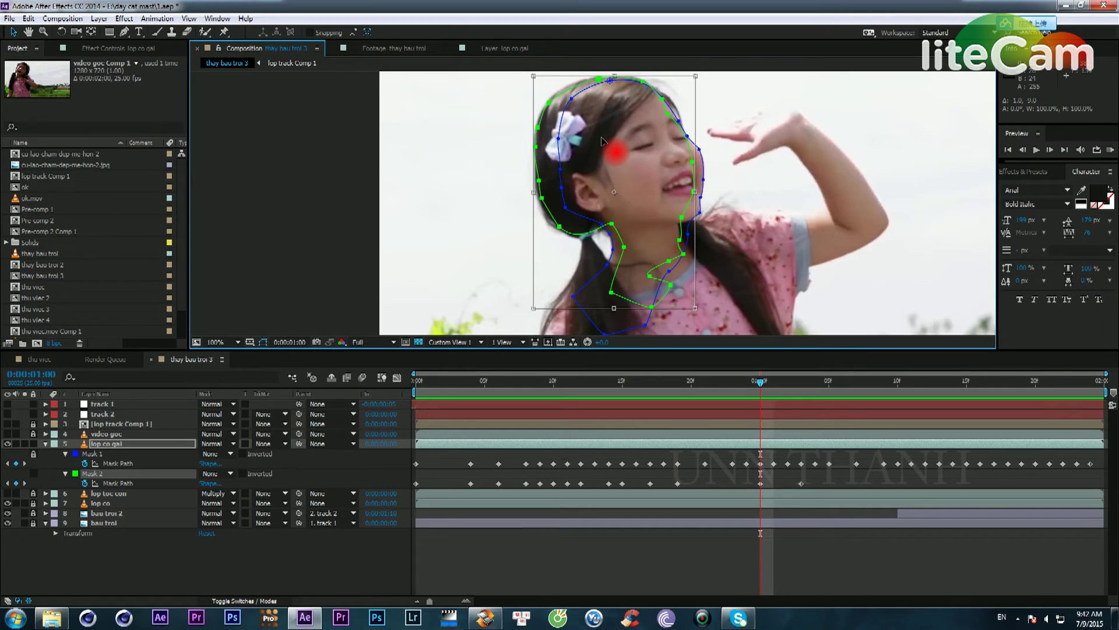
Step: Review Mask 2's fit around the head frame by frame between 0:00:00:20 and 0:00:01:02
key("Page_Up")
key("Page_Up")
key("Page_Up")
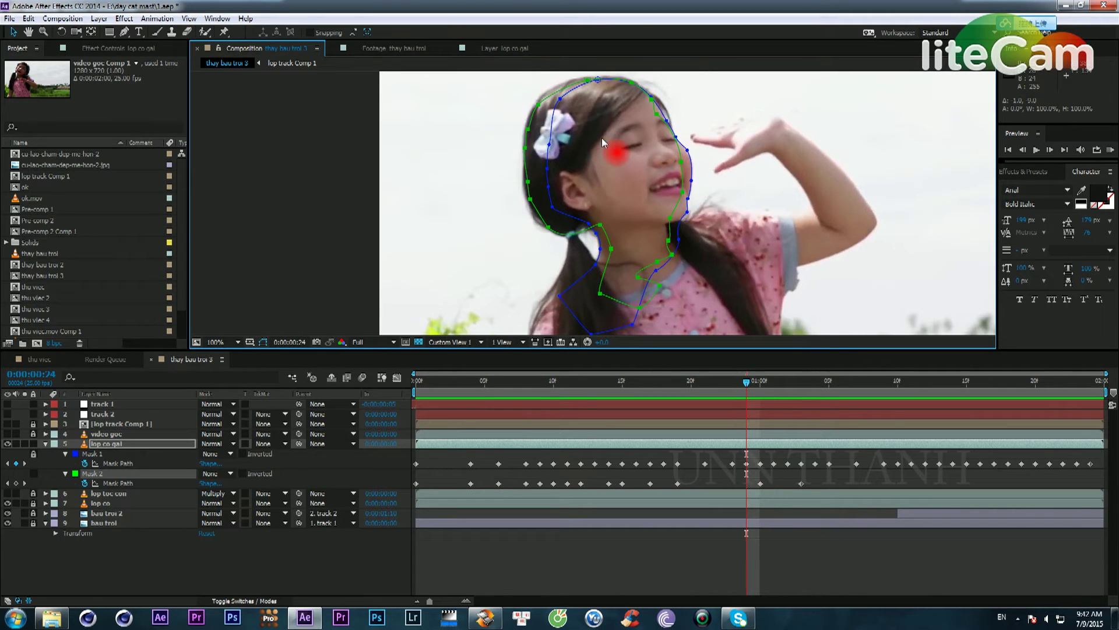
key("Page_Up")
key("Page_Up")
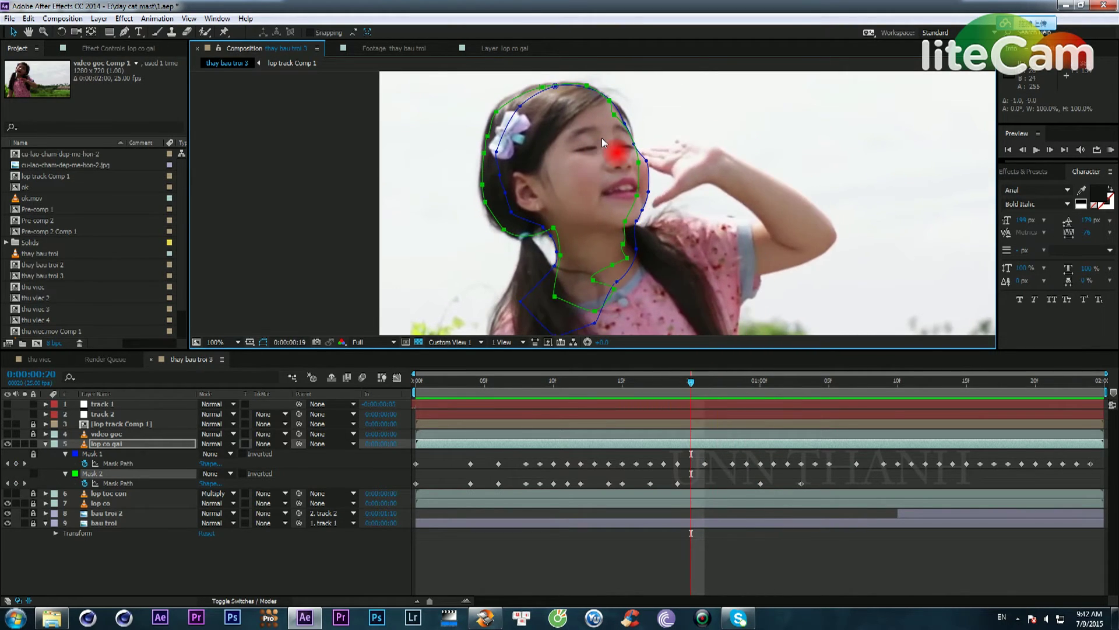
key("Page_Up")
key("Page_Down")
key("Page_Down")
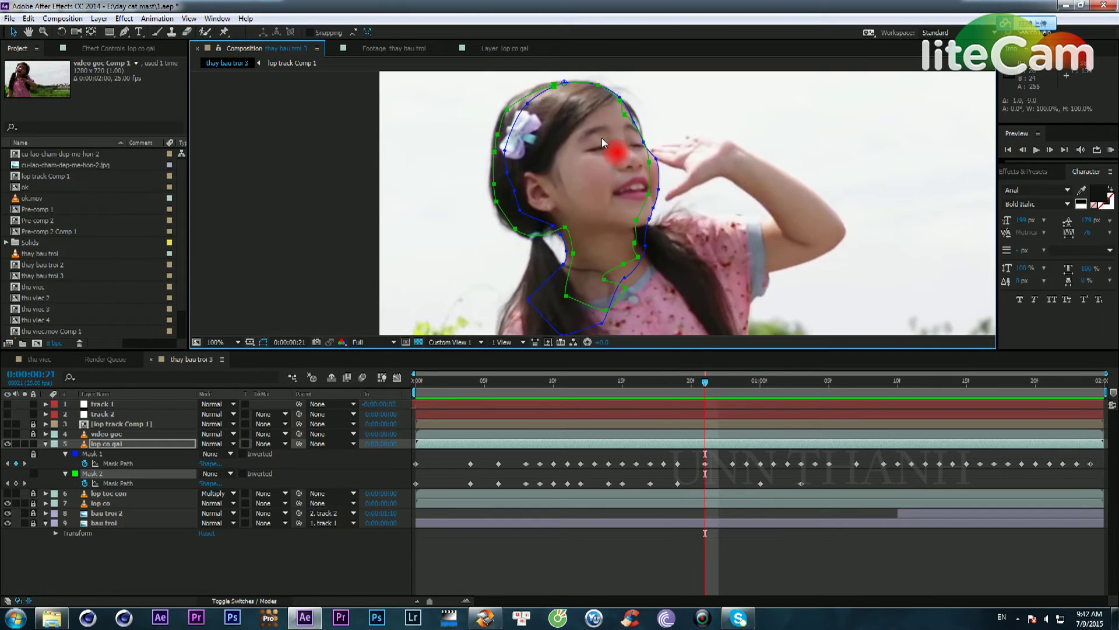
key("Page_Down")
key("Page_Down")
key("Page_Down")
key("Page_Down")
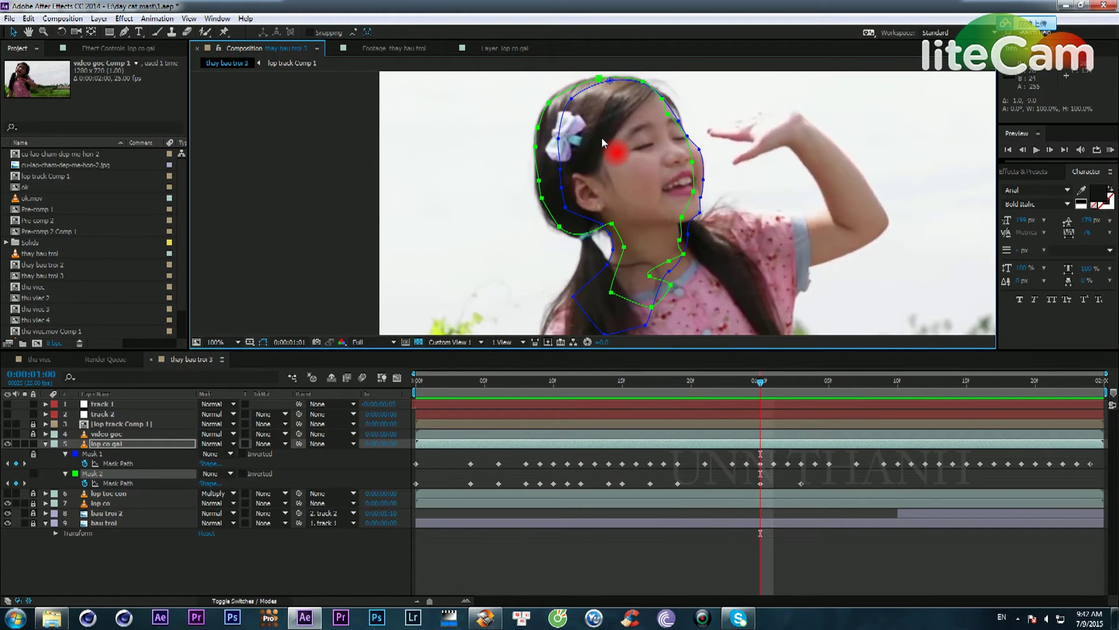
key("Page_Down")
key("Page_Down")
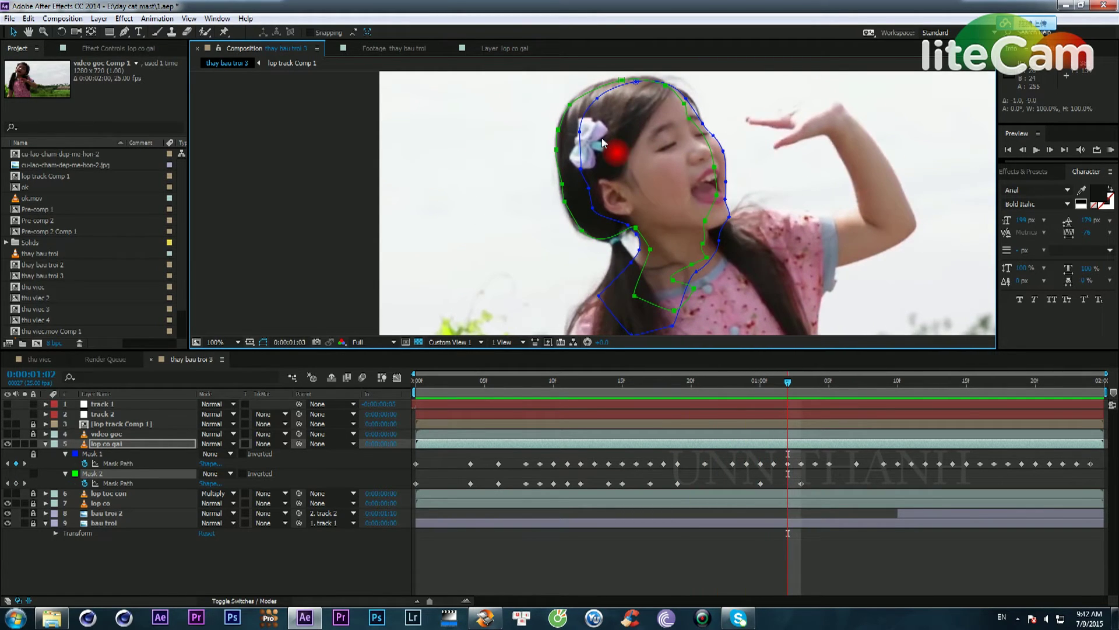
Step: Review Mask 2's fit around the head across the frames between 0:00:00:19 and 0:00:01:04
key("Page_Down")
key("Page_Down")
key("Page_Down")
key("Page_Up")
key("Page_Up")
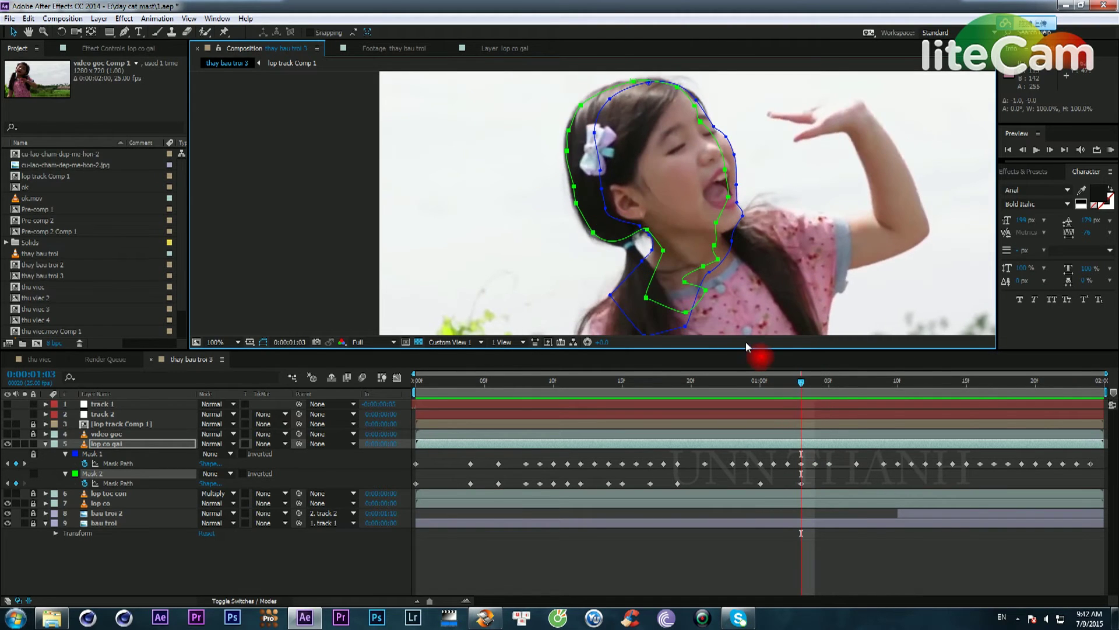
left_click_drag(798, 389, 800, 447)
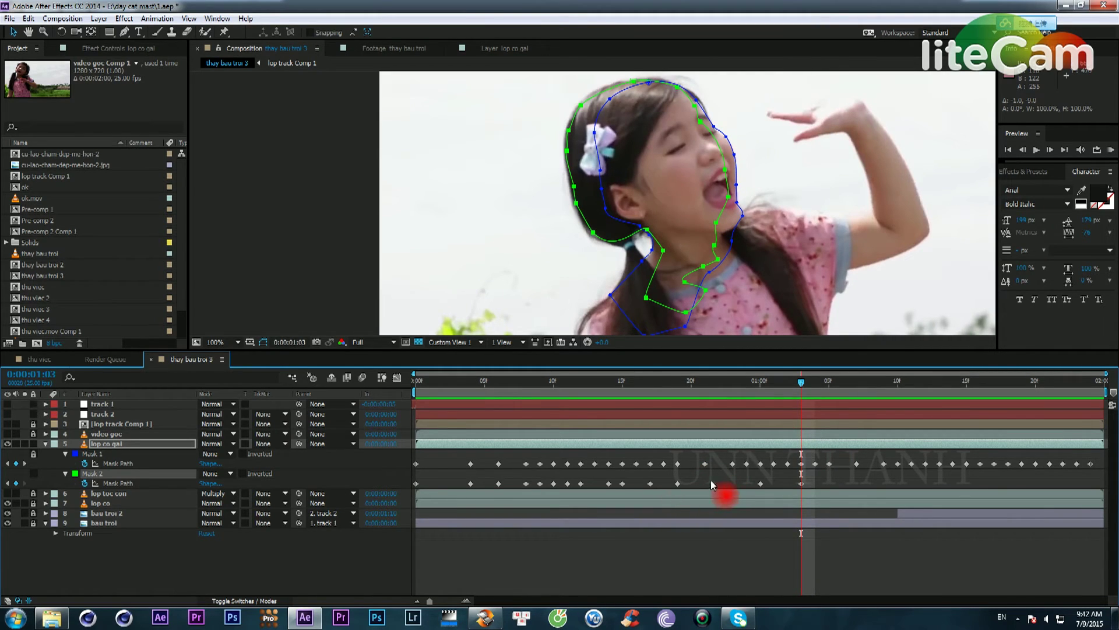
left_click_drag(801, 390, 678, 417)
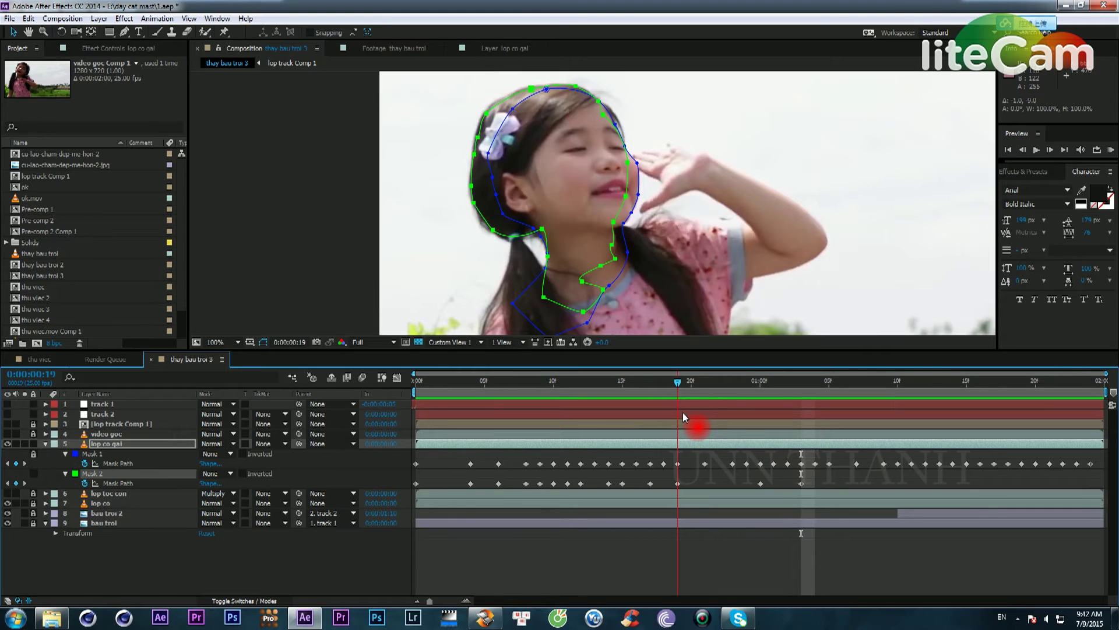
left_click_drag(683, 411, 800, 419)
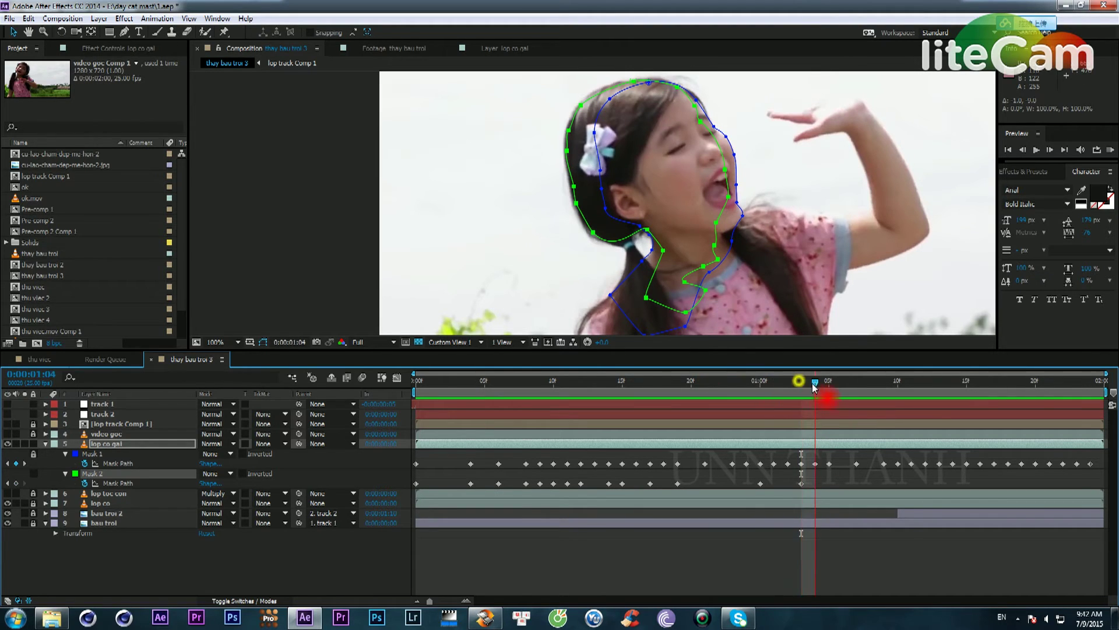
Step: Go to 0:00:01:15 and move the whole of Mask 2 down onto the girl's tilted head
left_click_drag(814, 388, 957, 443)
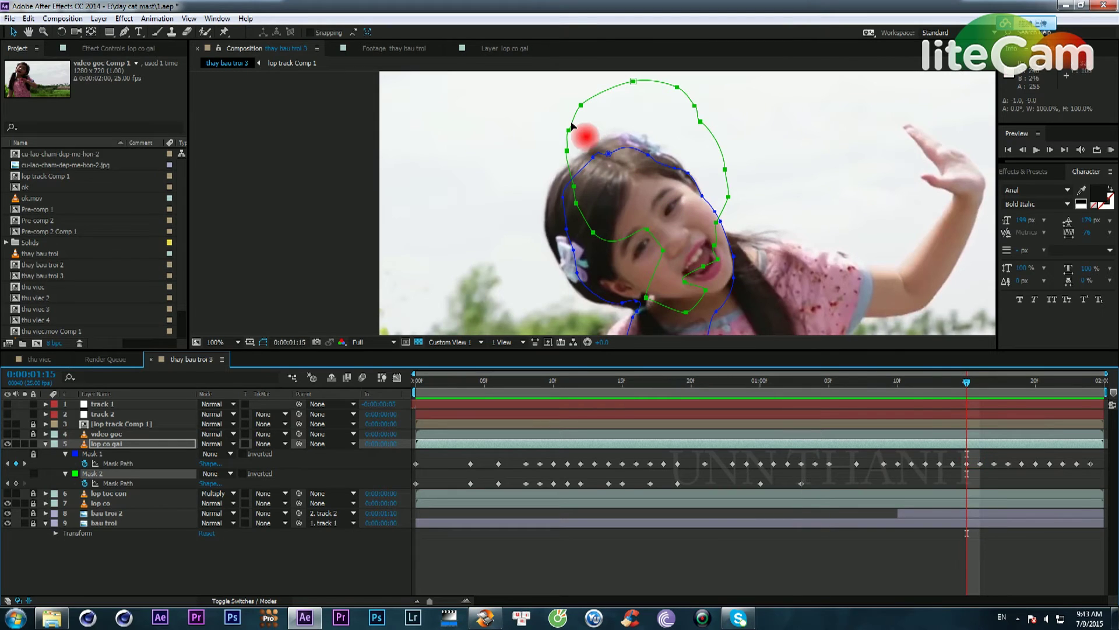
left_click(567, 150)
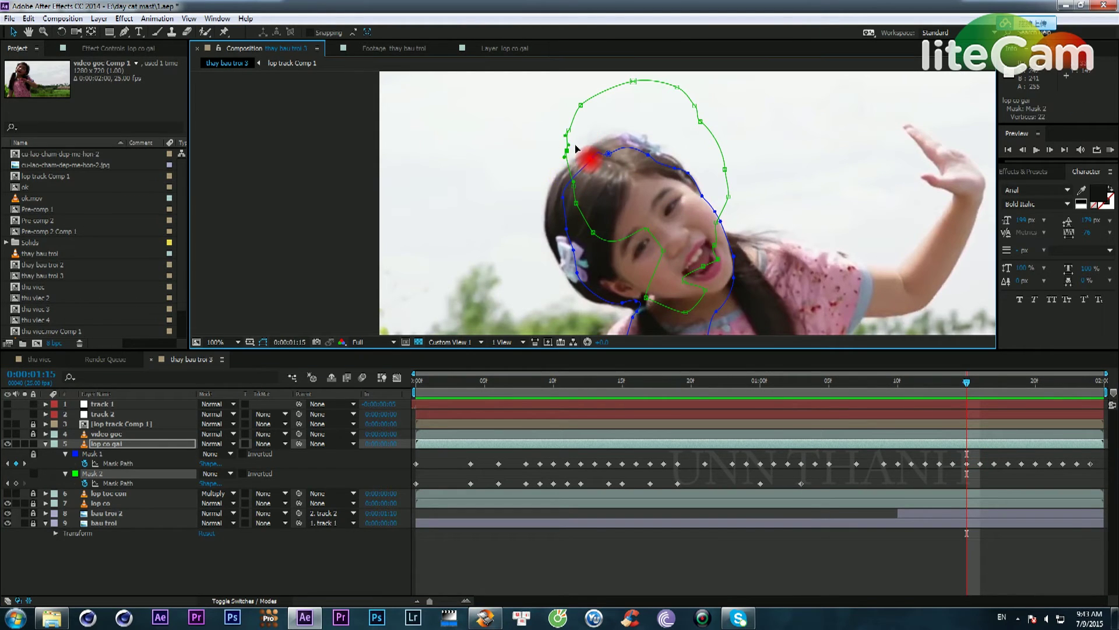
key("space")
left_click_drag(557, 162, 566, 118)
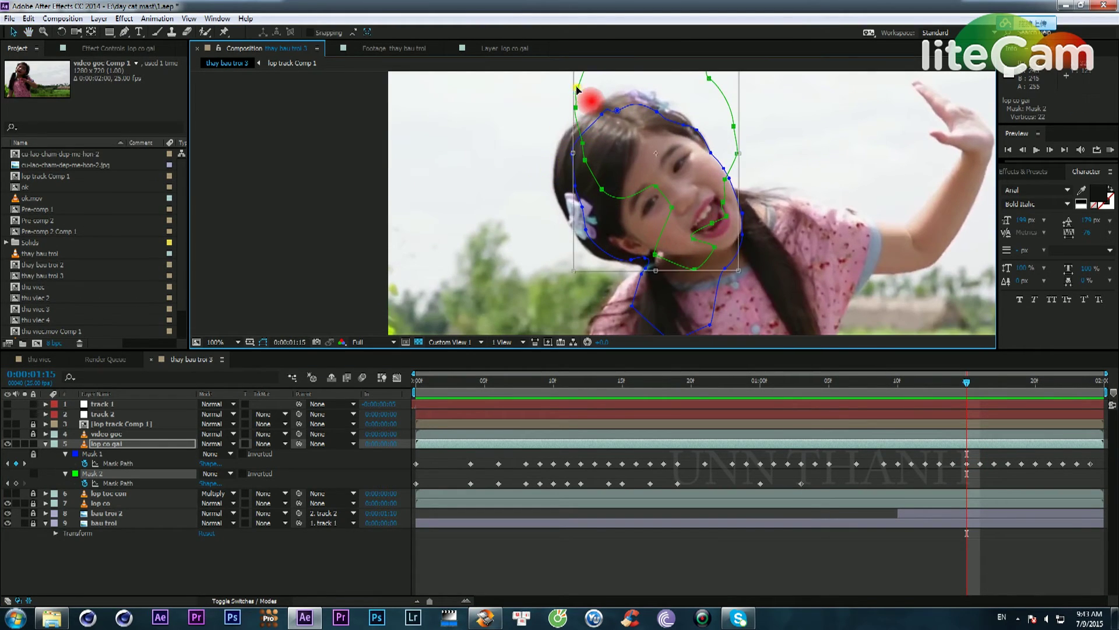
double_click(600, 91)
left_click_drag(583, 165, 570, 117)
key("Return")
Step: Adjust Mask 2's vertices along the hair's lower edge and below the ear at 0:00:01:15
scroll(575, 158, "up", 1)
left_click_drag(558, 272, 619, 267)
left_click(722, 287)
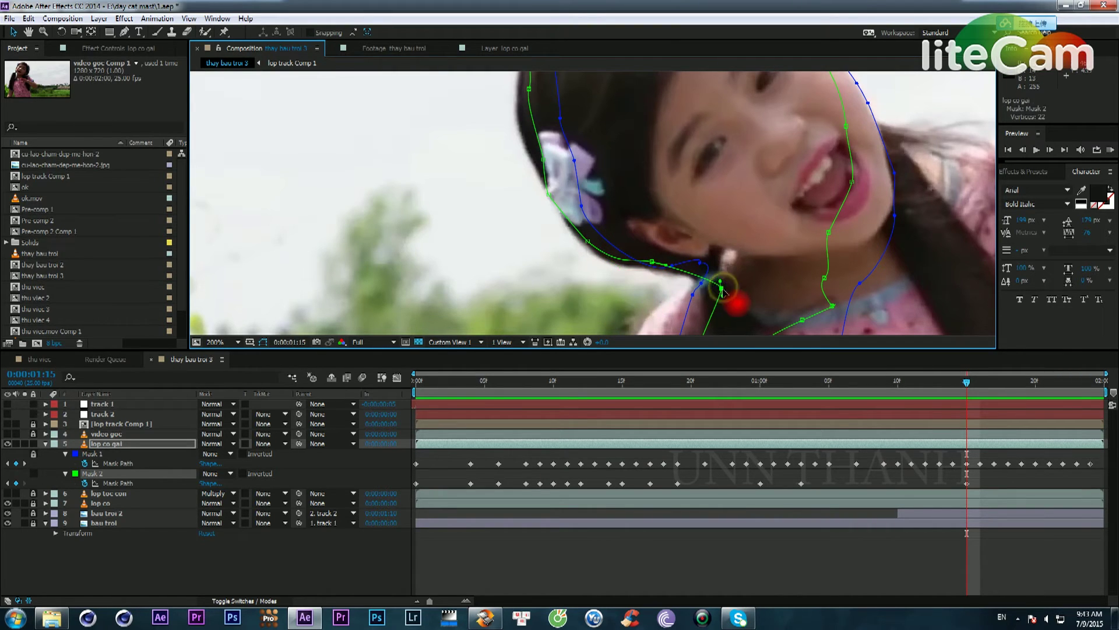
Step: Fit Mask 2's outline to the hair along the back and crown of the head at 0:00:01:15
left_click_drag(807, 187, 914, 251)
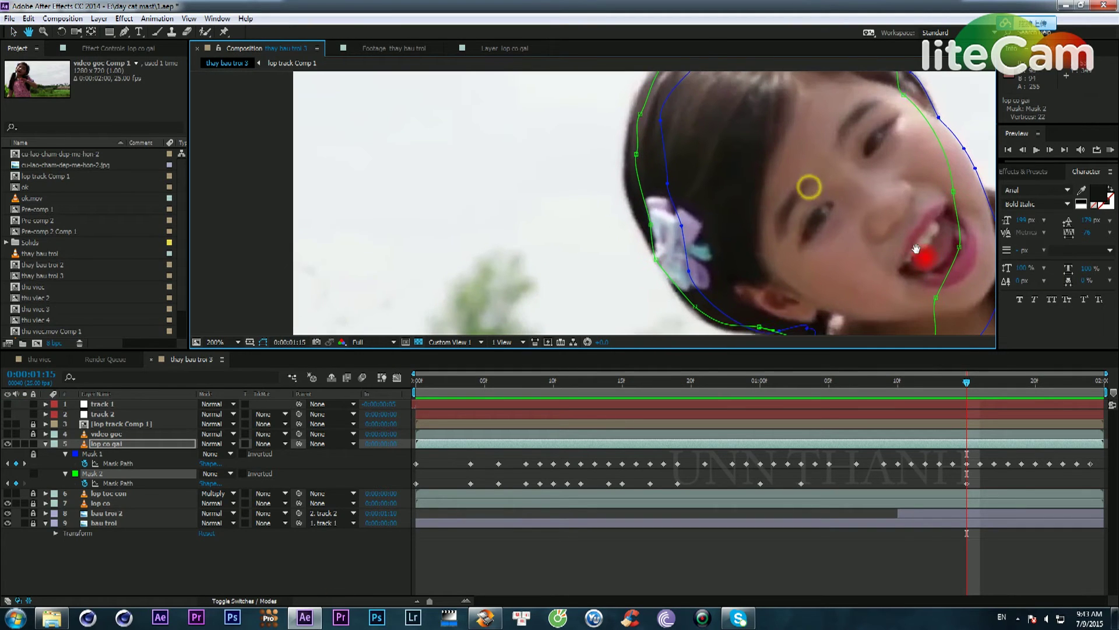
left_click(650, 223)
mouse_move(648, 224)
left_mouse_down()
mouse_move(641, 164)
mouse_move(629, 161)
mouse_move(644, 135)
mouse_move(596, 204)
left_mouse_up()
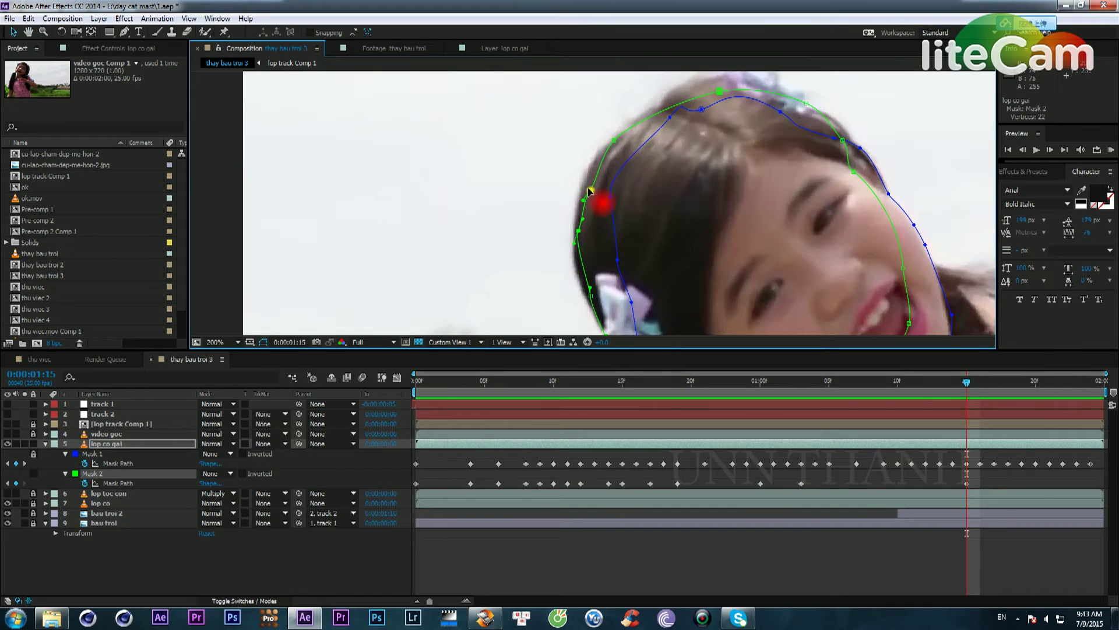
mouse_move(648, 137)
left_mouse_down()
mouse_move(583, 180)
mouse_move(682, 141)
left_mouse_up()
left_click_drag(830, 150, 683, 208)
scroll(646, 225, "down", 1)
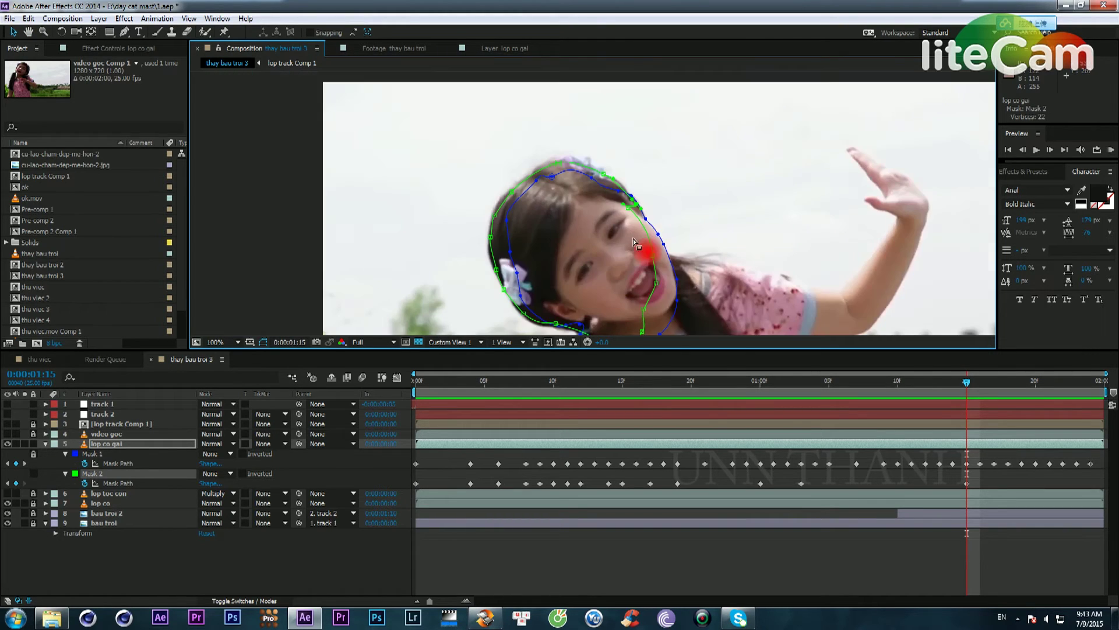
left_click_drag(614, 224, 669, 156)
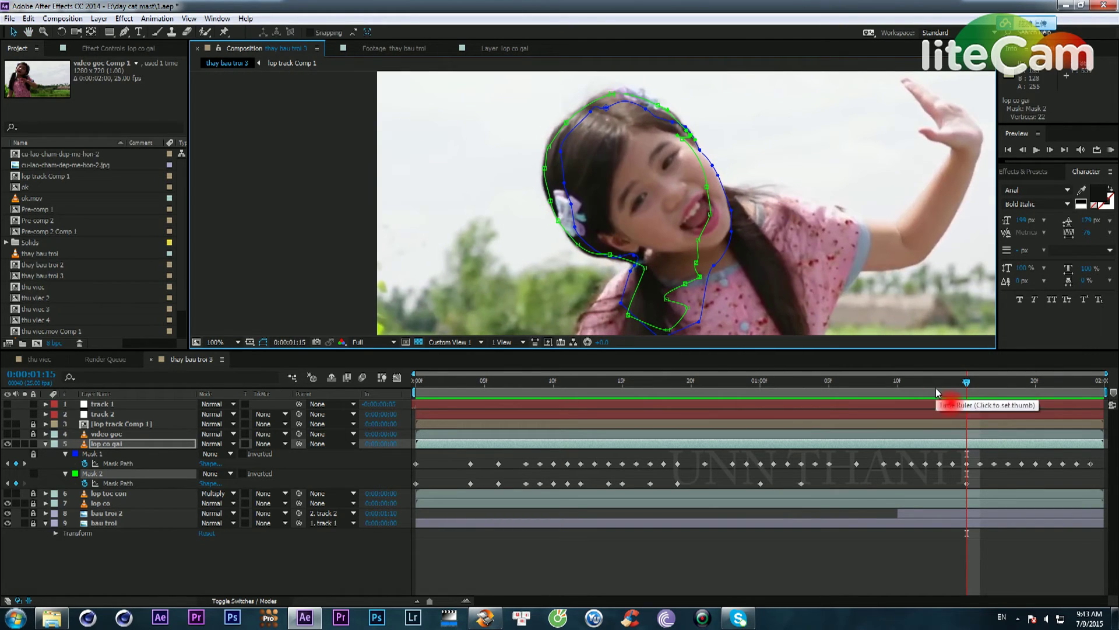
Step: Examine how Mask 2 follows the head across the frames between 0:00:01:03 and 0:00:01:15
key("Page_Up")
key("Page_Up")
key("Page_Up")
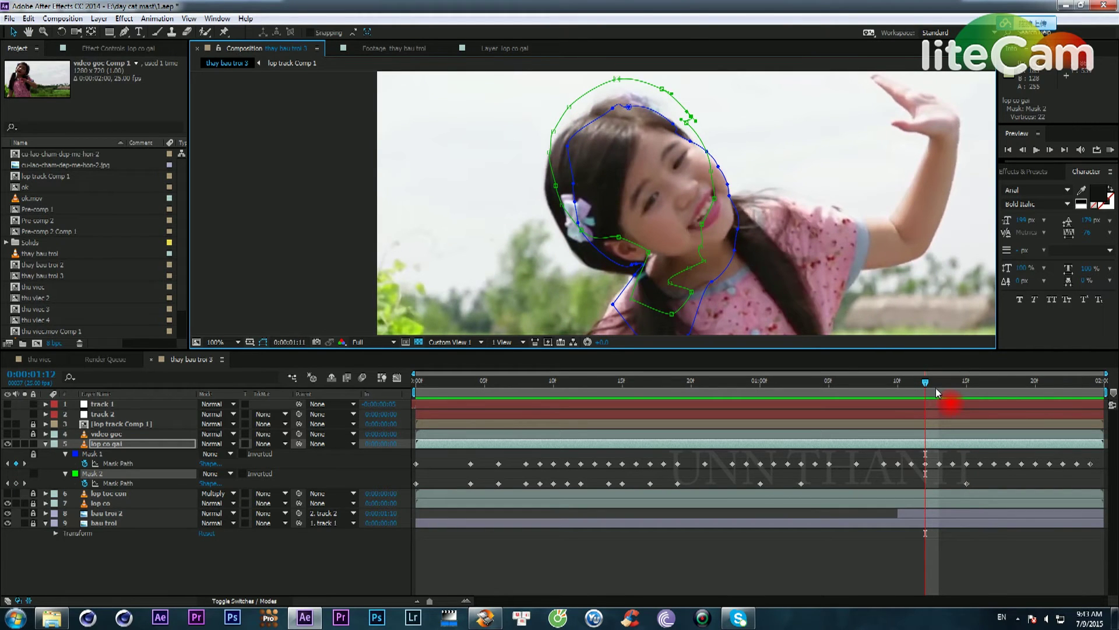
key("Page_Up")
key("Page_Up")
key("Page_Down")
key("Page_Down")
key("Page_Down")
key("Page_Down")
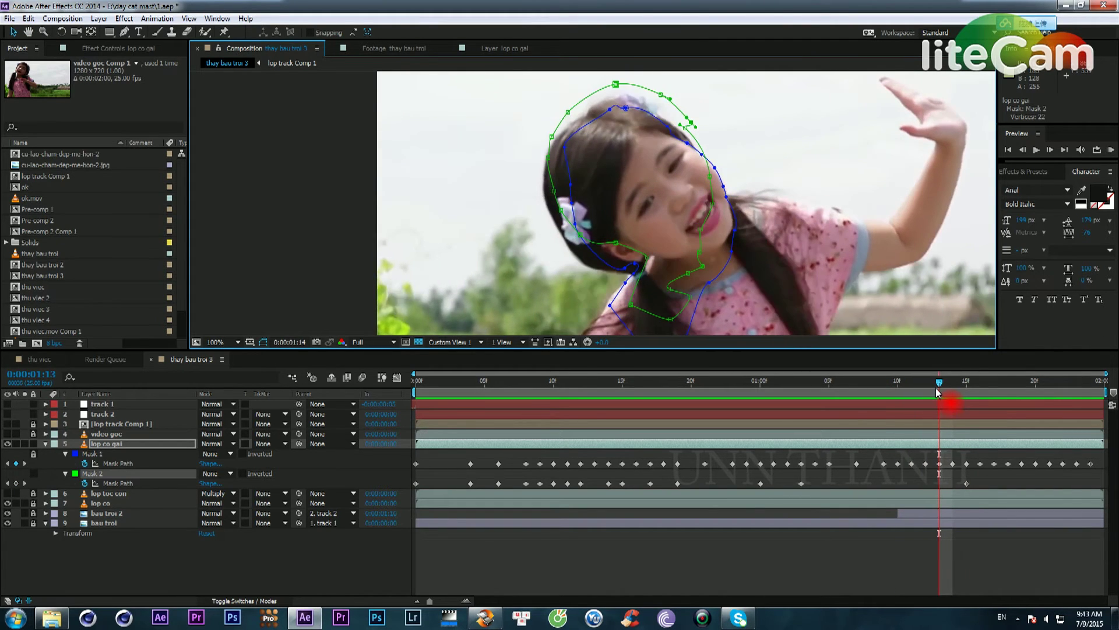
left_click_drag(937, 392, 912, 386)
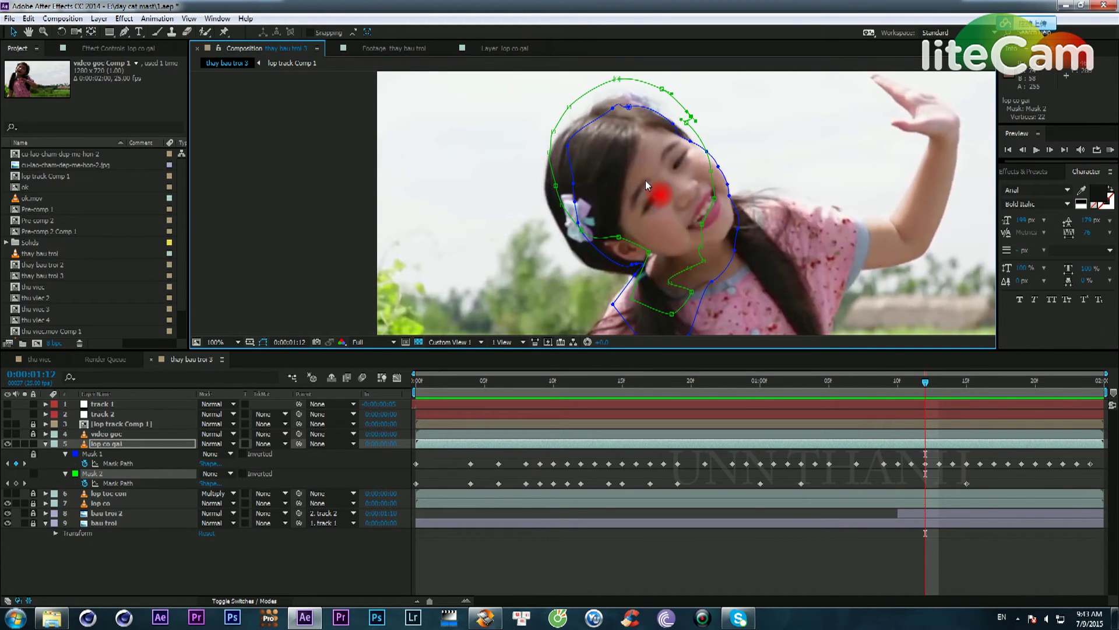
key("Page_Up")
key("Page_Up")
key("Page_Up")
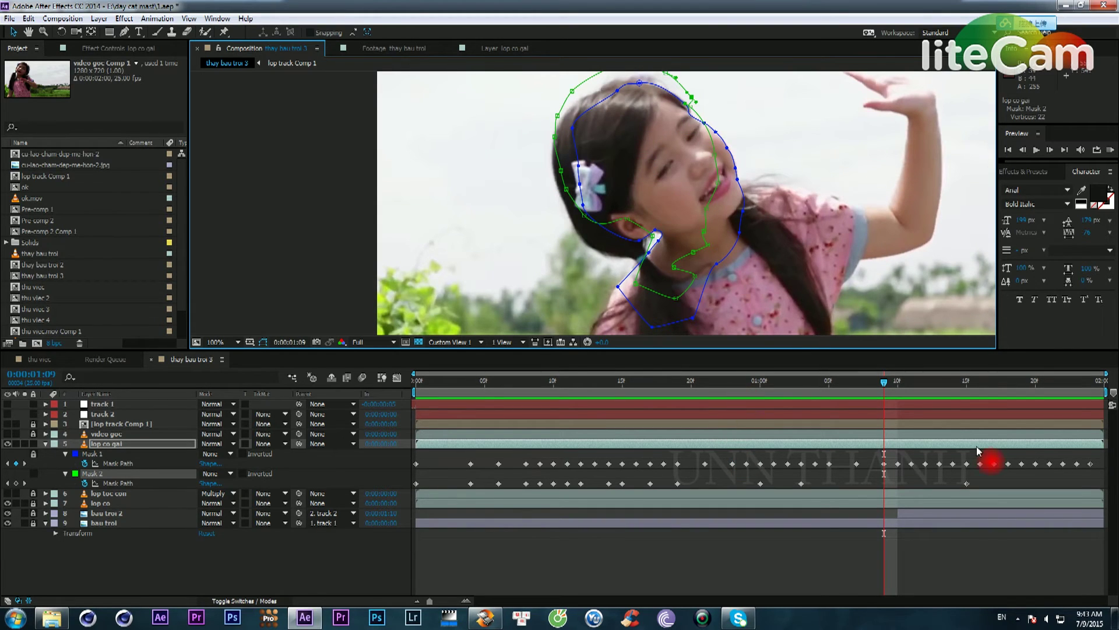
mouse_move(882, 381)
left_mouse_down()
mouse_move(965, 405)
mouse_move(806, 415)
left_mouse_up()
key("space")
left_click_drag(664, 161, 618, 231)
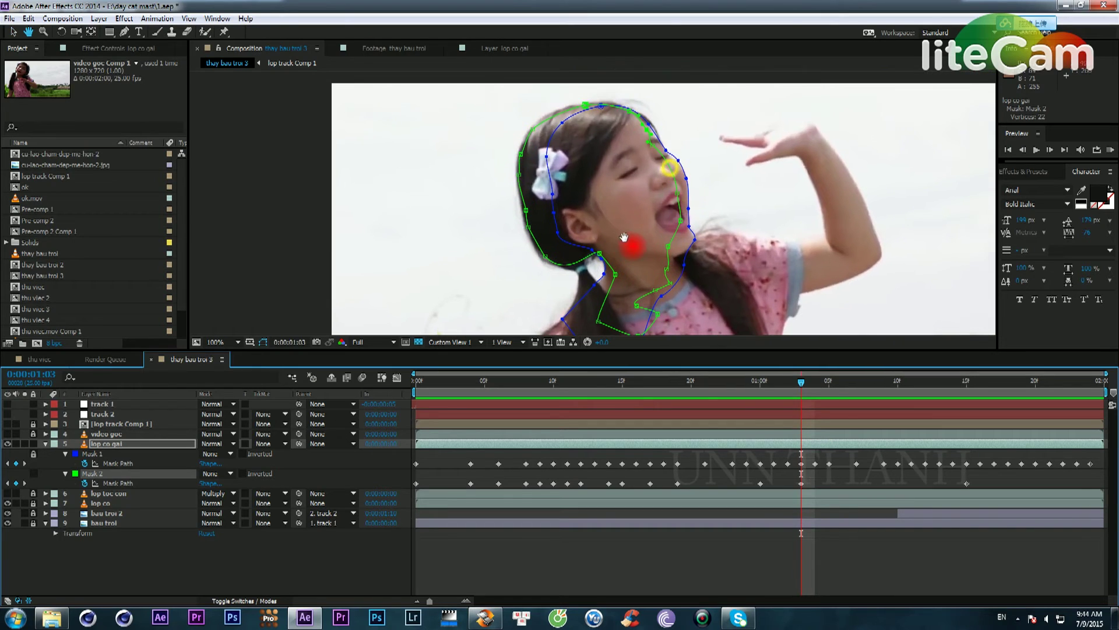
left_click_drag(814, 386, 966, 406)
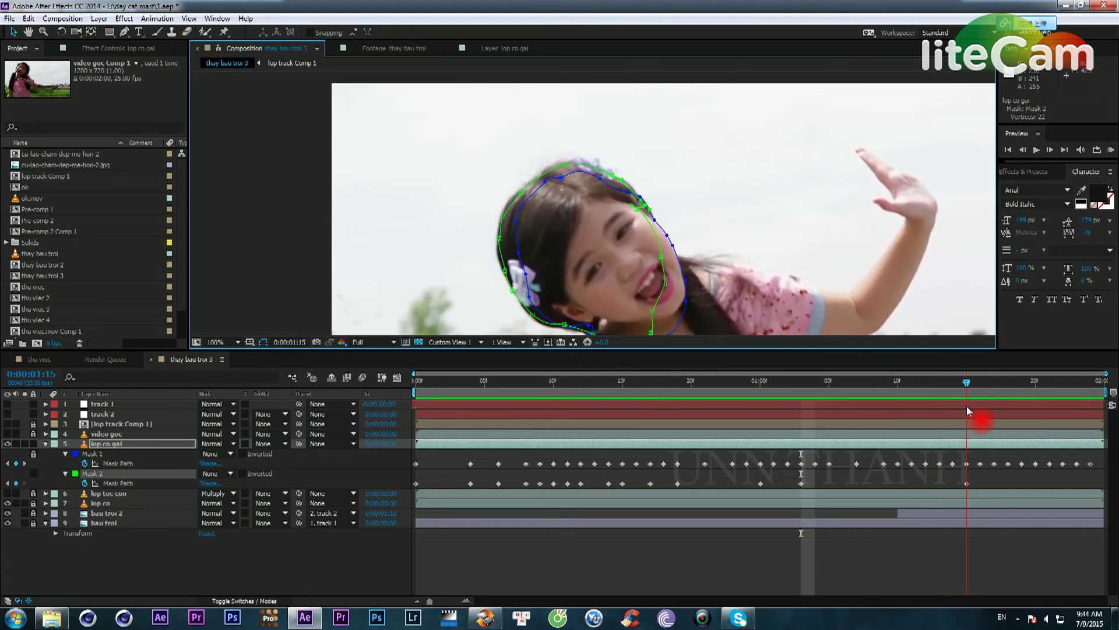
Step: At 0:00:01:12, shift the whole of Mask 2 about 4 px left and 45 px down, and refit its vertex at the hair's lower edge
key("Page_Up")
key("Page_Up")
key("Page_Up")
key("Page_Up")
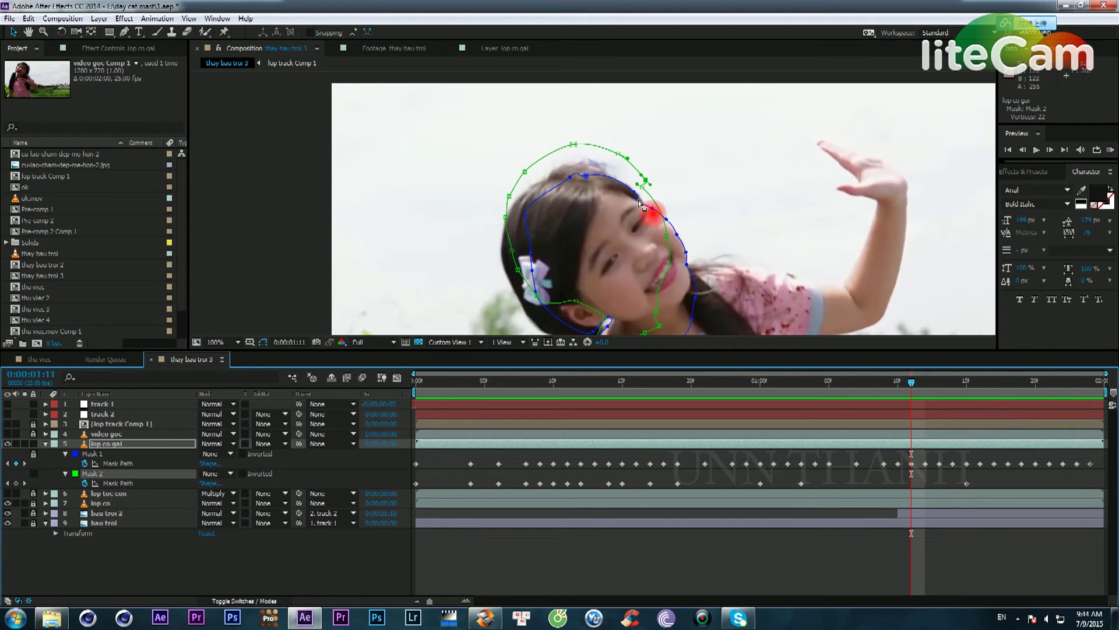
key("Page_Up")
key("Page_Down")
key("Page_Down")
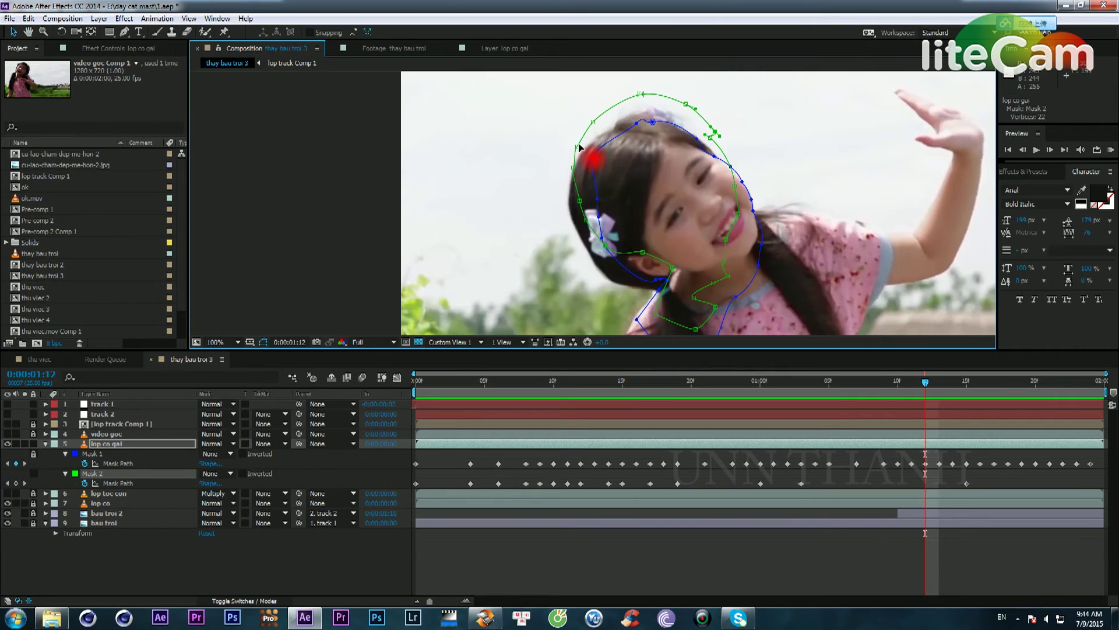
double_click(576, 144)
left_click_drag(621, 145, 619, 176)
left_click(738, 100)
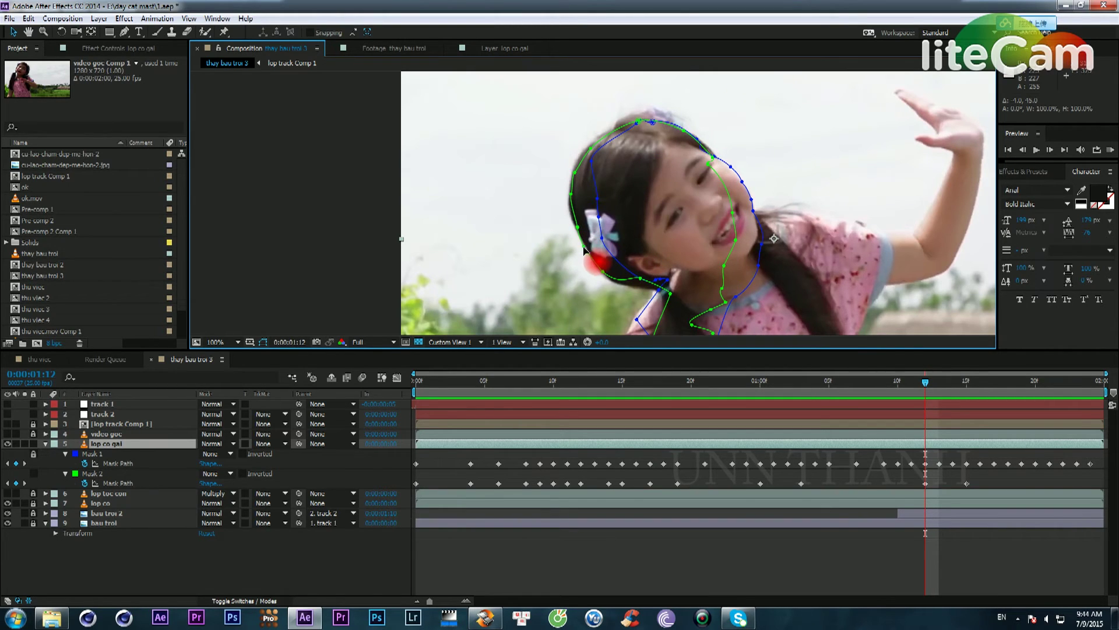
left_click_drag(584, 248, 640, 284)
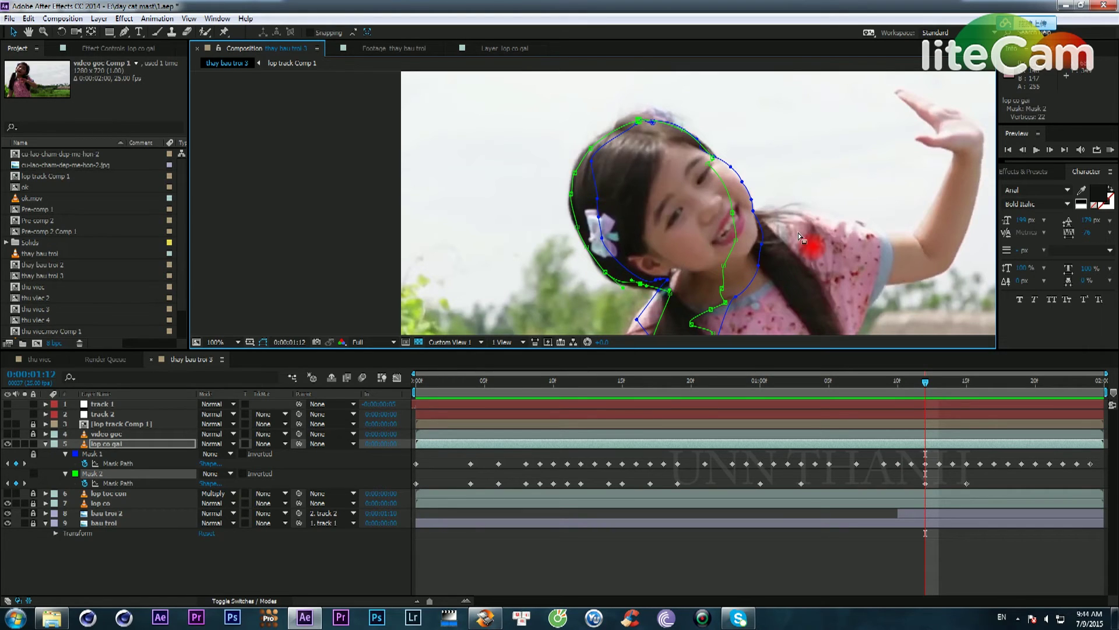
Step: Go to 0:00:01:14 and shift the whole of Mask 2 about 1 px right and 5 px down
key("Page_Down")
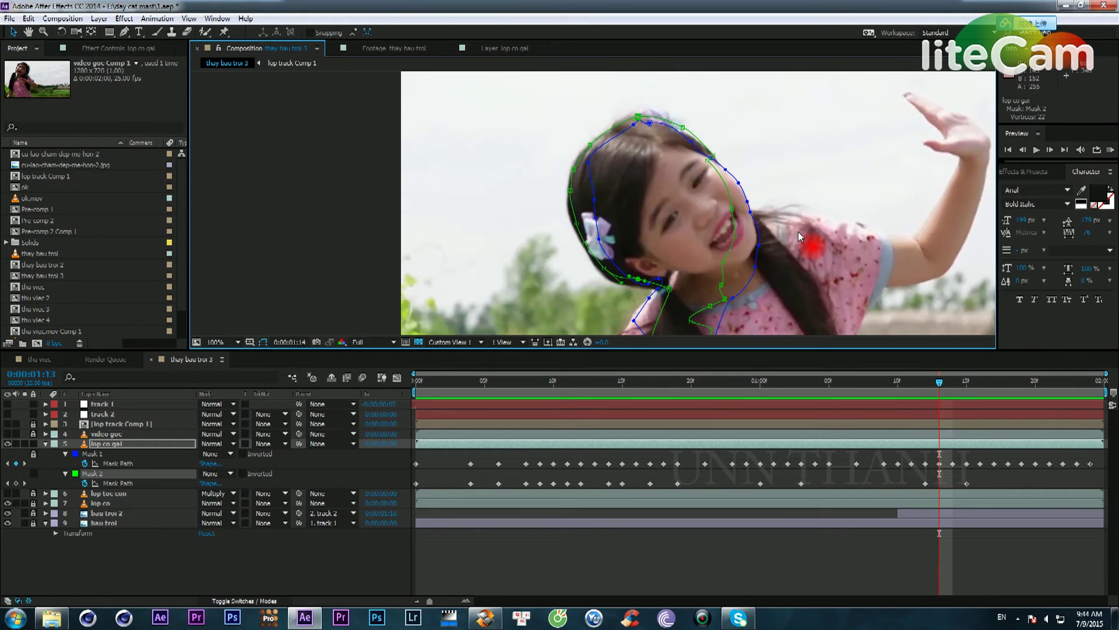
key("Page_Down")
key("Page_Down")
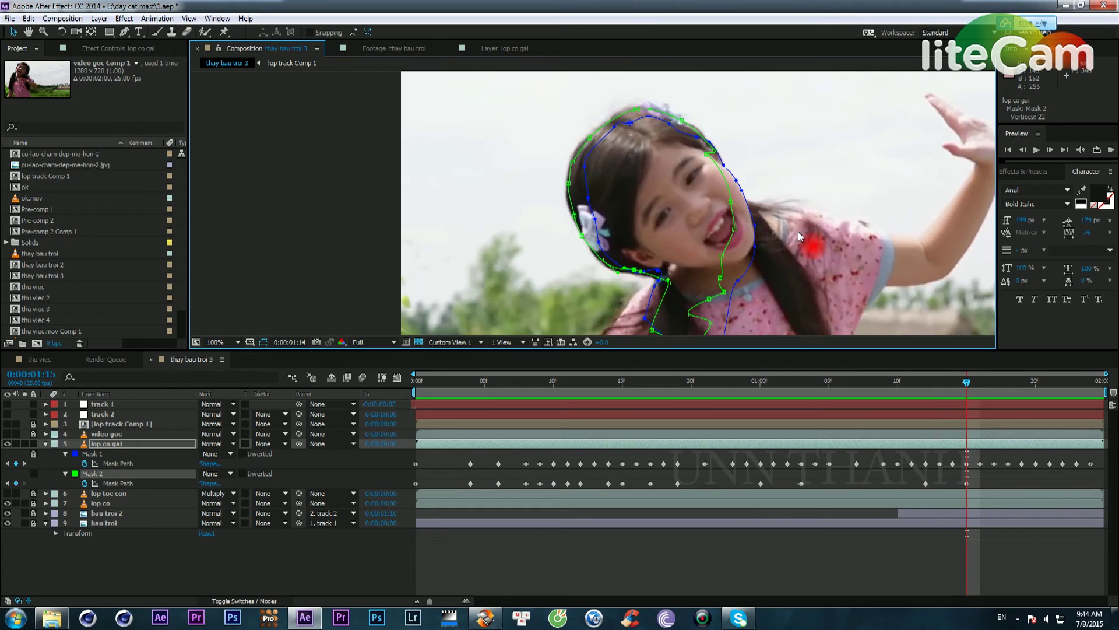
key("Page_Up")
double_click(580, 222)
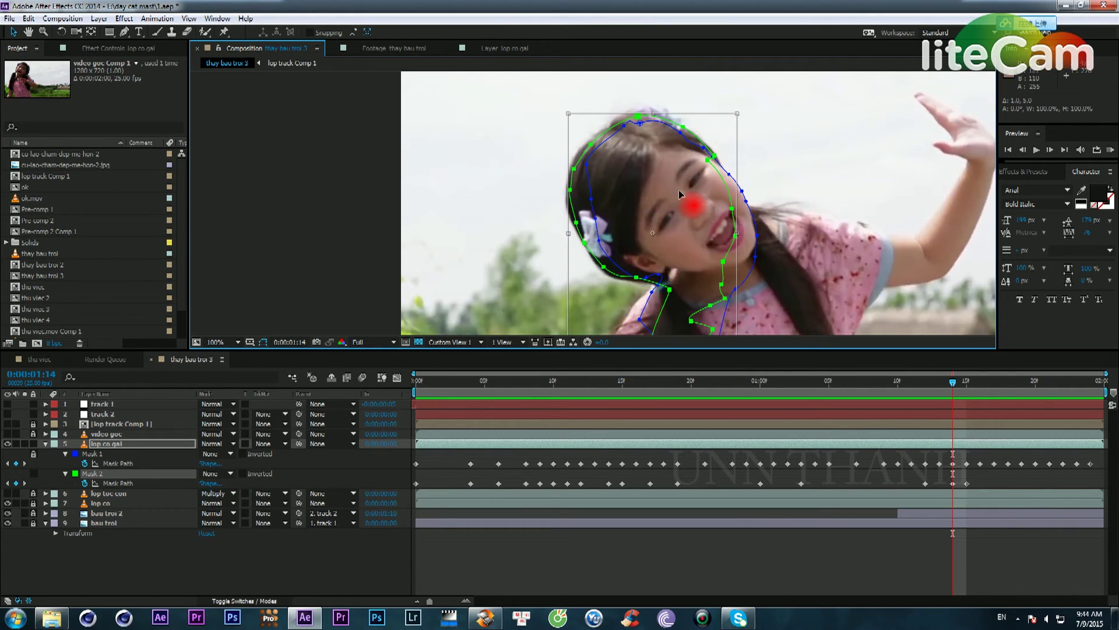
Step: Go to 0:00:01:09 and shift the whole of Mask 2 slightly down onto the head
key("Page_Up")
key("Page_Up")
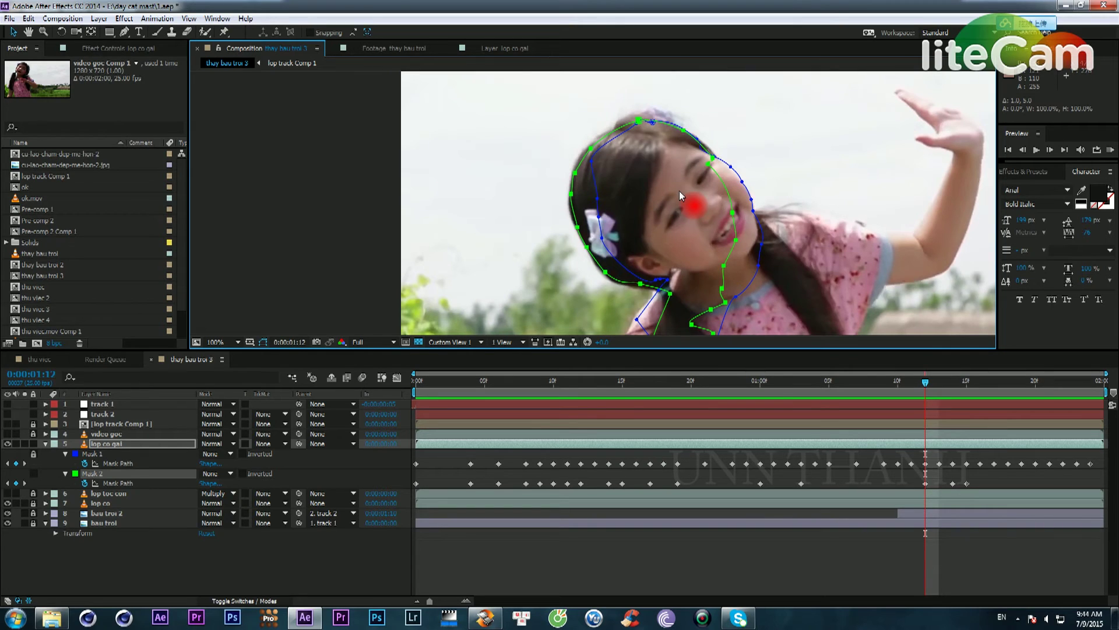
key("Page_Up")
key("Page_Up")
key("Page_Up")
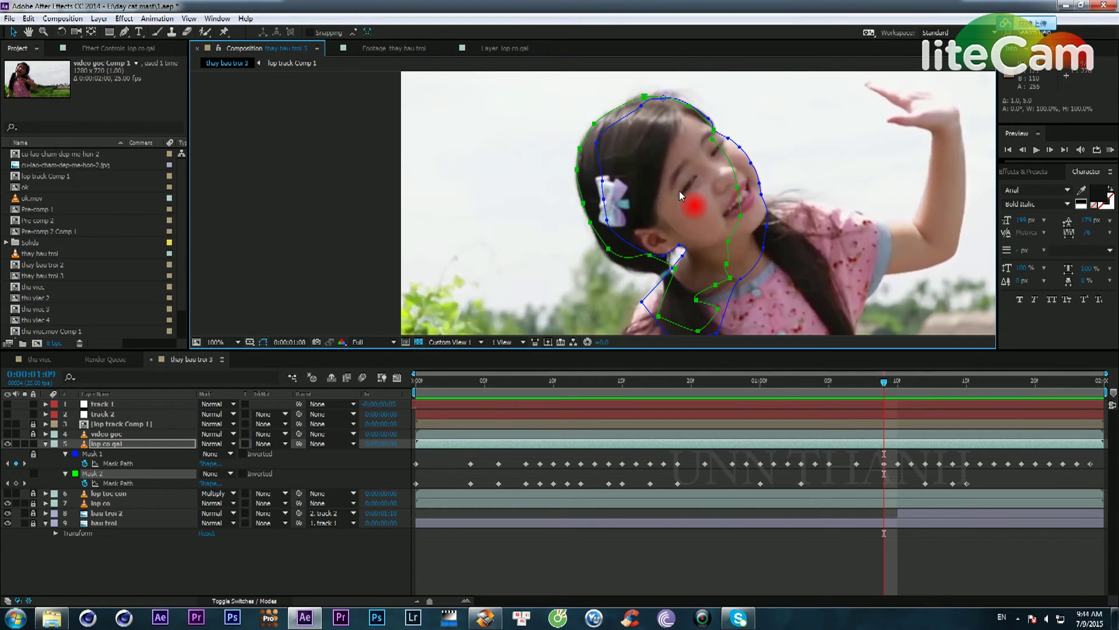
key("Page_Up")
key("Page_Down")
left_click_drag(652, 256, 652, 262)
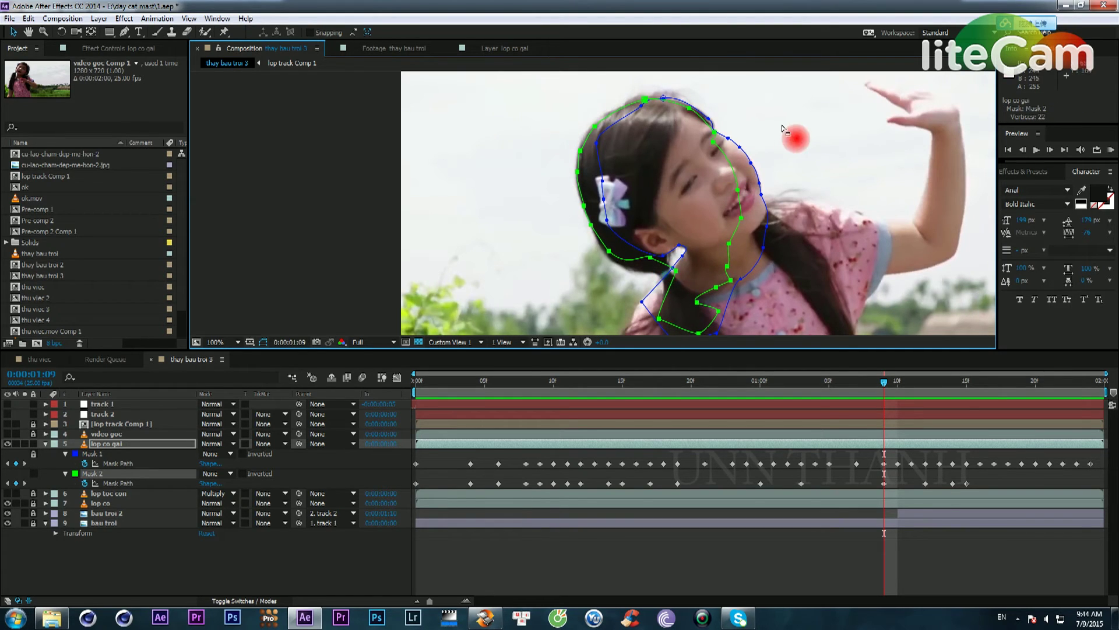
Step: At 0:00:01:09, pull Mask 2's below-ear corner up onto the jaw, its lower hair vertex outward and its lower neck vertex inward
left_click(782, 124)
left_click(679, 271)
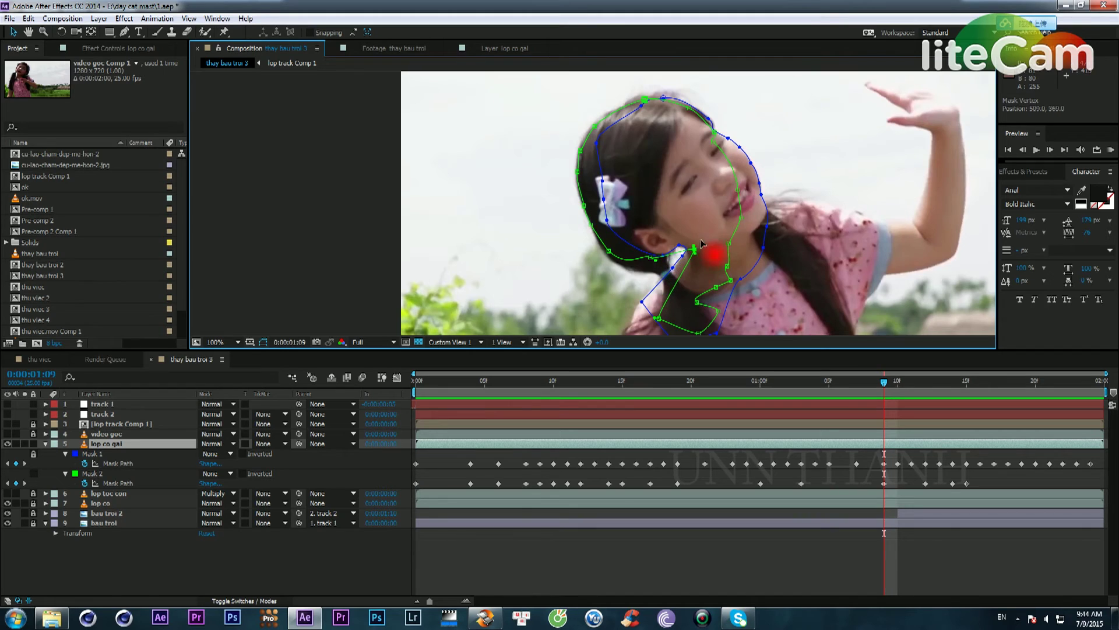
left_click_drag(701, 239, 701, 217)
mouse_move(651, 257)
left_mouse_down()
mouse_move(643, 244)
mouse_move(643, 269)
left_mouse_up()
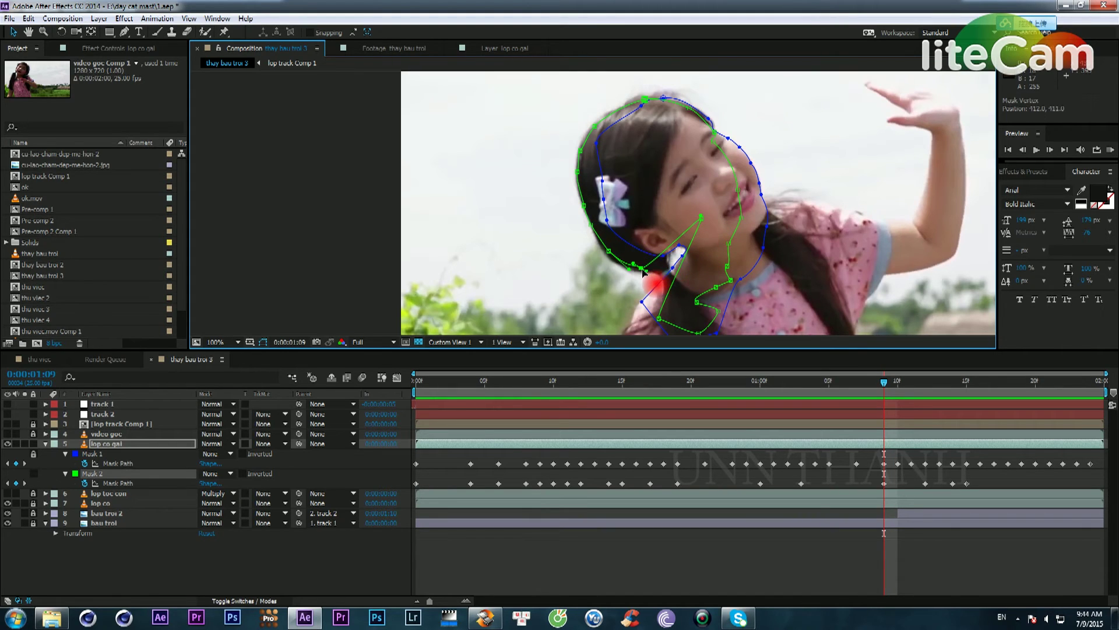
left_click(679, 257)
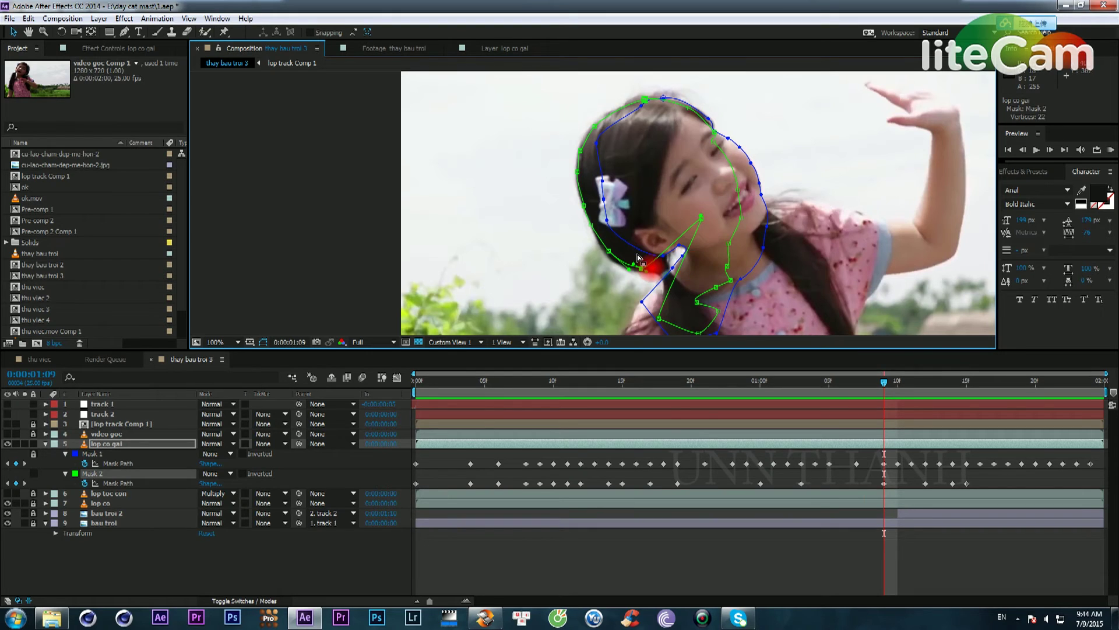
left_click_drag(659, 318, 676, 318)
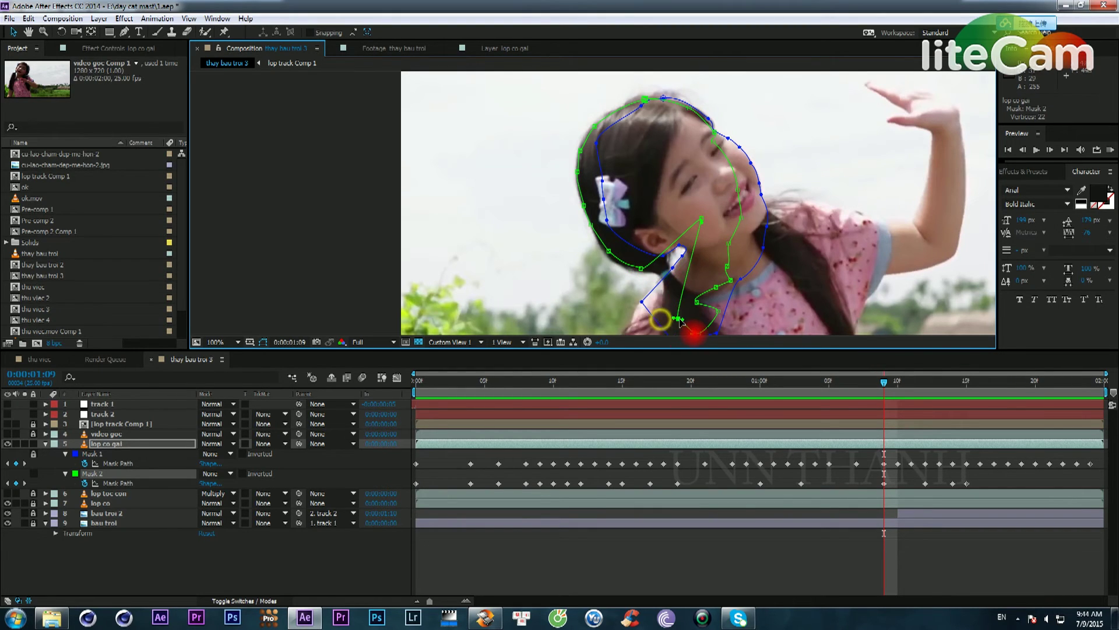
Step: Go to 0:00:01:11 and move Mask 2's corner vertex below the ear up toward the jaw
key("Page_Down")
key("Page_Down")
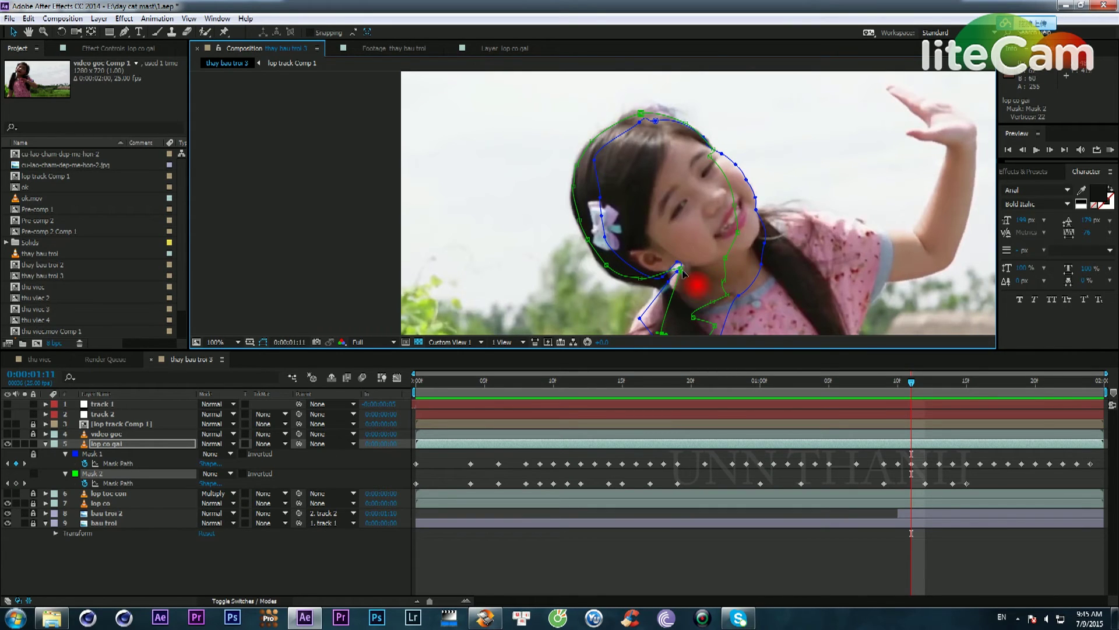
left_click_drag(680, 269, 689, 253)
Step: Go to 0:00:01:06 and shift the whole of Mask 2 about 10 px right and 6 px up
key("Page_Up")
key("Page_Up")
key("Page_Up")
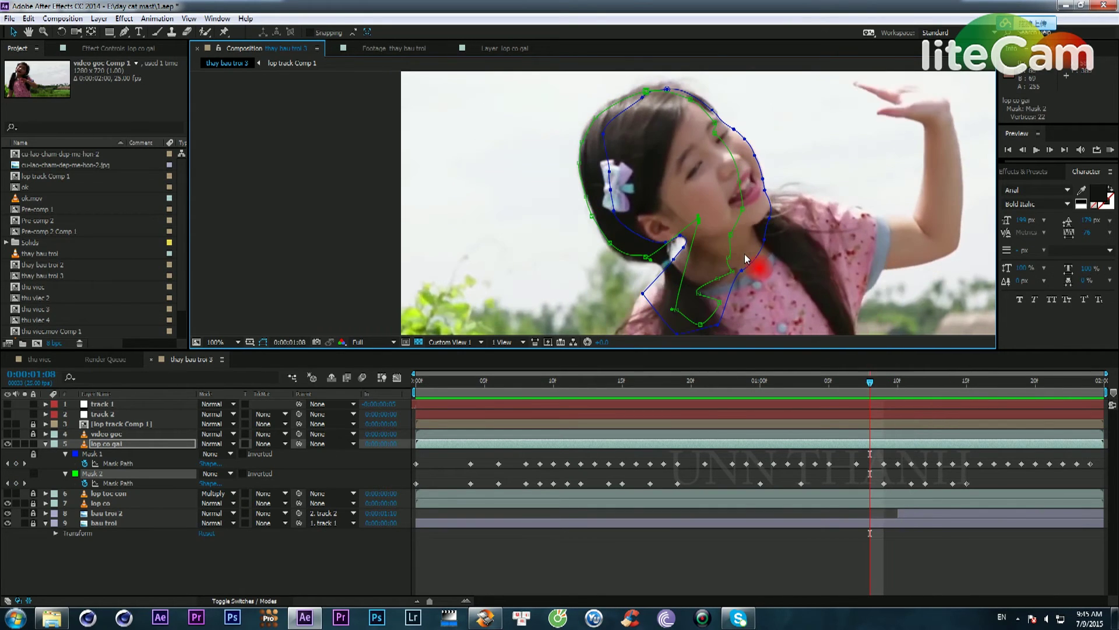
key("Page_Up")
key("Page_Up")
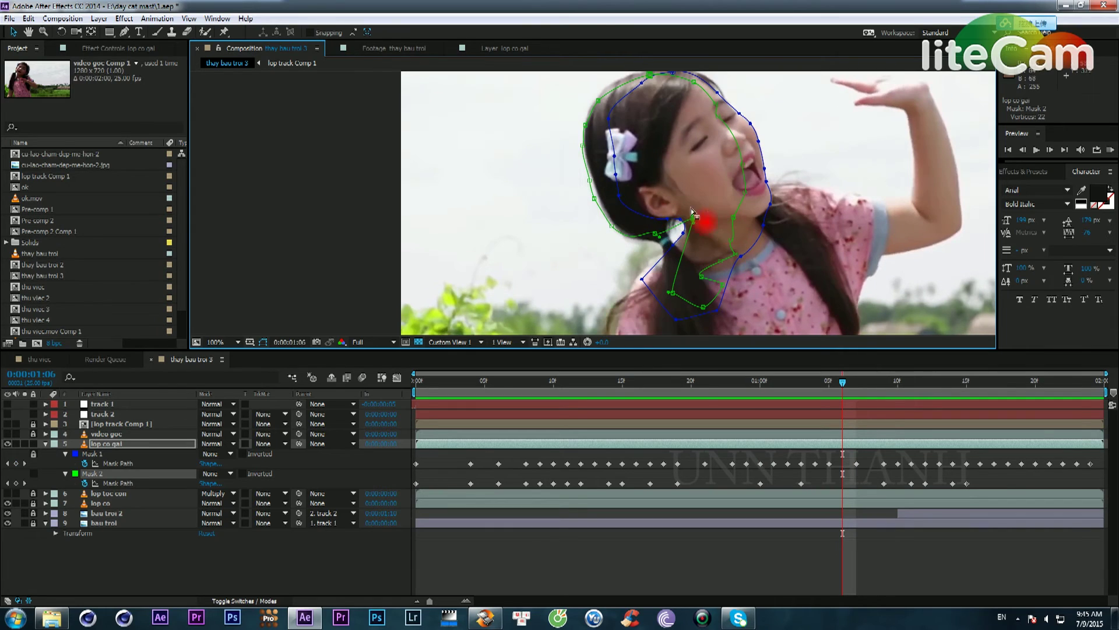
double_click(594, 201)
left_click_drag(623, 195, 629, 191)
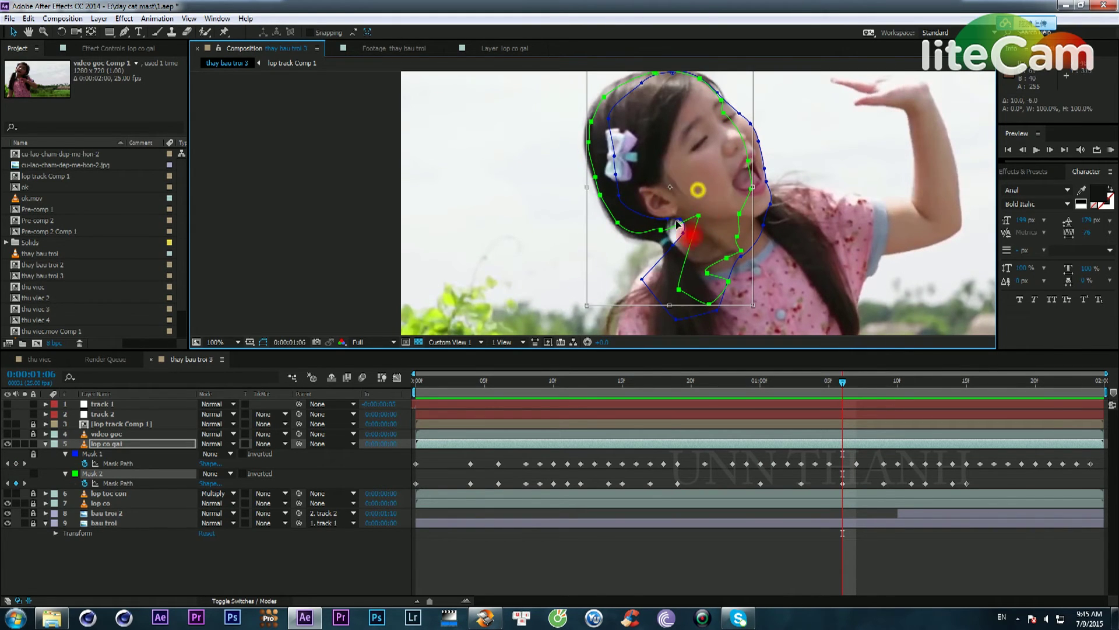
double_click(792, 215)
left_click(815, 195)
Step: At 0:00:01:06, raise Mask 2's corner vertex below the ear onto the cheek
left_click_drag(661, 230, 694, 192)
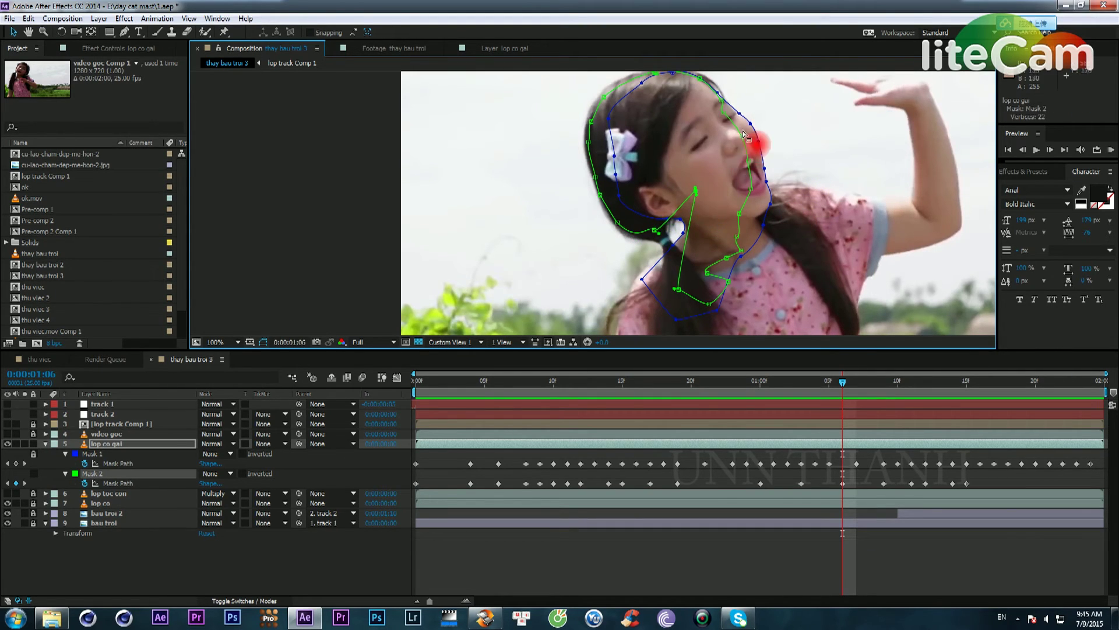
key("space")
left_click_drag(686, 126, 670, 146)
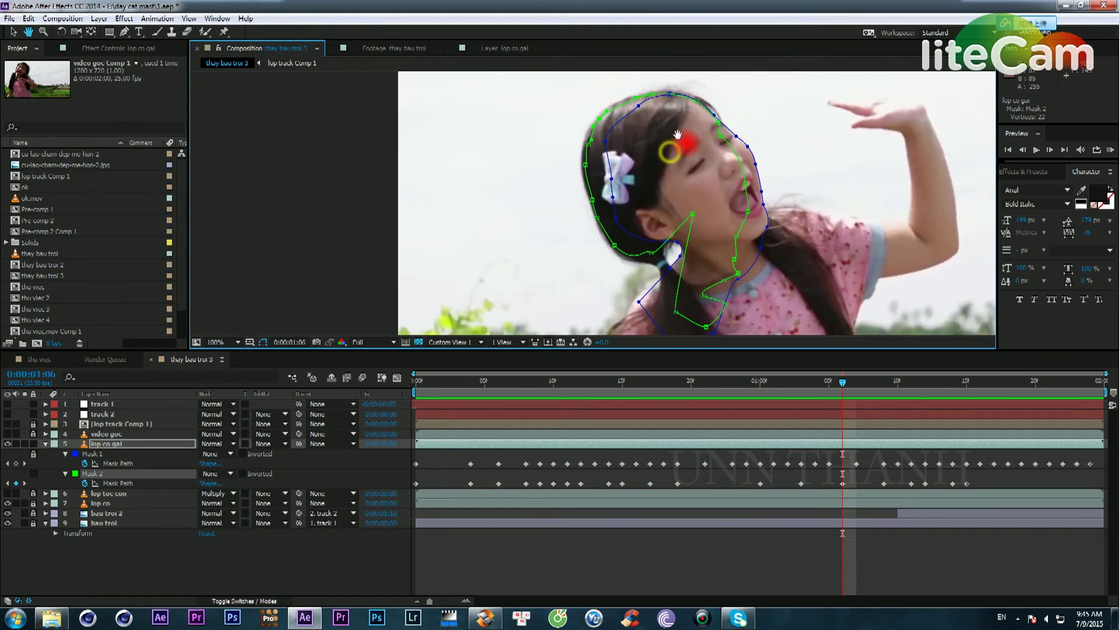
Step: Go to 0:00:01:04 and reshape Mask 2 below the ear, placing its corner vertex on the jaw and the neighbouring vertex on the hairline
key("Page_Up")
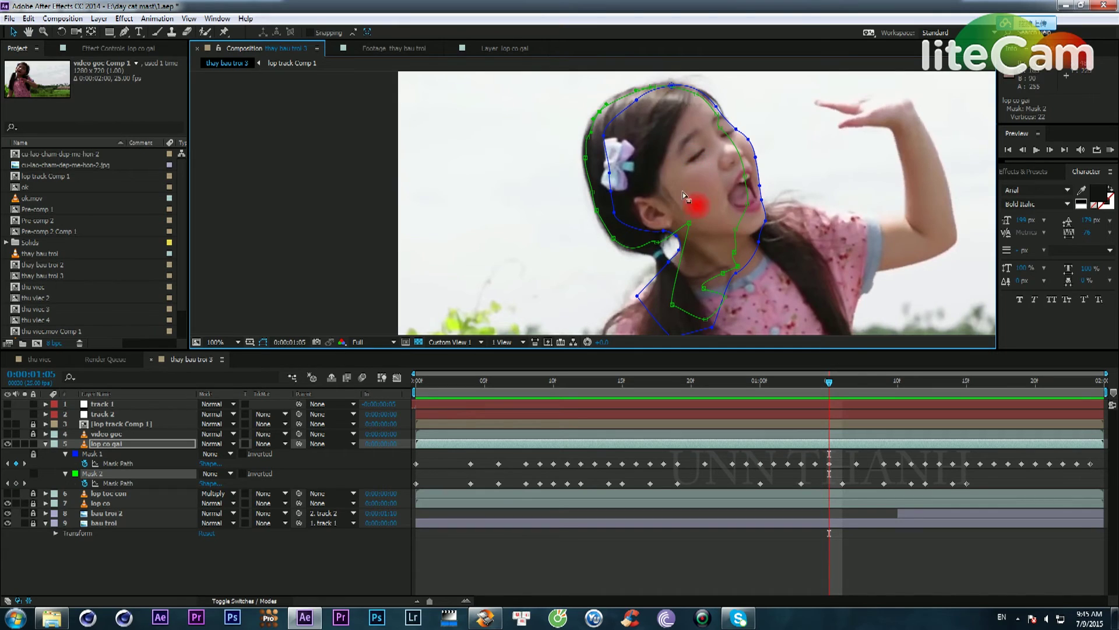
key("Page_Up")
key("Page_Up")
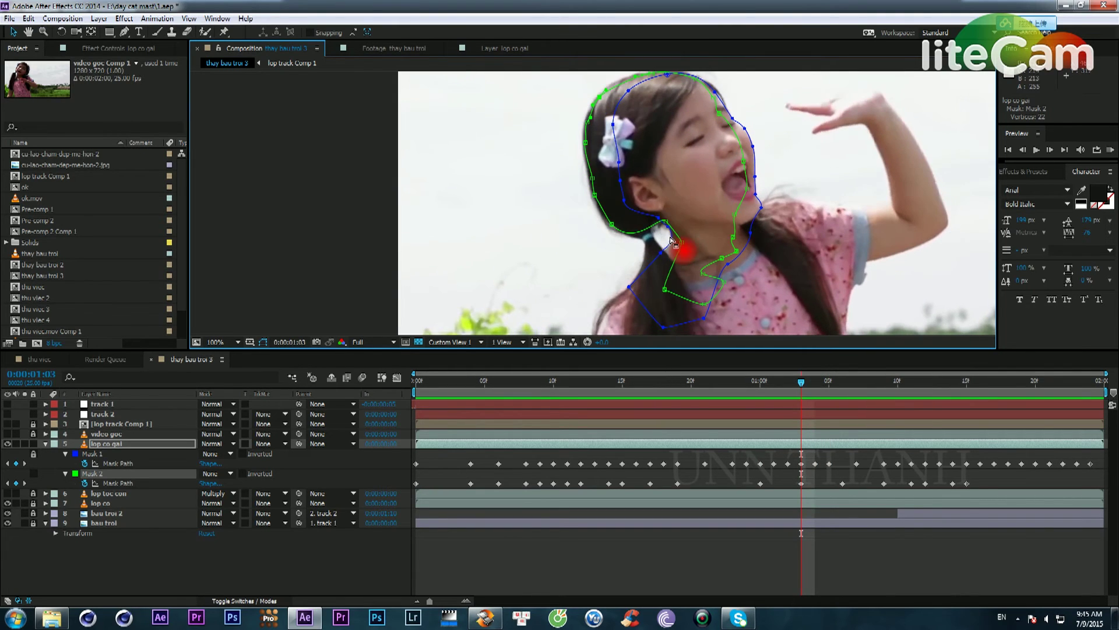
key("Page_Down")
left_click_drag(686, 235, 662, 226)
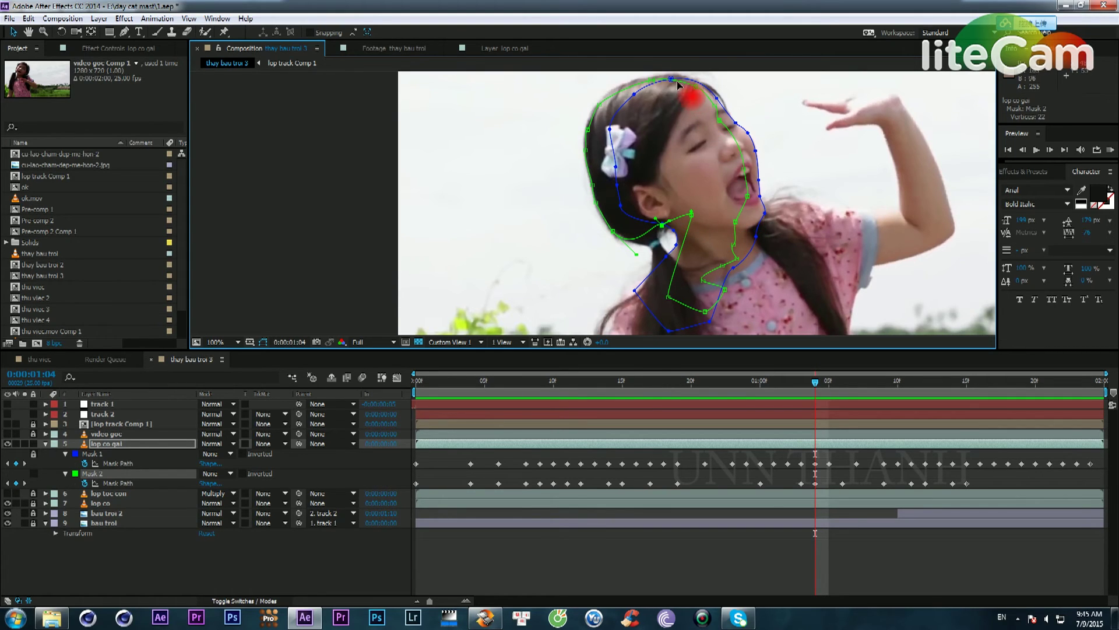
left_click(694, 86)
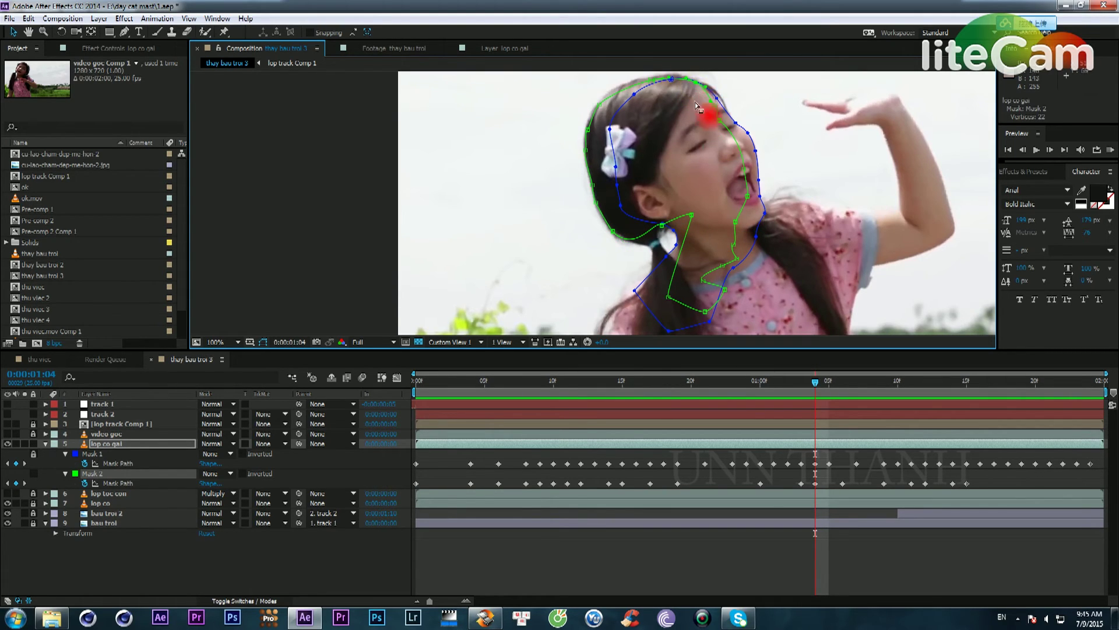
Step: Step frame by frame from 0:00:01:04 to 0:00:01:15 to check how Mask 2 follows the head
key("Page_Down")
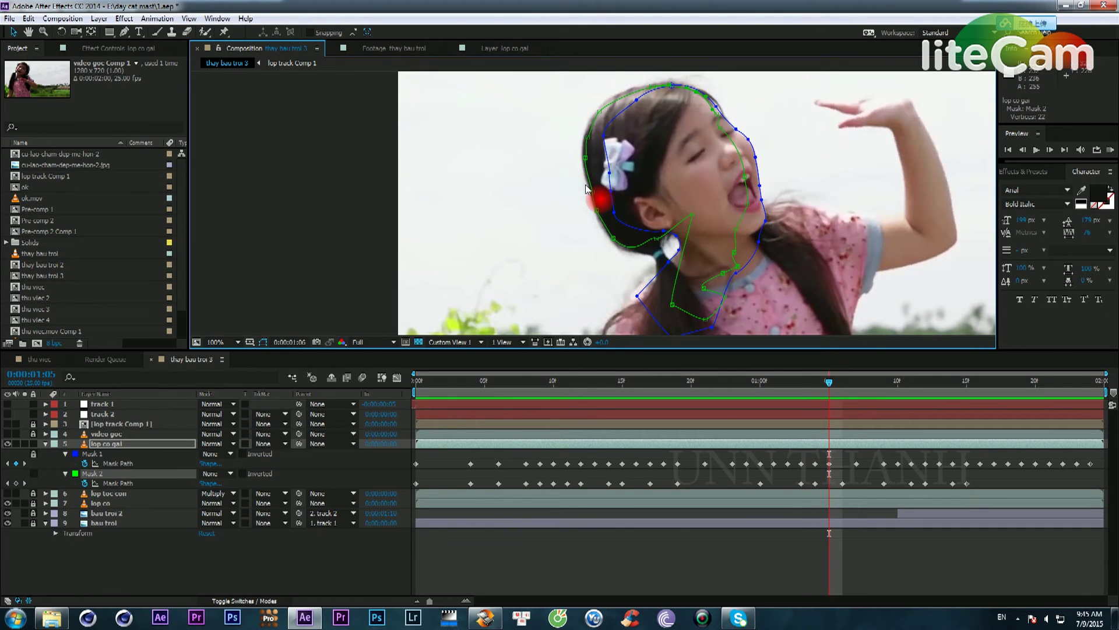
key("Page_Down")
key("Page_Down")
key("Page_Down")
key("Page_Down")
key("Page_Down")
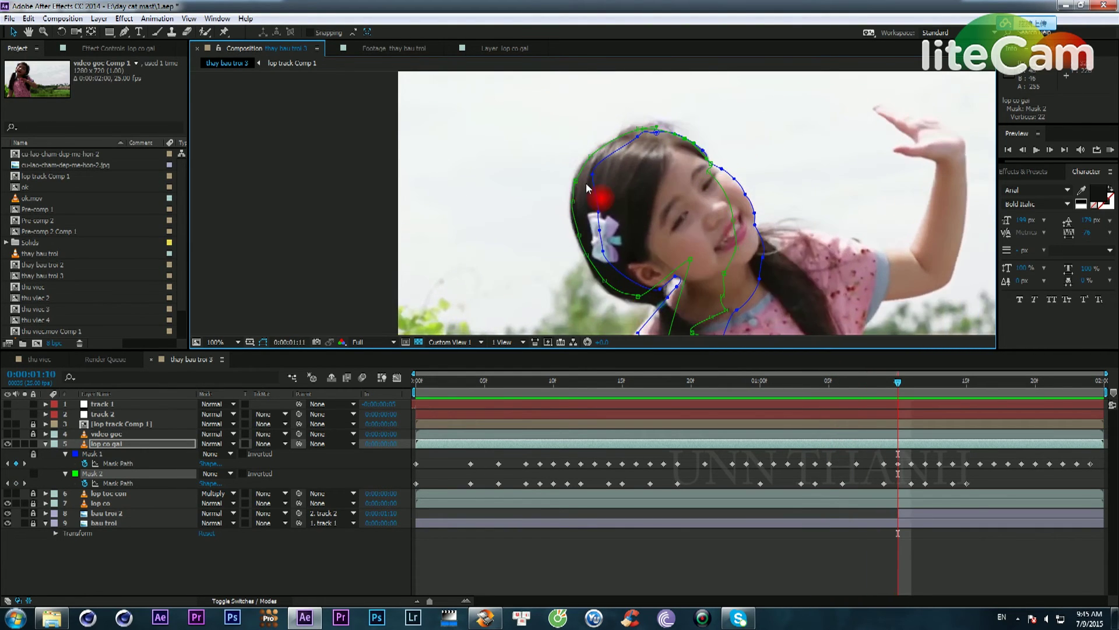
key("Page_Down")
key("Page_Down")
key("Page_Down")
key("Page_Down")
key("Page_Down")
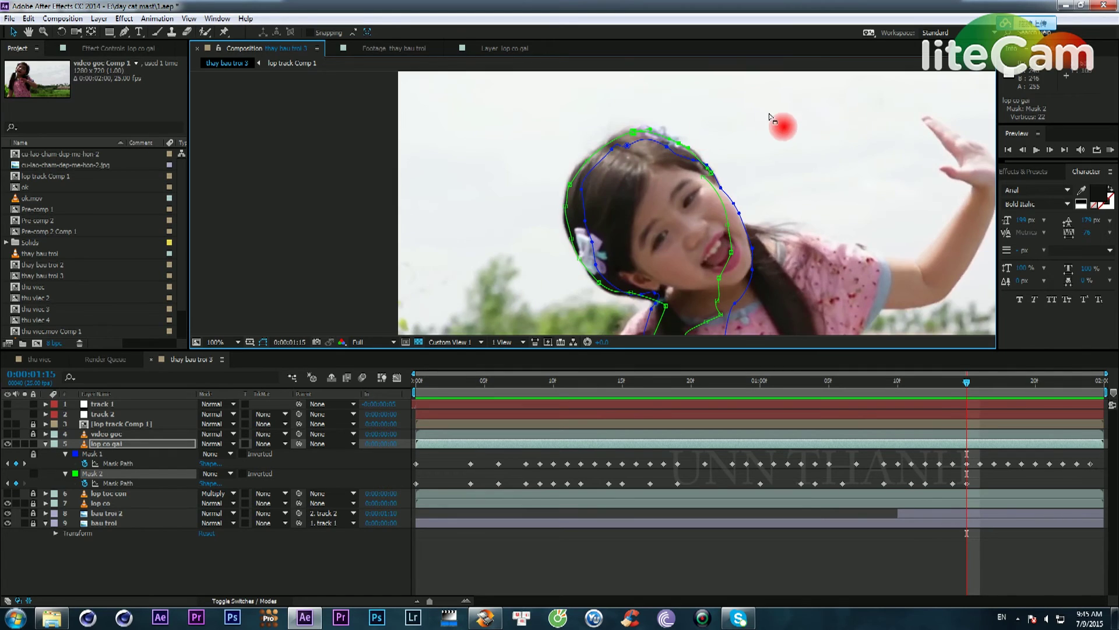
Step: Go to 0:00:01:24 and shift the whole of Mask 2 about 24 px right and 135 px up onto the head
scroll(766, 117, "down", 1)
left_click_drag(690, 166, 667, 159)
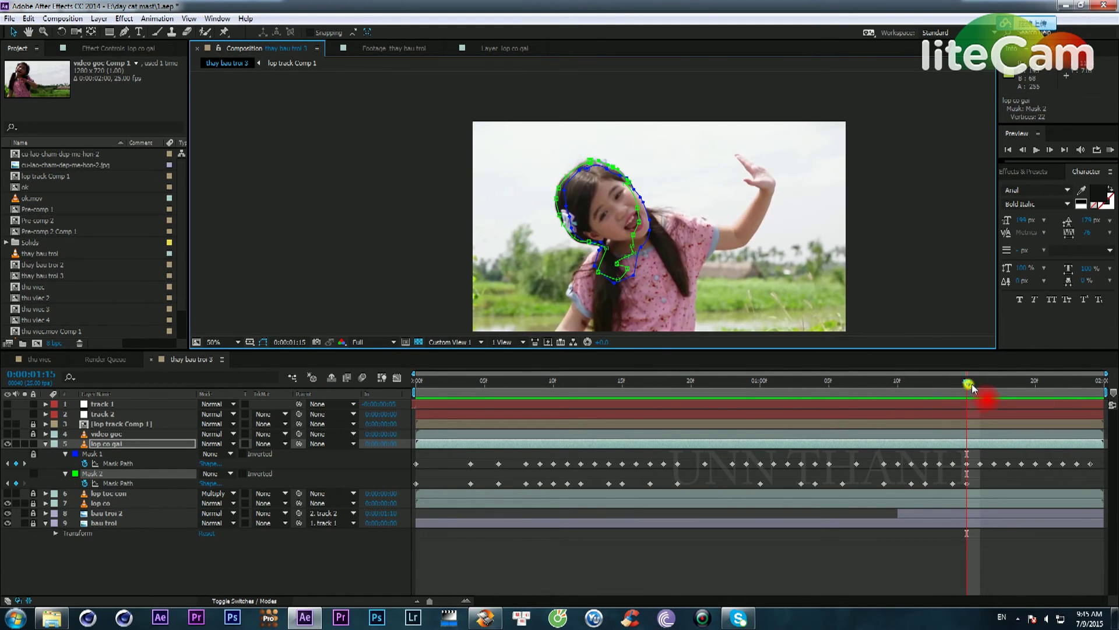
left_click_drag(967, 383, 1100, 407)
scroll(600, 159, "up", 2)
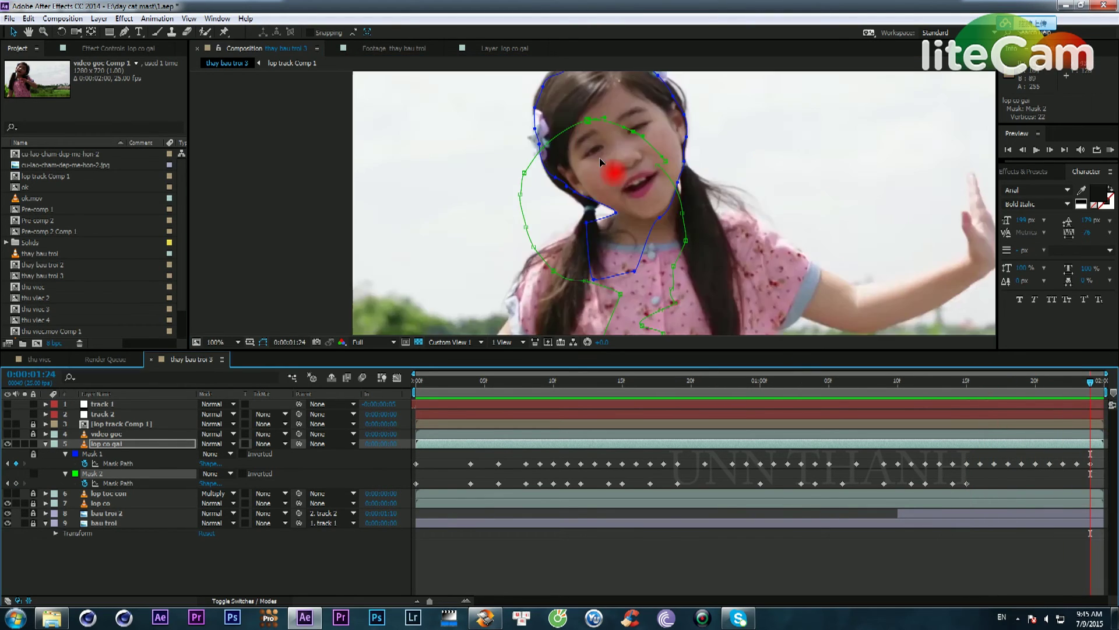
mouse_move(584, 145)
left_mouse_down()
mouse_move(589, 225)
mouse_move(578, 141)
left_mouse_up()
scroll(601, 151, "down", 1)
double_click(589, 160)
scroll(563, 192, "up", 2)
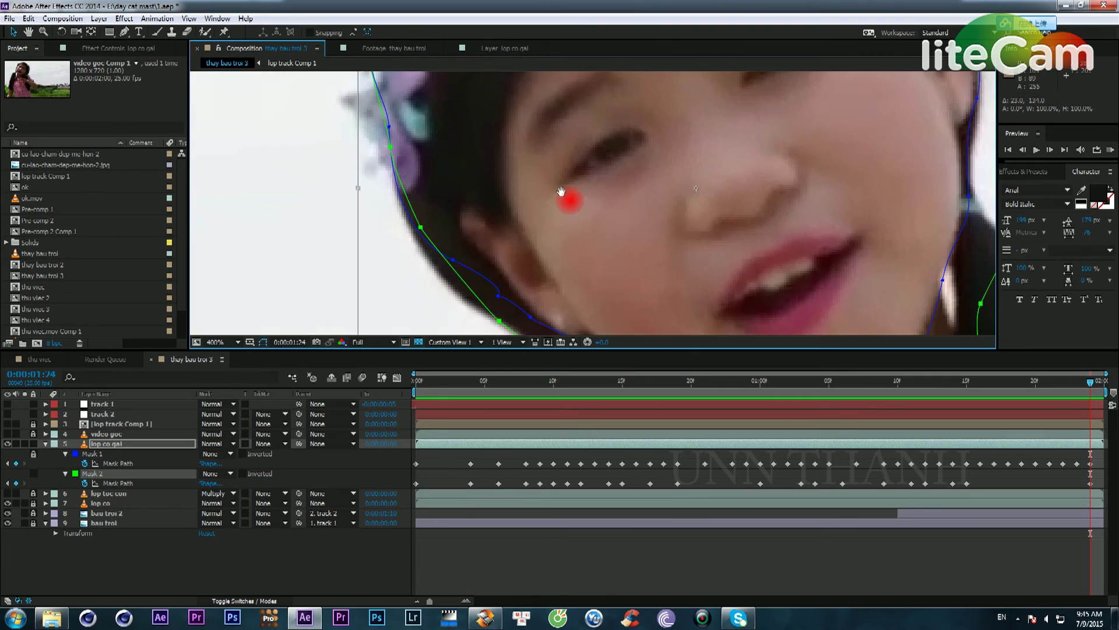
left_click_drag(562, 209, 594, 153)
left_click_drag(634, 233, 636, 231)
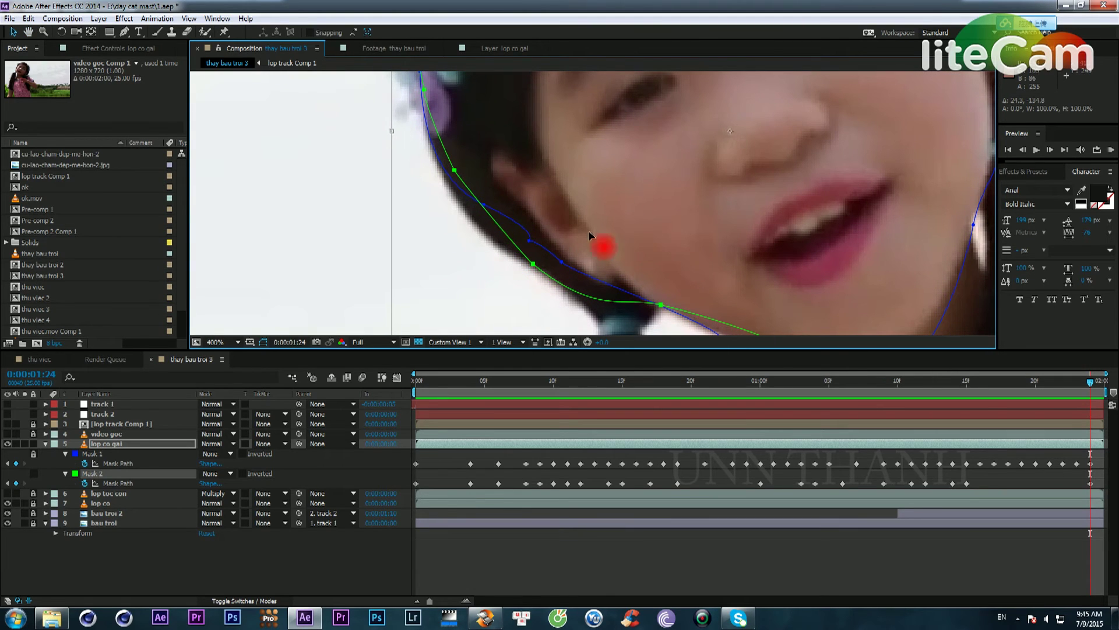
left_click(369, 226)
Step: At 0:00:01:24, adjust Mask 2's vertices behind and below the ear to follow the hair edge down to the hair tie
left_click_drag(454, 170, 480, 222)
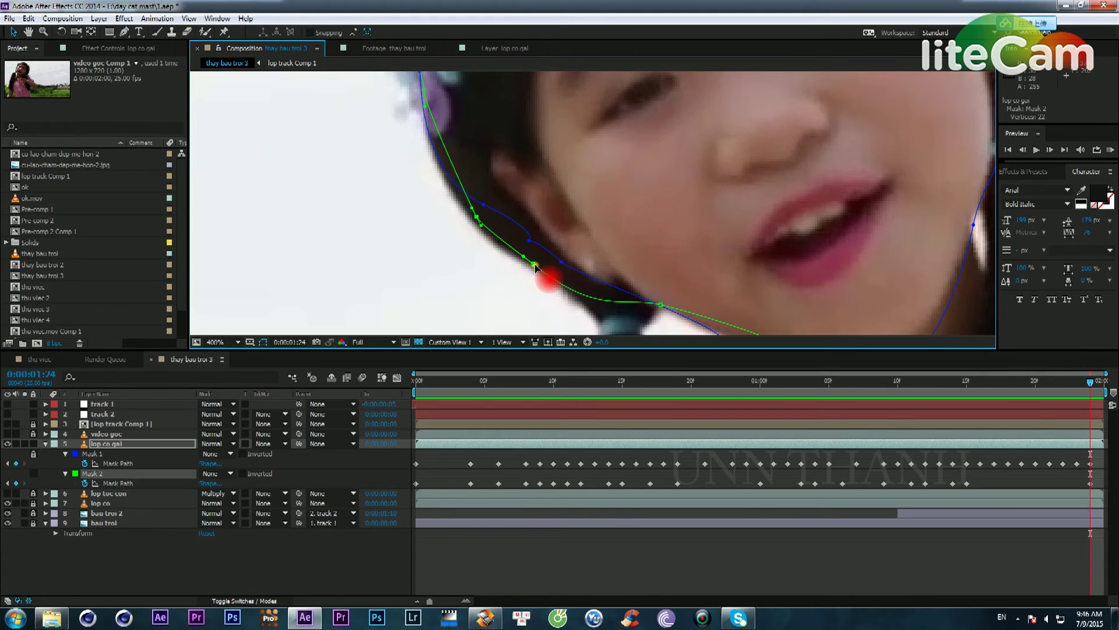
left_click(533, 264)
key("space")
left_click_drag(589, 238, 554, 169)
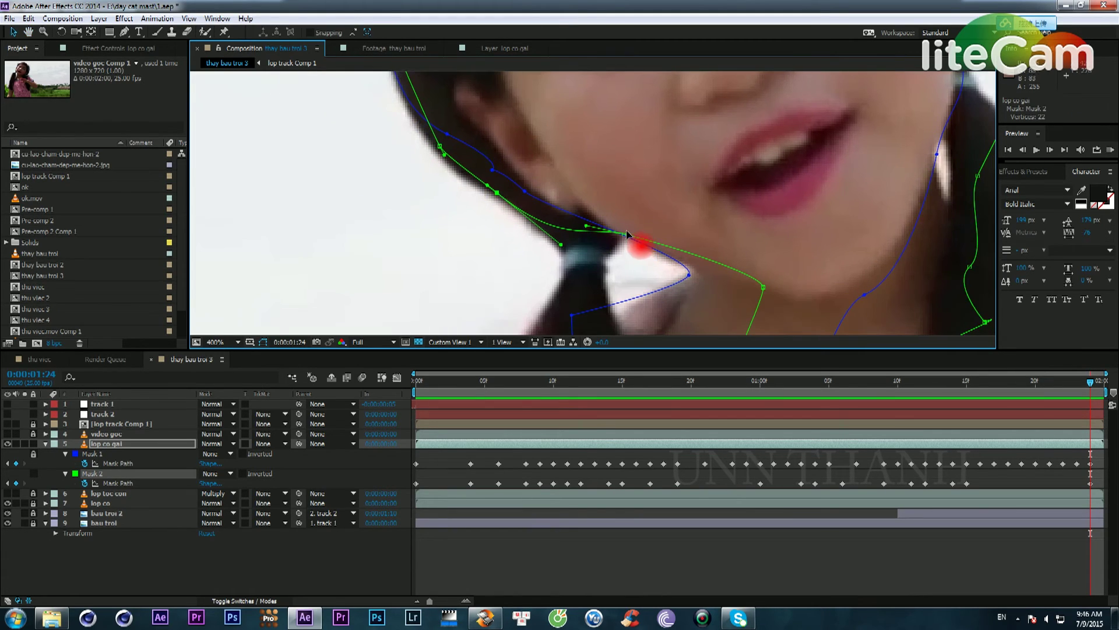
left_click(626, 233)
Step: At 0:00:01:24, pull Mask 2's vertices beside the far cheek inward onto the face and chin
key("space")
left_click_drag(684, 148, 648, 182)
scroll(710, 180, "down", 1)
key("space")
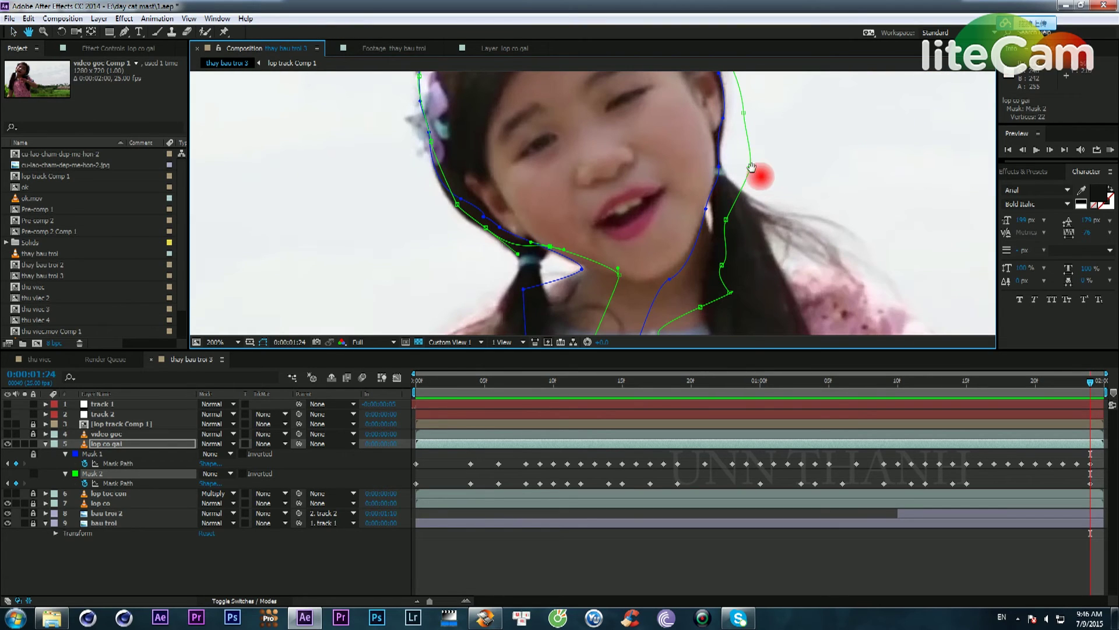
left_click_drag(747, 170, 719, 208)
left_click_drag(699, 258, 688, 201)
key("space")
left_click_drag(709, 131, 659, 215)
key("space")
Step: At 0:00:01:24, adjust Mask 2's vertices around the crown and above the hair bow to follow the hair outline
left_click_drag(642, 118, 620, 150)
left_click_drag(467, 100, 641, 132)
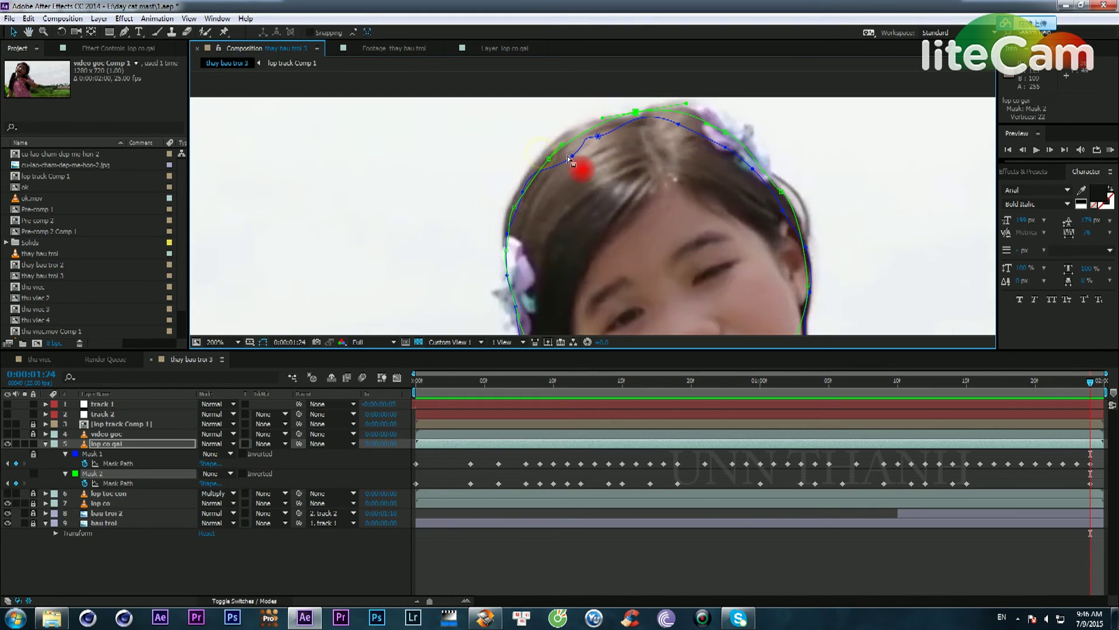
left_click_drag(569, 157, 546, 159)
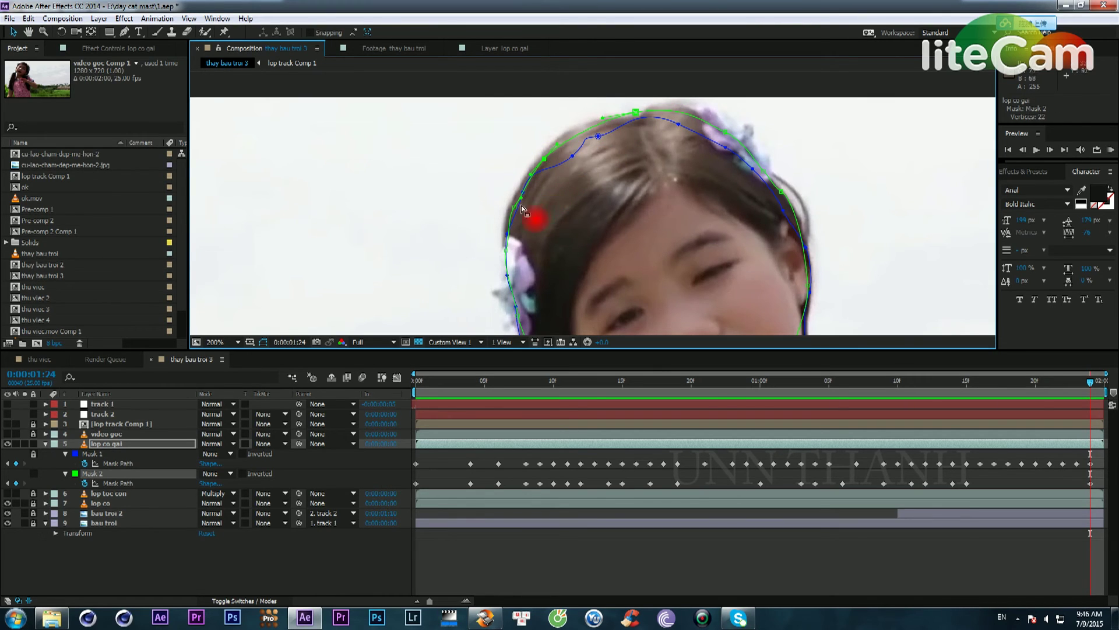
left_click_drag(514, 208, 580, 158)
scroll(605, 170, "down", 1)
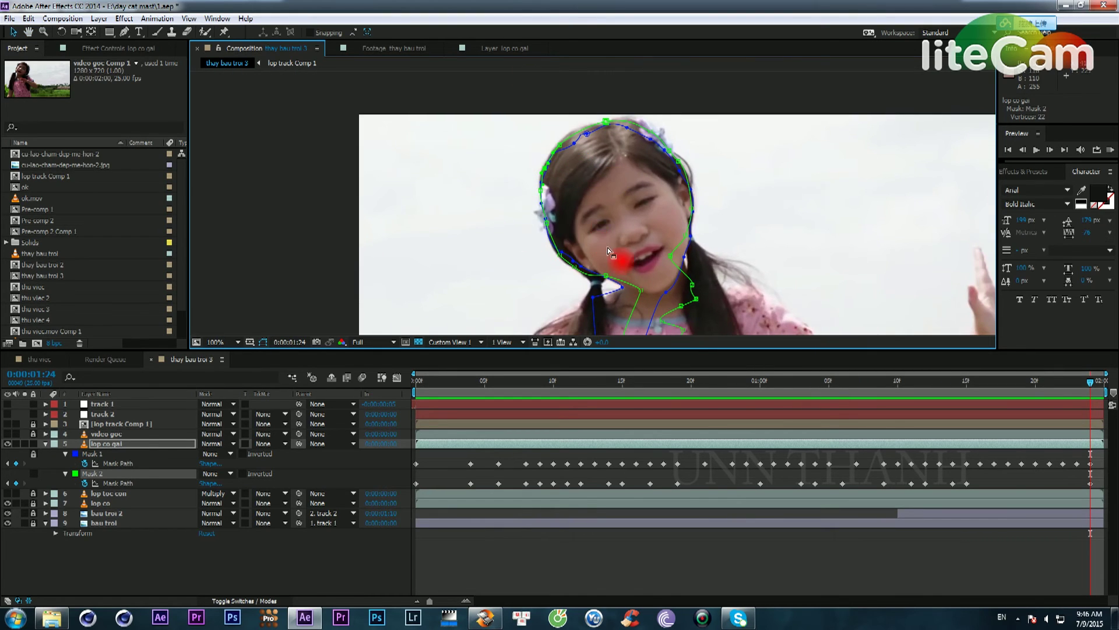
Step: Inspect Mask 2's edge near the hair bow and compare its path with the head across frames 0:00:01:18 to 0:00:01:24
scroll(607, 249, "up", 2)
left_click_drag(487, 205, 704, 70)
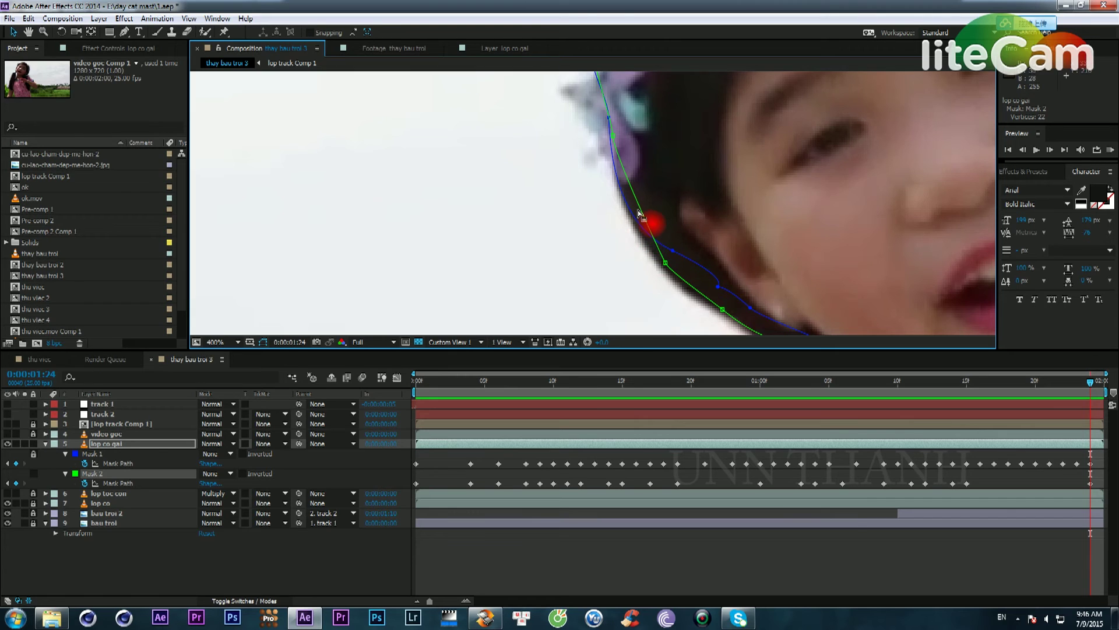
scroll(649, 190, "down", 2)
left_click_drag(636, 152, 596, 167)
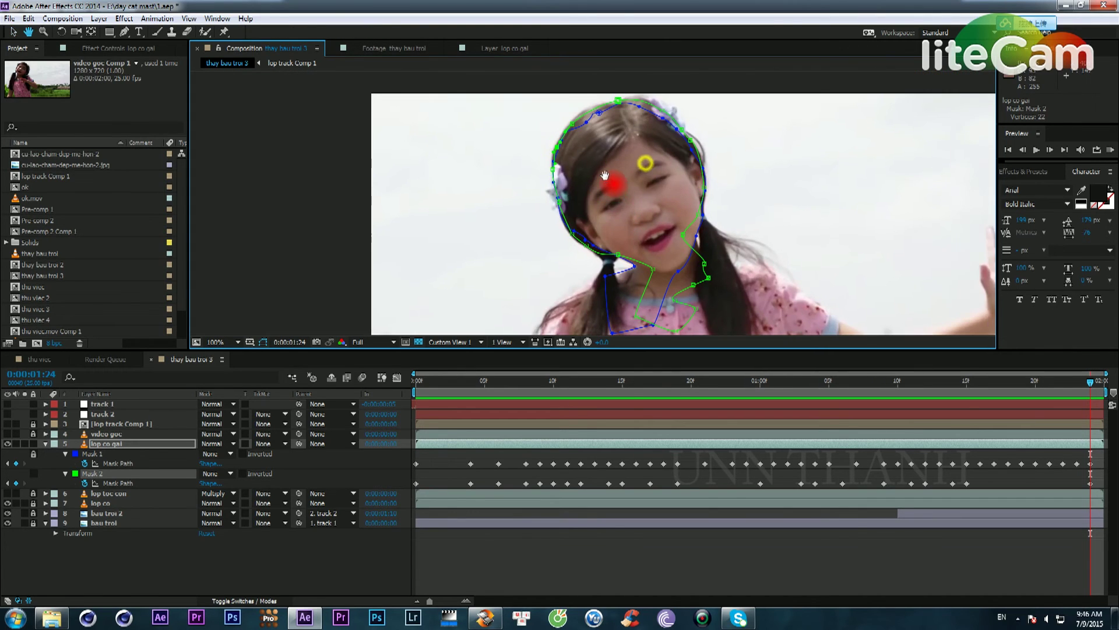
key("Page_Up")
key("Page_Up")
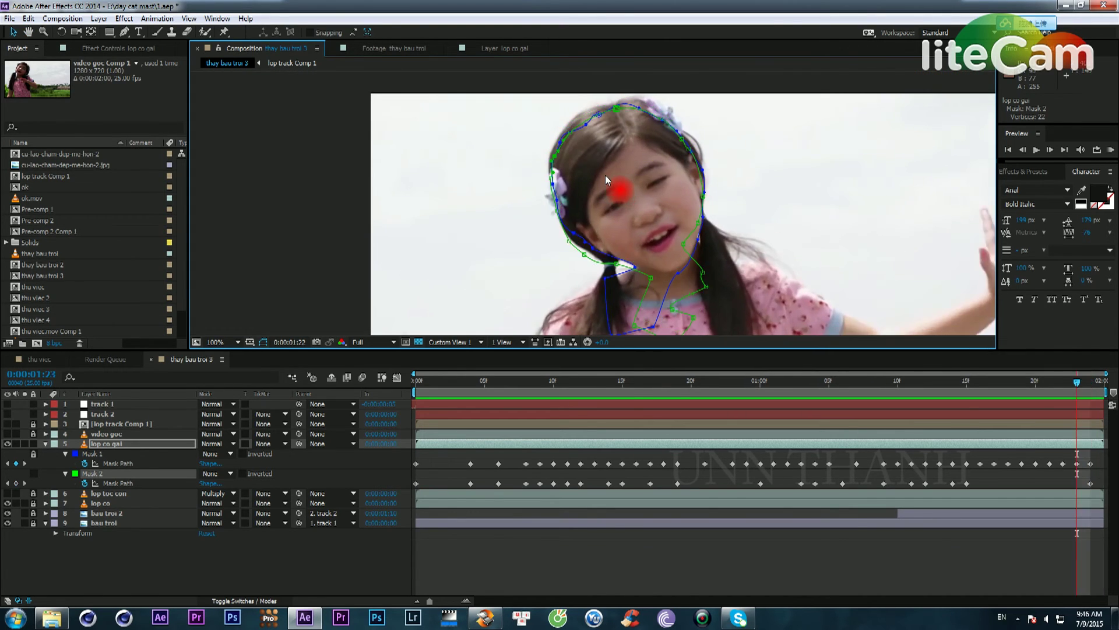
key("Page_Up")
key("Page_Up")
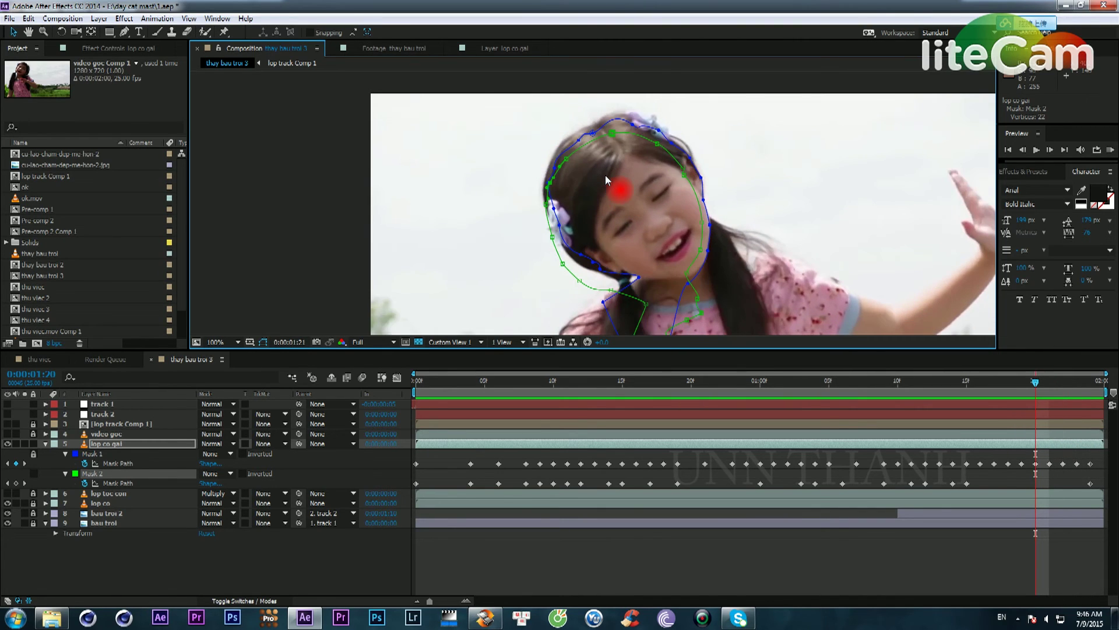
key("Page_Down")
key("Page_Down")
key("Page_Down")
key("Page_Down")
key("Page_Down")
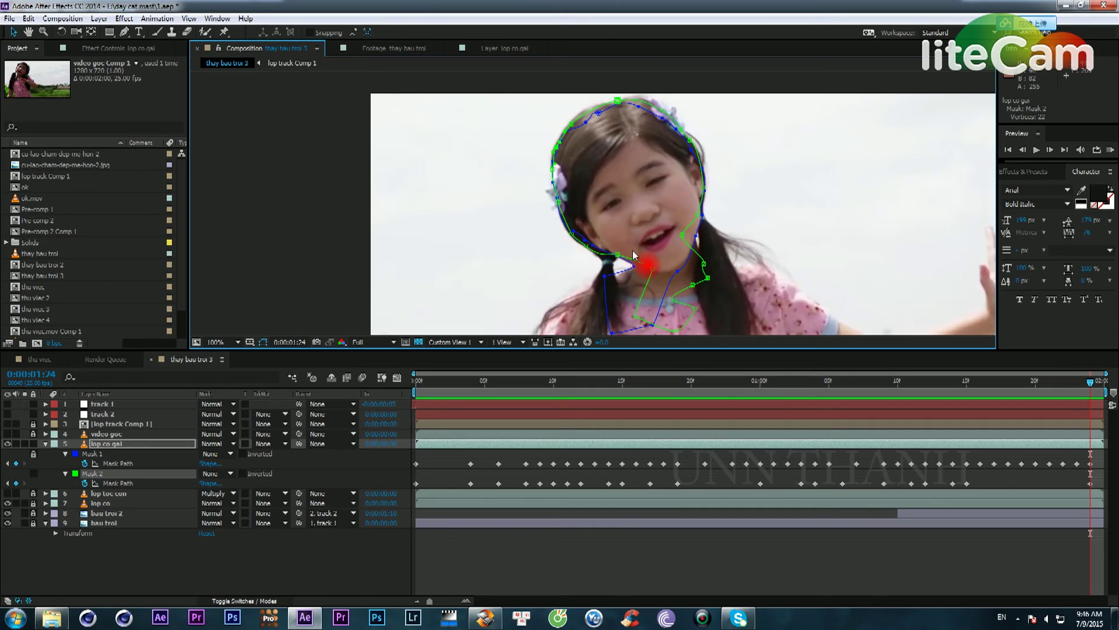
key("Page_Up")
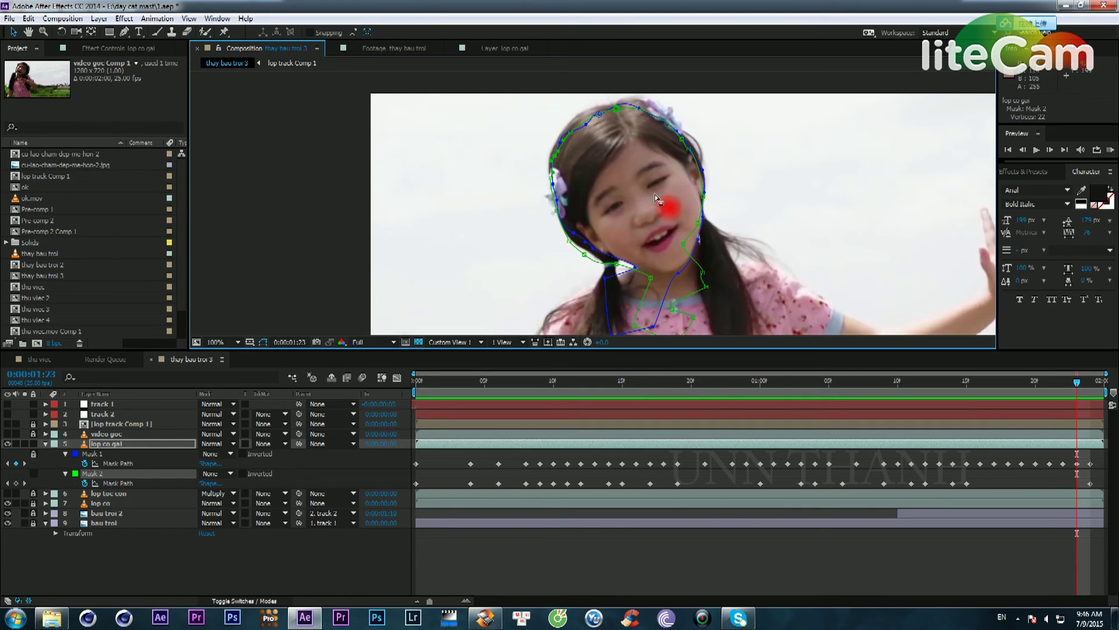
key("Page_Up")
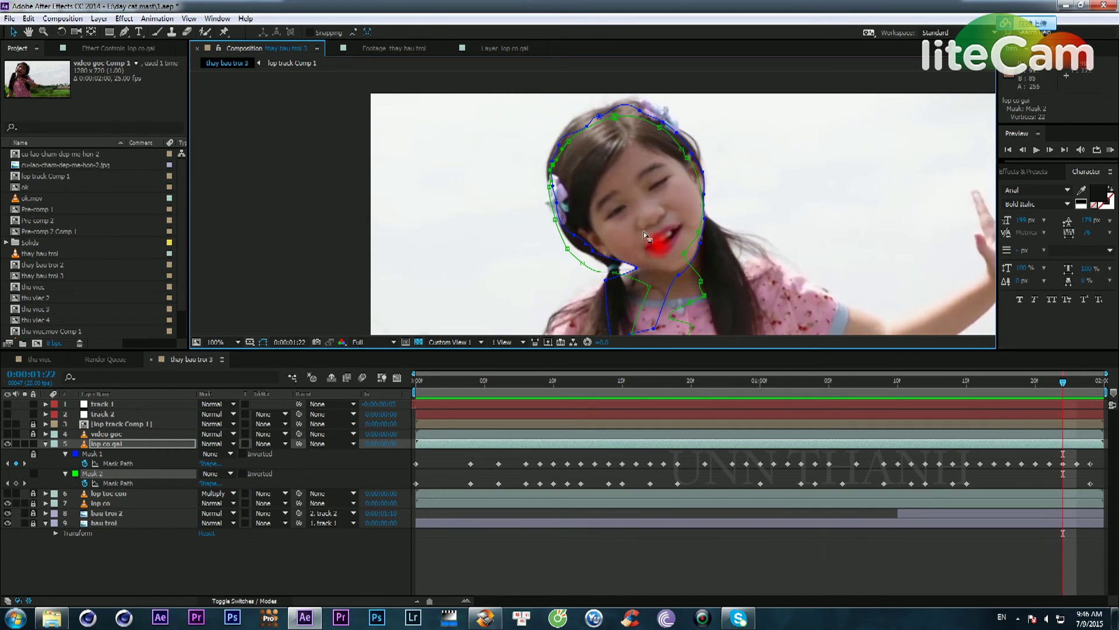
key("Page_Up")
key("Page_Up")
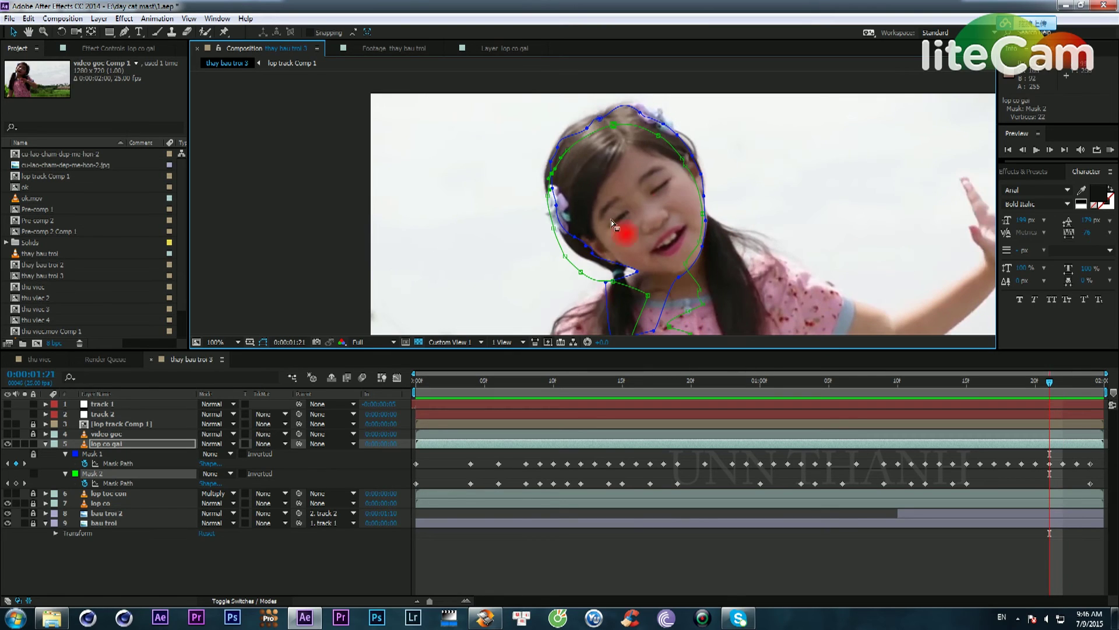
key("Page_Up")
key("Page_Up")
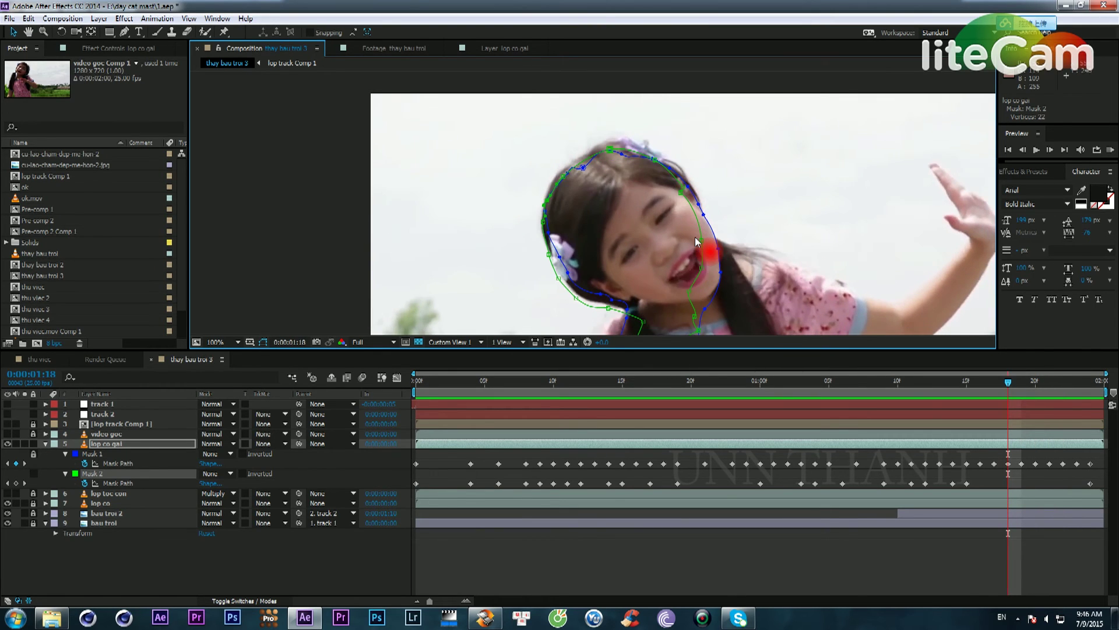
key("Page_Down")
key("Page_Down")
key("Page_Down")
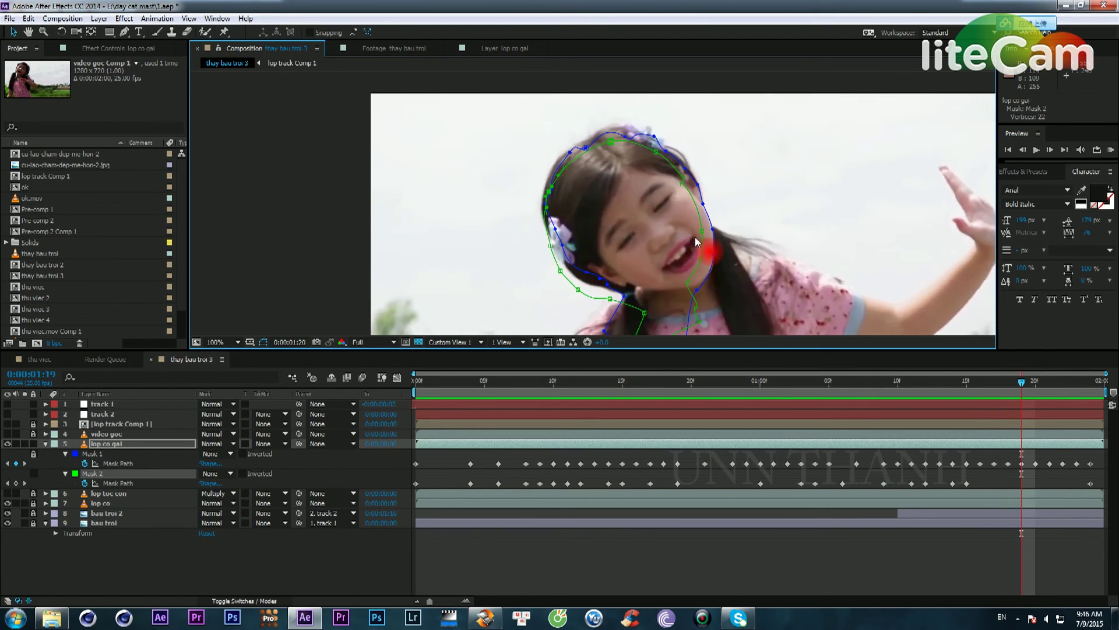
key("Page_Down")
key("Page_Down")
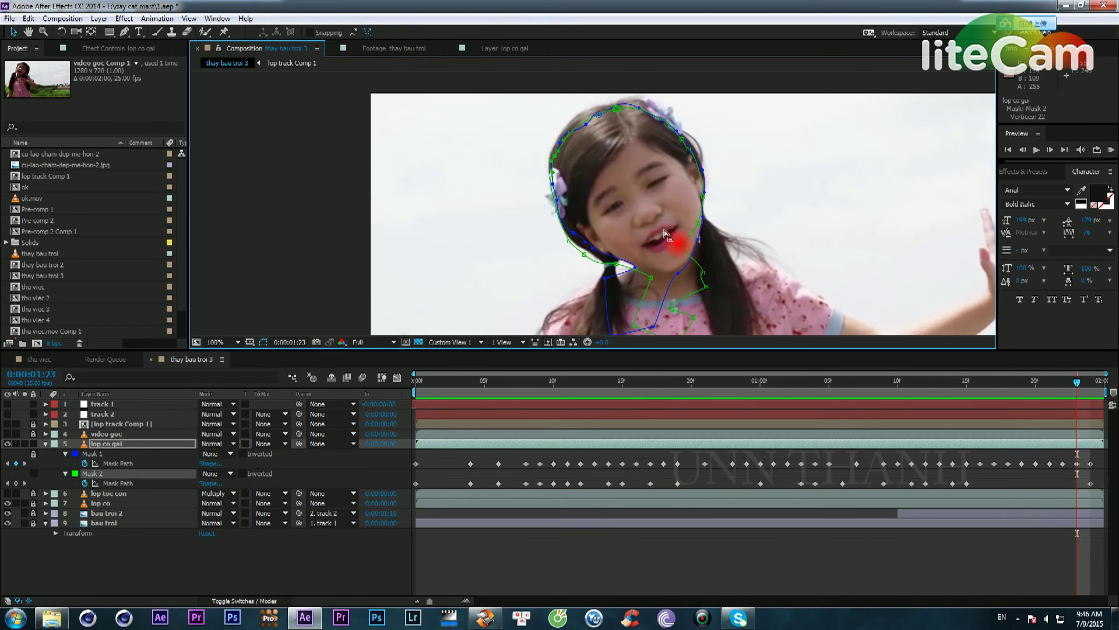
Step: Go to 0:00:01:20 and shift the whole of Mask 2 about 4 px right and 28 px up onto the head
key("Page_Up")
key("Page_Up")
key("Page_Up")
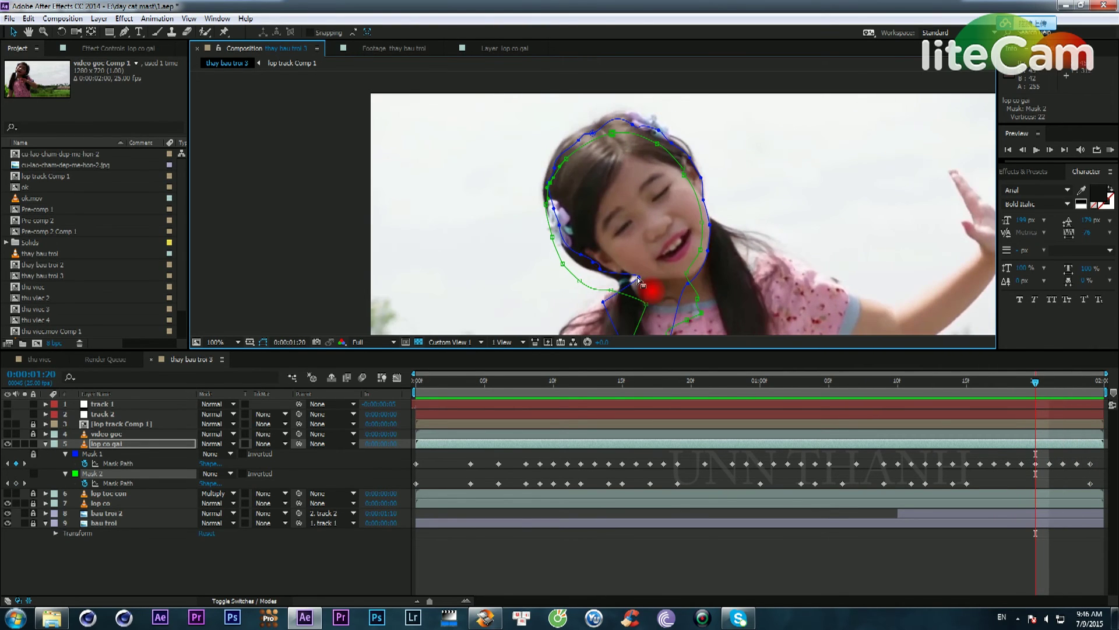
double_click(612, 293)
left_click_drag(629, 233, 606, 155)
scroll(626, 225, "up", 1)
key("Return")
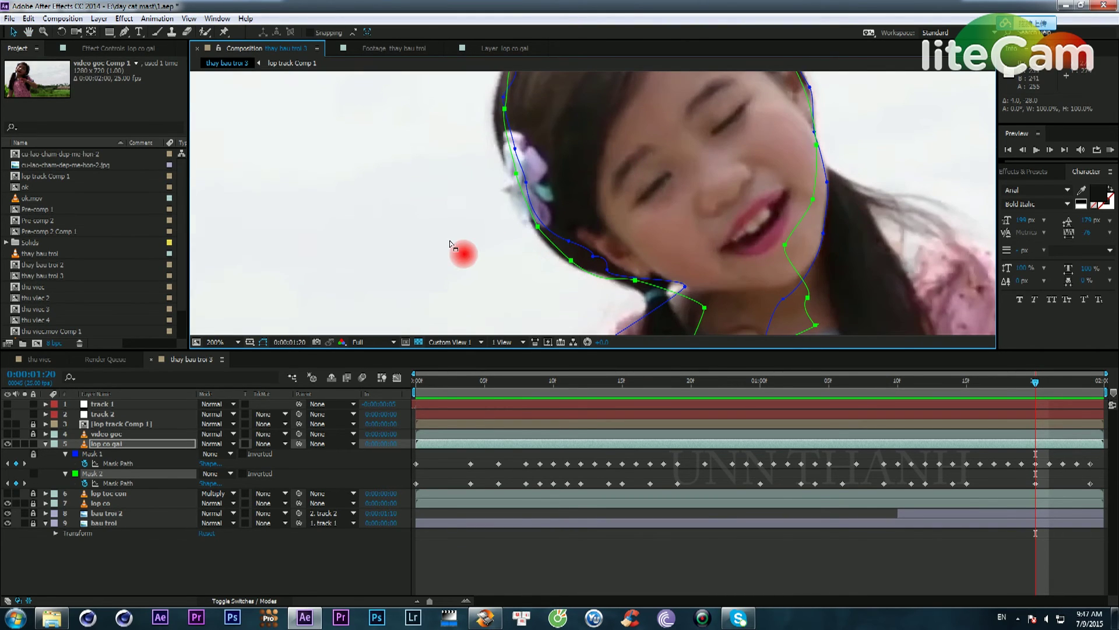
Step: At 0:00:01:20, refine Mask 2's vertices near the ponytail and along the back of the head to follow the hair outline
left_click(425, 252)
left_click(637, 281)
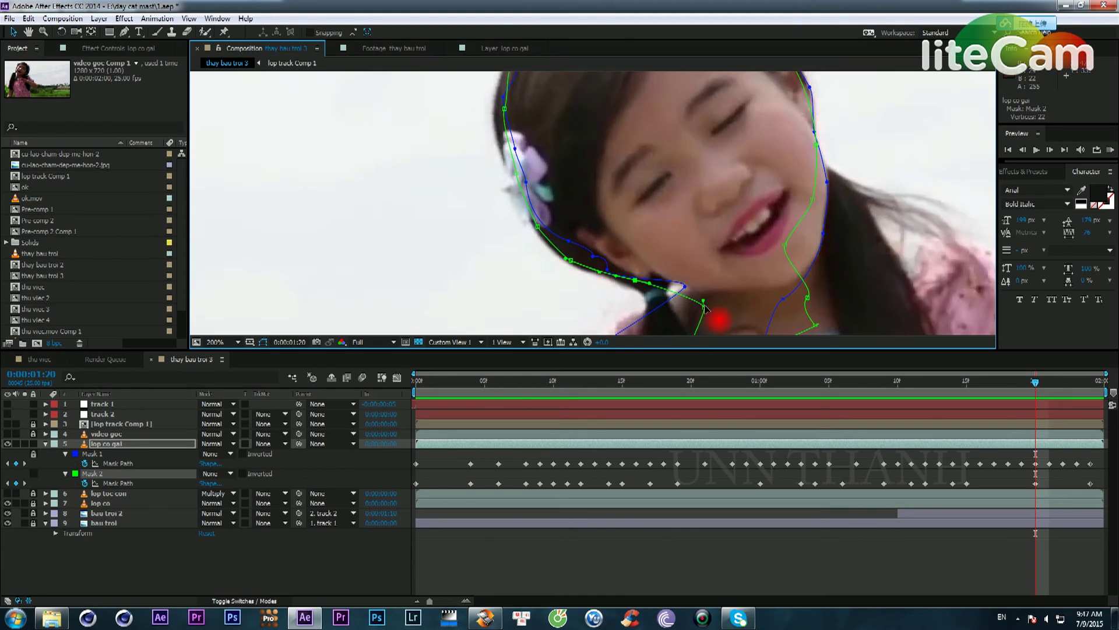
key("comma")
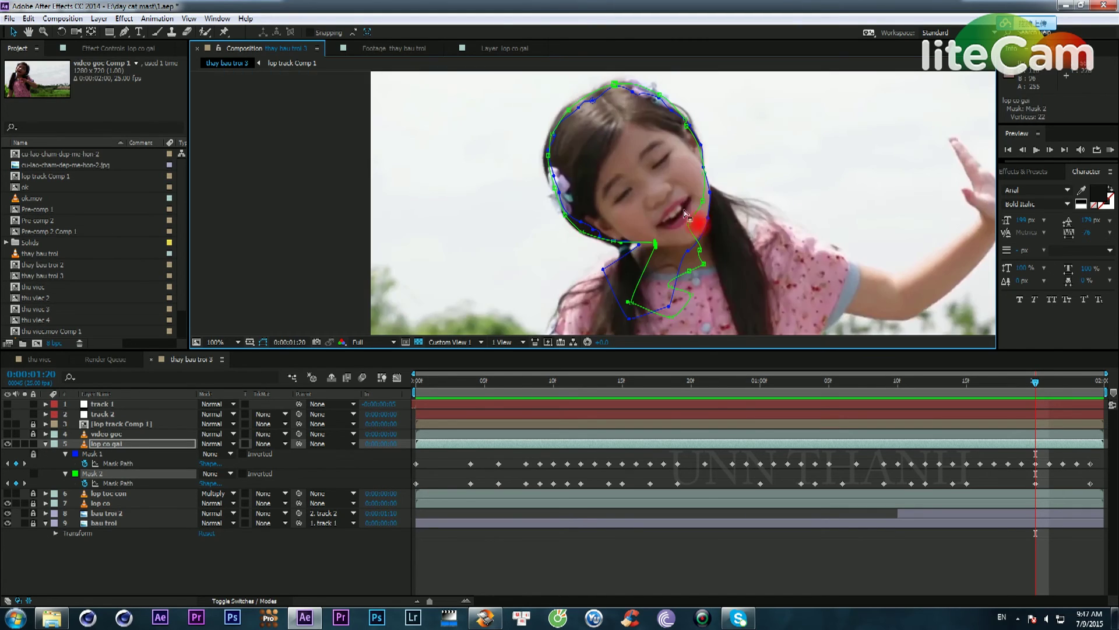
left_click_drag(517, 105, 583, 202)
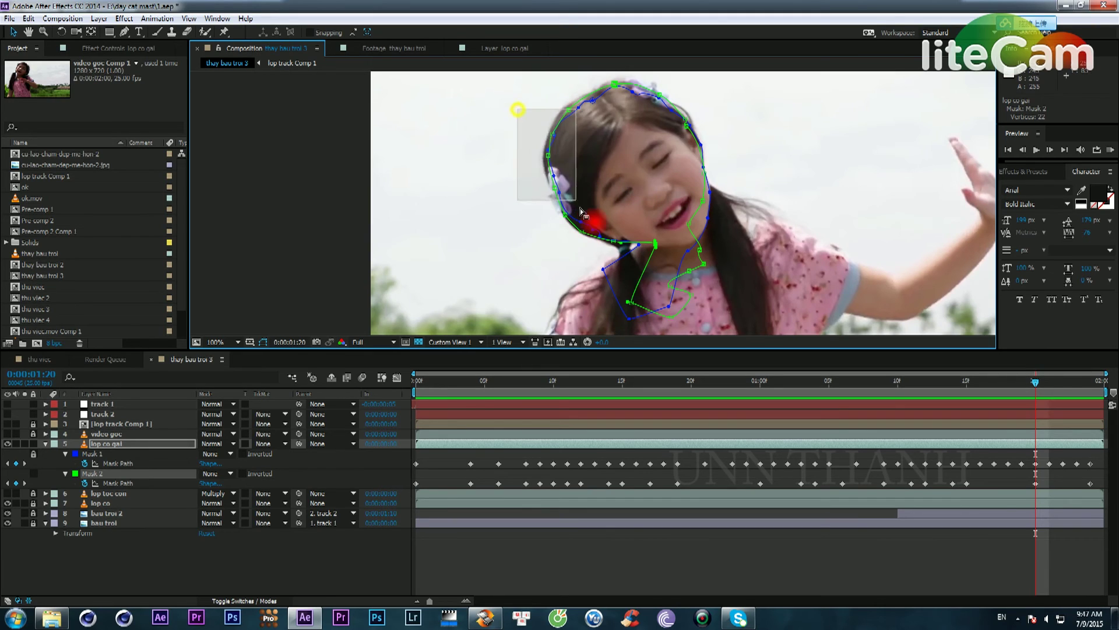
left_click(549, 155)
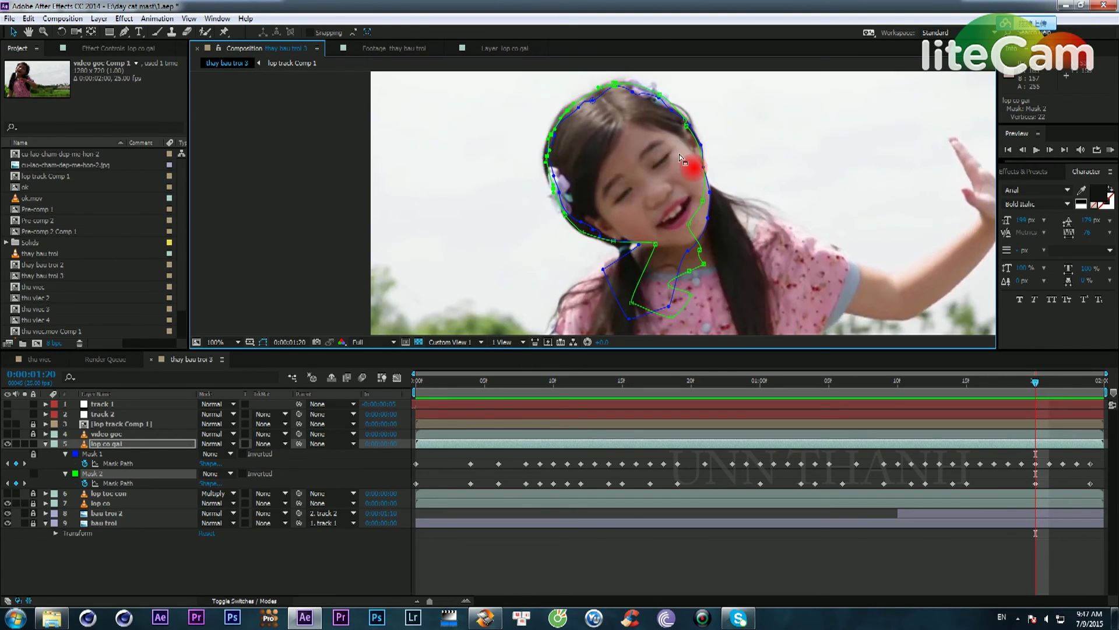
Step: At 0:00:01:21, adjust Mask 2's vertices below the hair bow, at the ponytail and along the back of the head
key("Page_Down")
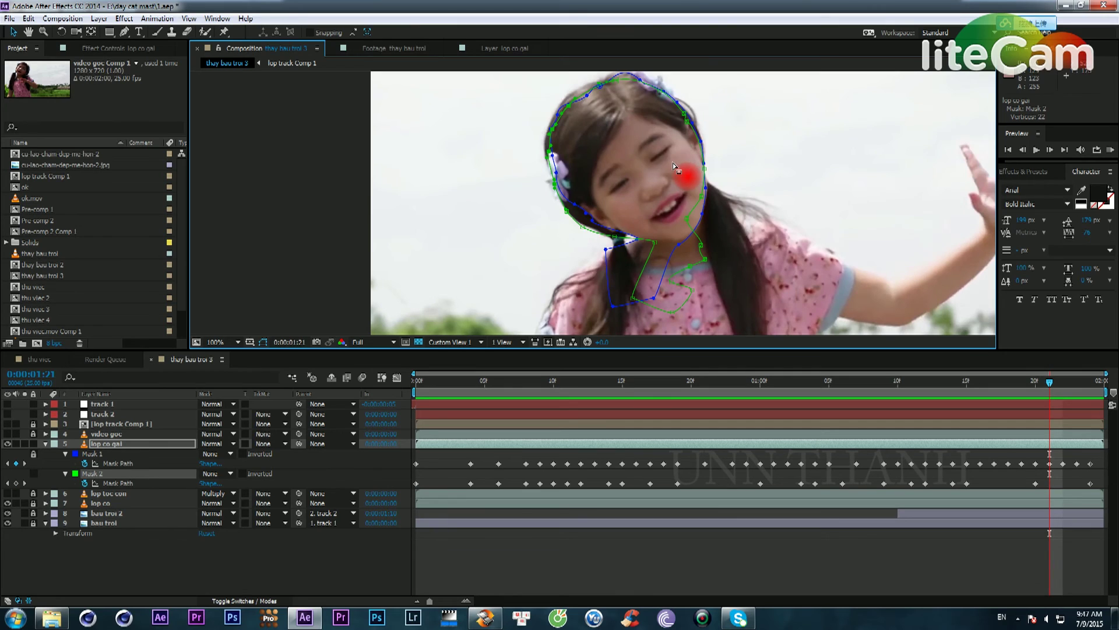
left_click(617, 236)
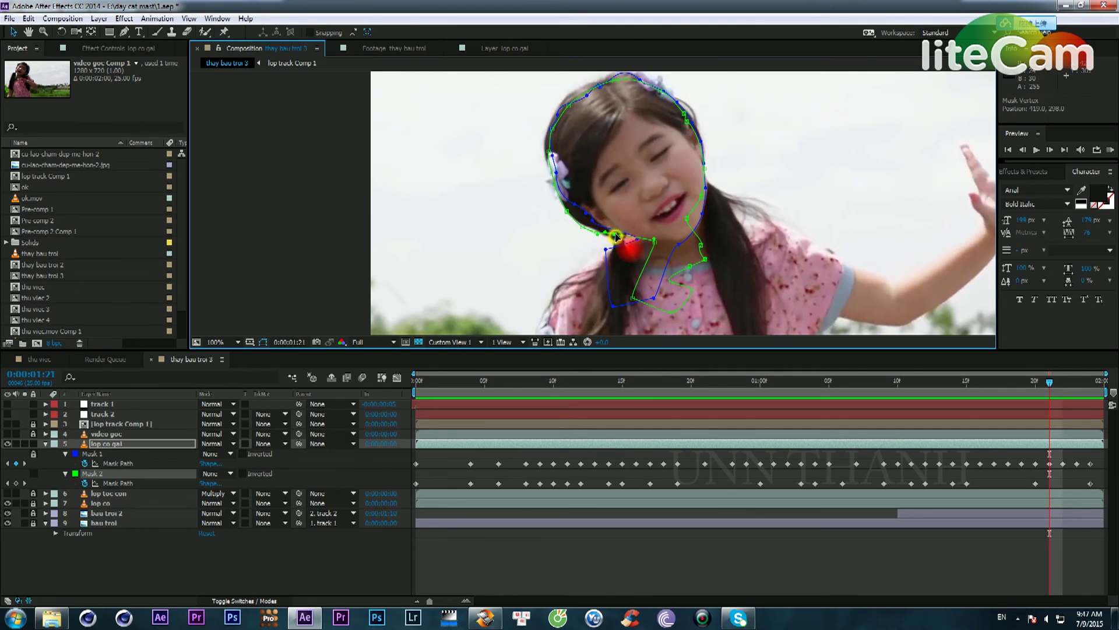
left_click_drag(583, 228, 583, 224)
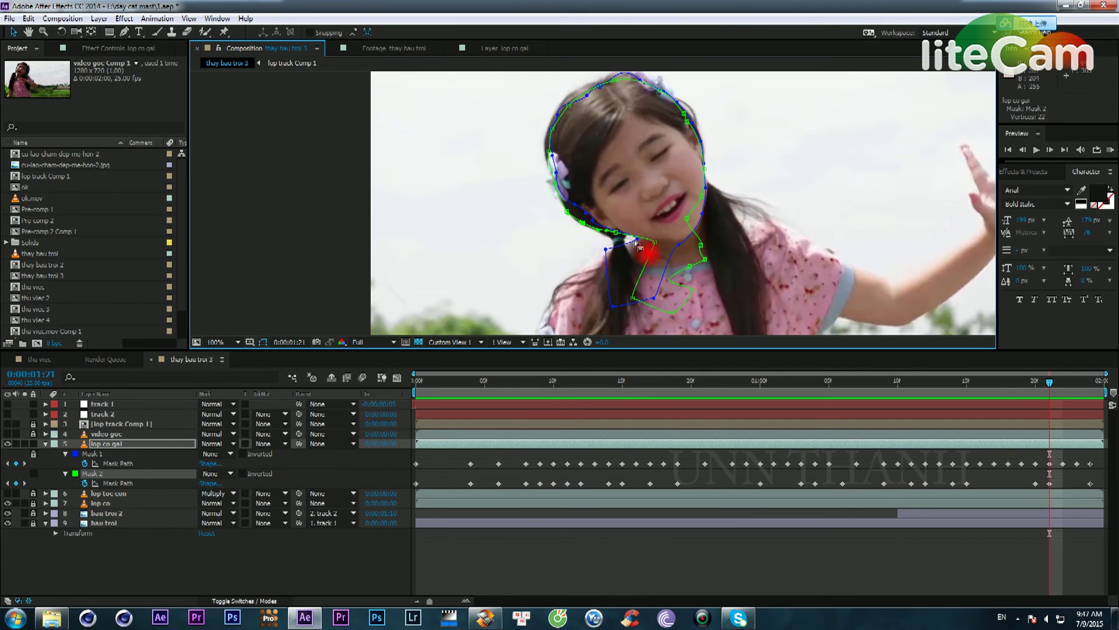
left_click_drag(654, 245, 673, 227)
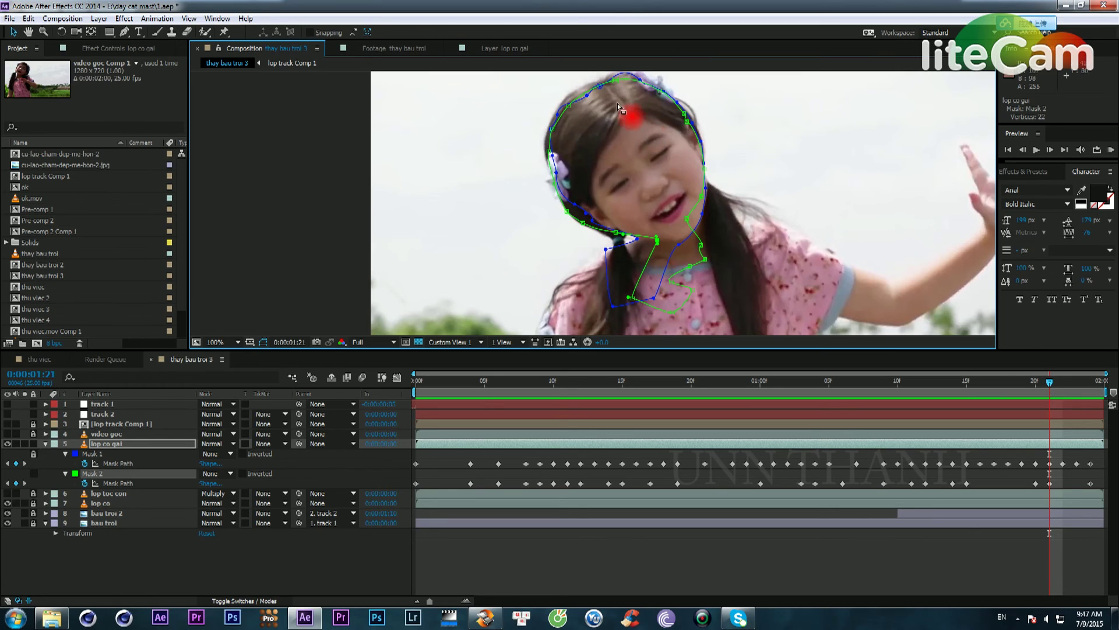
left_click_drag(513, 85, 550, 130)
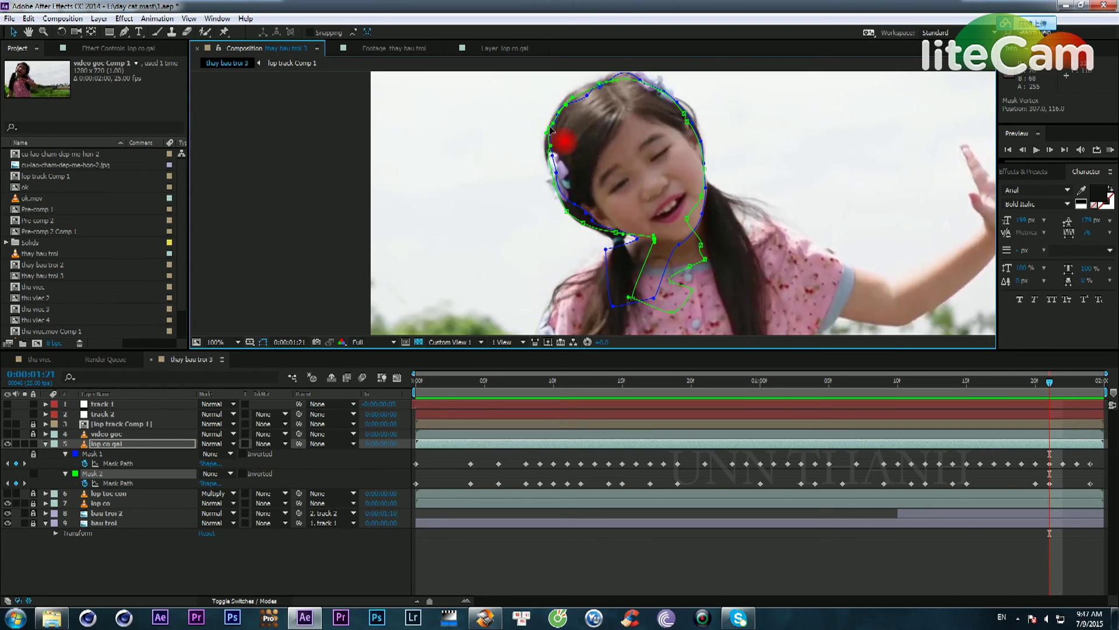
key("space")
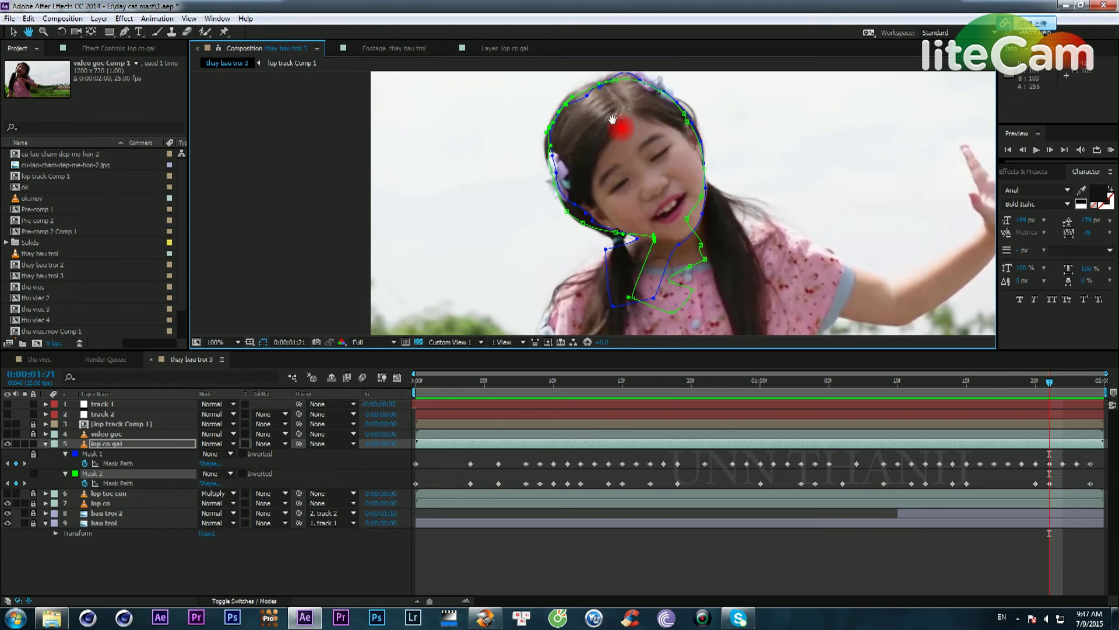
left_click_drag(612, 119, 587, 171)
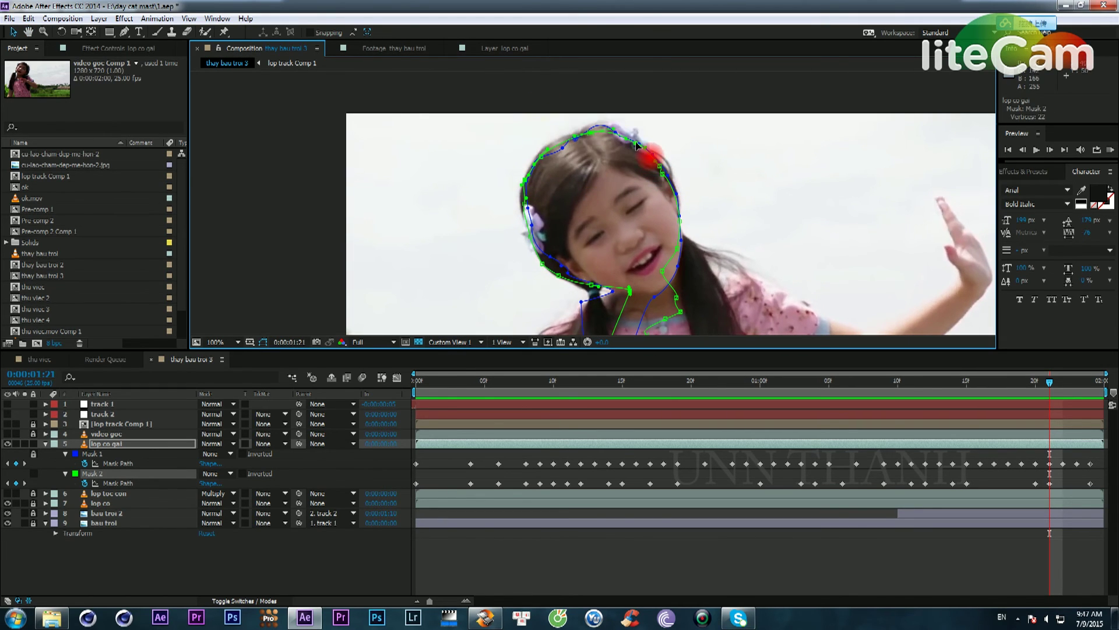
left_click(631, 183)
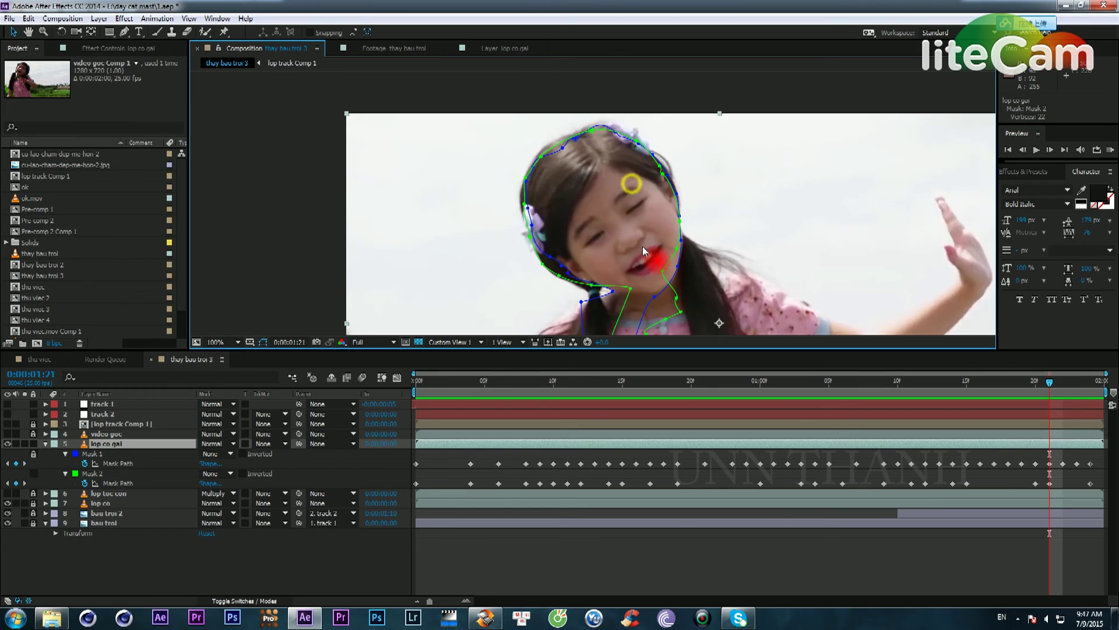
key("Page_Down")
key("Page_Down")
key("Page_Up")
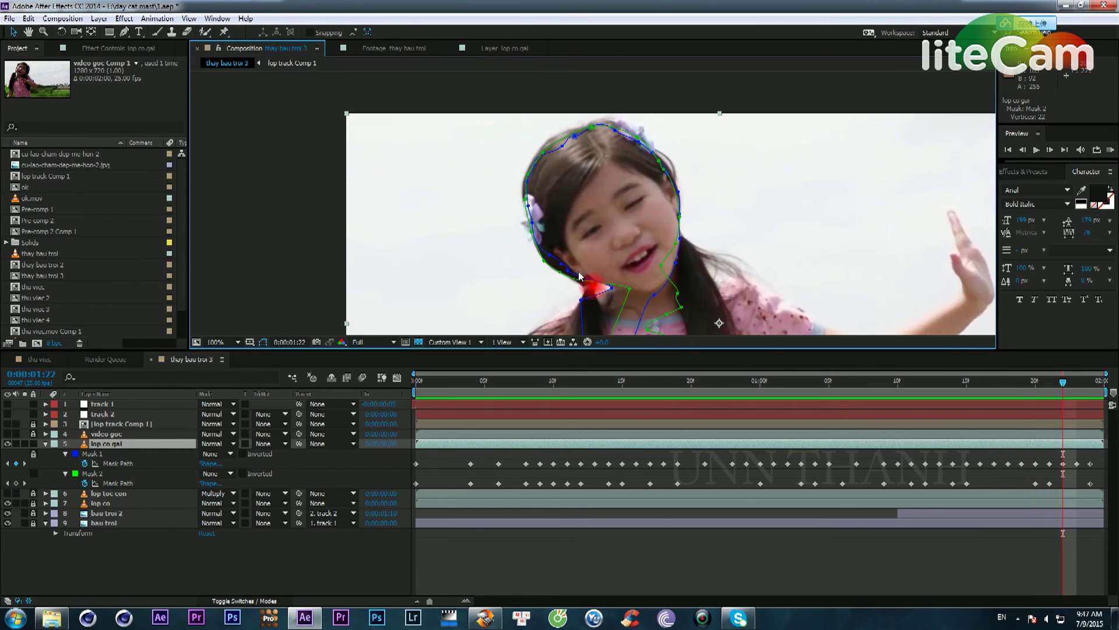
key("ctrl+a")
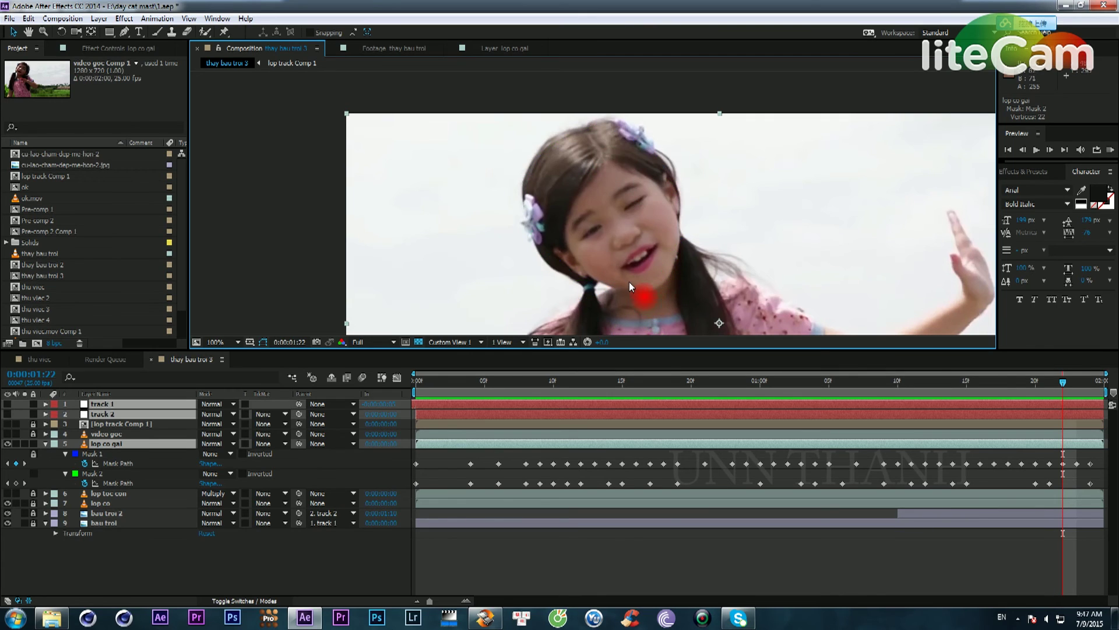
key("ctrl+z")
key("Page_Up")
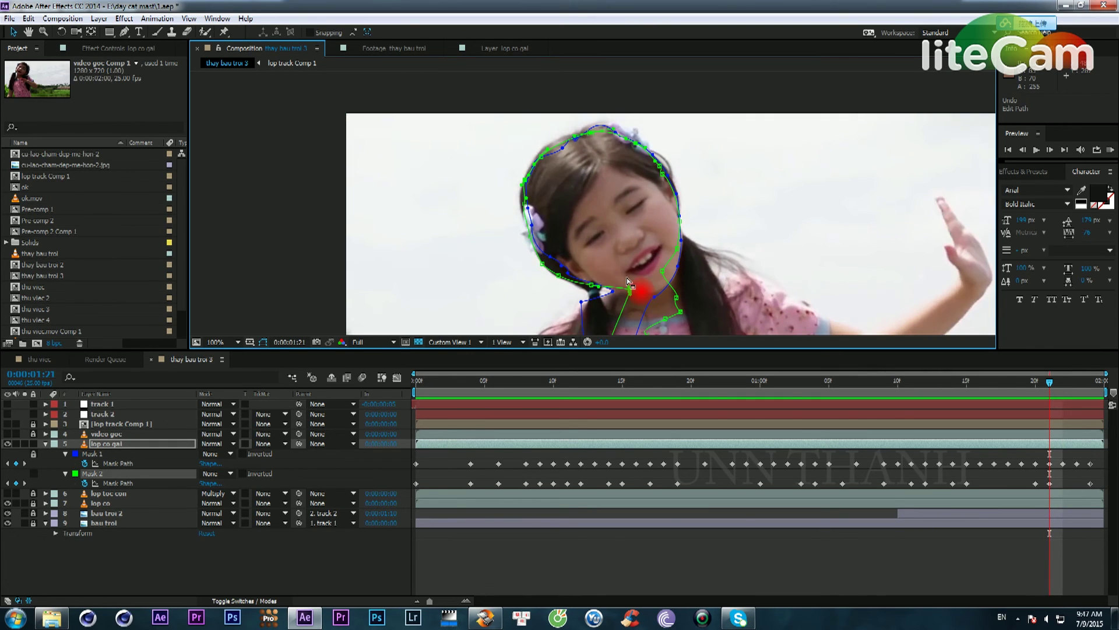
double_click(590, 134)
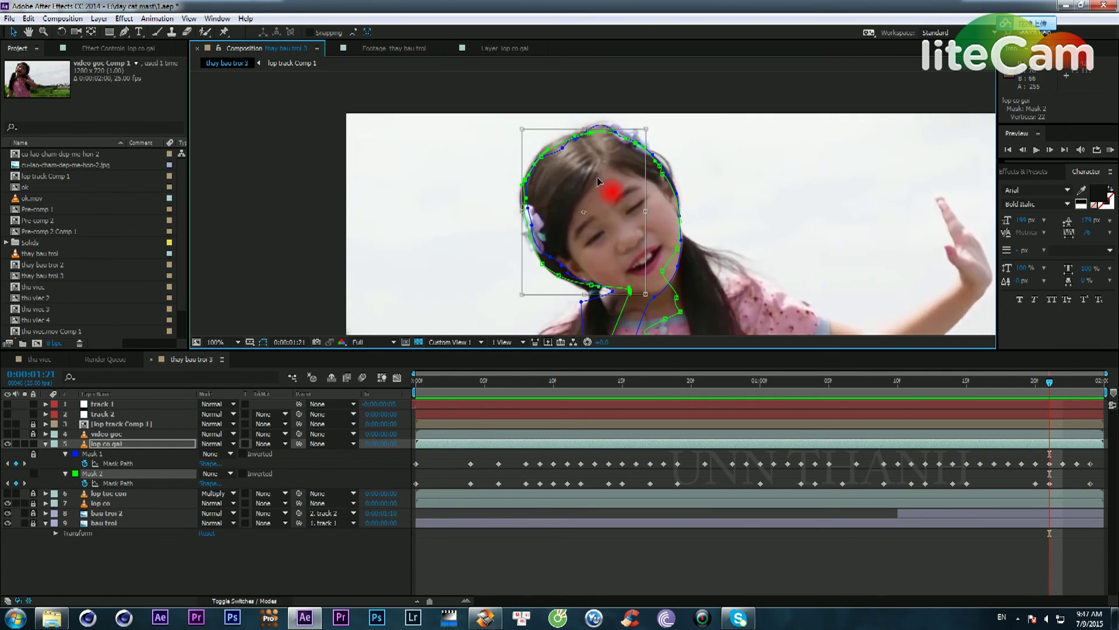
Step: Go to 0:00:01:22 and shift the whole of Mask 2 up 3 px onto the head
key("Page_Down")
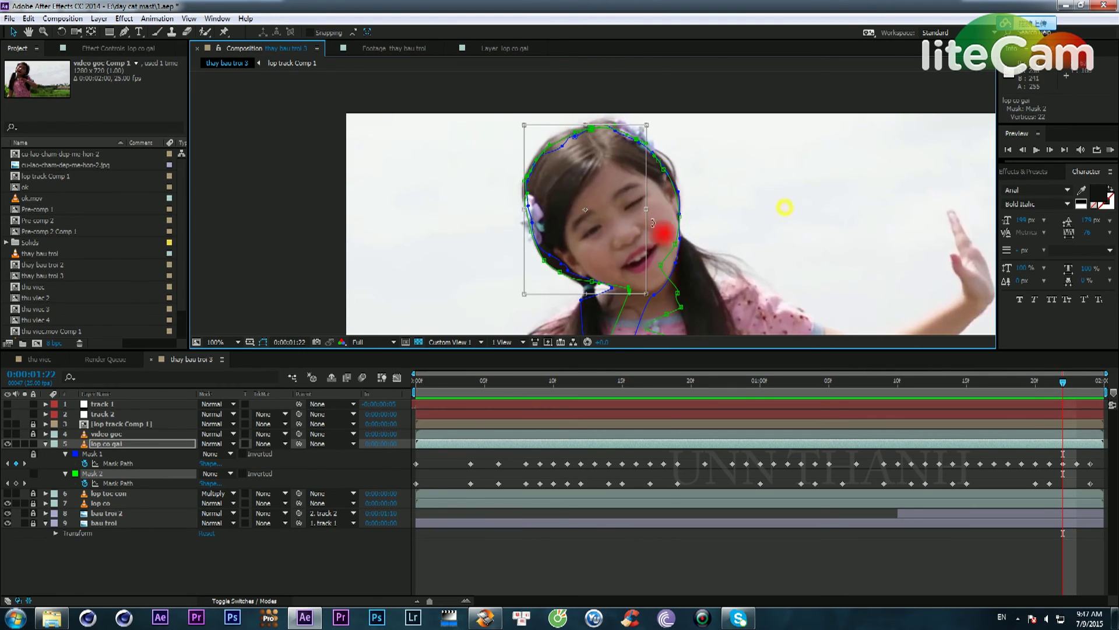
left_click(714, 204)
double_click(630, 293)
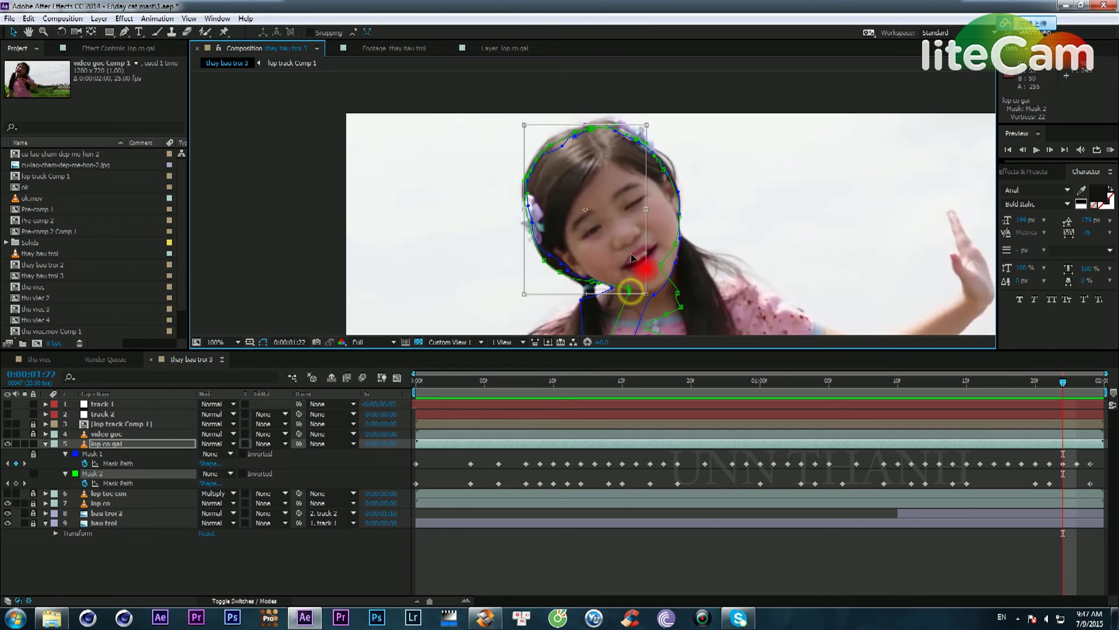
key("Escape")
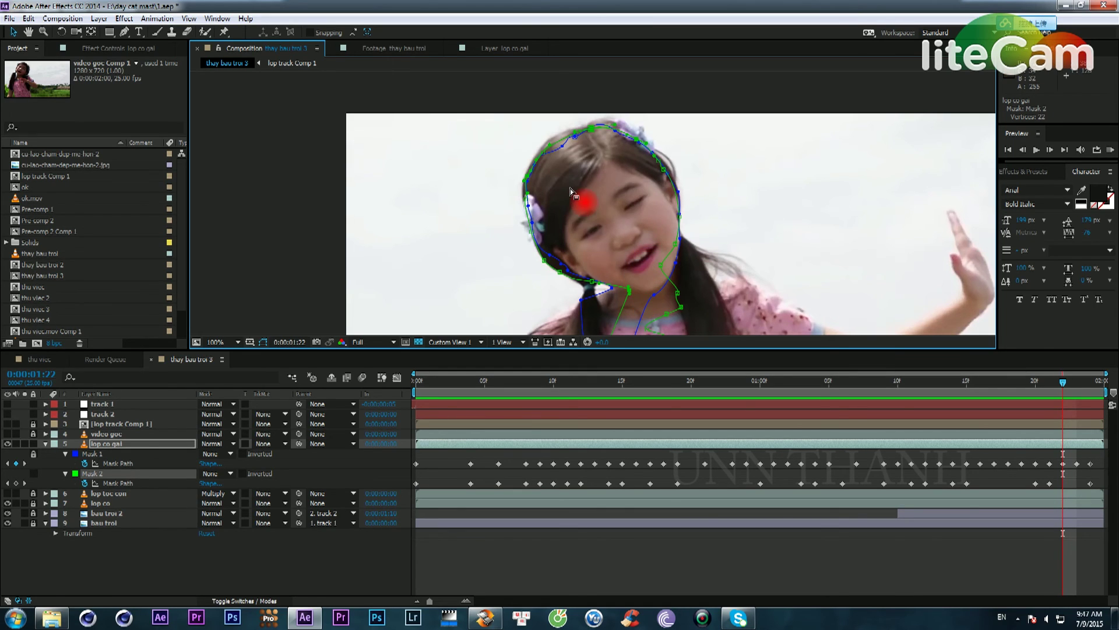
left_click(542, 152)
key("Up")
key("Up")
key("Up")
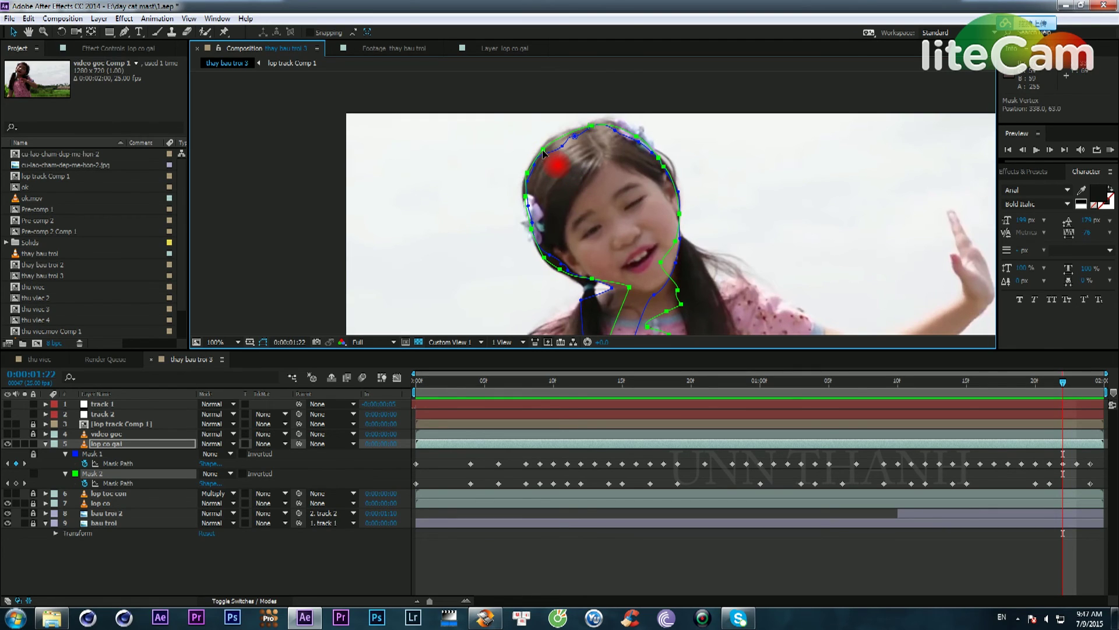
Step: Compare Mask 2's path with the head frame by frame between 0:00:01:15 and 0:00:01:24
key("Page_Down")
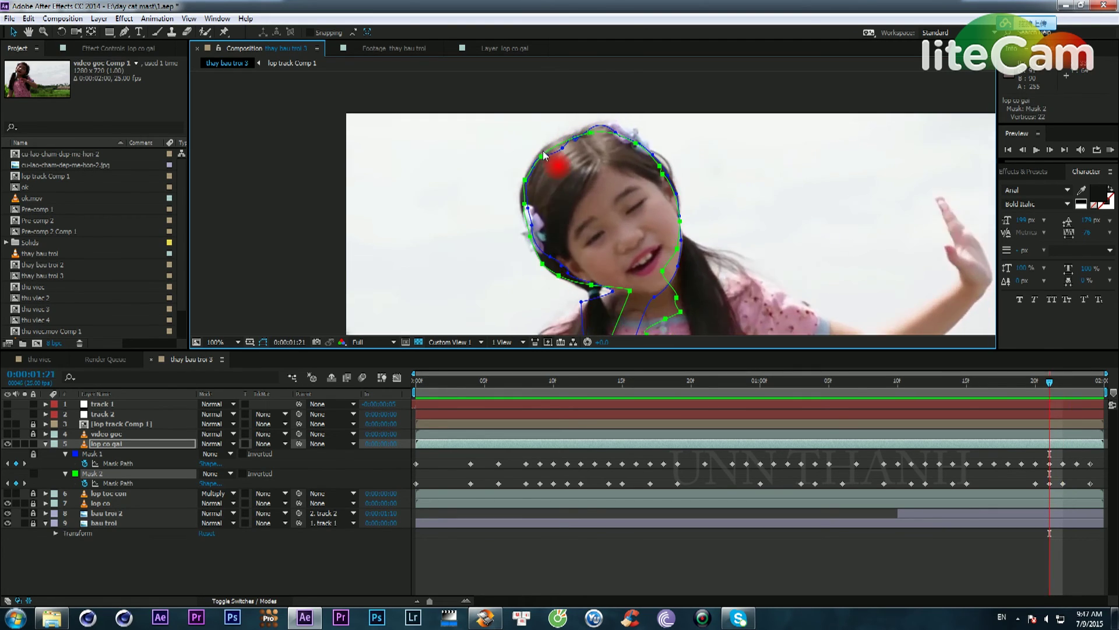
key("Page_Up")
key("Page_Up")
key("Page_Up")
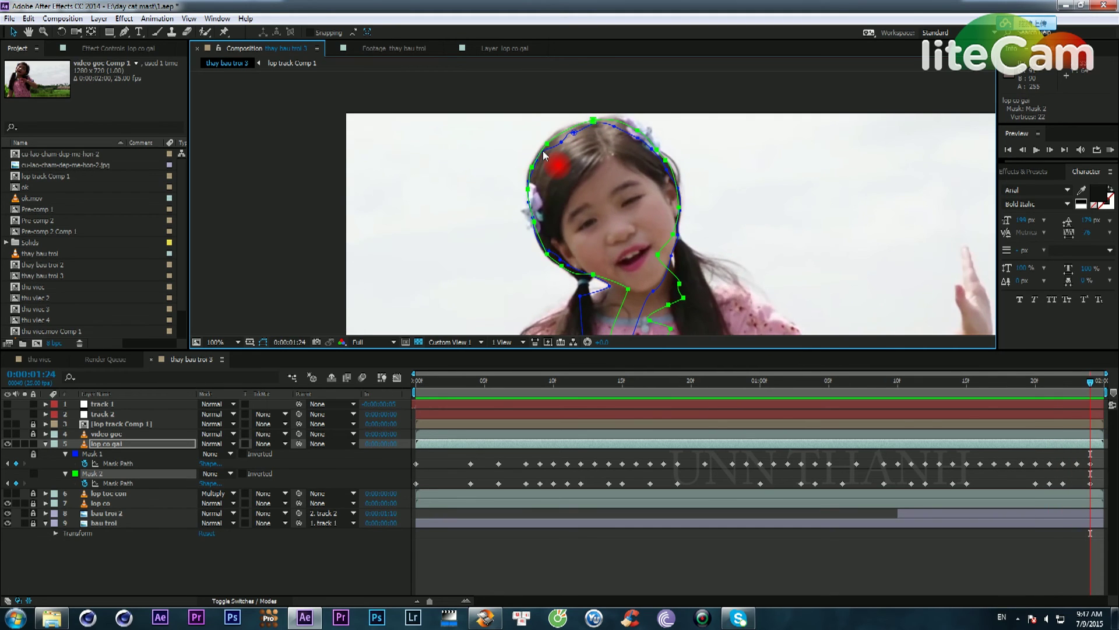
key("Page_Up")
key("Page_Up")
key("Page_Up")
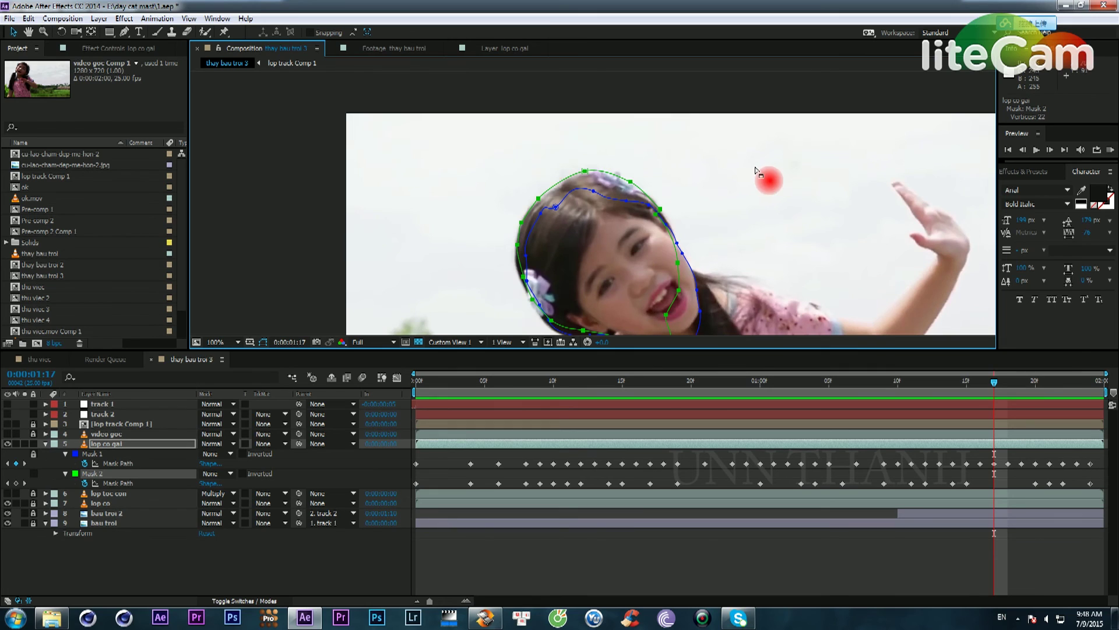
left_click_drag(671, 206, 700, 150)
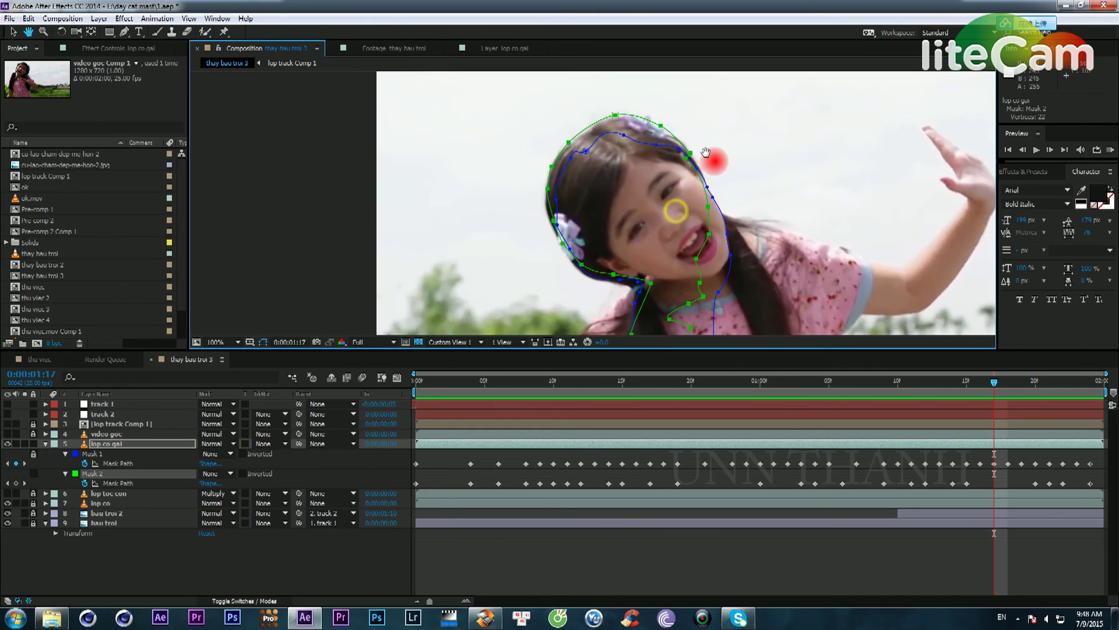
key("Page_Up")
key("Page_Up")
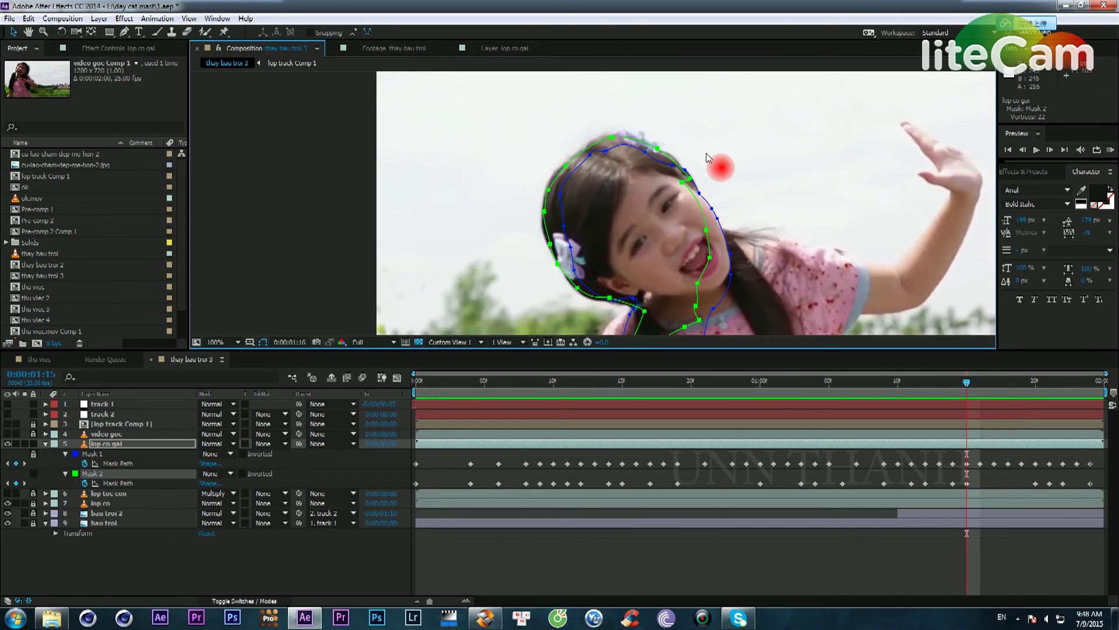
key("Page_Down")
key("Page_Down")
key("Page_Down")
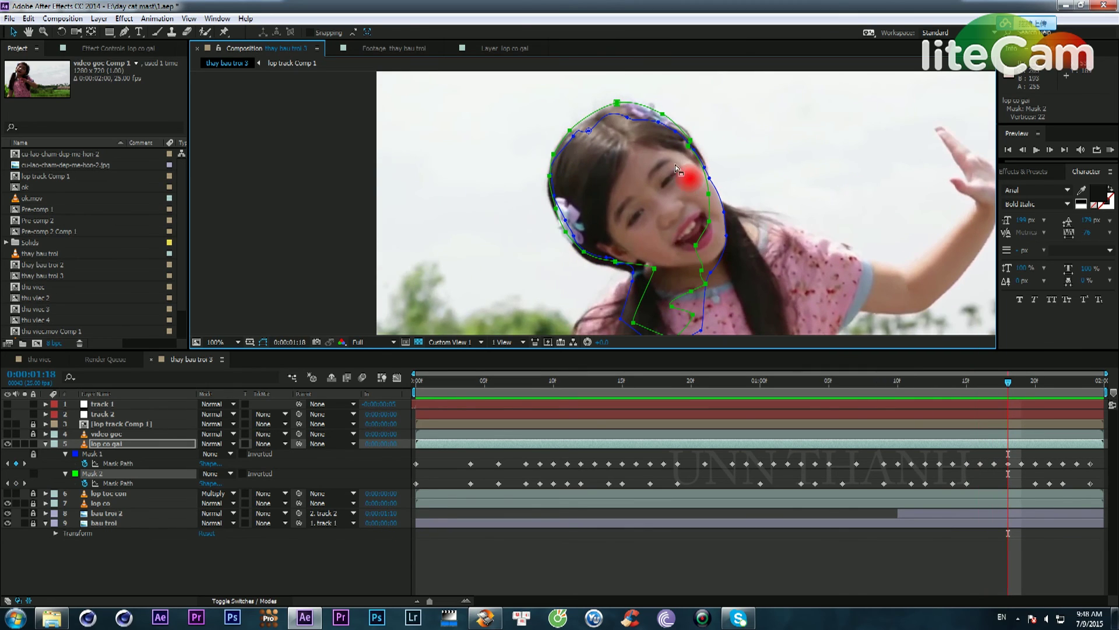
Step: Shift the whole of Mask 2 down about 3 px at 0:00:01:18 and about 4 px at 0:00:01:17
left_click_drag(618, 105, 619, 108)
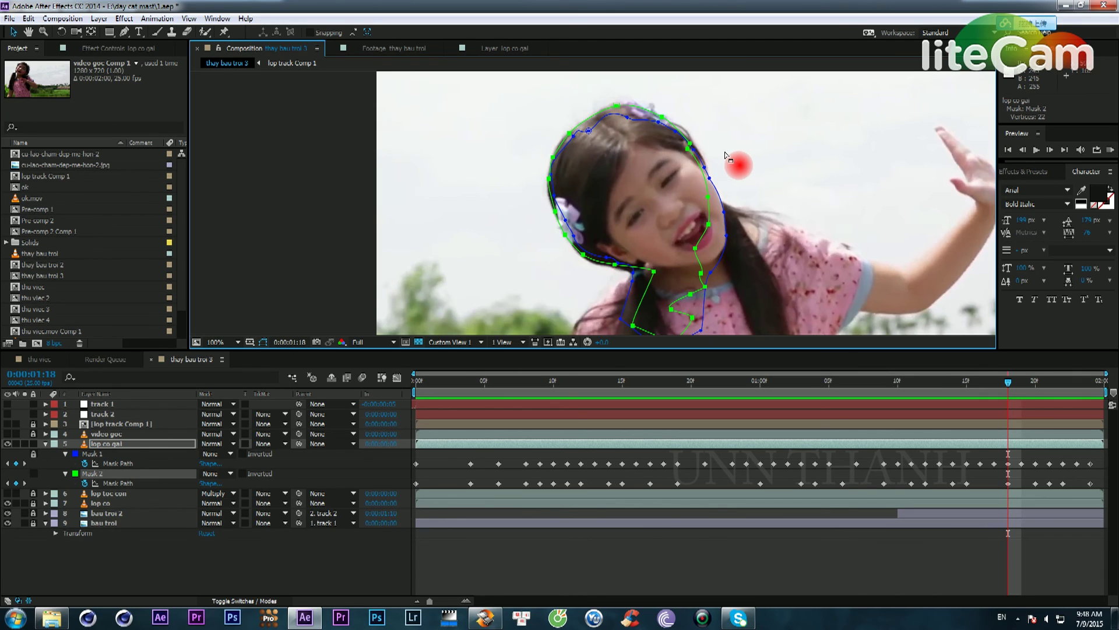
key("Page_Up")
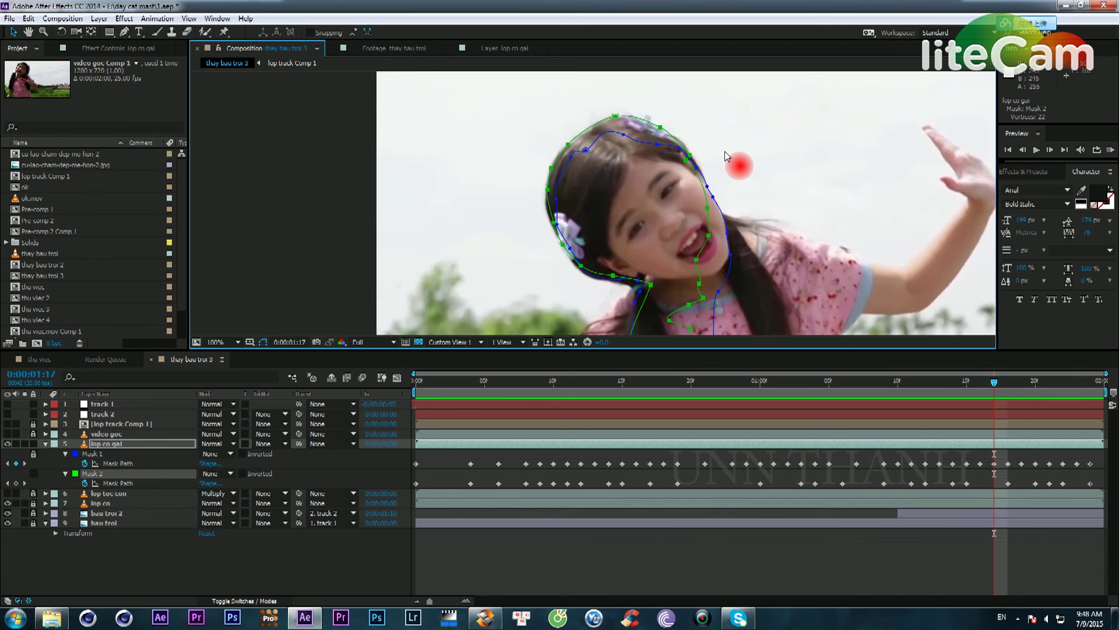
left_click(616, 118)
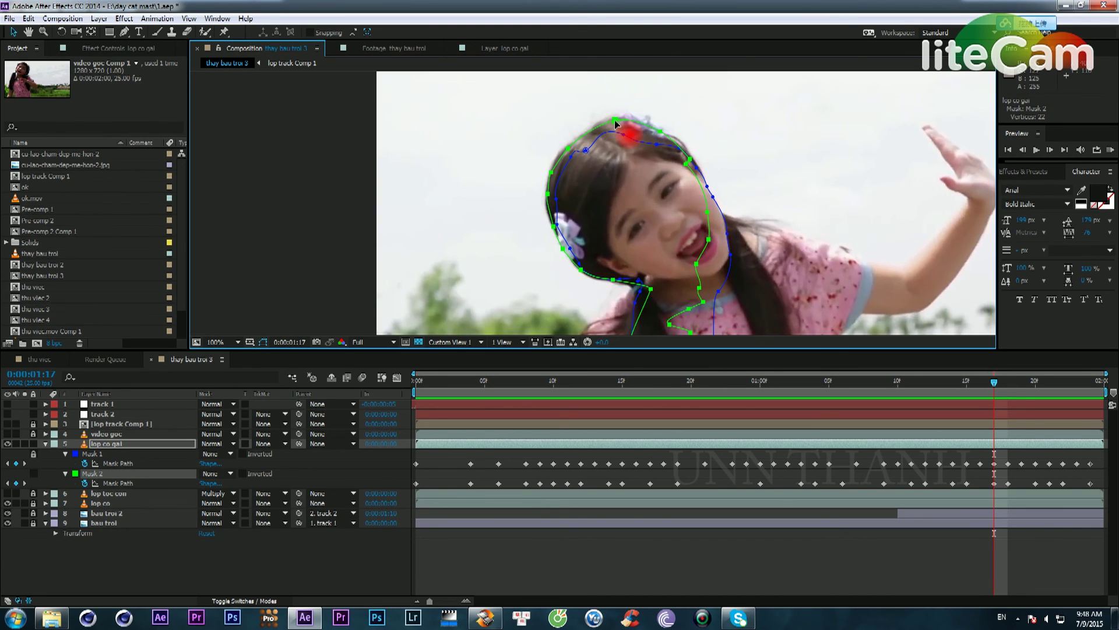
Step: Check Mask 2's fit around the head on each frame from 0:00:01:16 to 0:00:01:21
key("Page_Up")
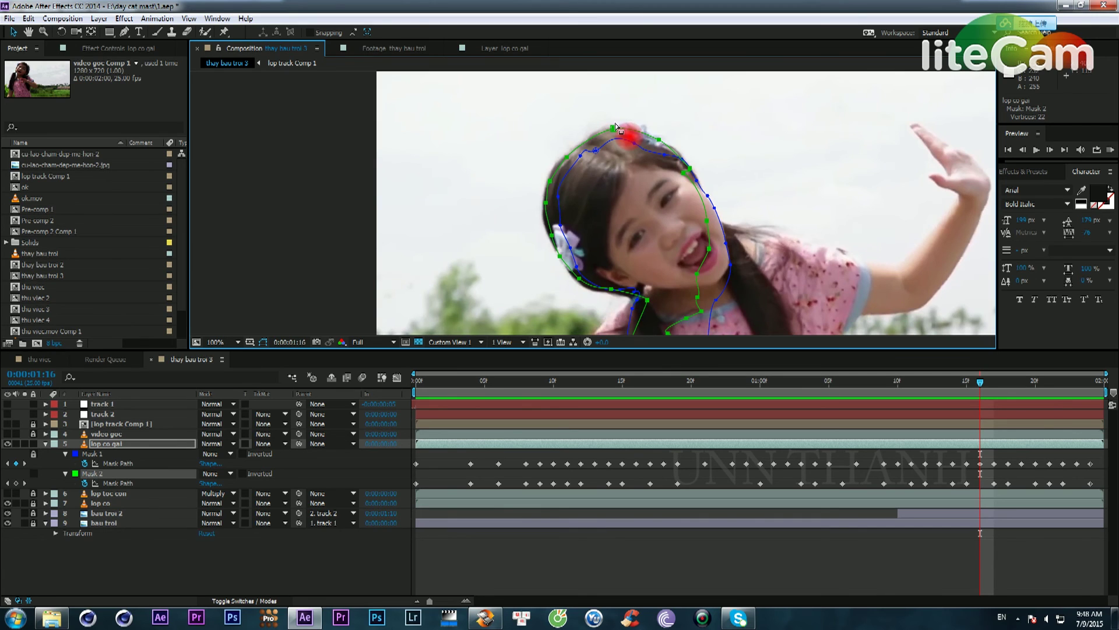
key("Page_Down")
key("Page_Down")
key("Page_Down")
key("Page_Down")
key("Page_Down")
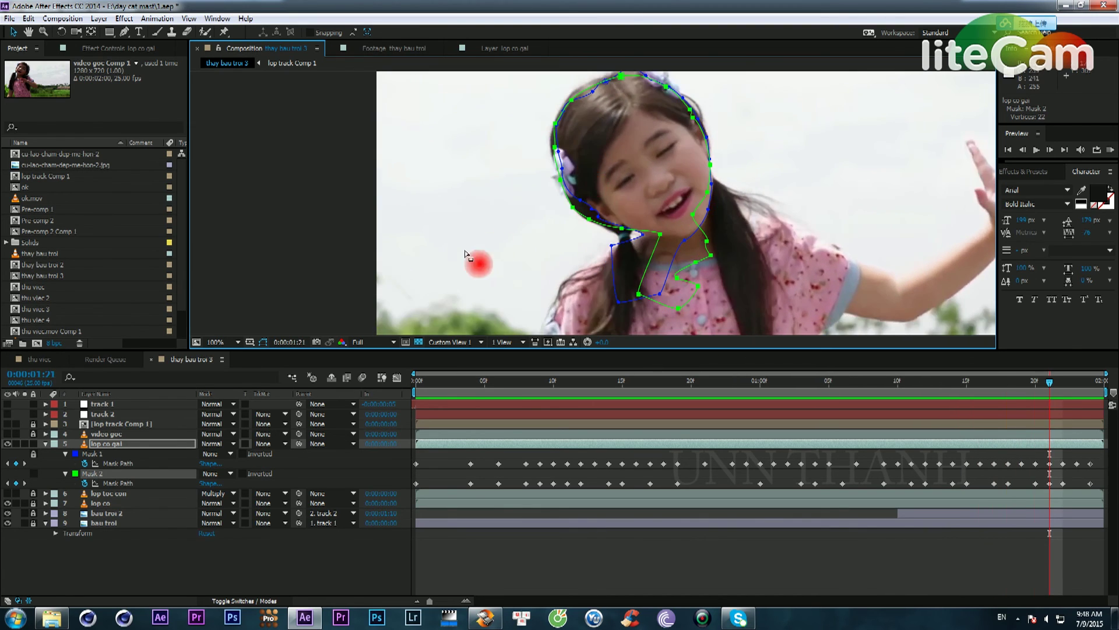
Step: Maximize the composition view at 100% and play the clip with the mask outlines shown to check the head tracking
left_click(264, 343)
scroll(642, 206, "down", 1)
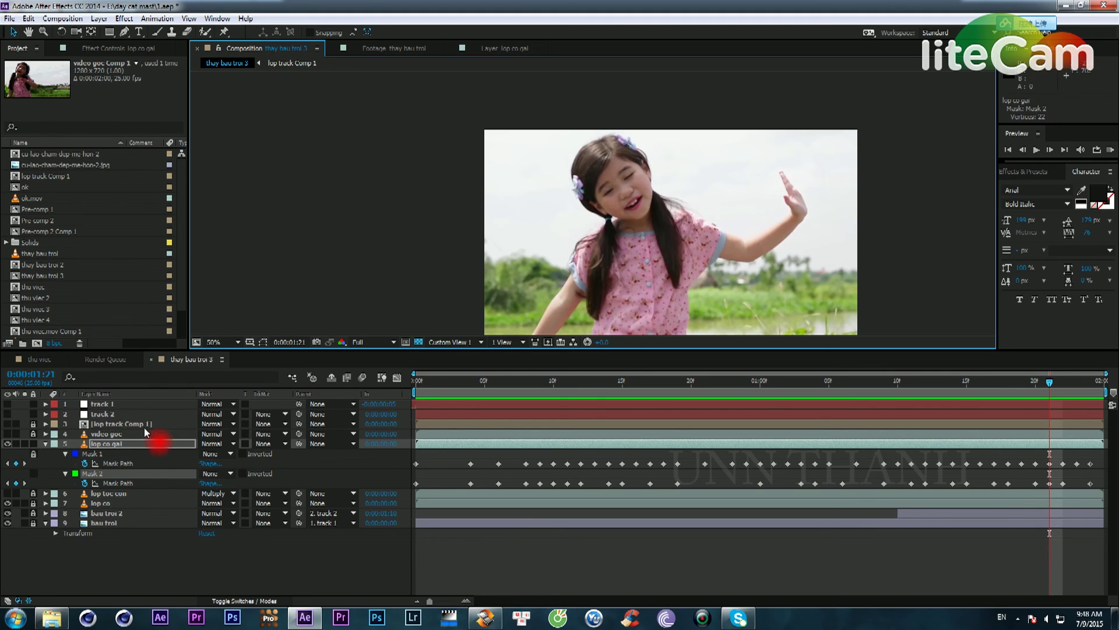
left_click(264, 343)
key("grave")
scroll(704, 232, "up", 1)
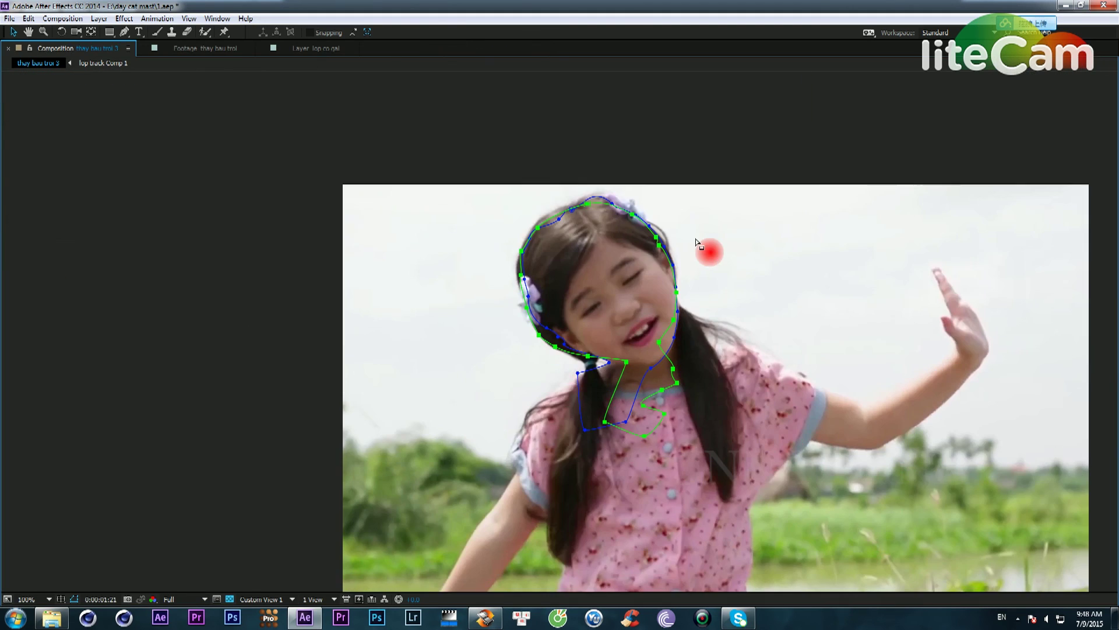
key("space")
left_click_drag(656, 263, 571, 234)
key("space")
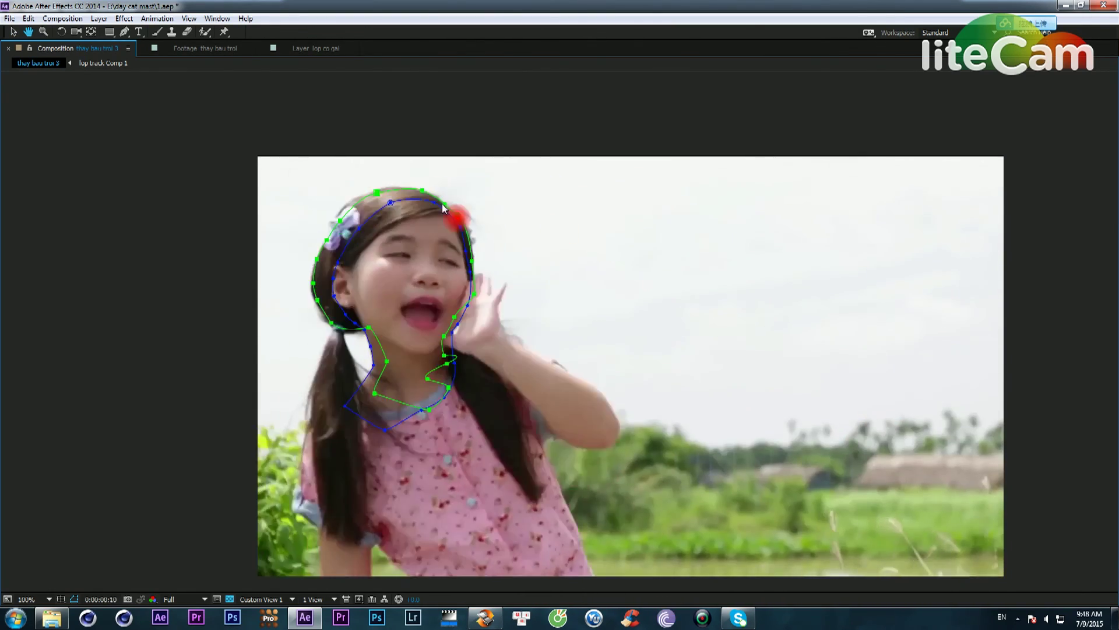
left_click(388, 294)
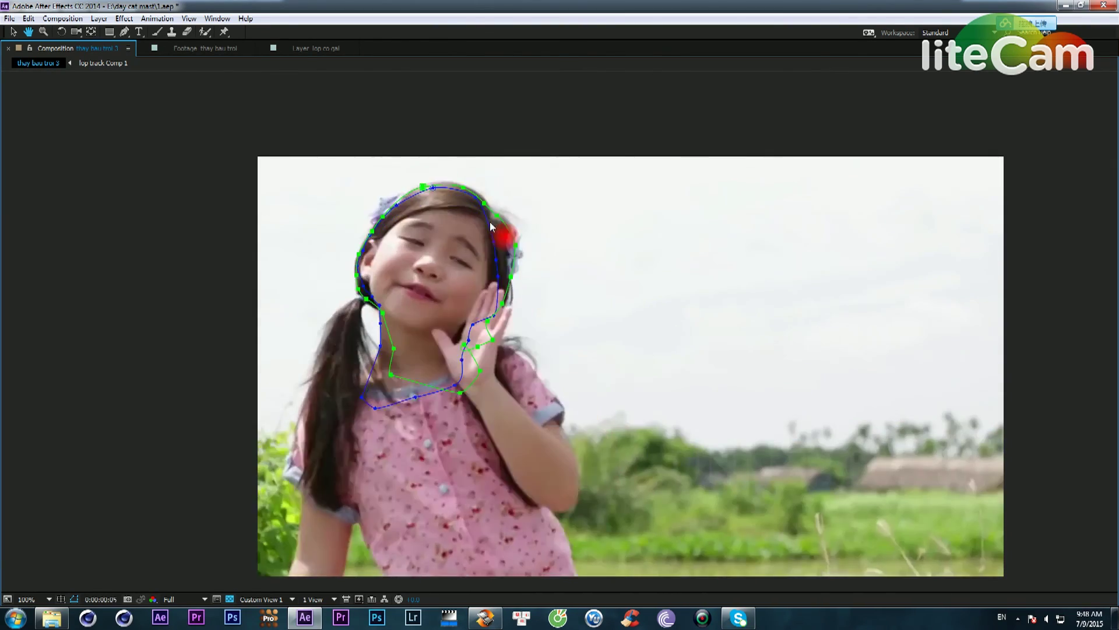
Step: Restore the full panel layout and examine both masks around the girl's neck at 200% on frame 0:00:01:00
key("Tab")
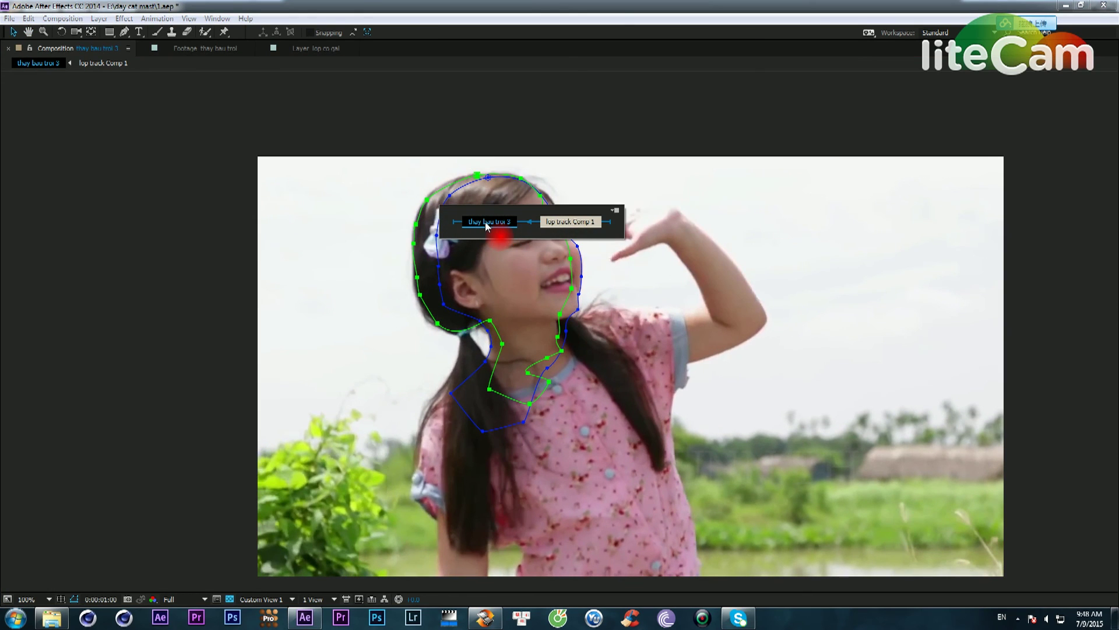
left_click(379, 193)
key("grave")
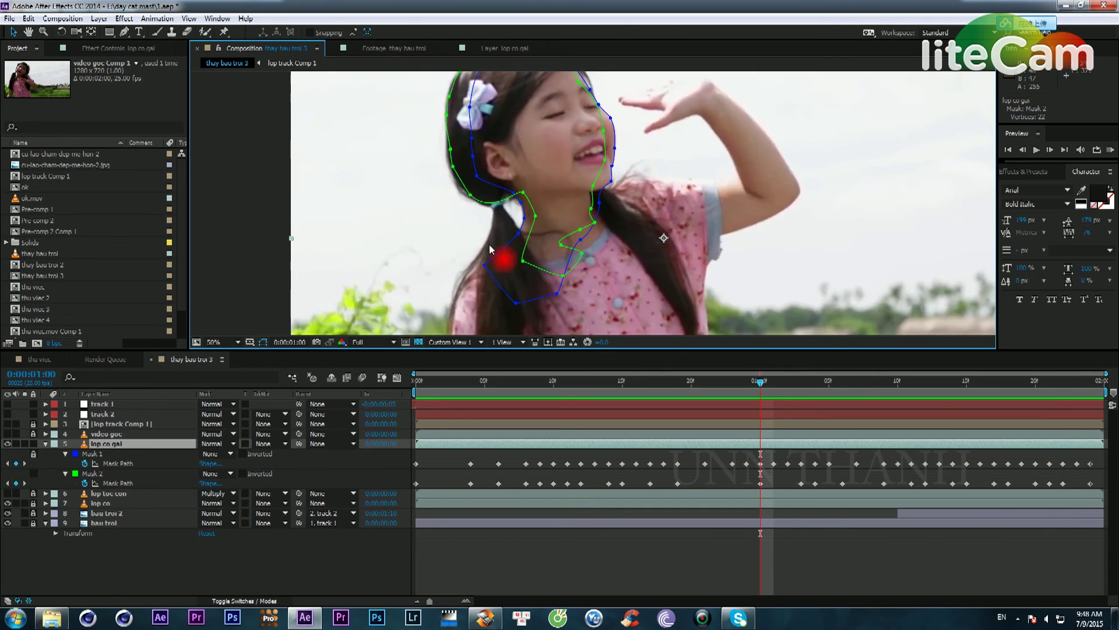
scroll(488, 243, "down", 1)
key("space")
left_click_drag(518, 180, 493, 190)
scroll(498, 186, "up", 1)
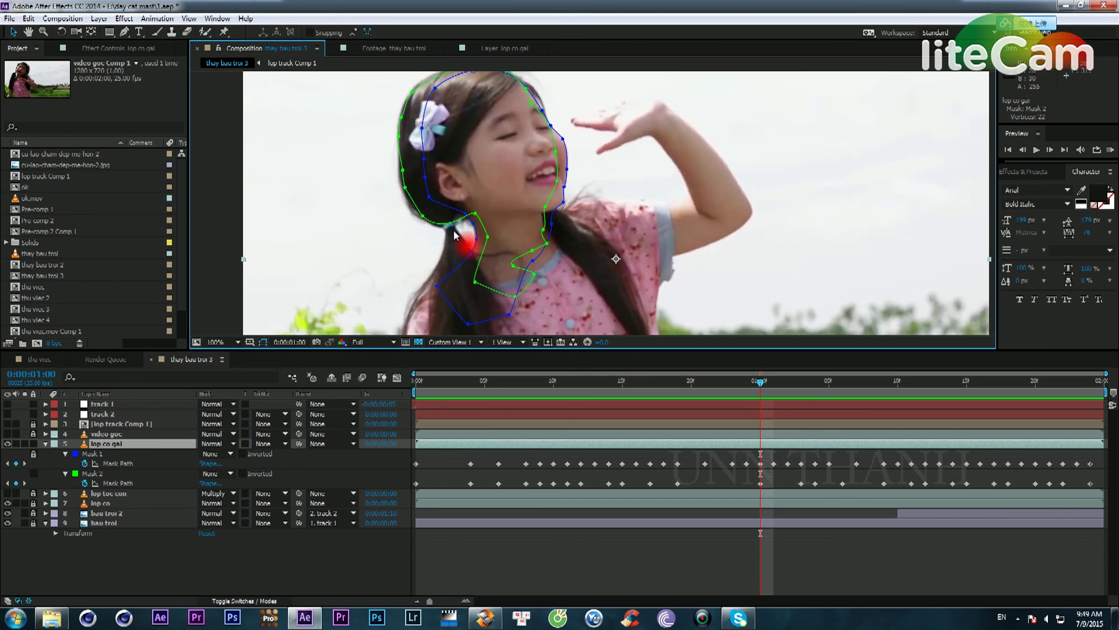
scroll(467, 233, "up", 2)
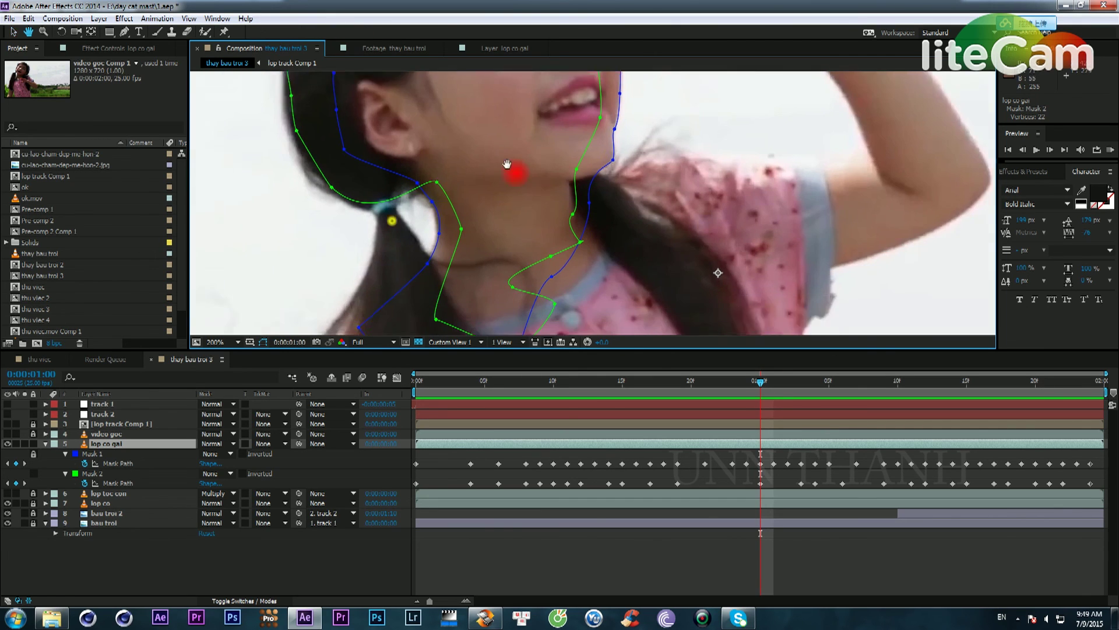
left_click_drag(507, 164, 545, 149)
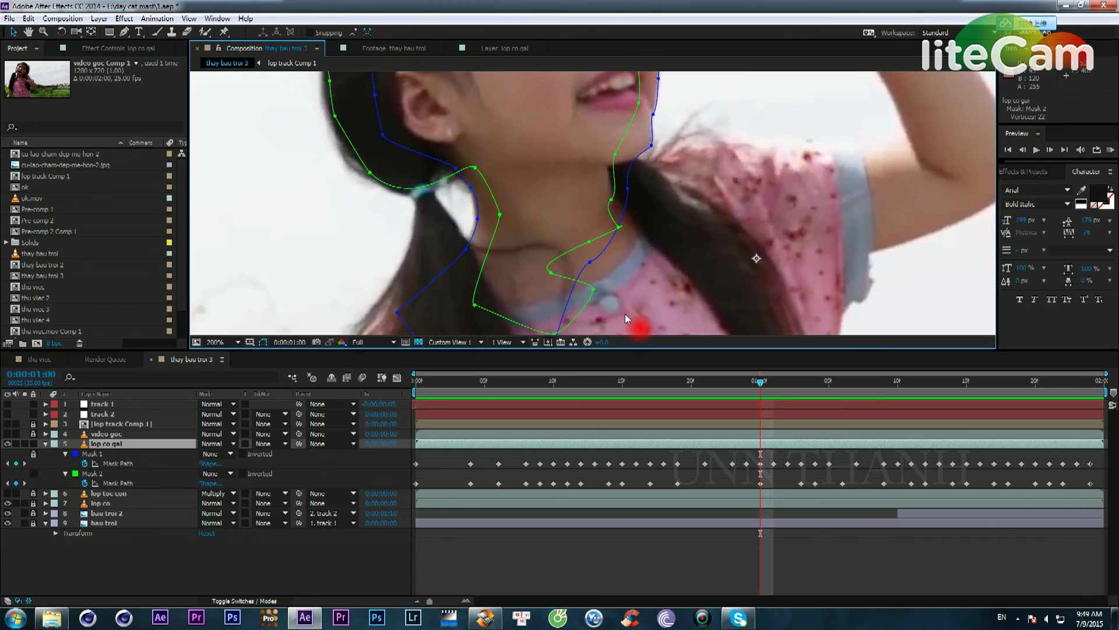
Step: Play the clip from 0:00:00:13 in a maximized composition view to check how both masks follow the head and neck
left_click_drag(762, 386, 595, 394)
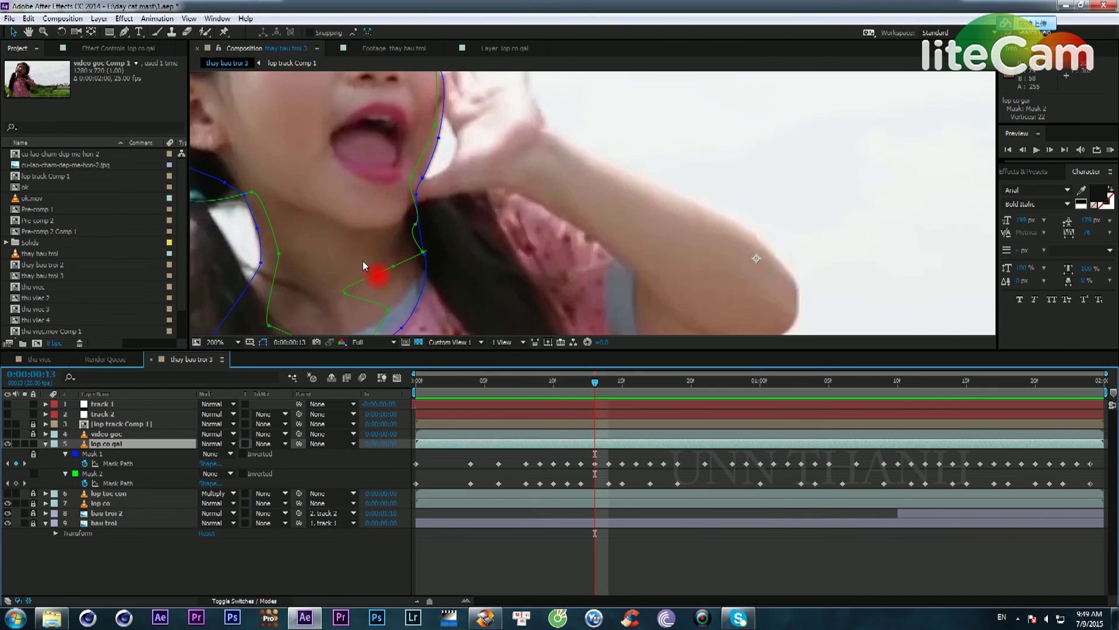
key("grave")
left_click_drag(363, 261, 488, 228)
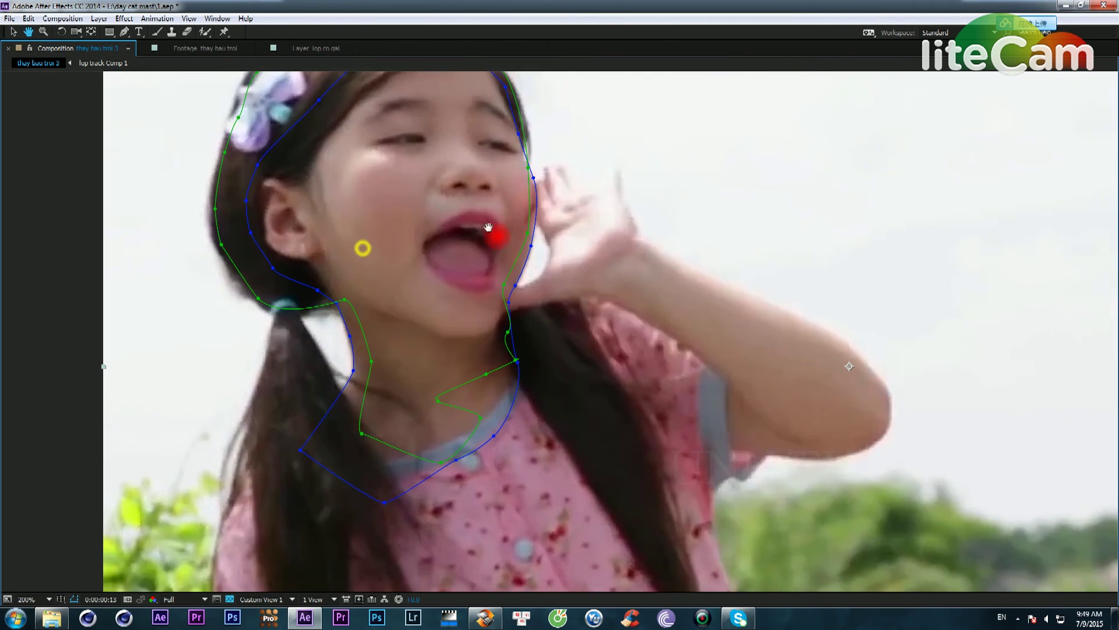
key("v")
key("space")
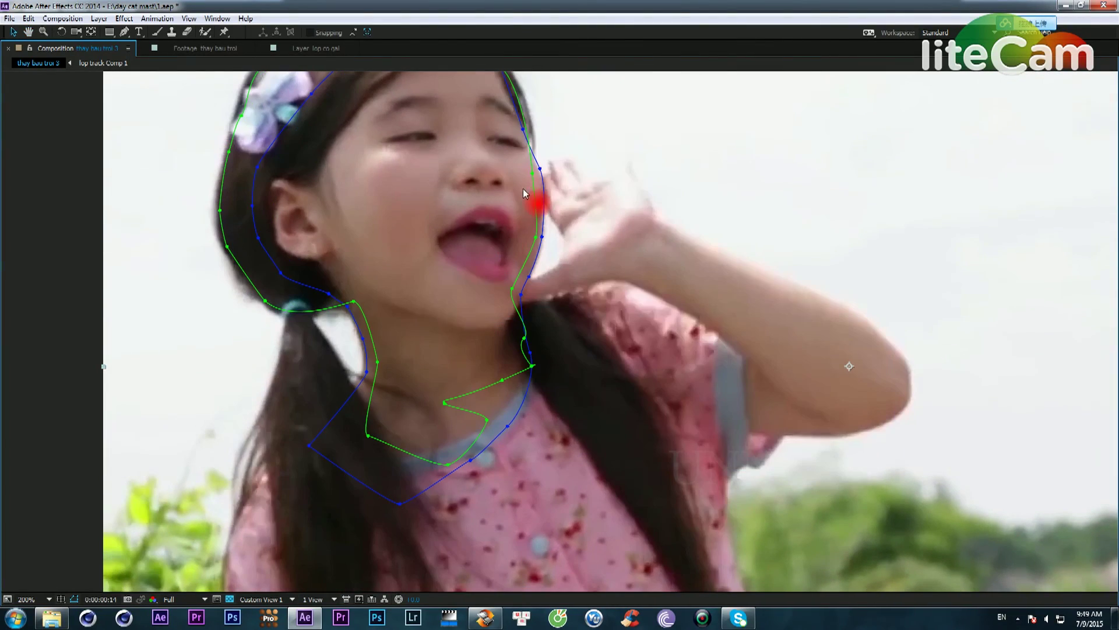
left_click_drag(475, 175, 656, 391)
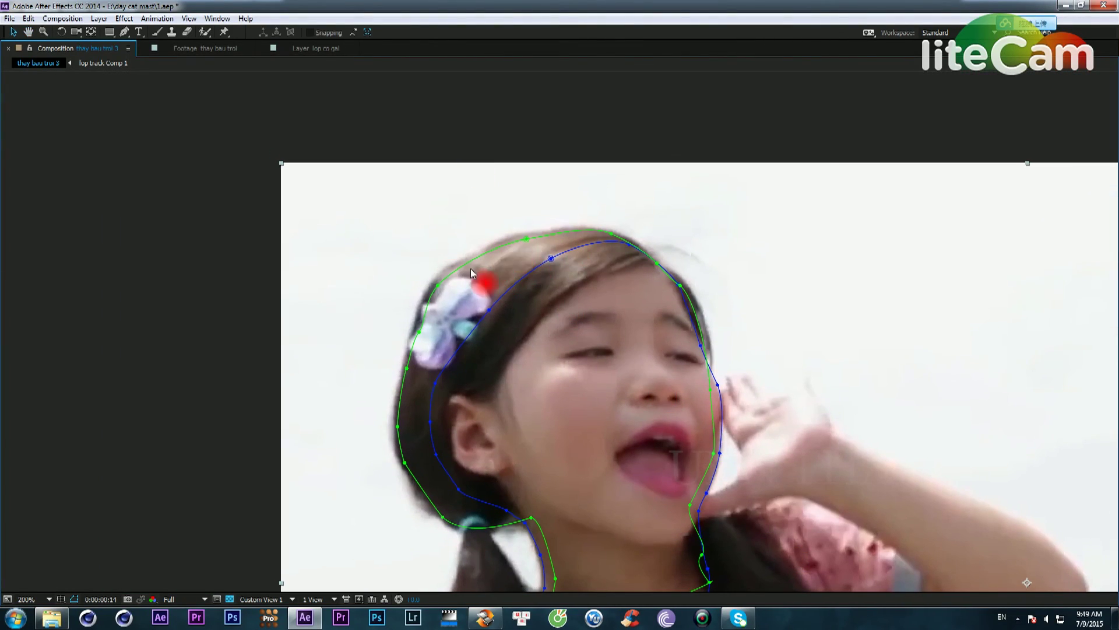
key("space")
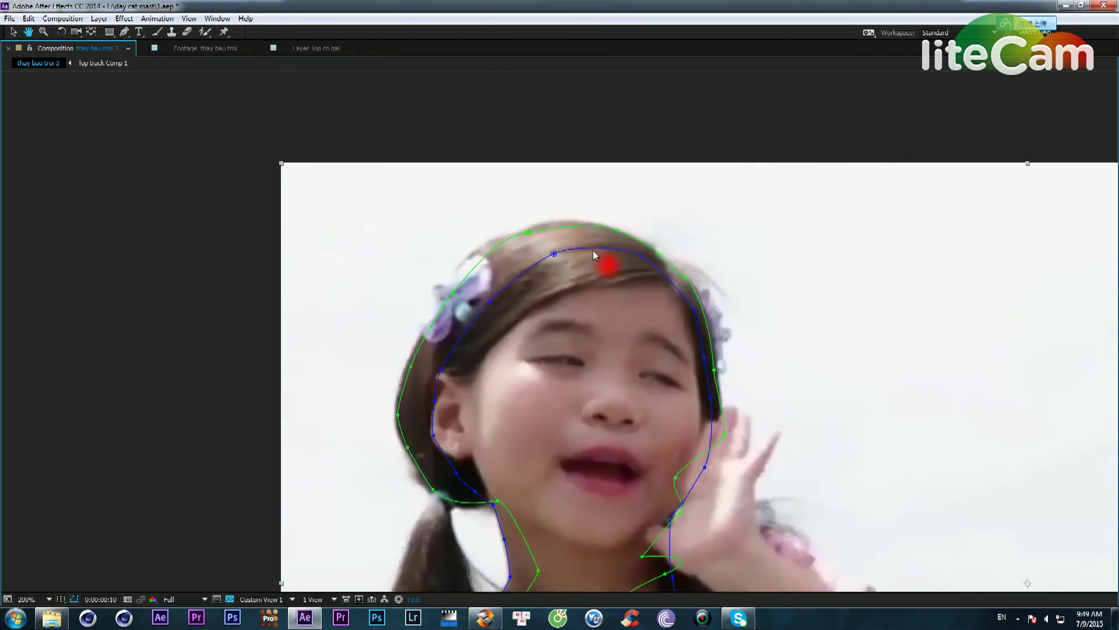
key("space")
left_click_drag(624, 309, 621, 241)
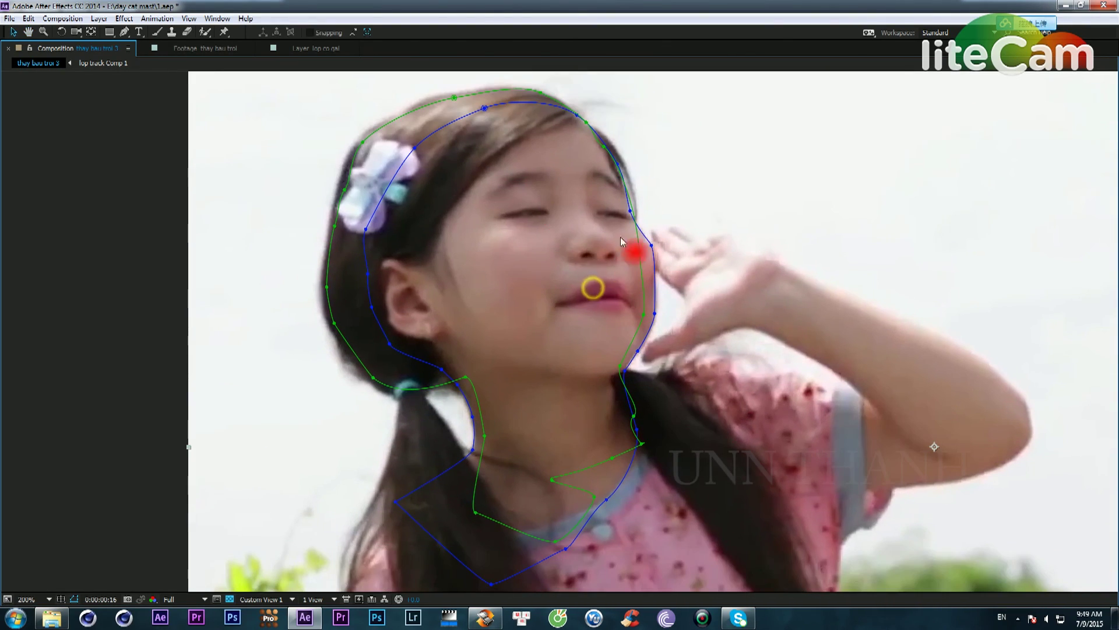
key("space")
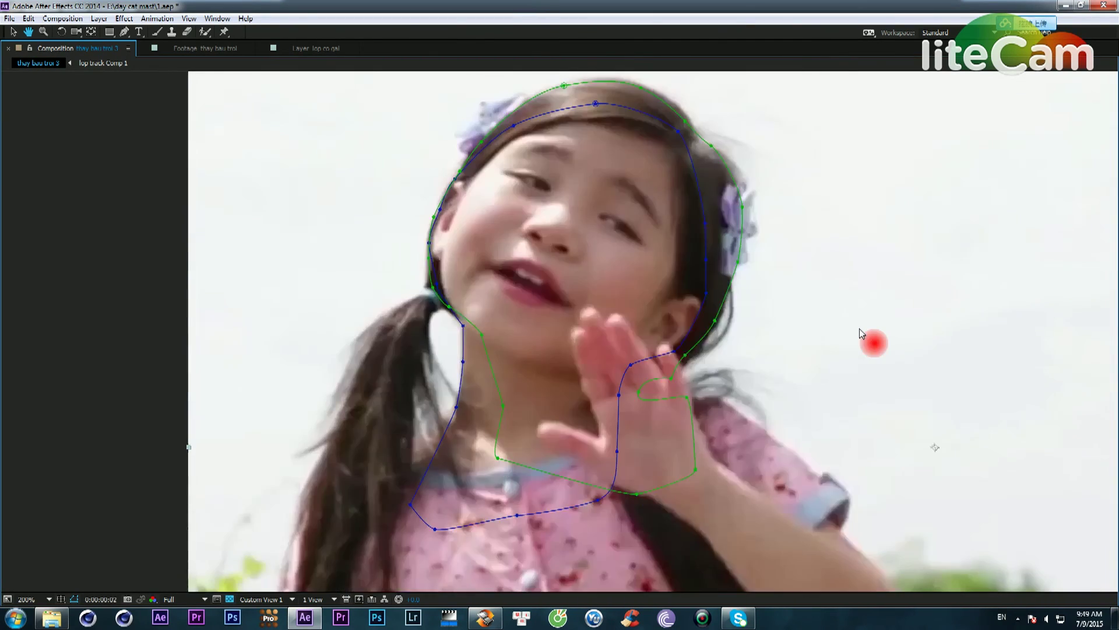
key("grave")
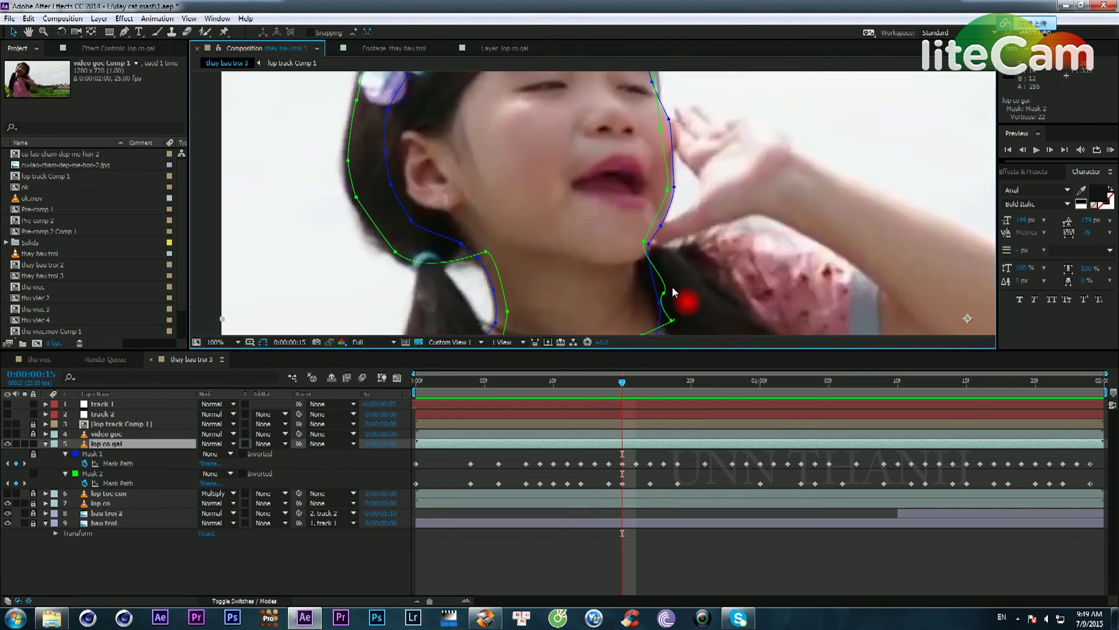
Step: Return to 0:00:00:00 and set the modes of Mask 1 and Mask 2 on the lop co gai layer to Add
scroll(673, 288, "down", 1)
left_click_drag(602, 235, 617, 235)
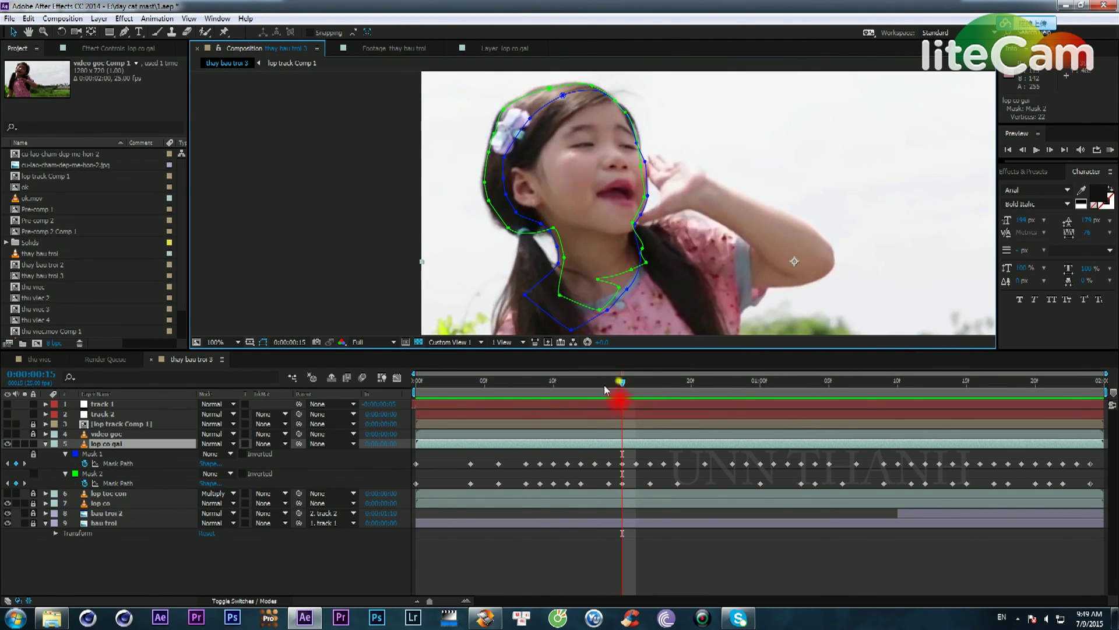
left_click_drag(604, 386, 385, 388)
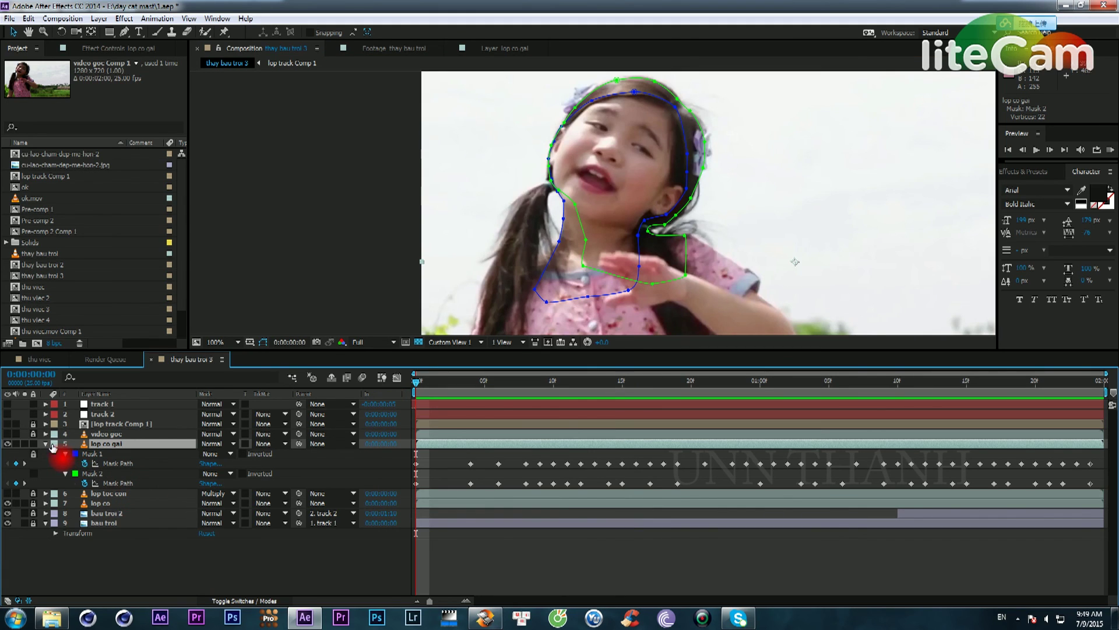
left_click(230, 454)
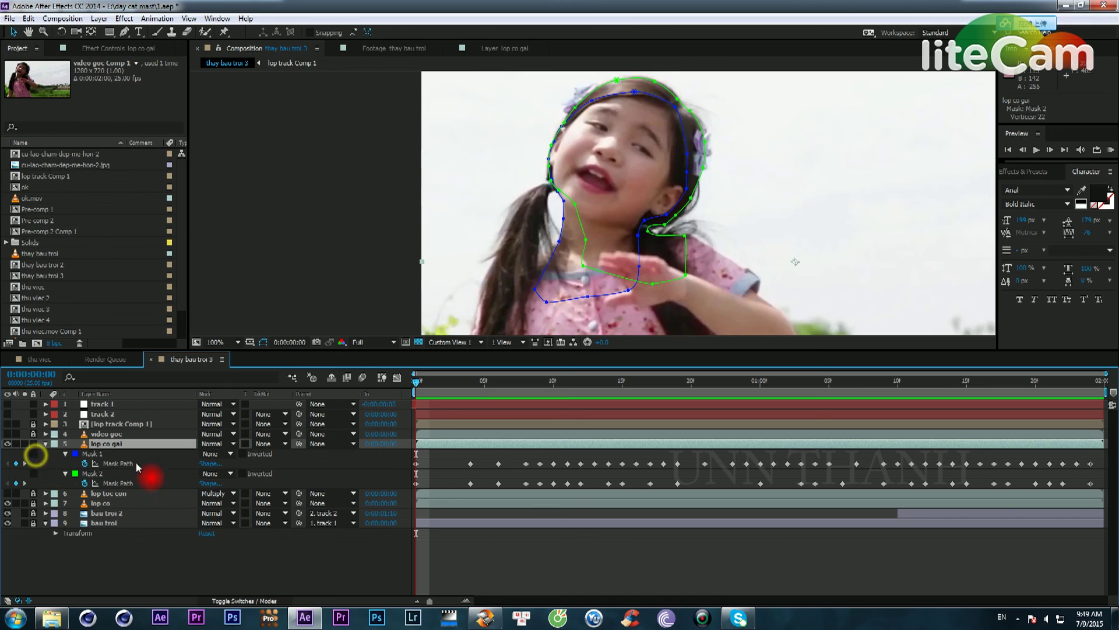
left_click(216, 453)
left_click(211, 475)
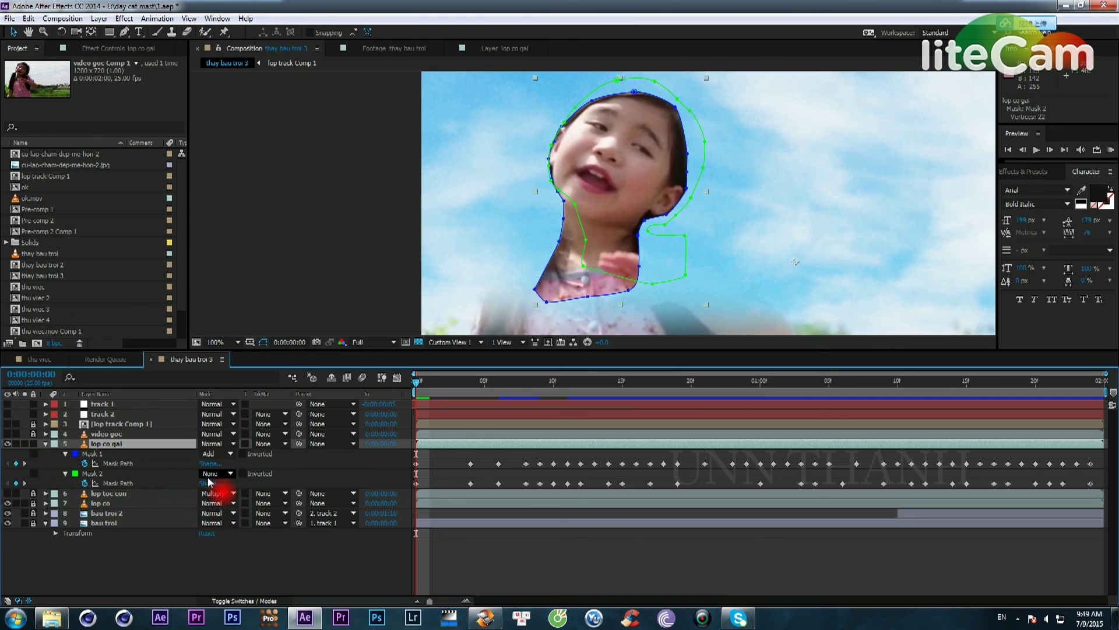
left_click(217, 473)
left_click(223, 501)
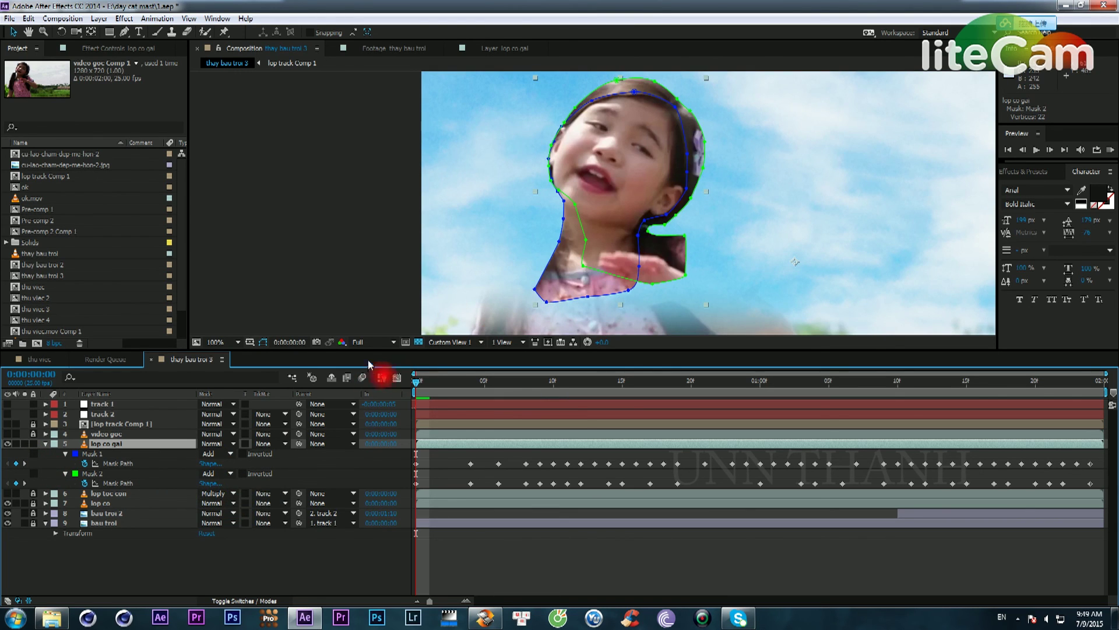
Step: Hide the mask outlines and play the composition at 50% to preview the masked girl against the new sky
left_click(263, 341)
scroll(549, 252, "down", 1)
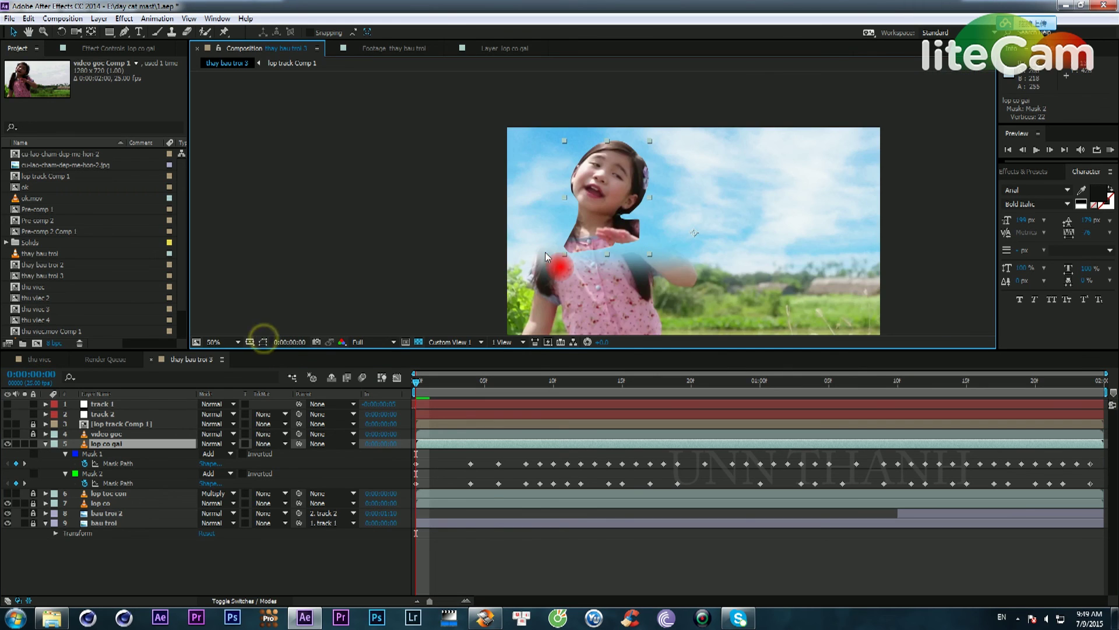
key("space")
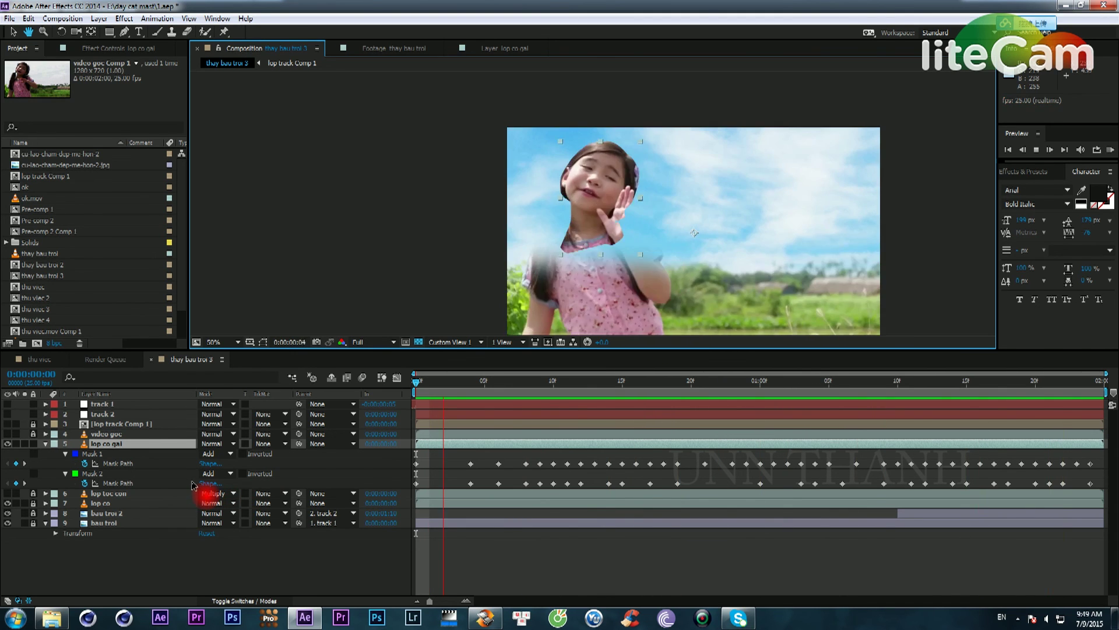
left_click(53, 444)
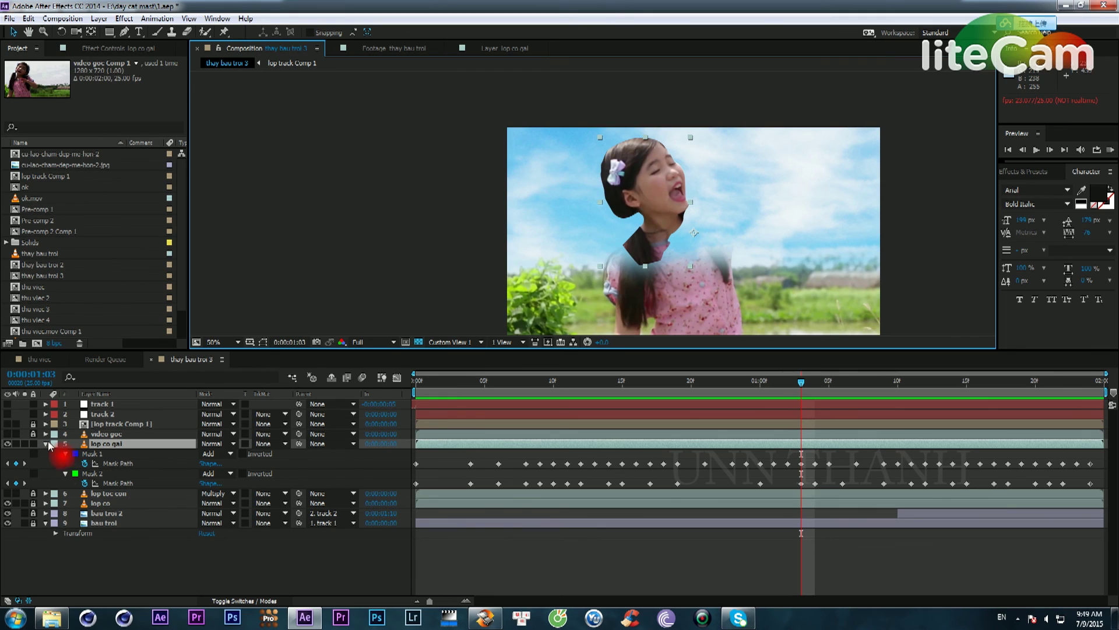
Step: Set the modes of Mask 1 and Mask 2 on the lop co gai layer back to None
left_click(208, 454)
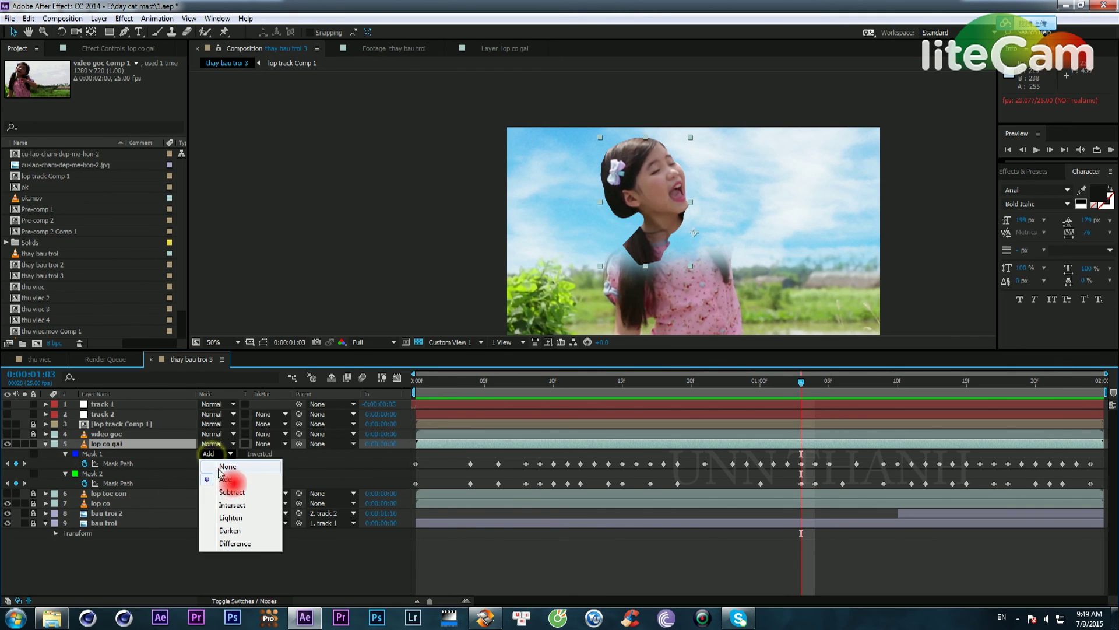
left_click(225, 466)
left_click(209, 473)
left_click(228, 486)
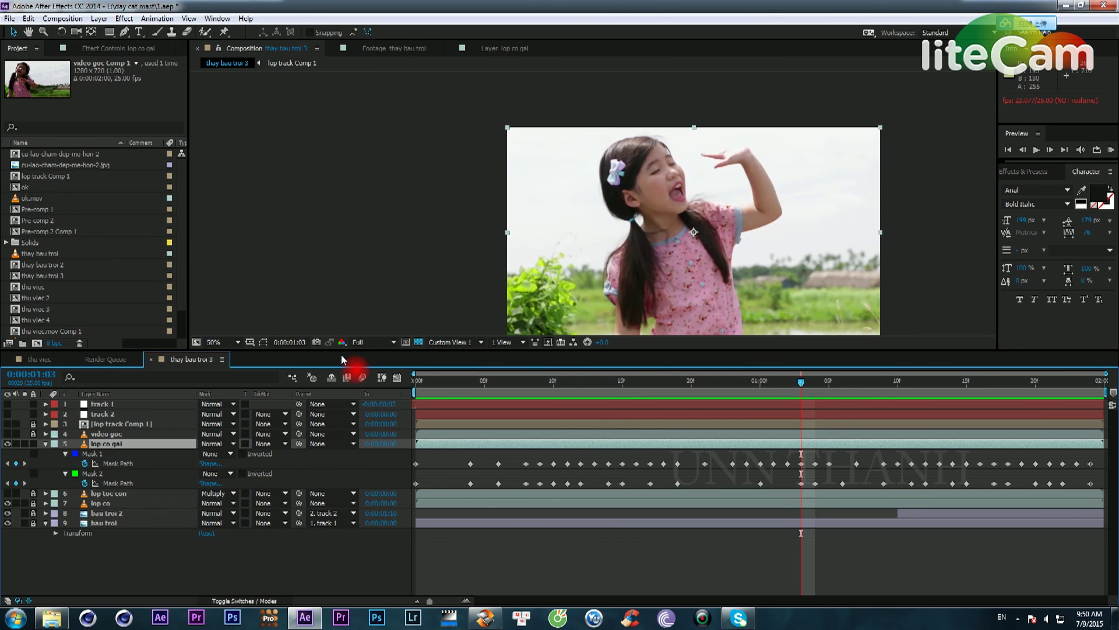
Step: Show the mask outlines again and play the clip to review how both masks track the head and neck
left_click(263, 342)
key("space")
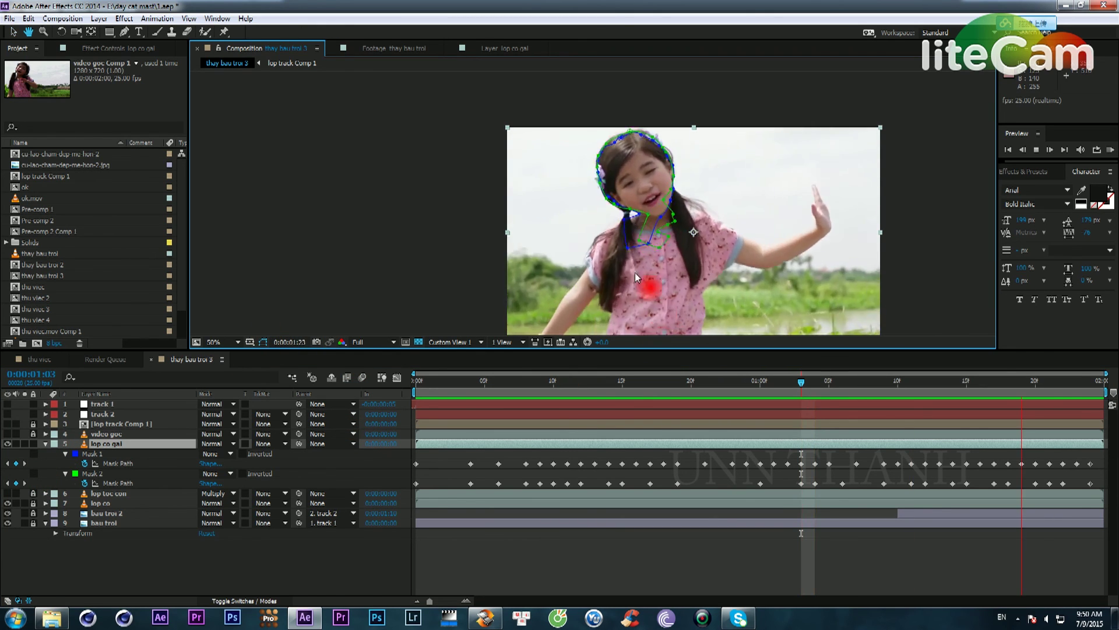
key("space")
scroll(635, 271, "up", 1)
key("space")
left_click_drag(598, 255, 675, 126)
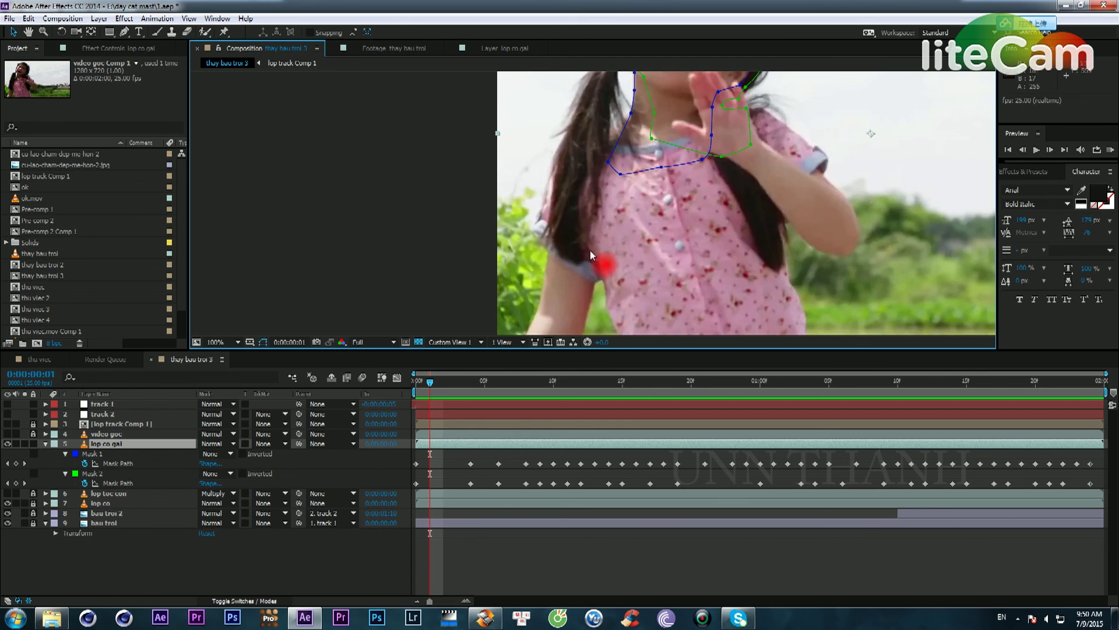
key("space")
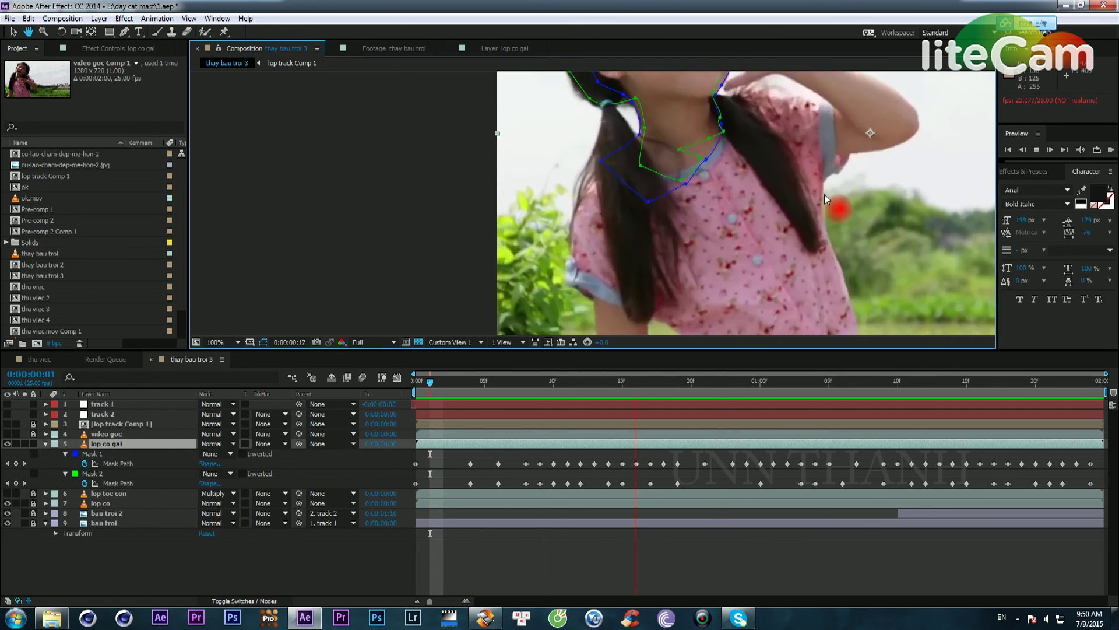
scroll(825, 198, "down", 2)
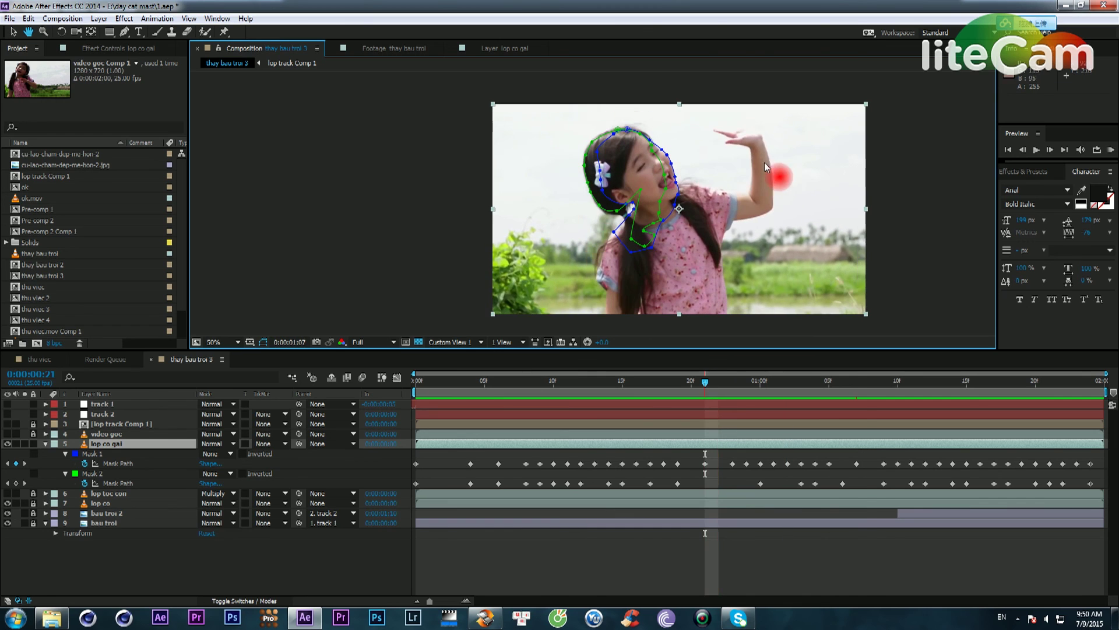